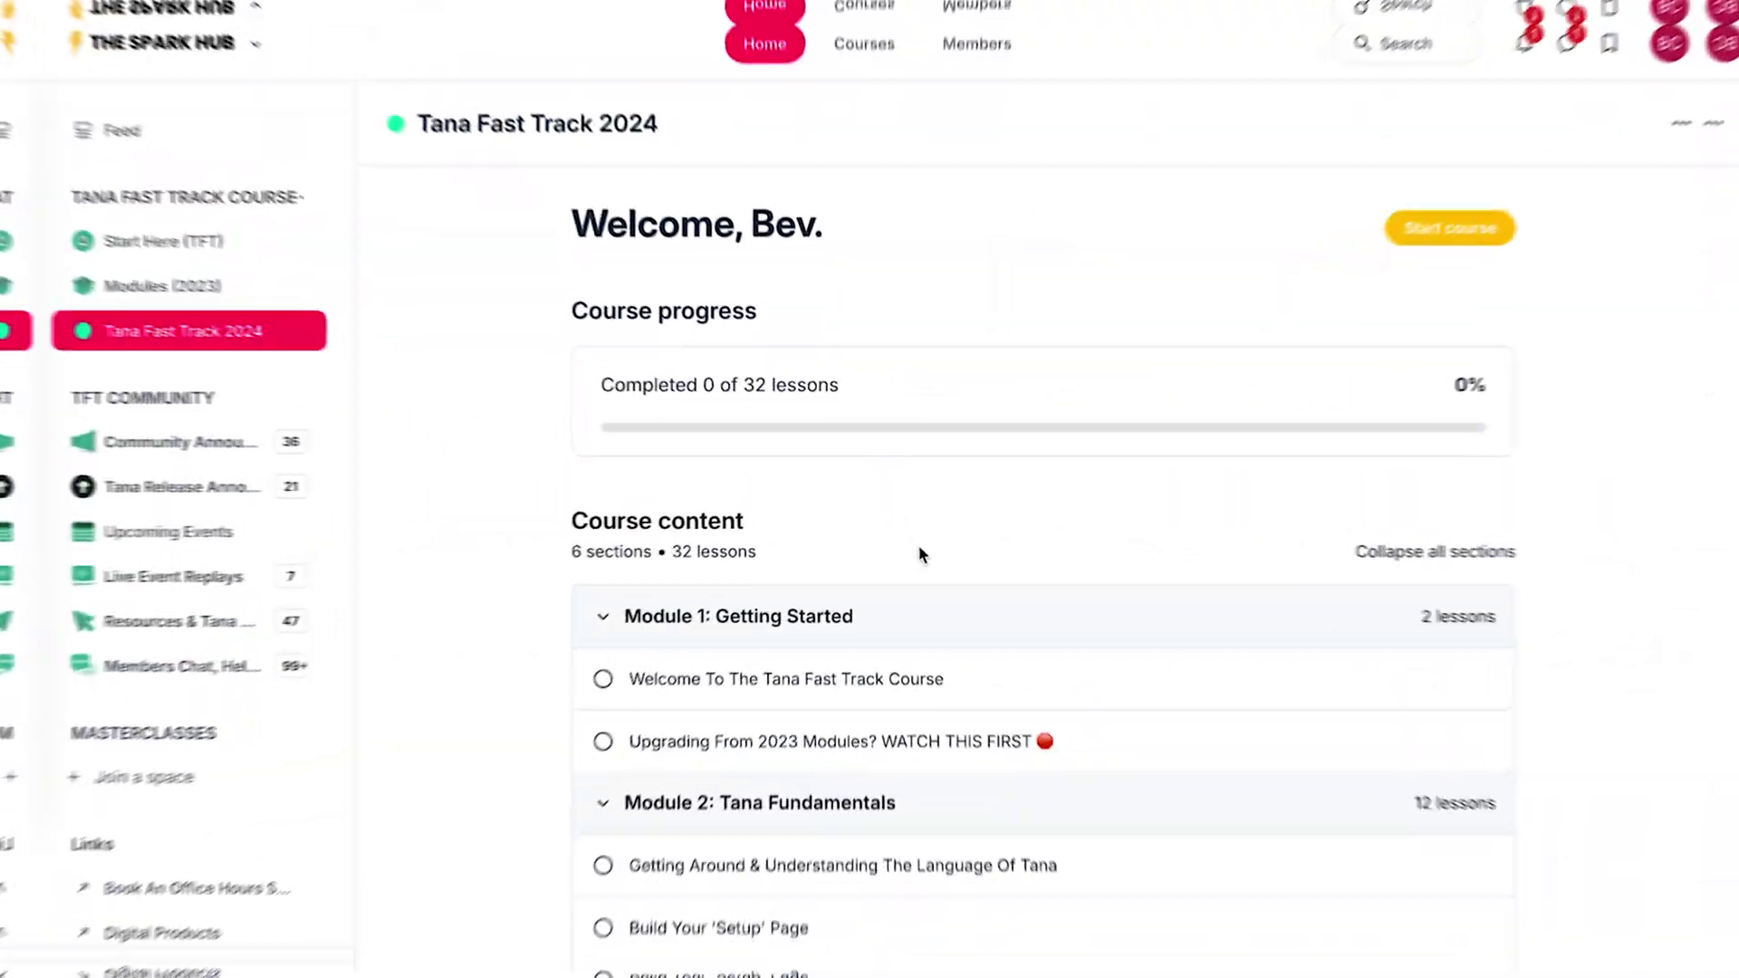
- Look through the Tana Fast Track 2024 course's module lessons and The Daily Page lesson
scroll(922, 548, "down", 10)
scroll(925, 559, "down", 8)
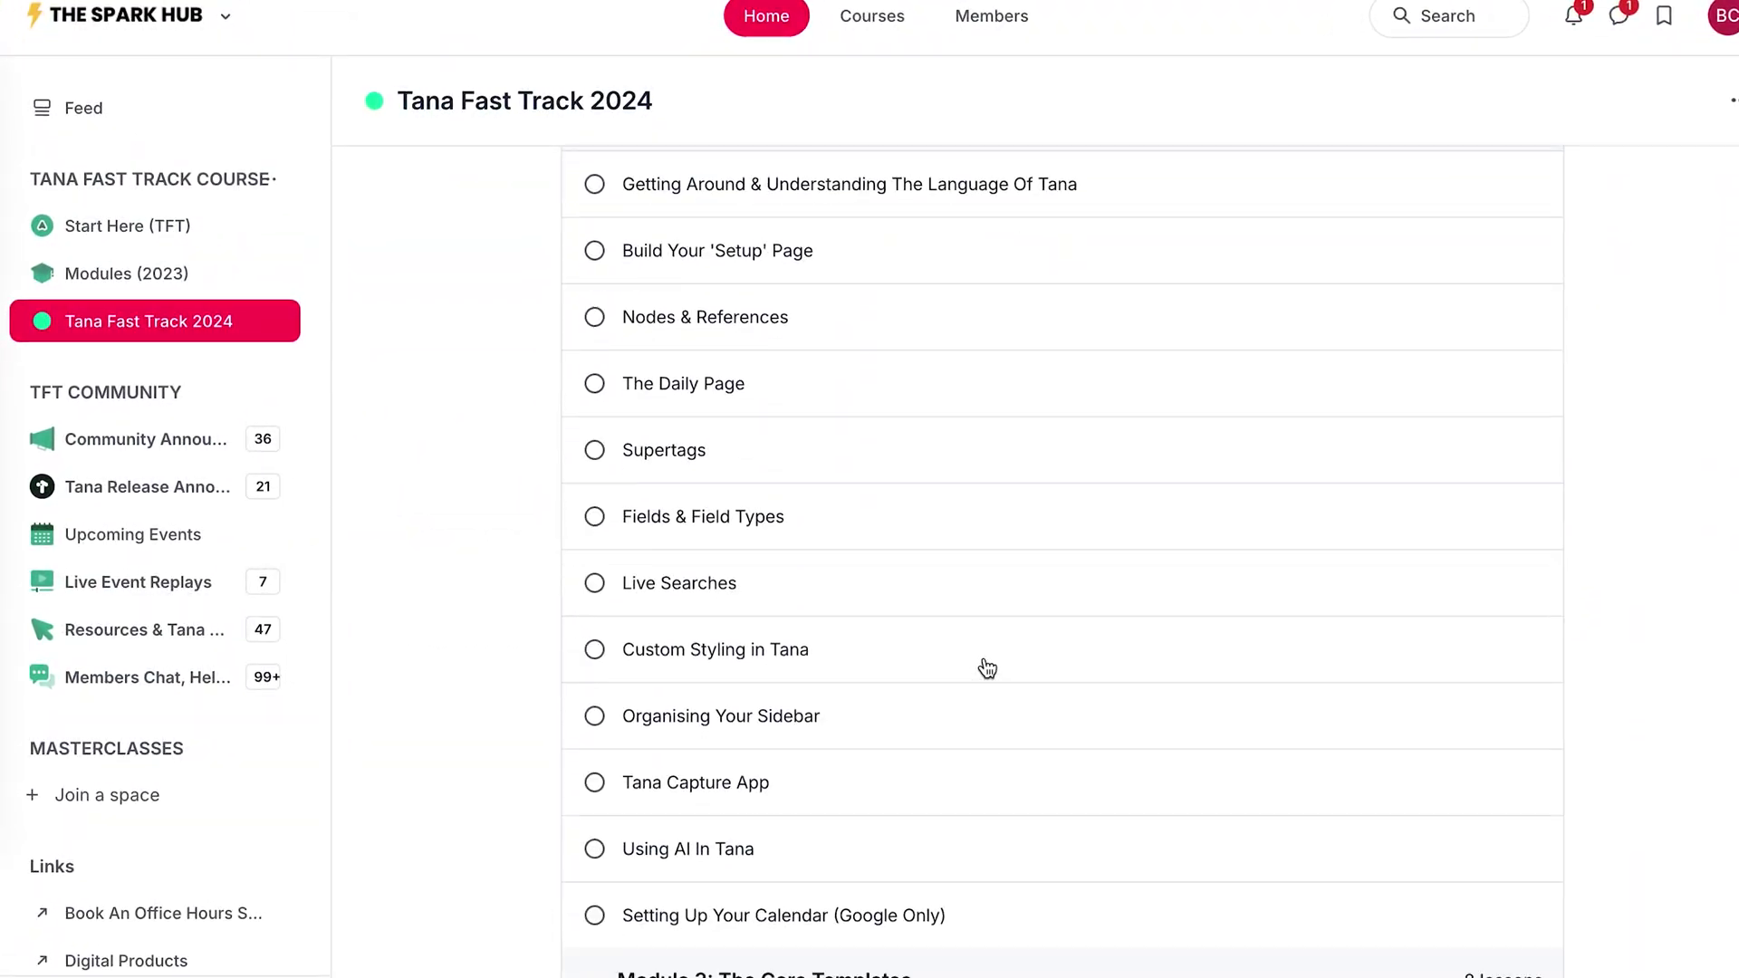
scroll(983, 669, "down", 3)
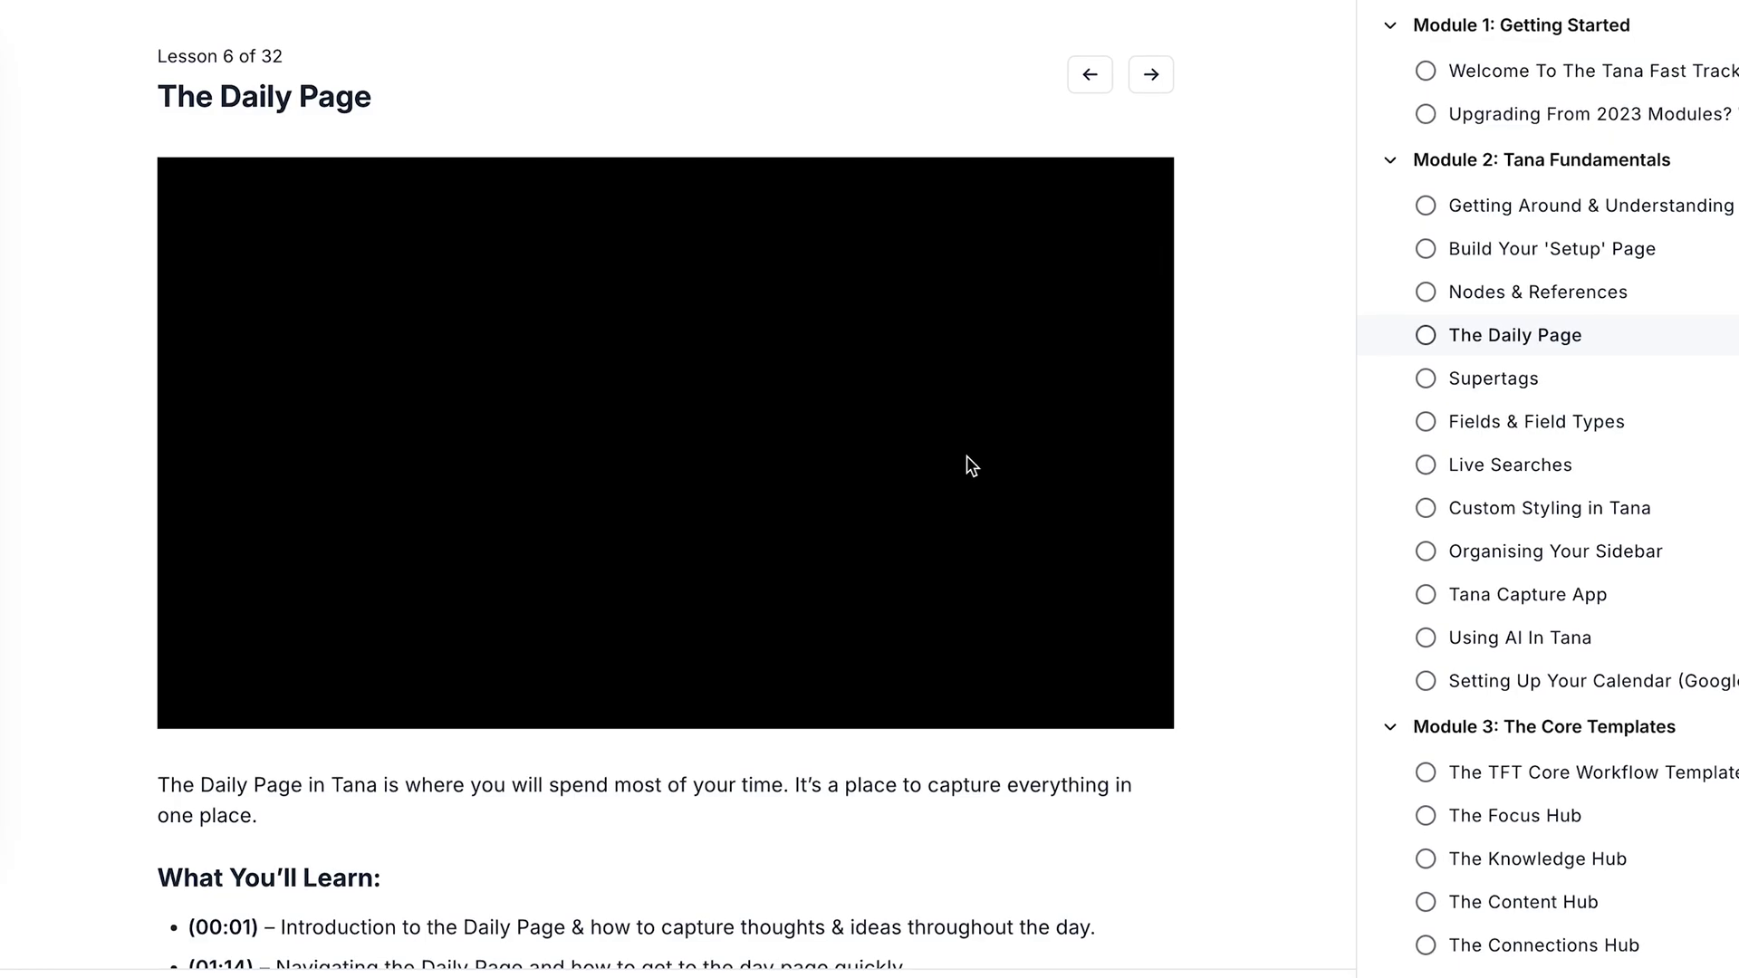
scroll(969, 544, "down", 3)
scroll(1622, 675, "down", 7)
scroll(1628, 675, "up", 7)
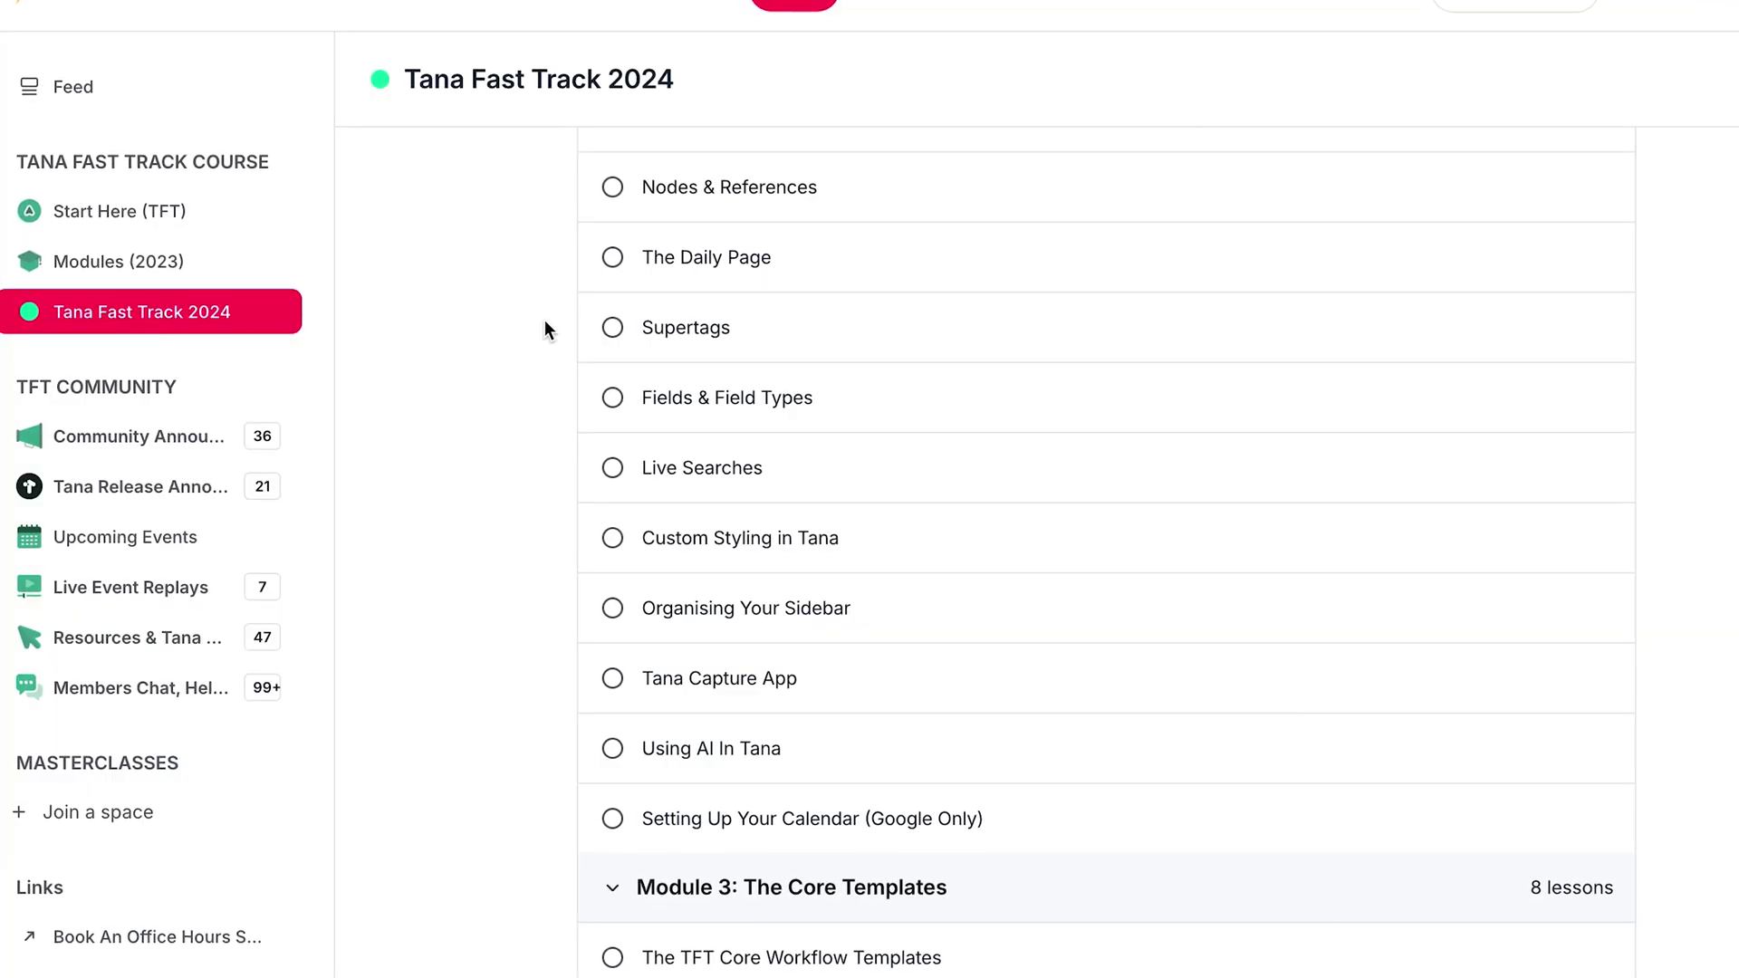
- Browse the course community spaces, including the Tana Release Announcements posts
left_click(141, 689)
scroll(1105, 739, "down", 10)
scroll(1107, 732, "down", 3)
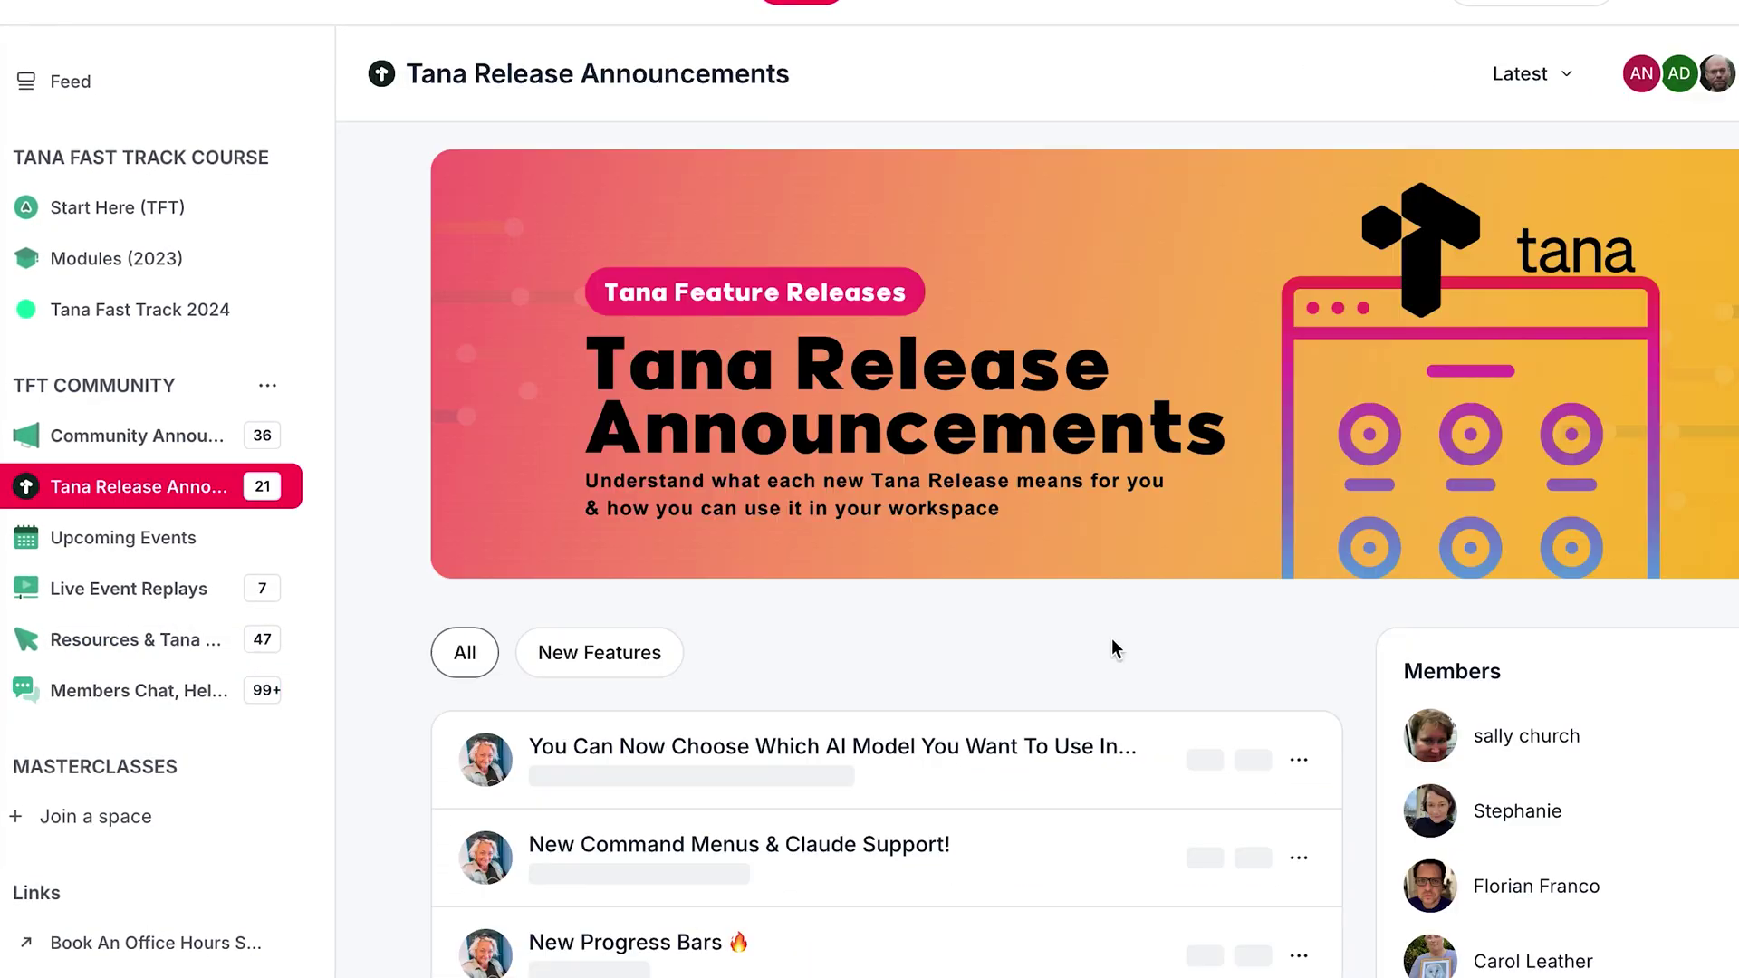
scroll(1112, 639, "down", 10)
scroll(1113, 638, "down", 8)
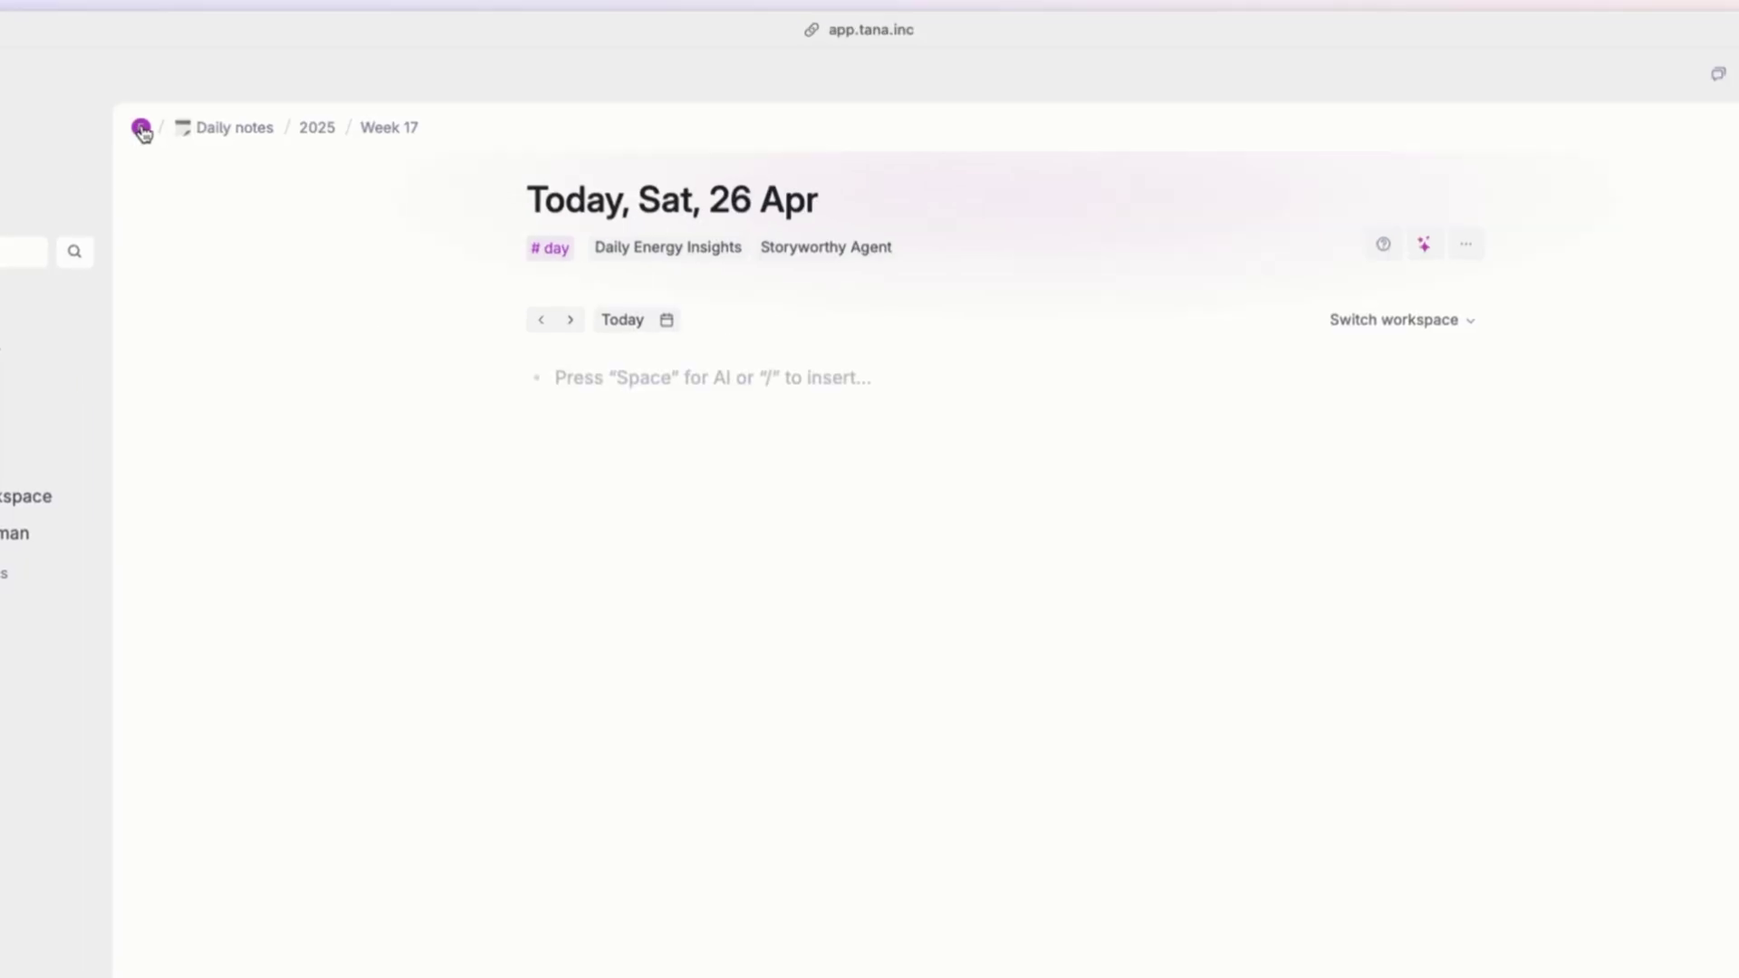
- Add a node named TickTick Dashboard at the end of My New Workspace in Tana and open it
left_click(134, 132)
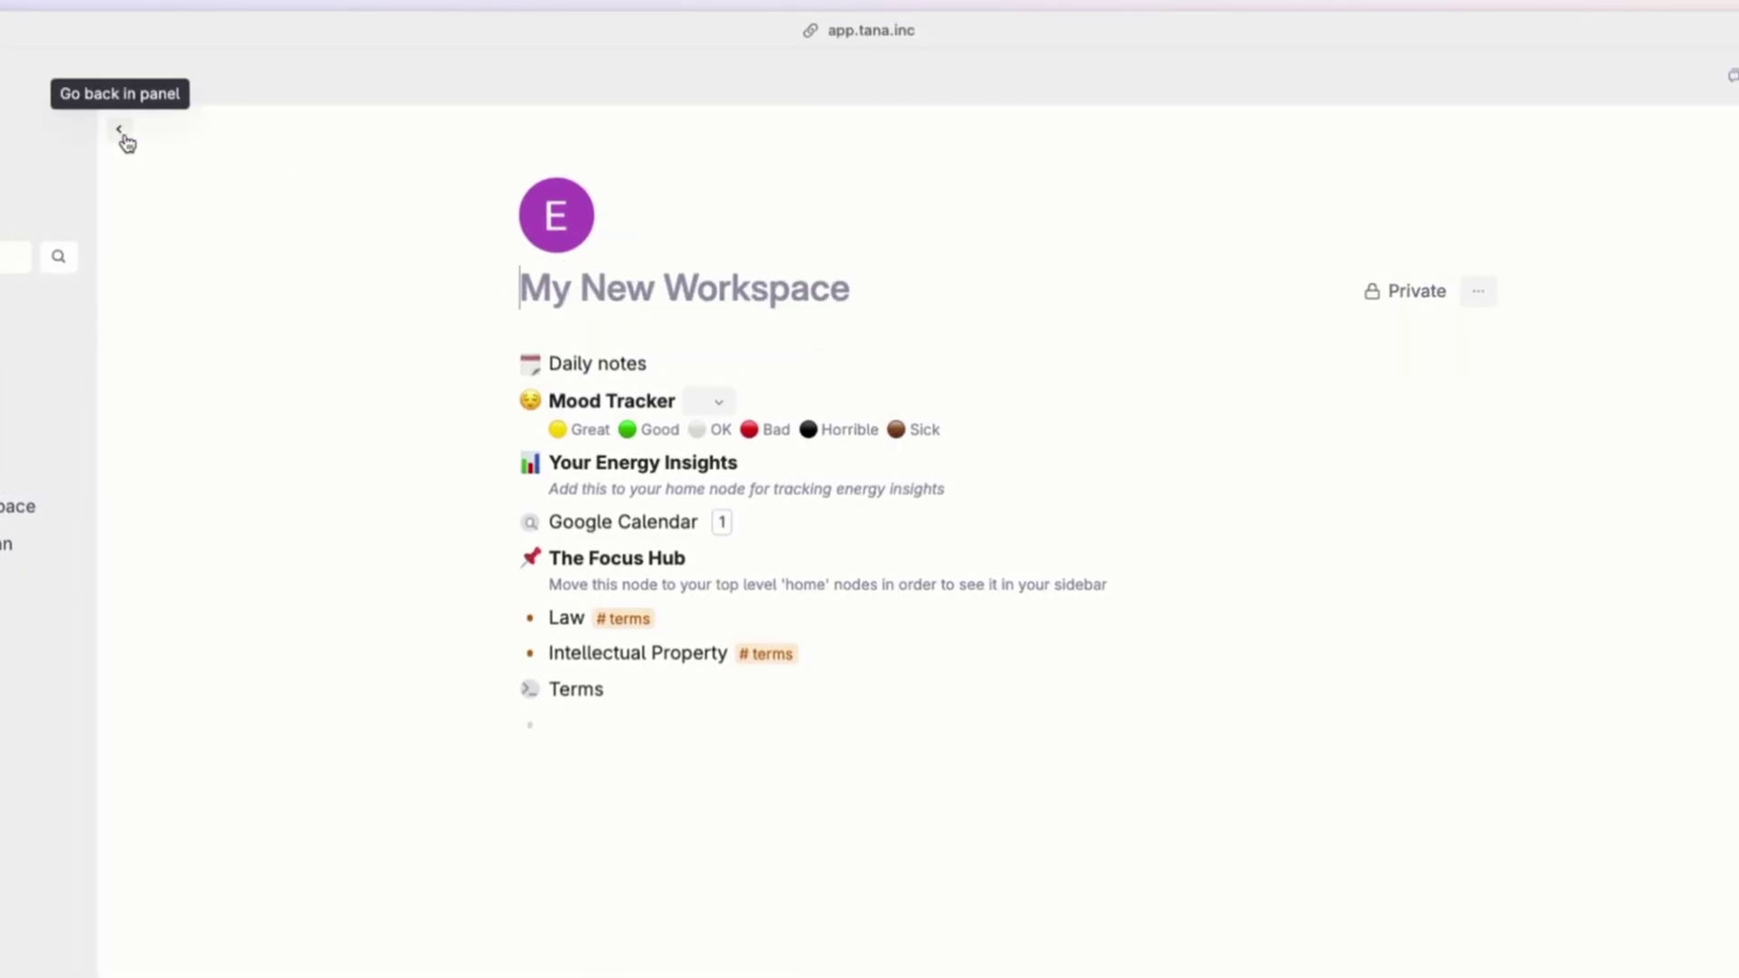
left_click(564, 730)
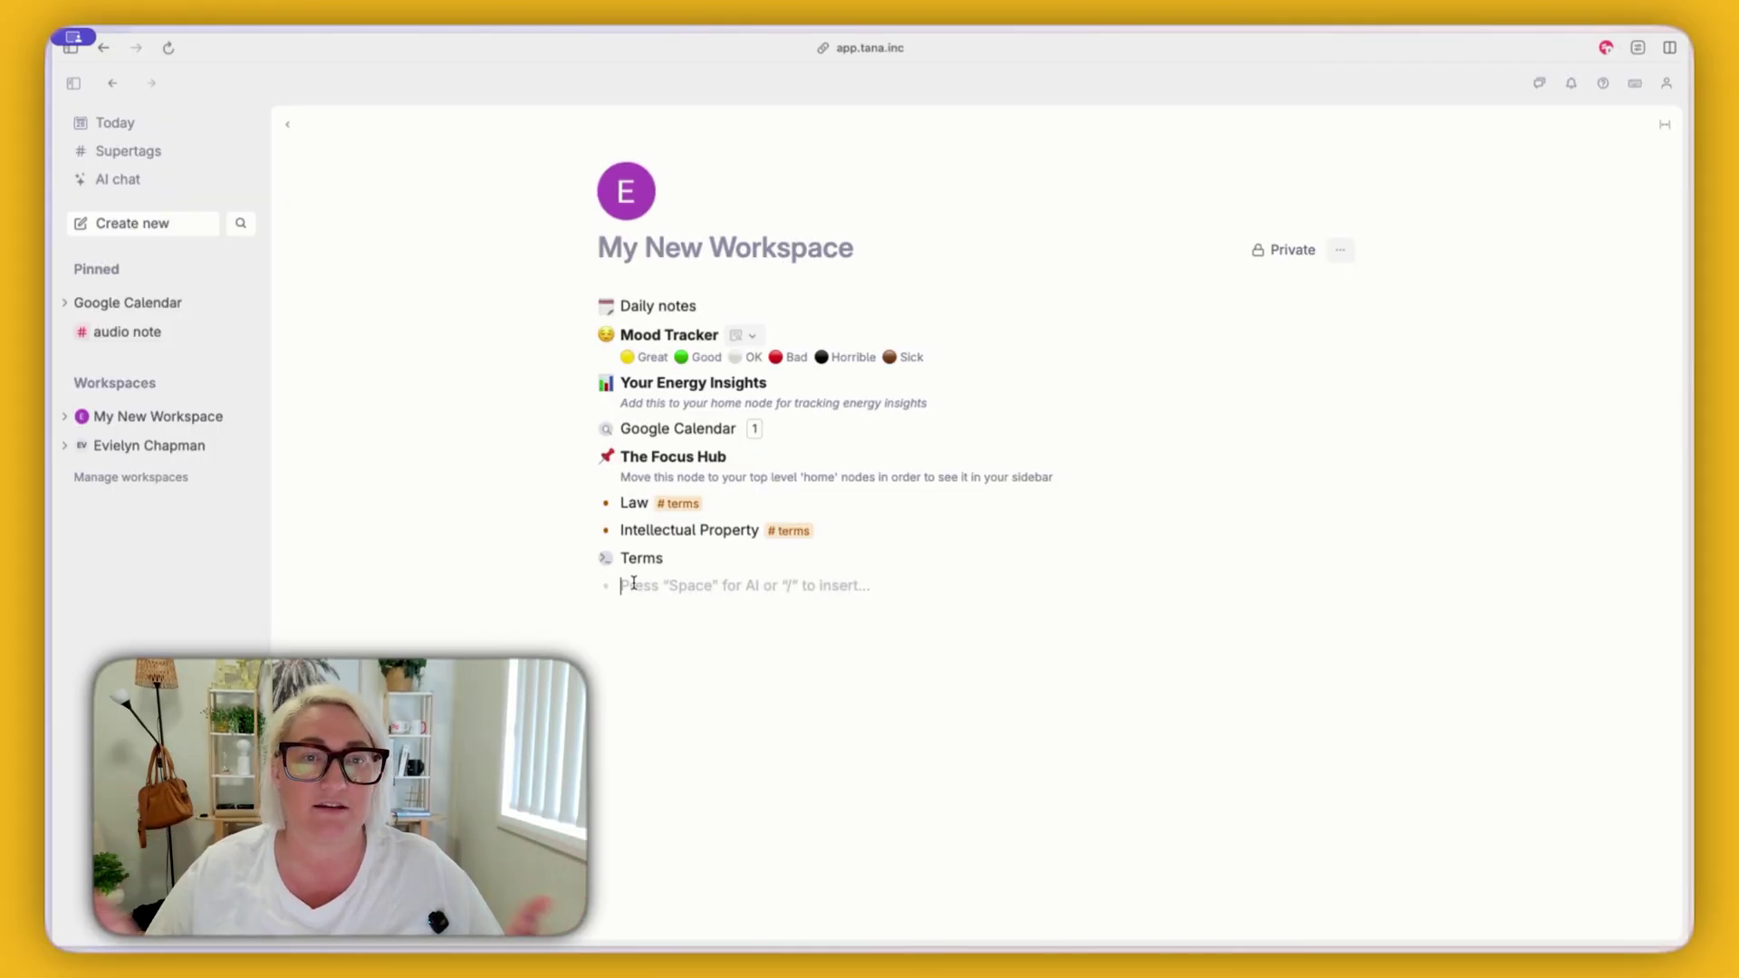
type("Tic")
type("kTick Das")
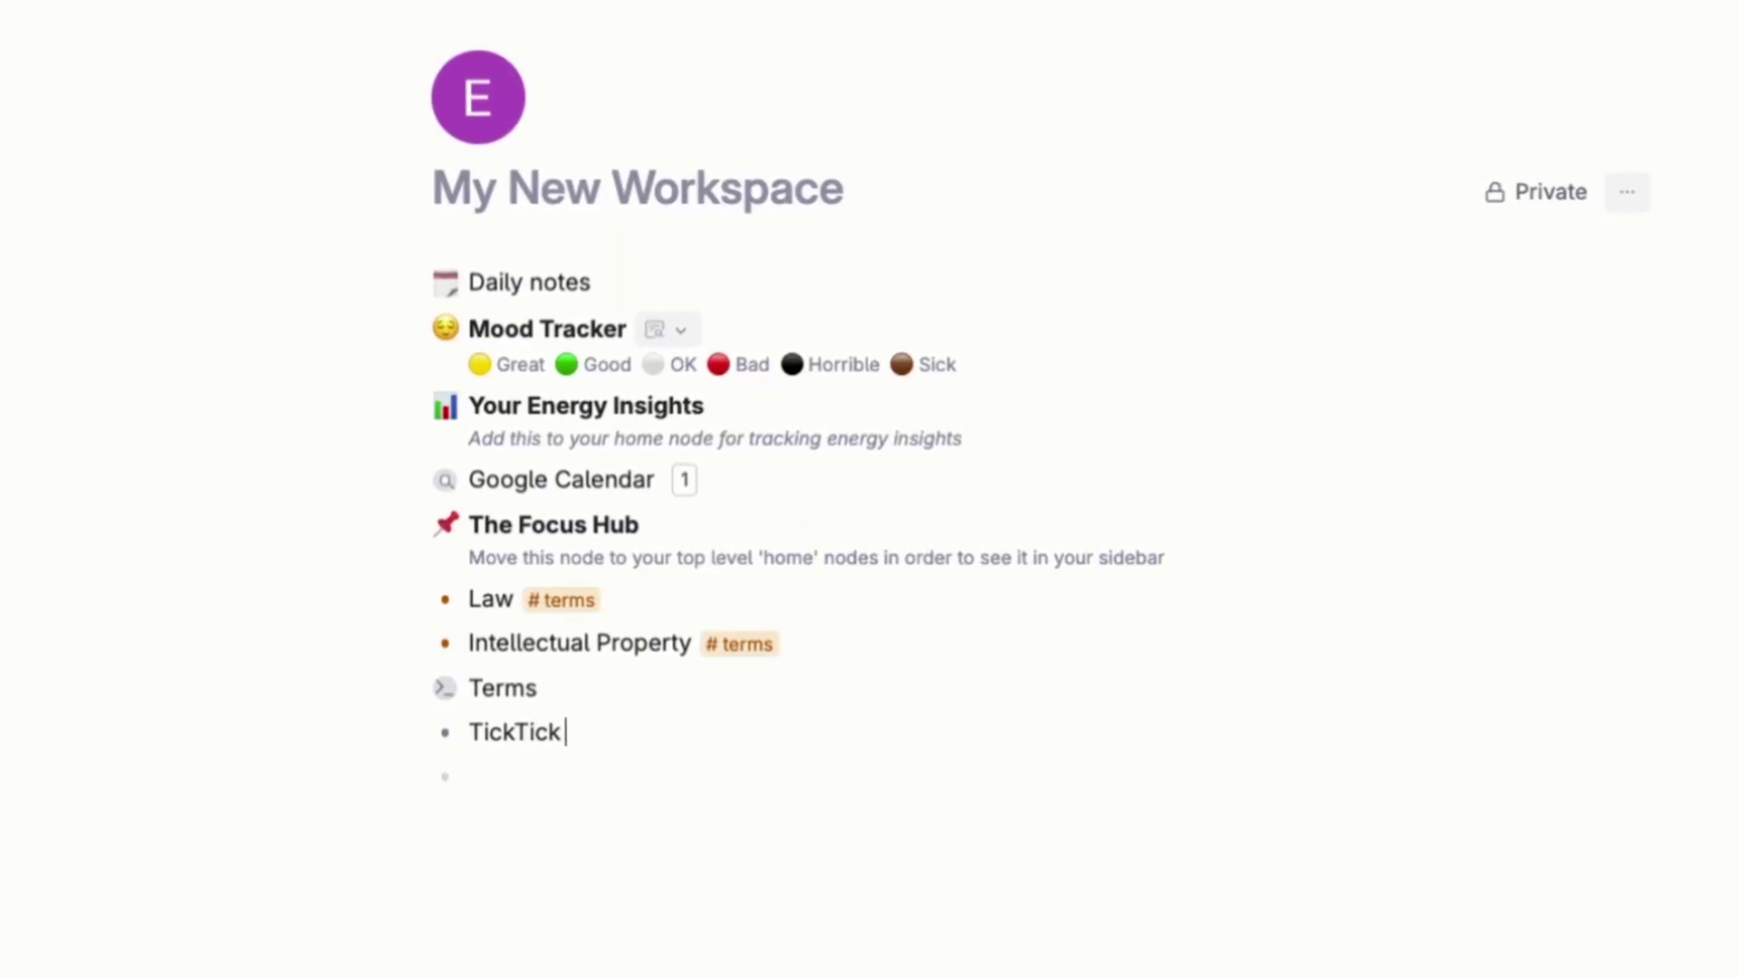
type("hboard")
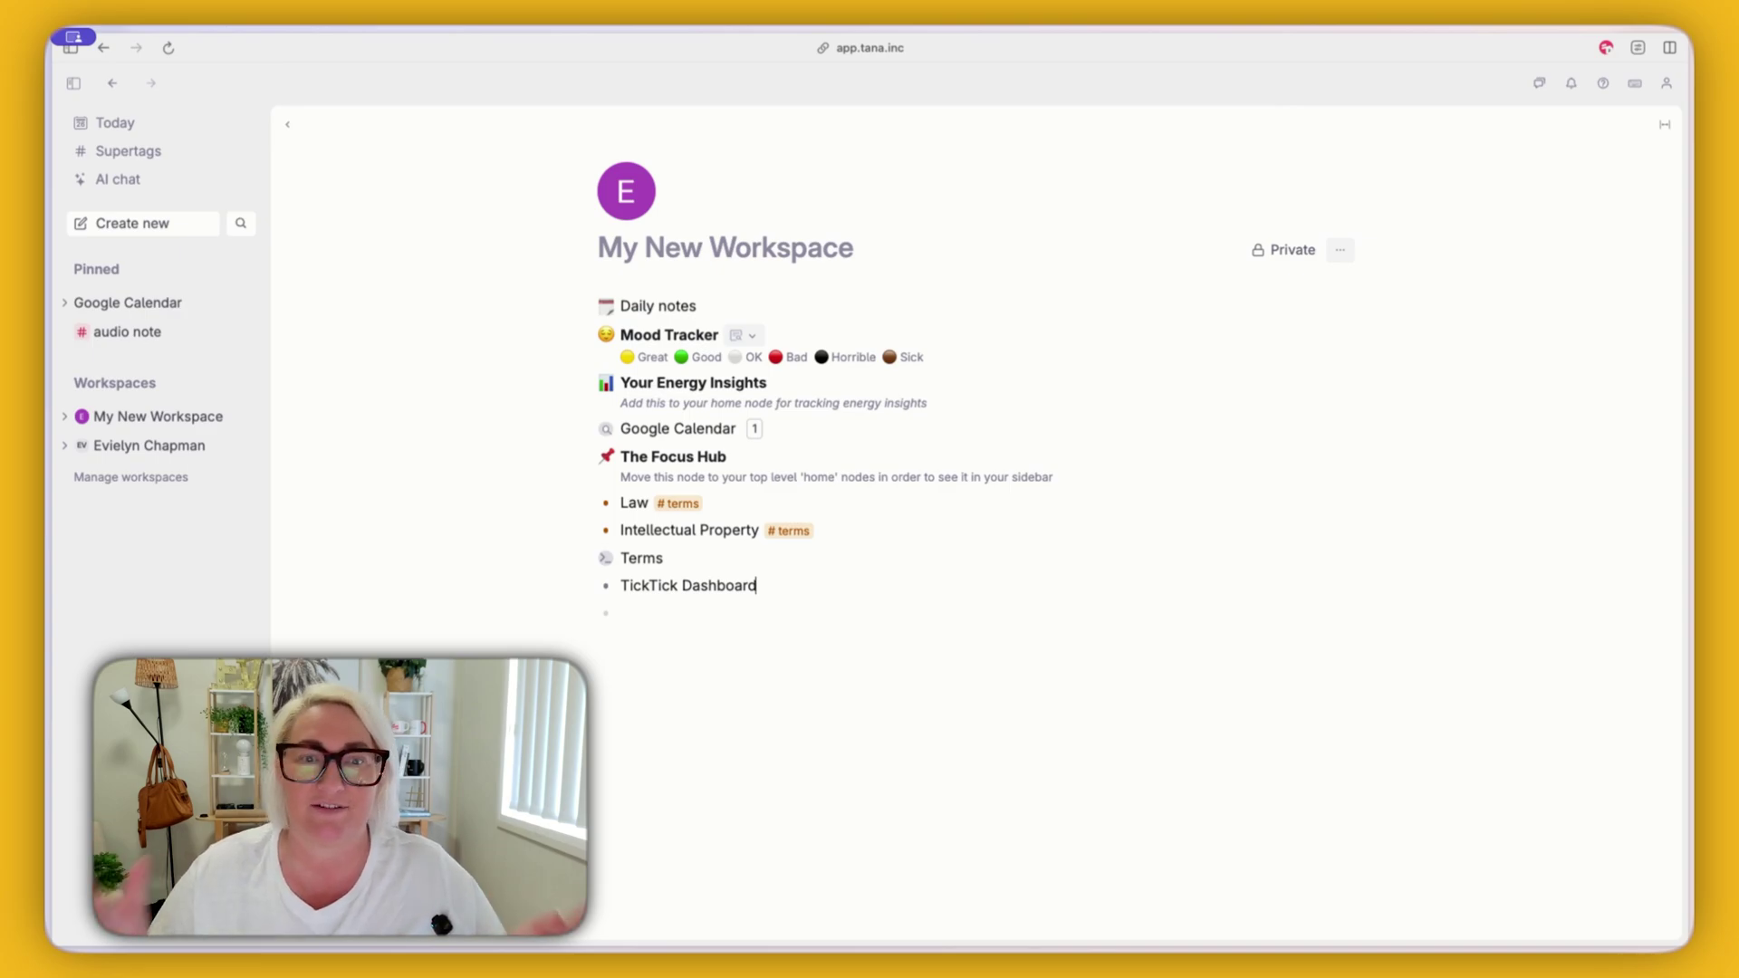
left_click(607, 588)
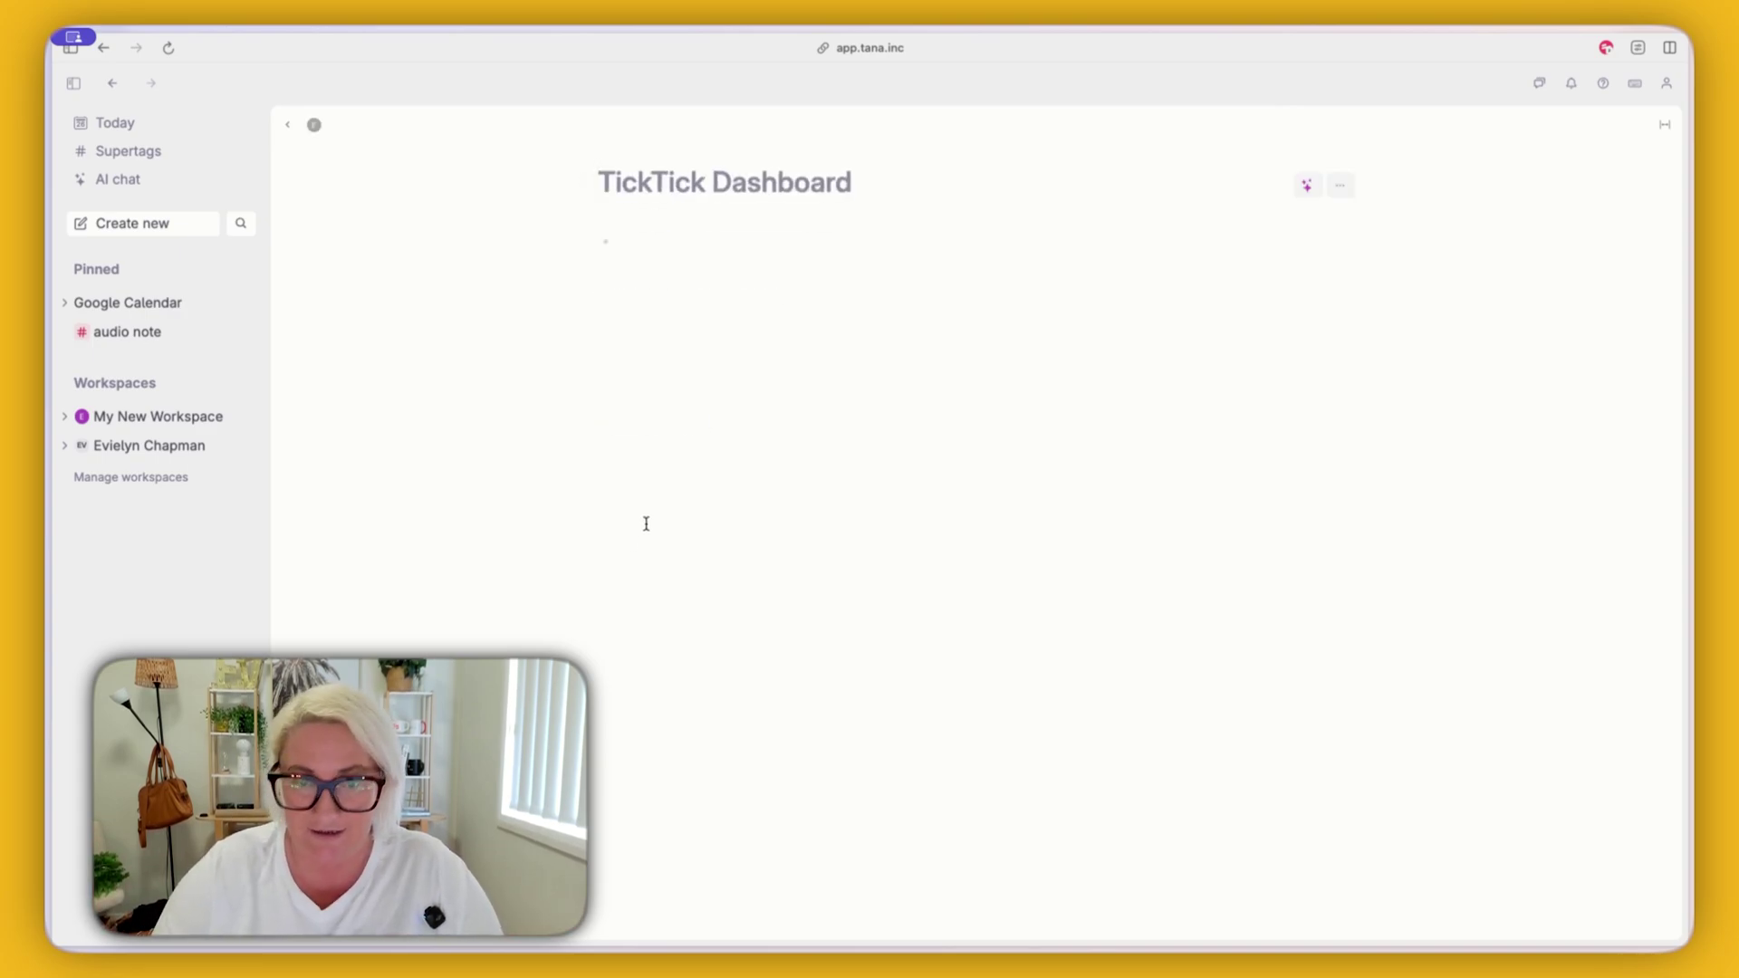
- Create a search node in the TickTick Dashboard and add the #task supertag to its query
key("super+equal")
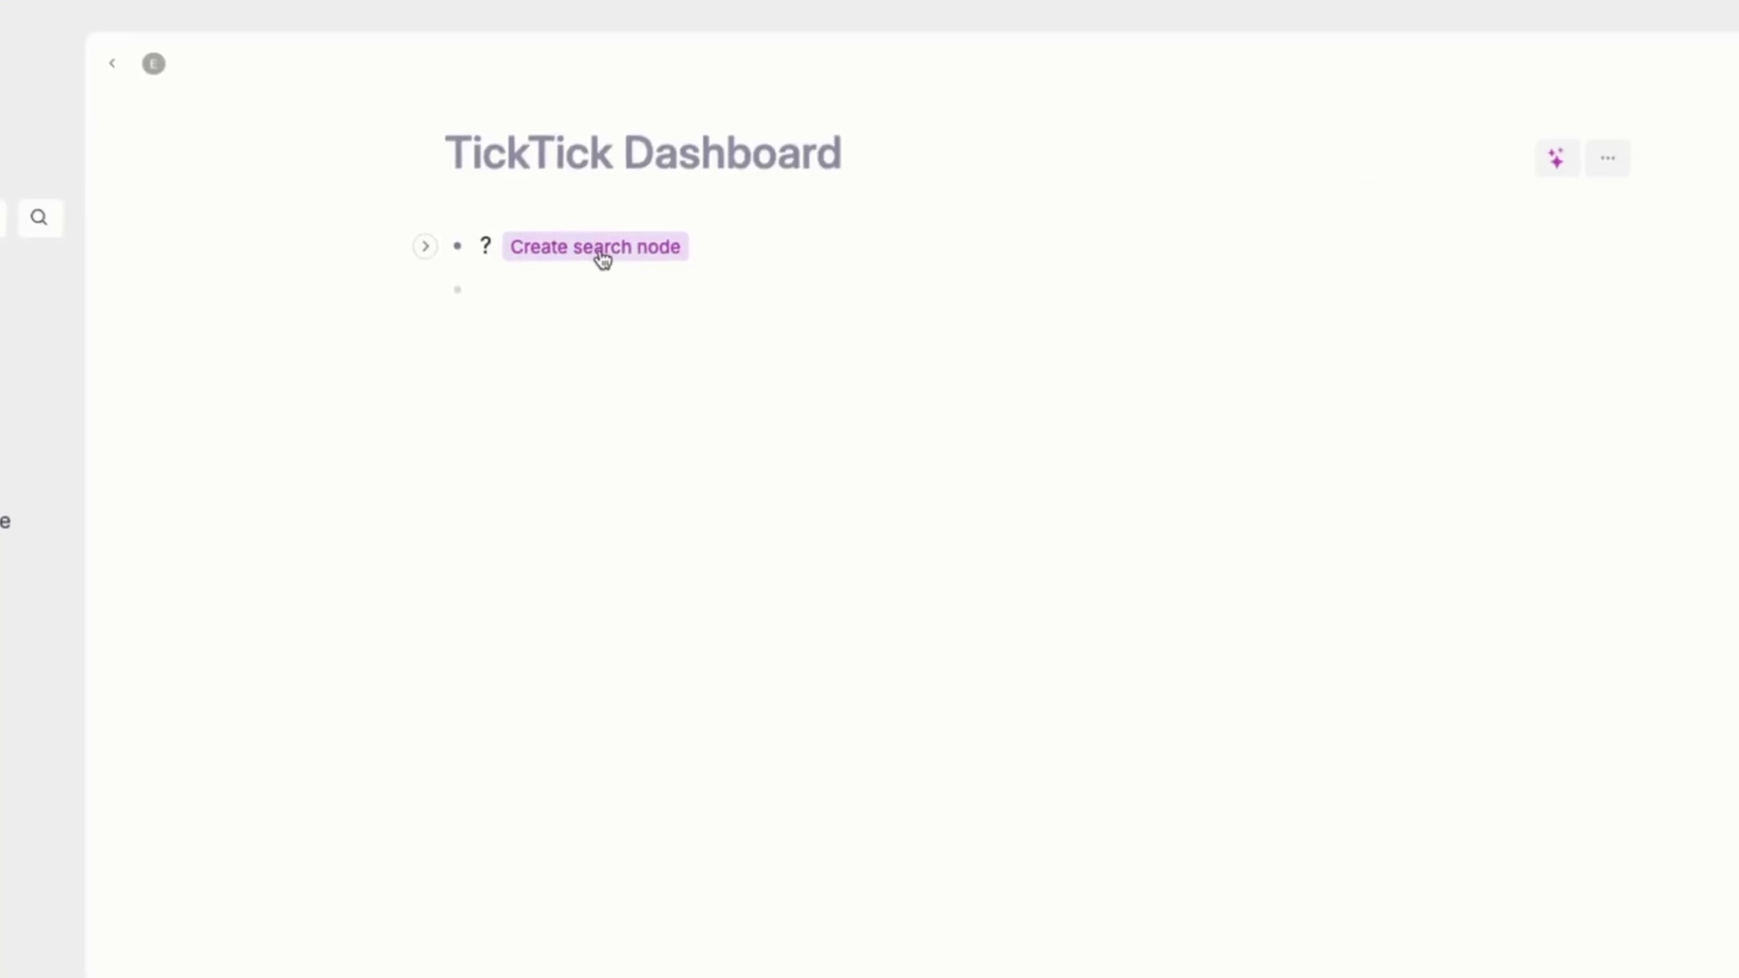
left_click(676, 267)
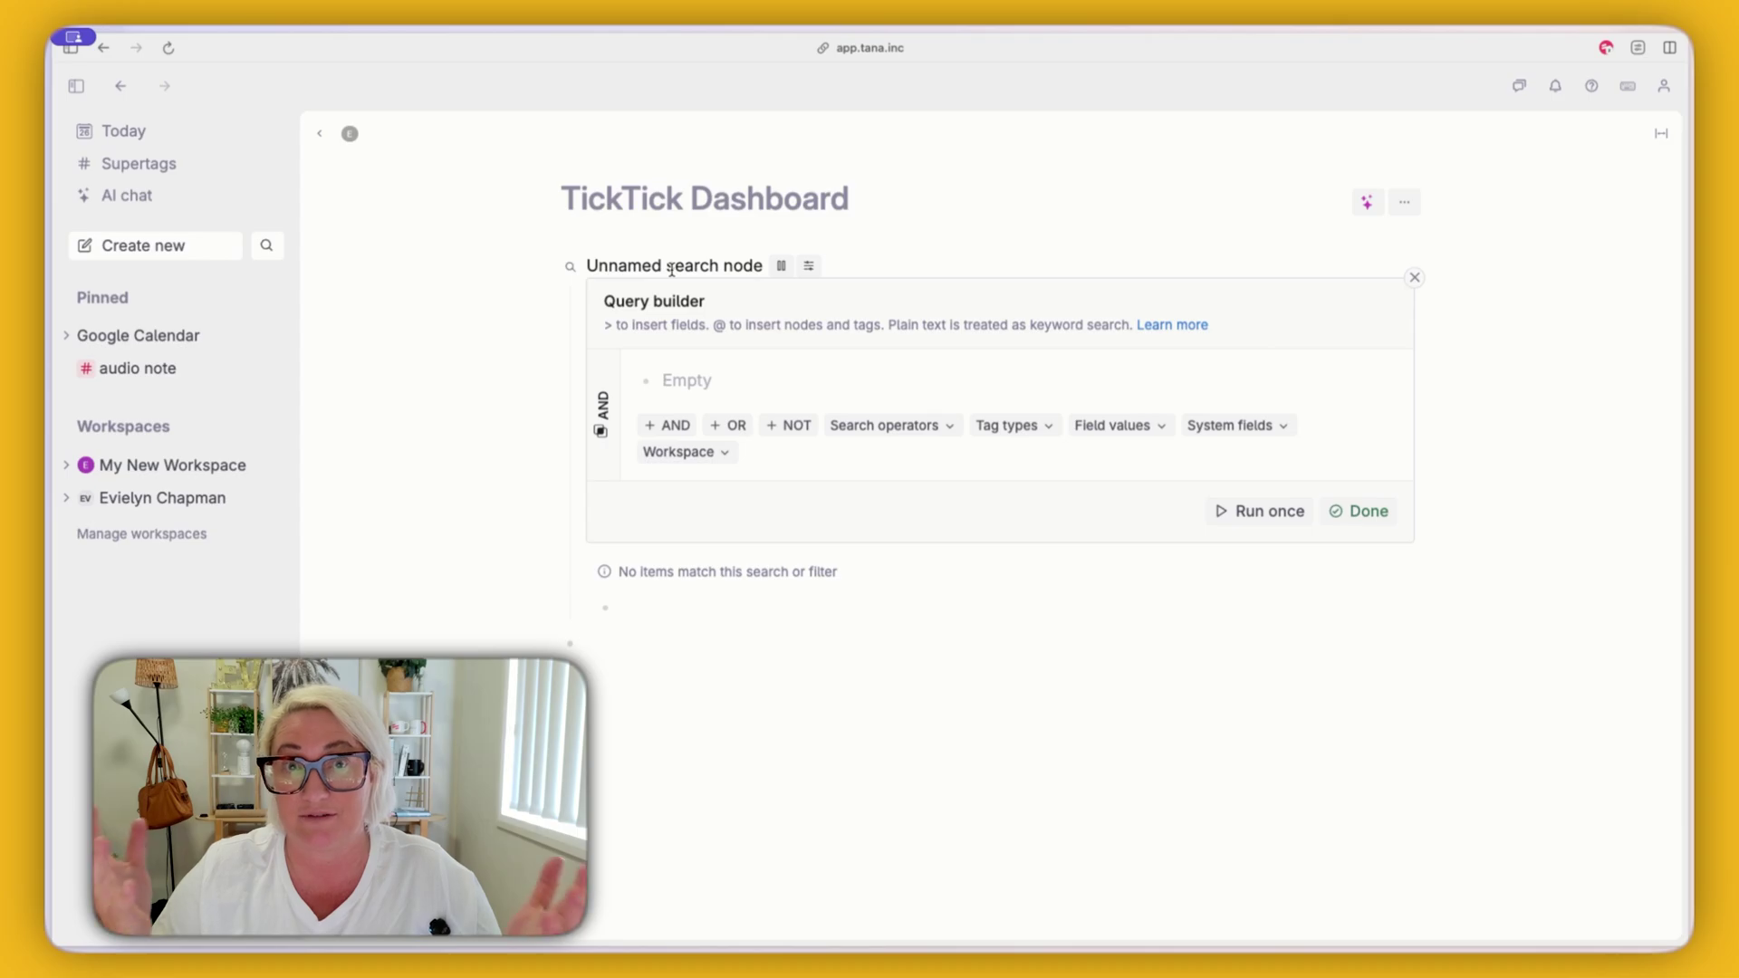
type("#task")
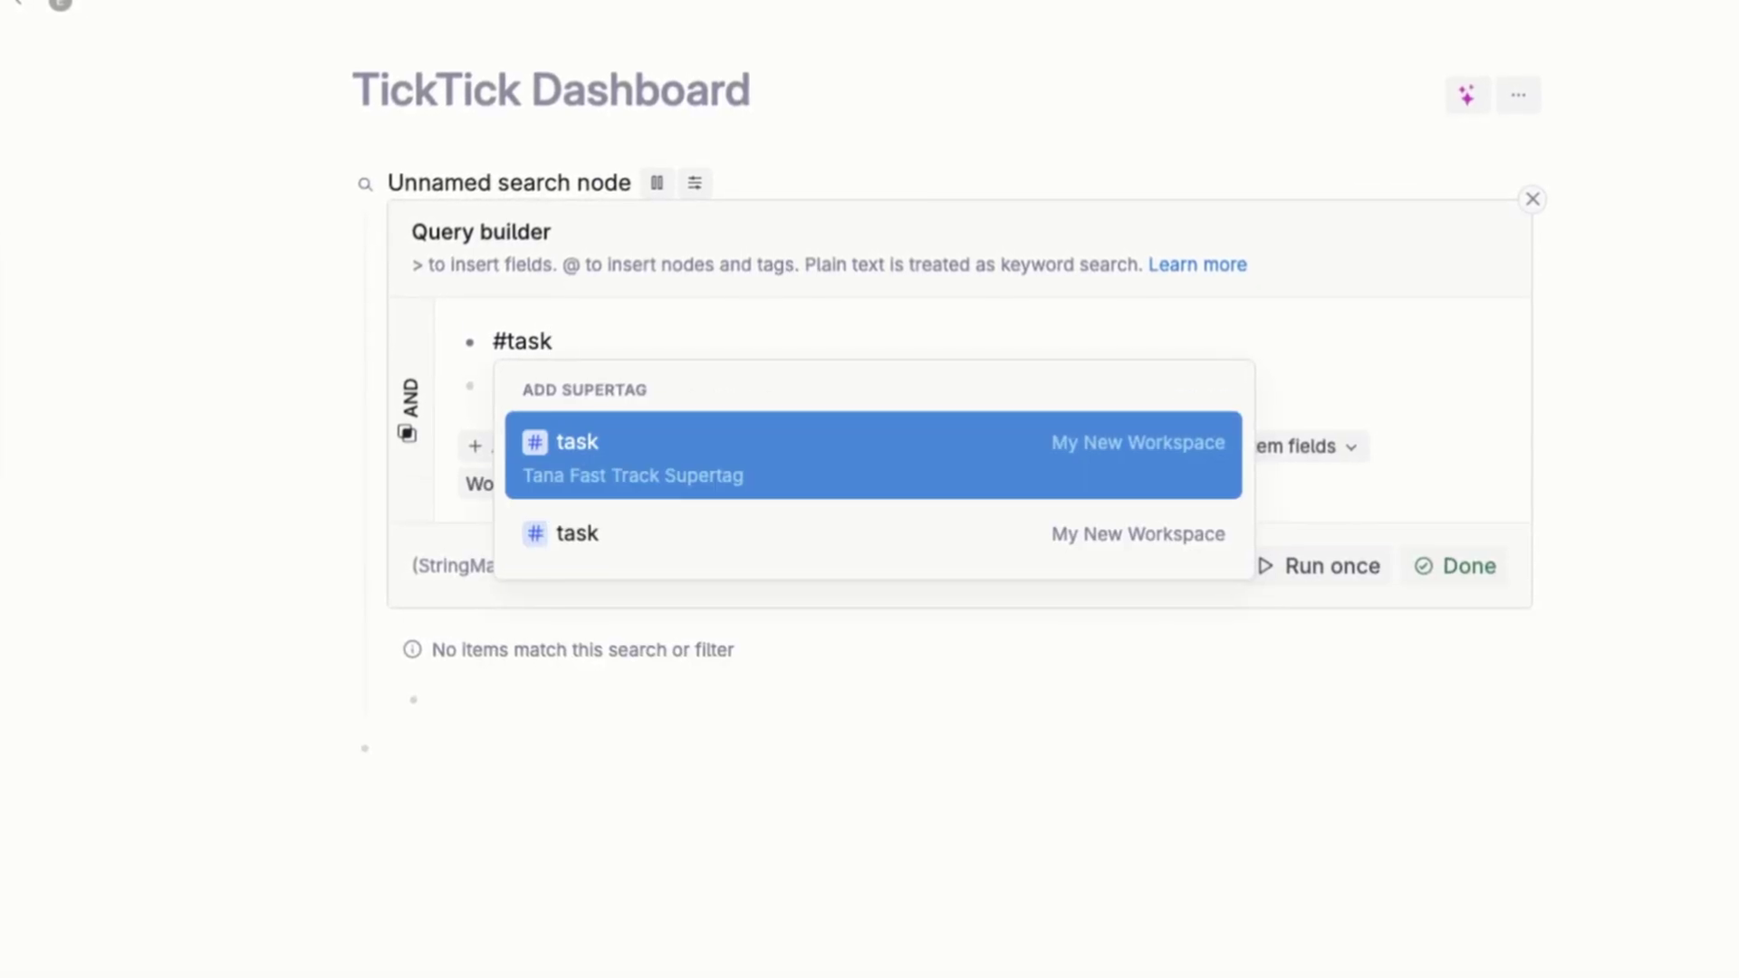
key("Down")
key("Return")
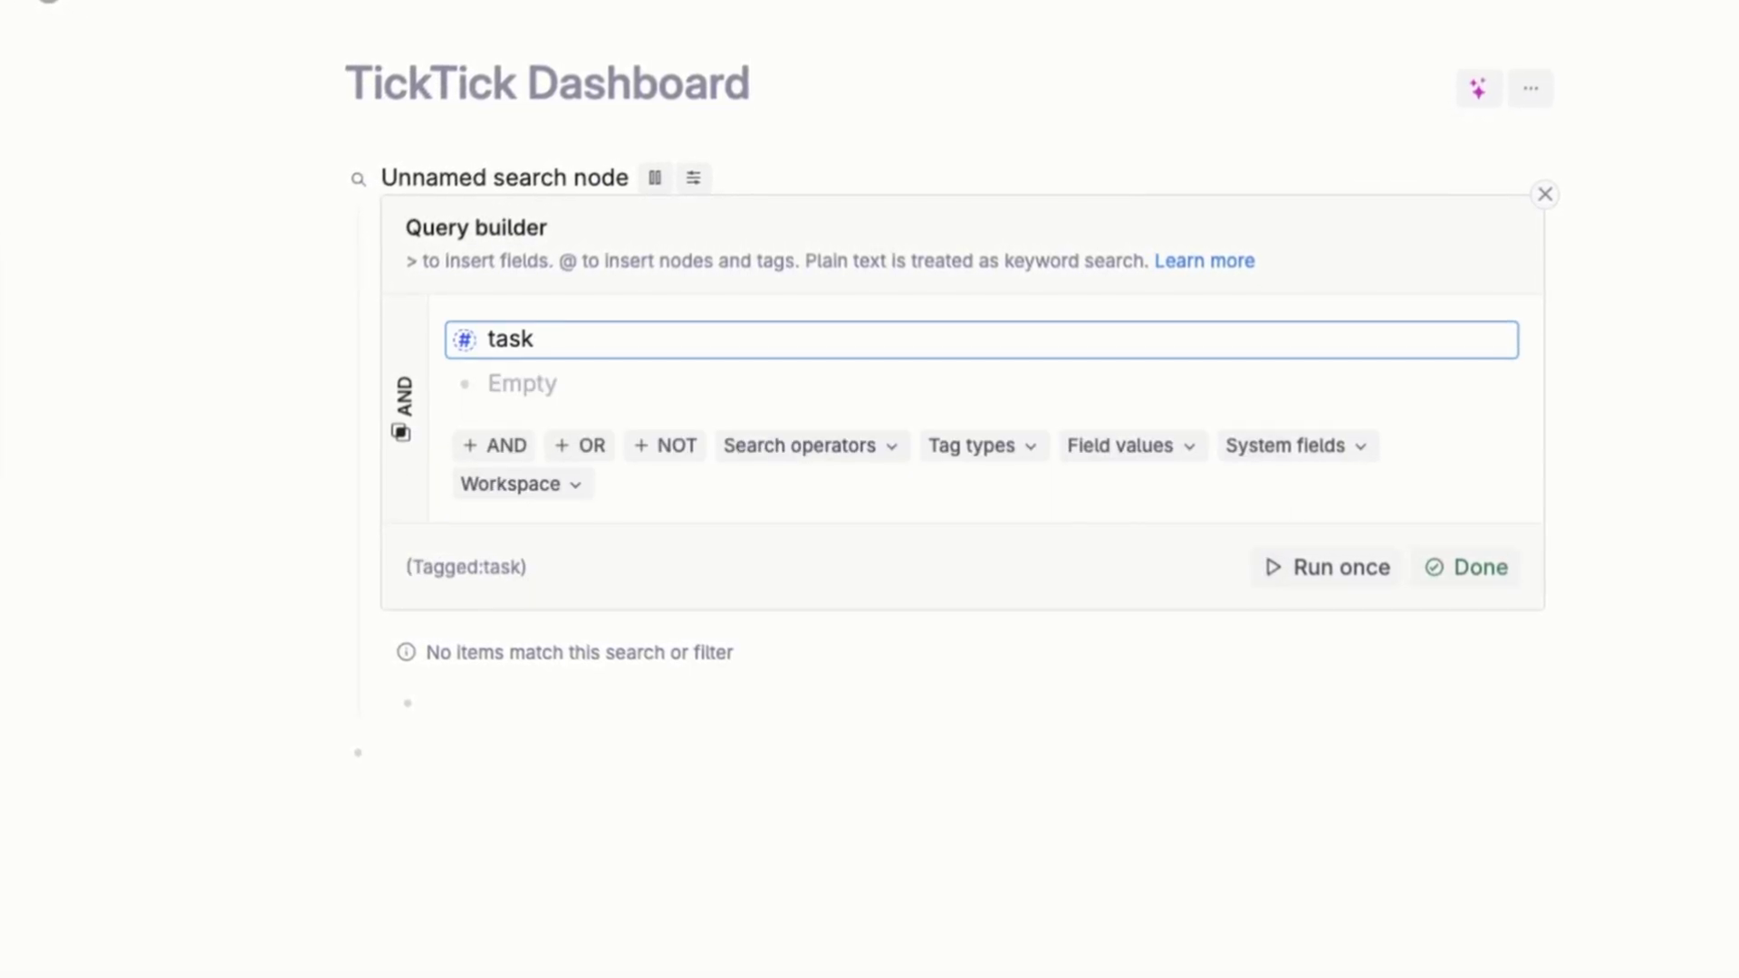
- Add the Date (Master) field as a second condition of the search query
left_click(521, 396)
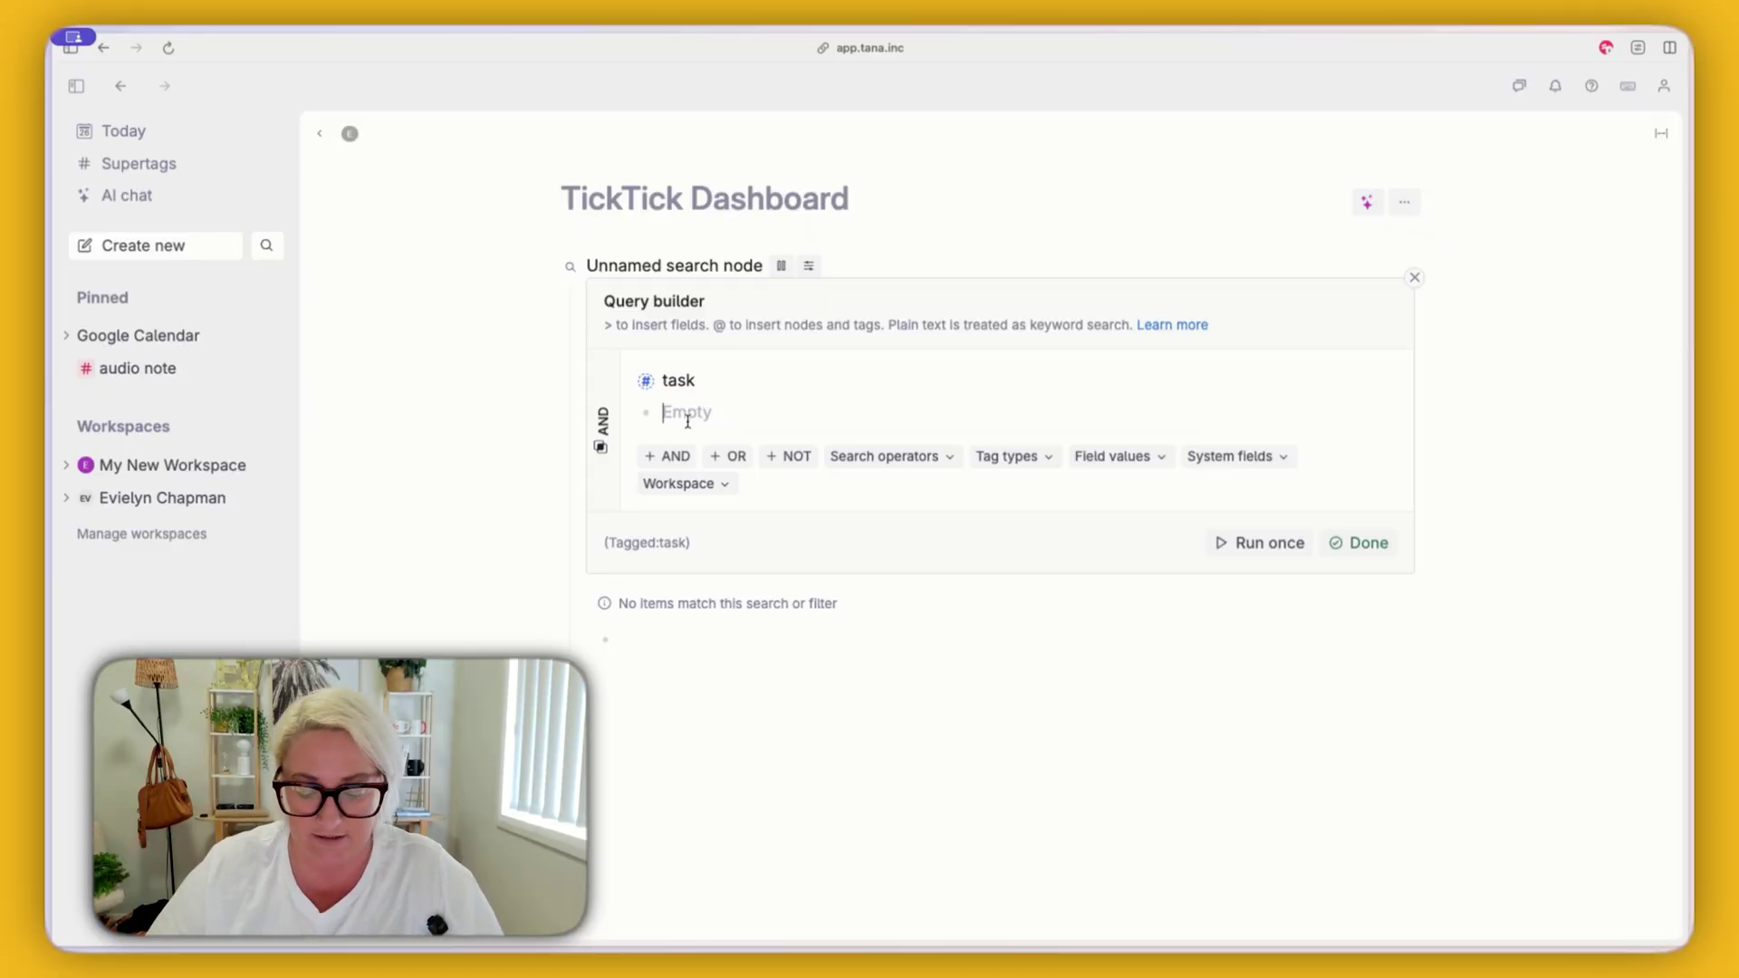
type("?")
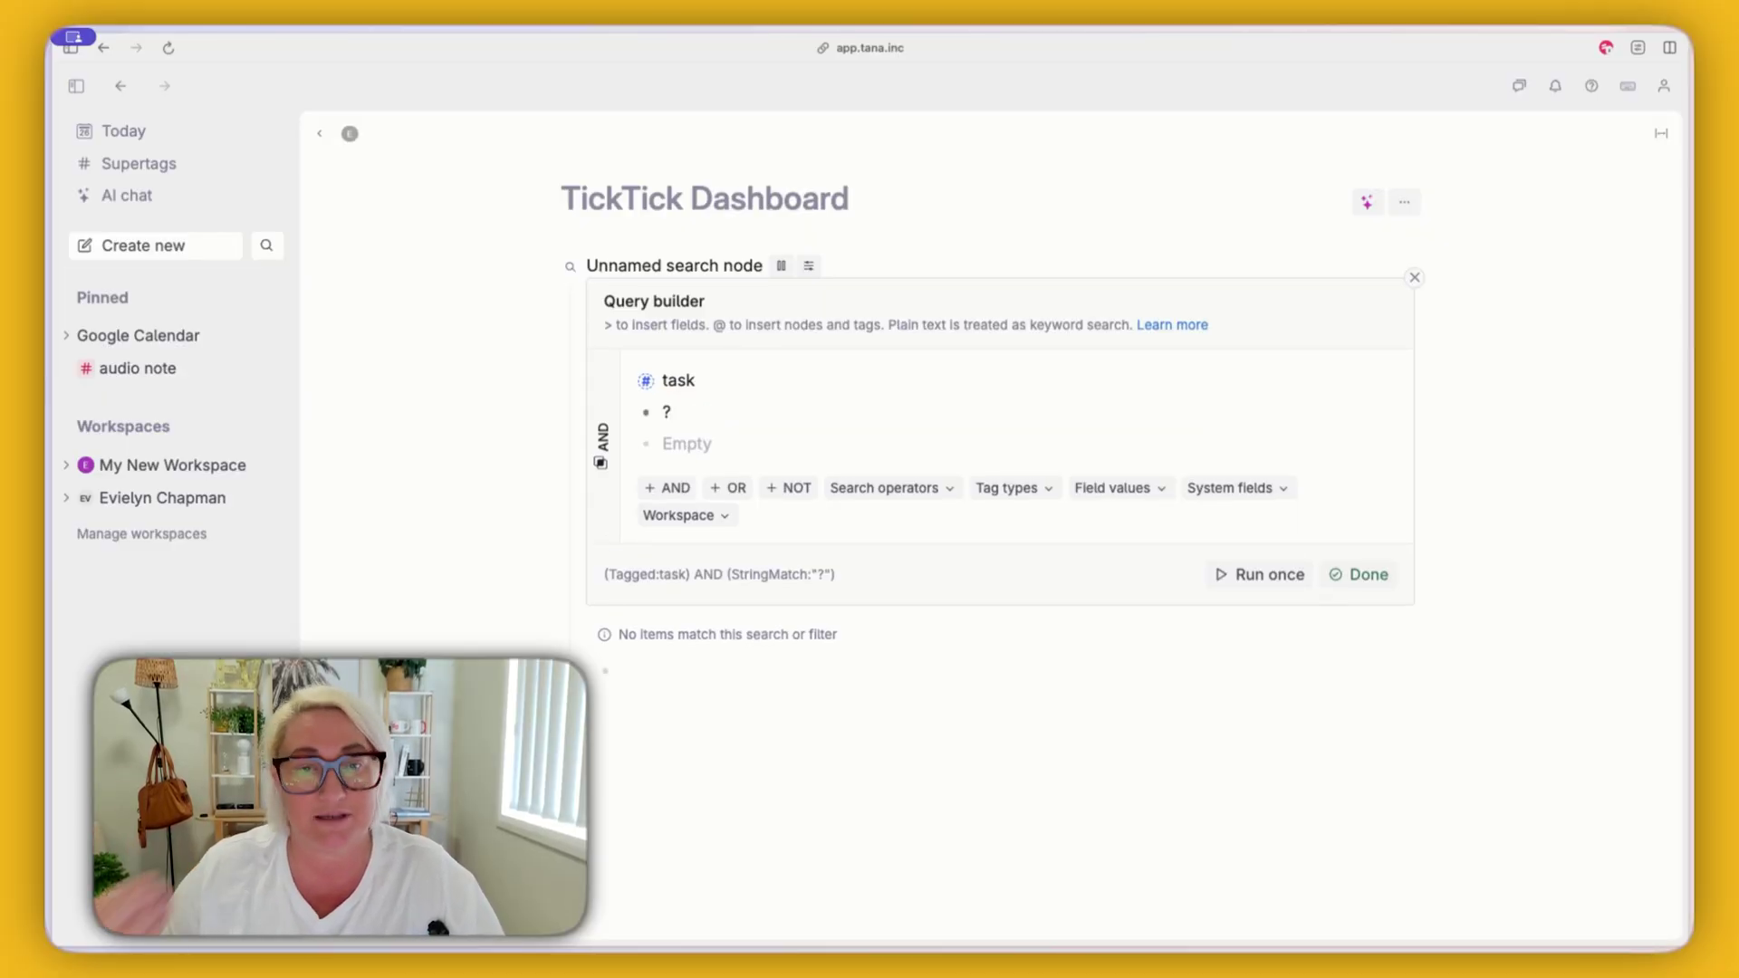
type(">")
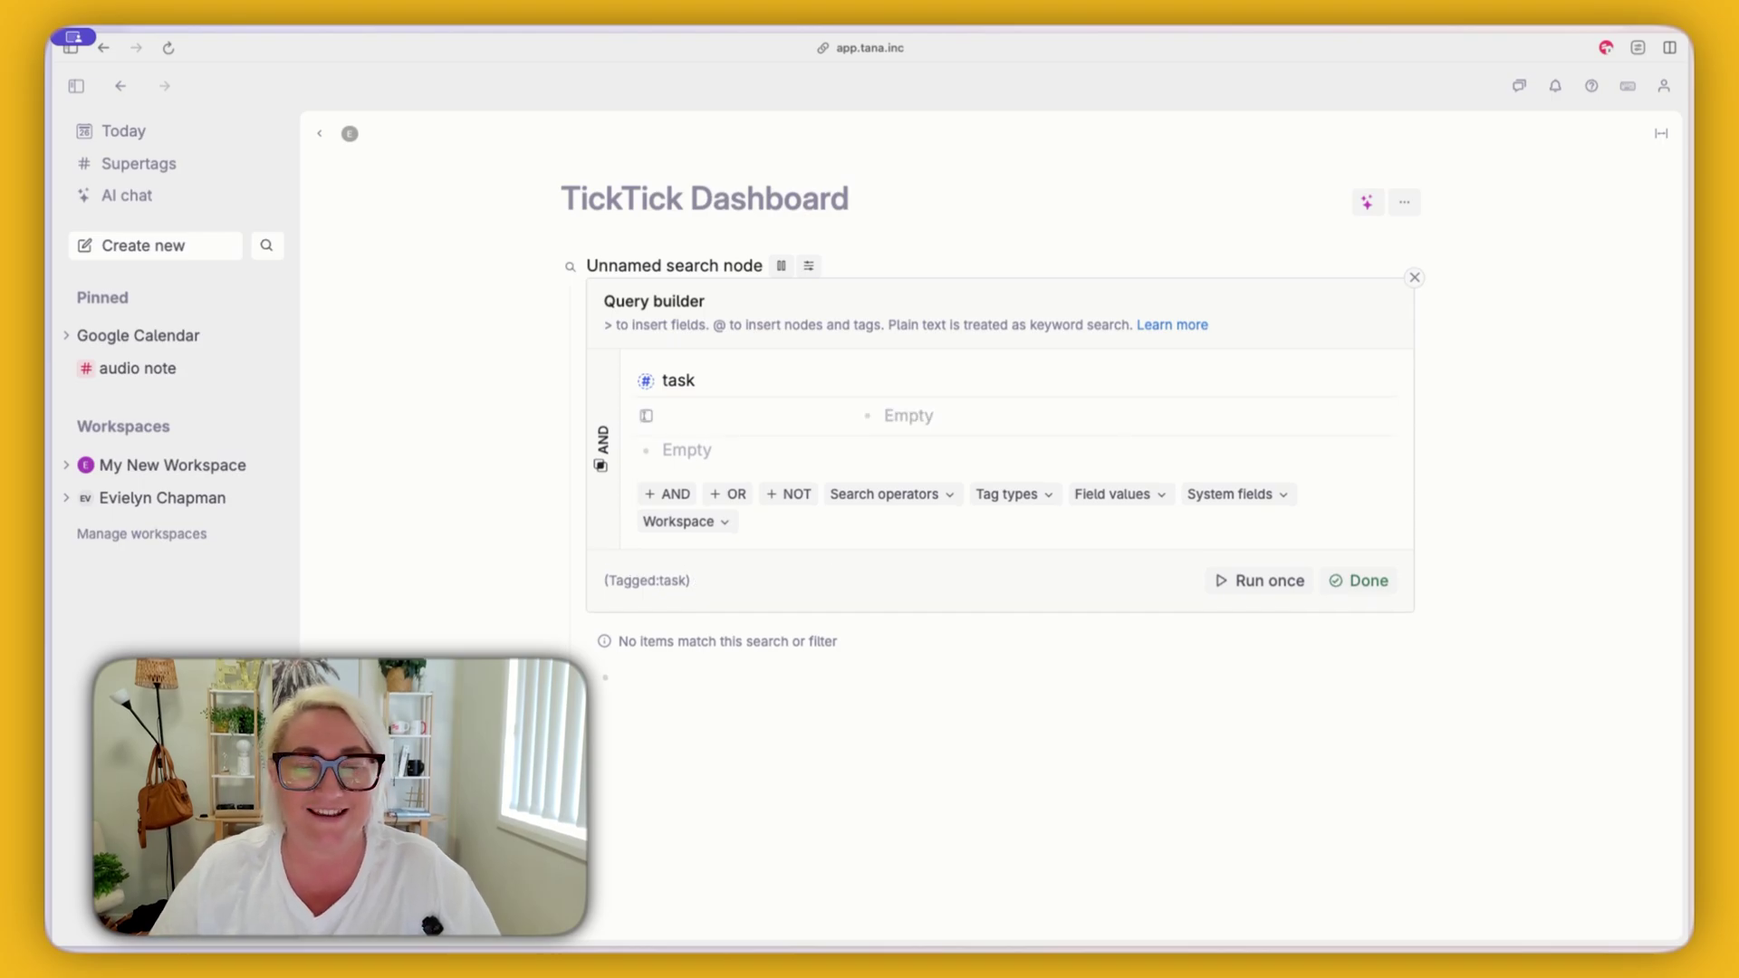
type("date")
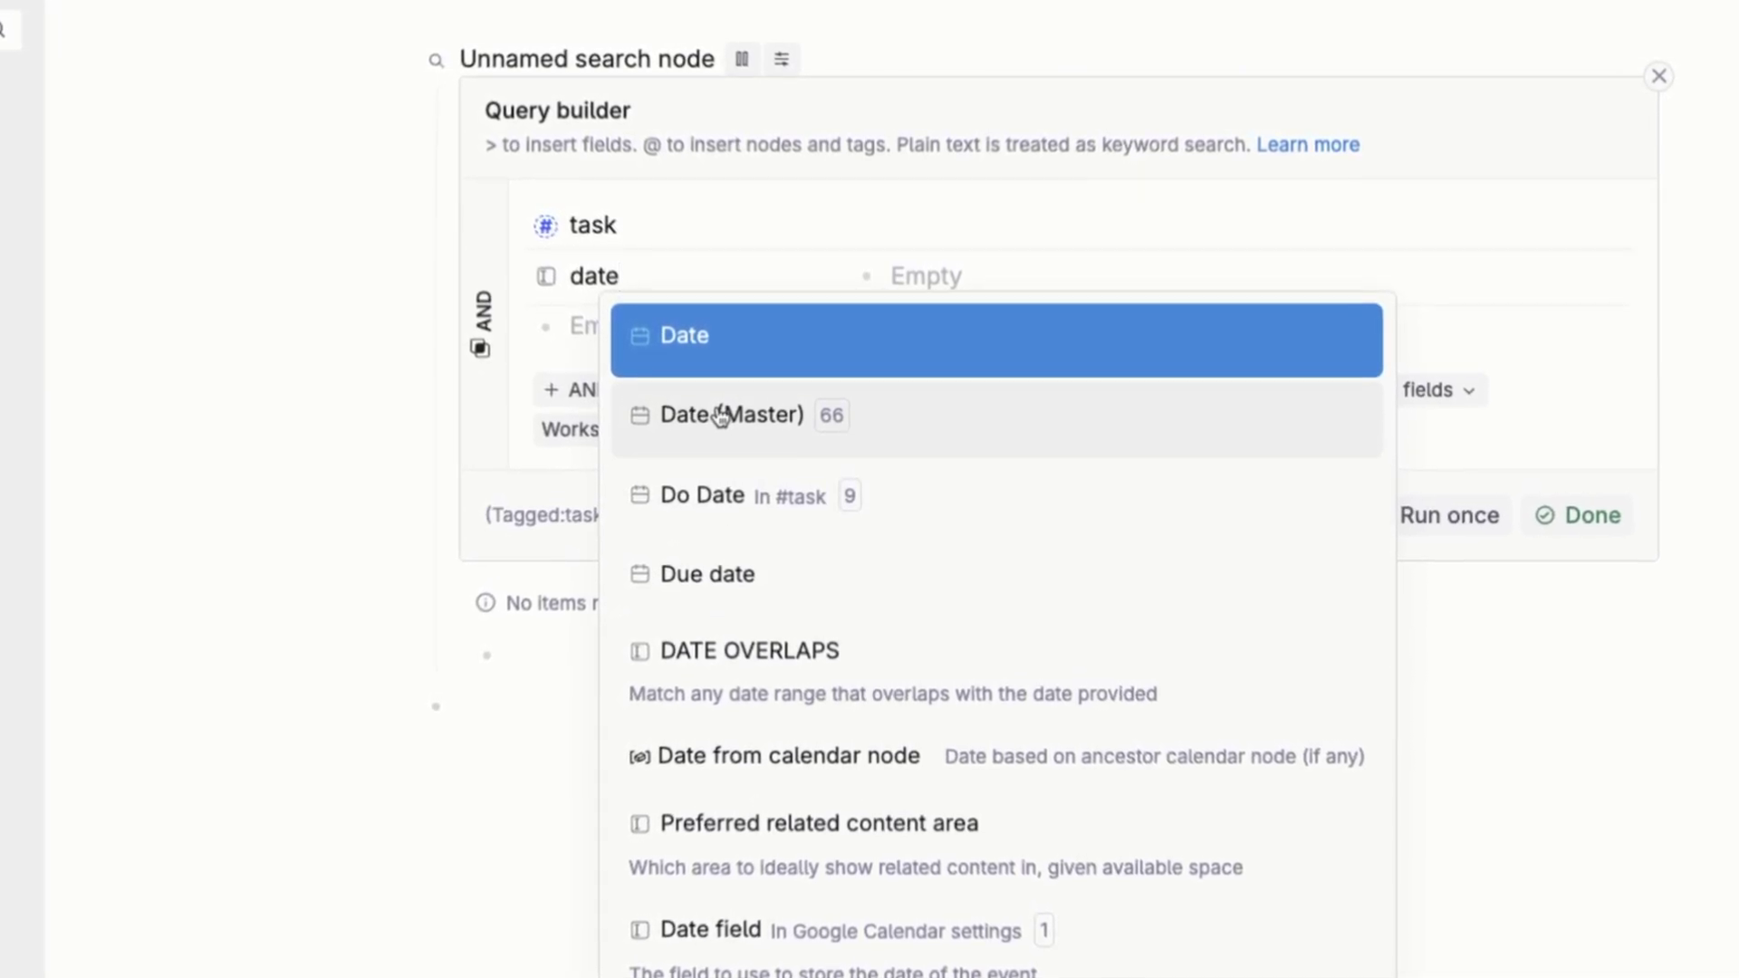
left_click(721, 417)
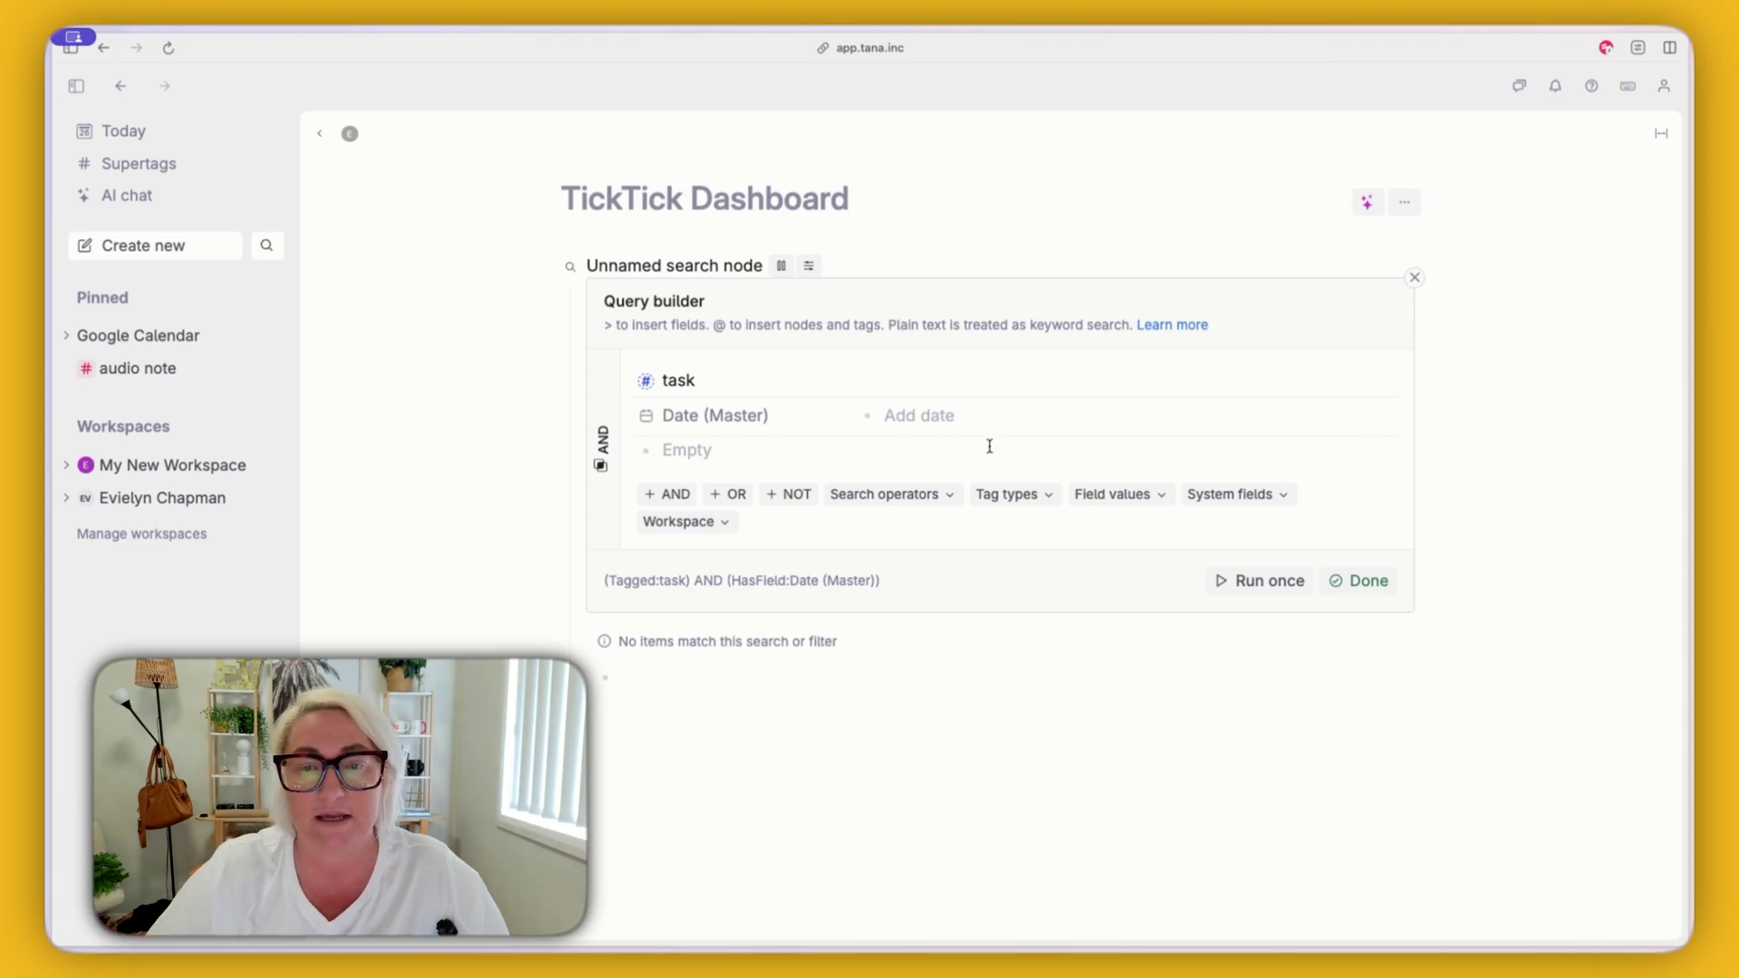
- Set the Date (Master) condition to FOR RELATIVE DATE today and finish the query
left_click(940, 413)
type("FOR RELAT")
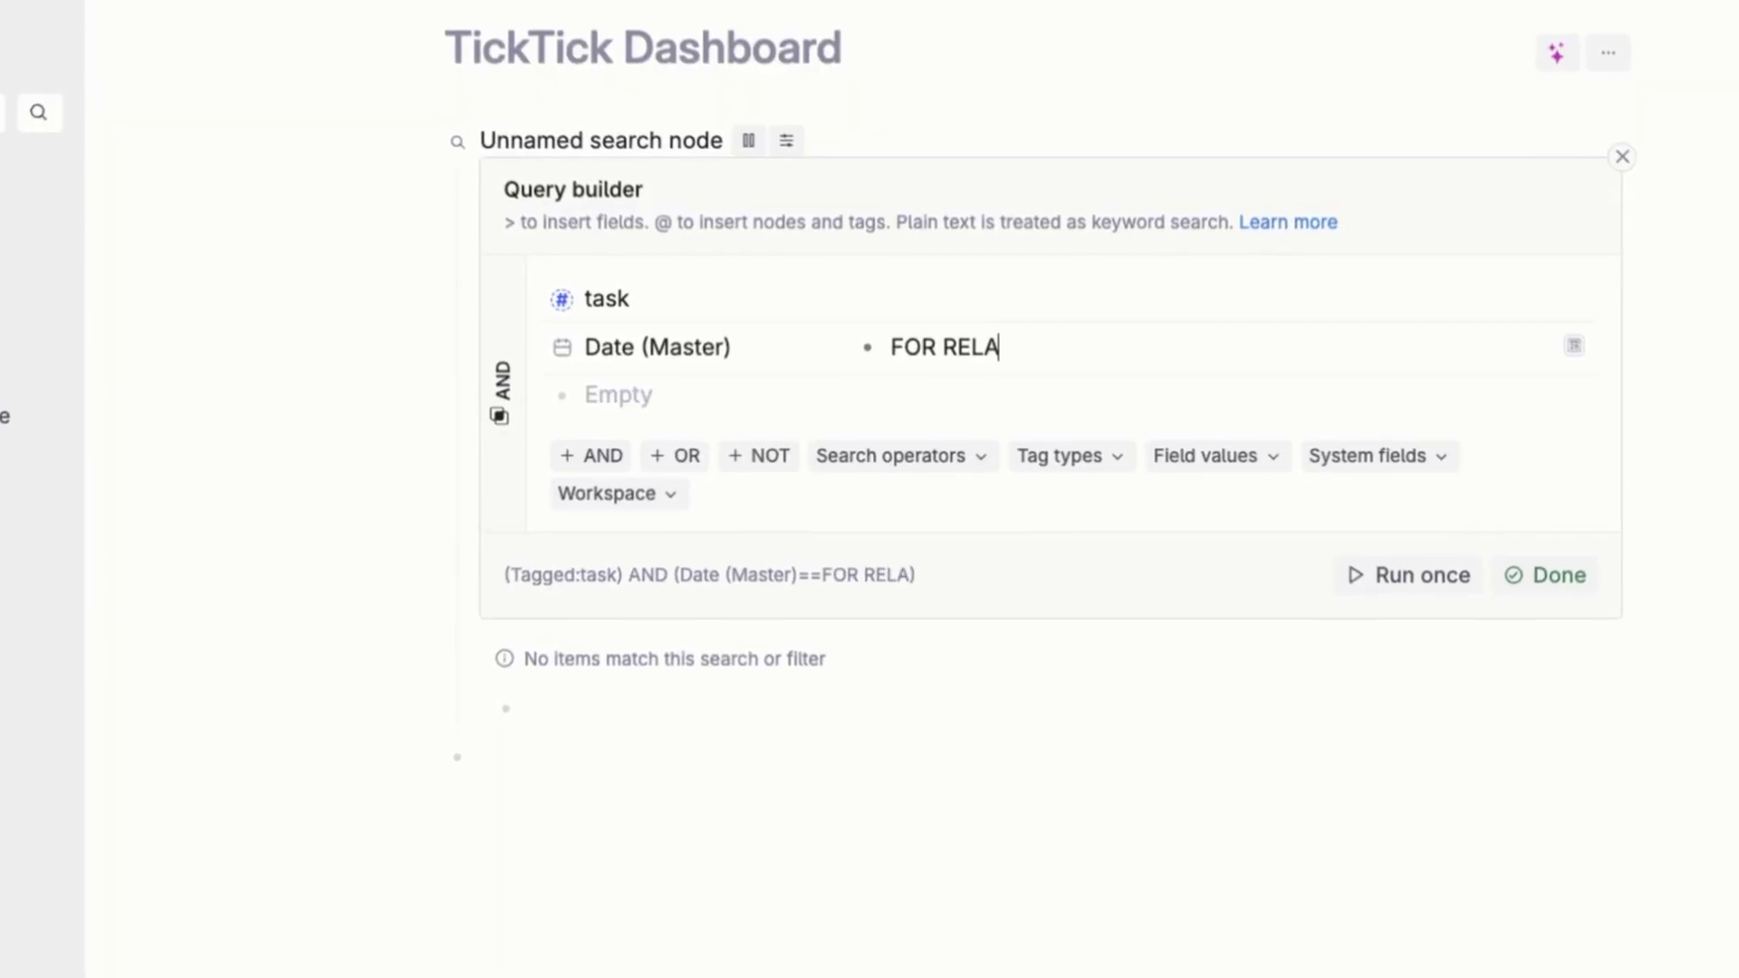
type("IVE DATE")
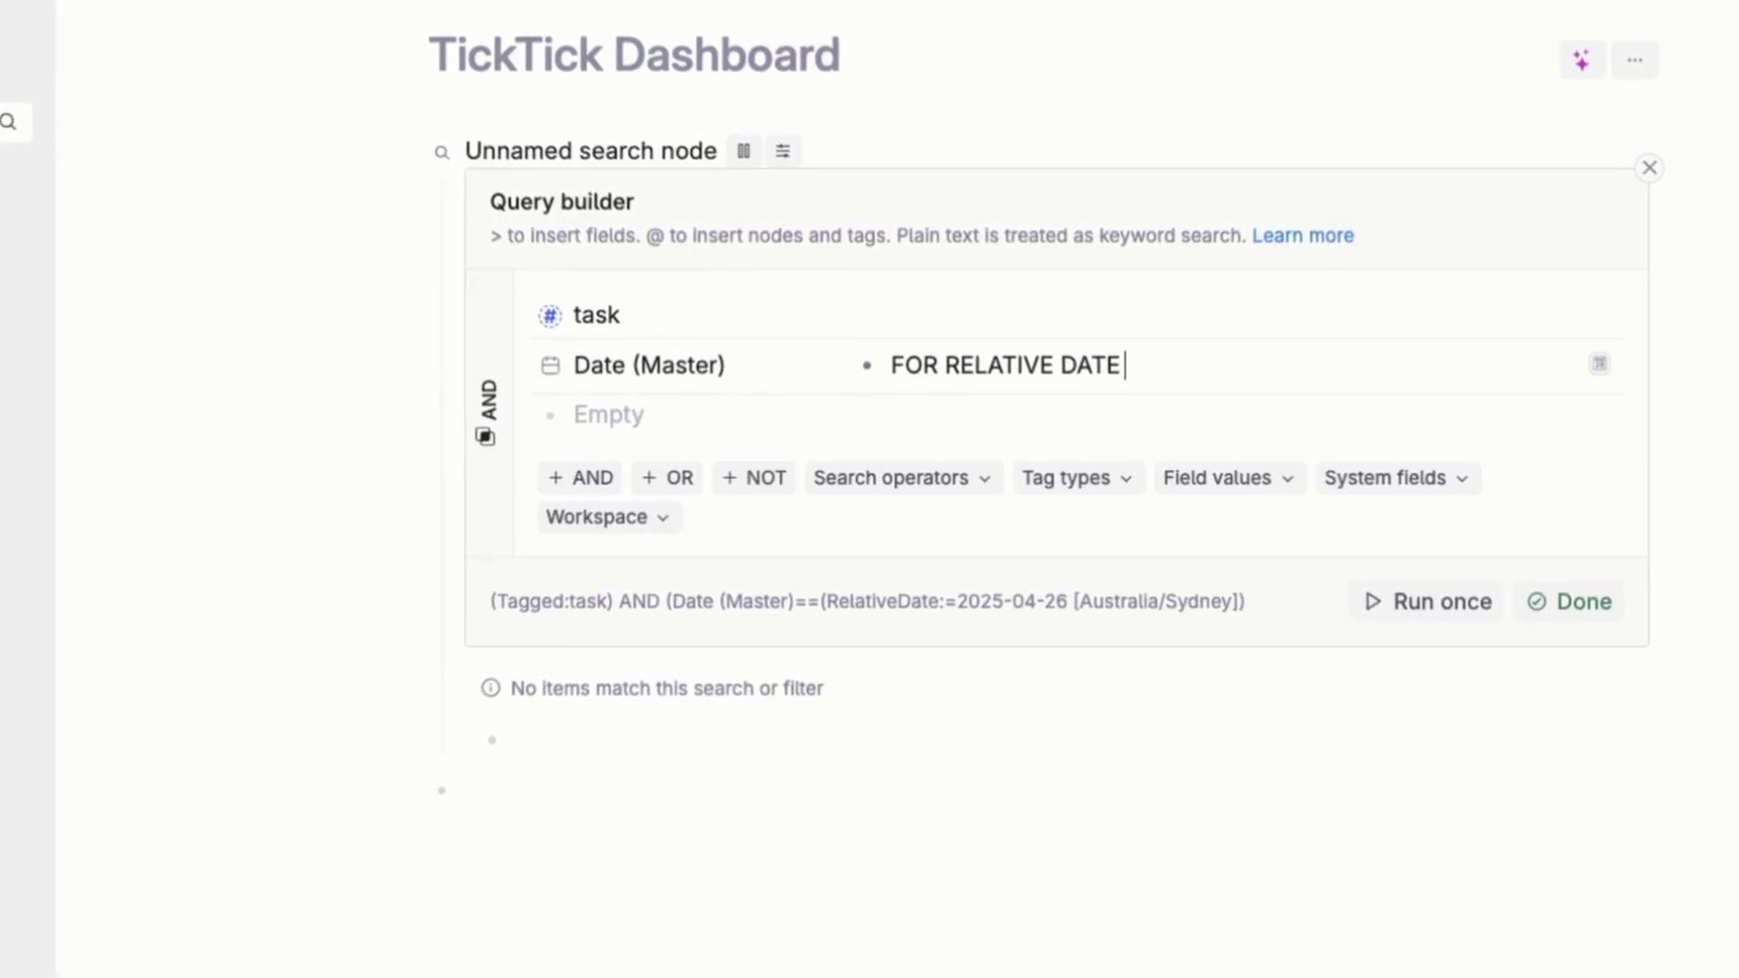
type(" today")
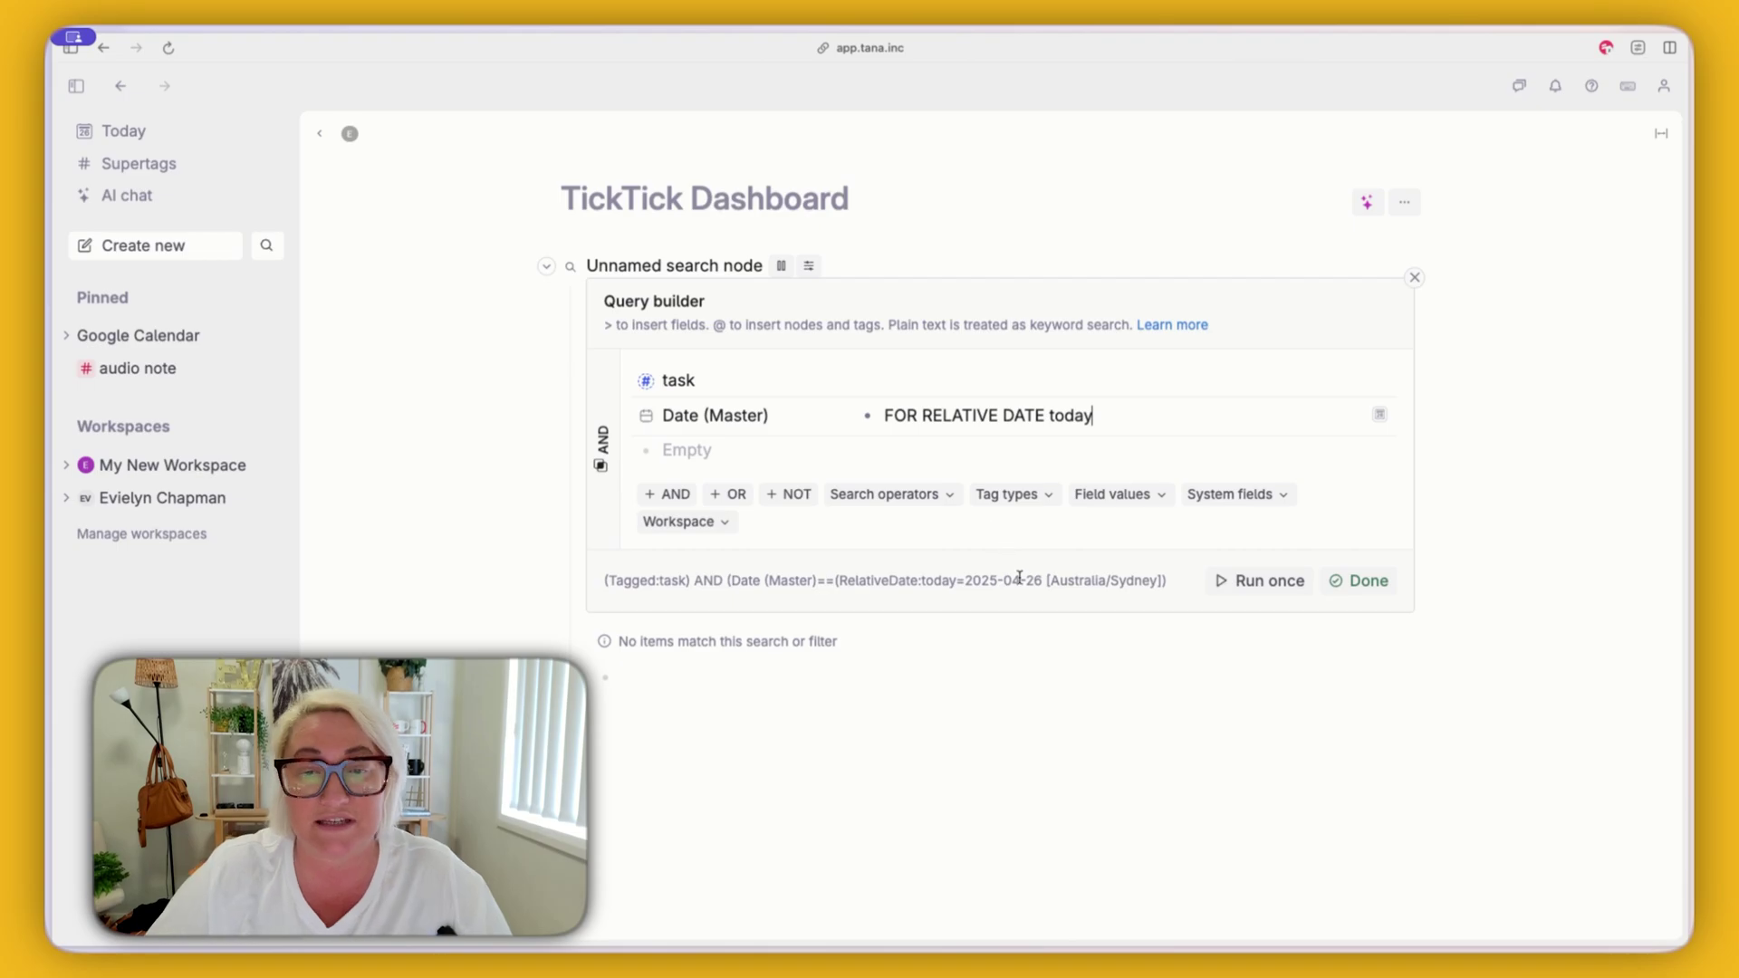
left_click_drag(1042, 580, 843, 581)
left_click(843, 581)
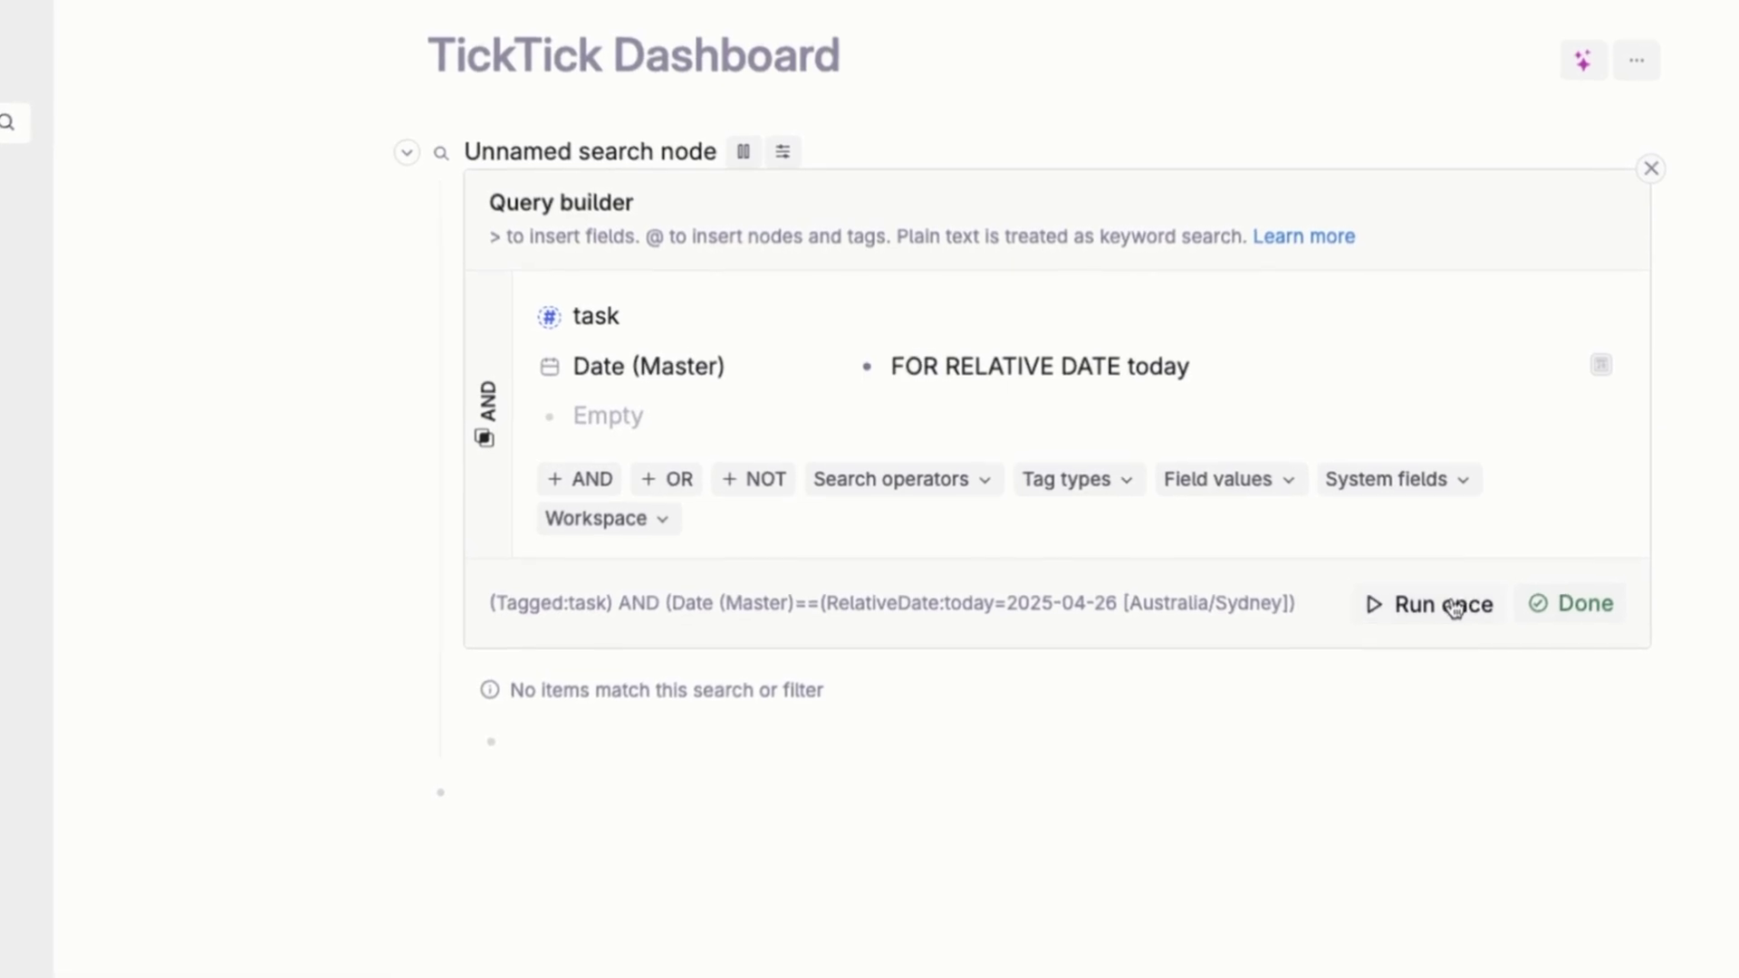
left_click(1577, 607)
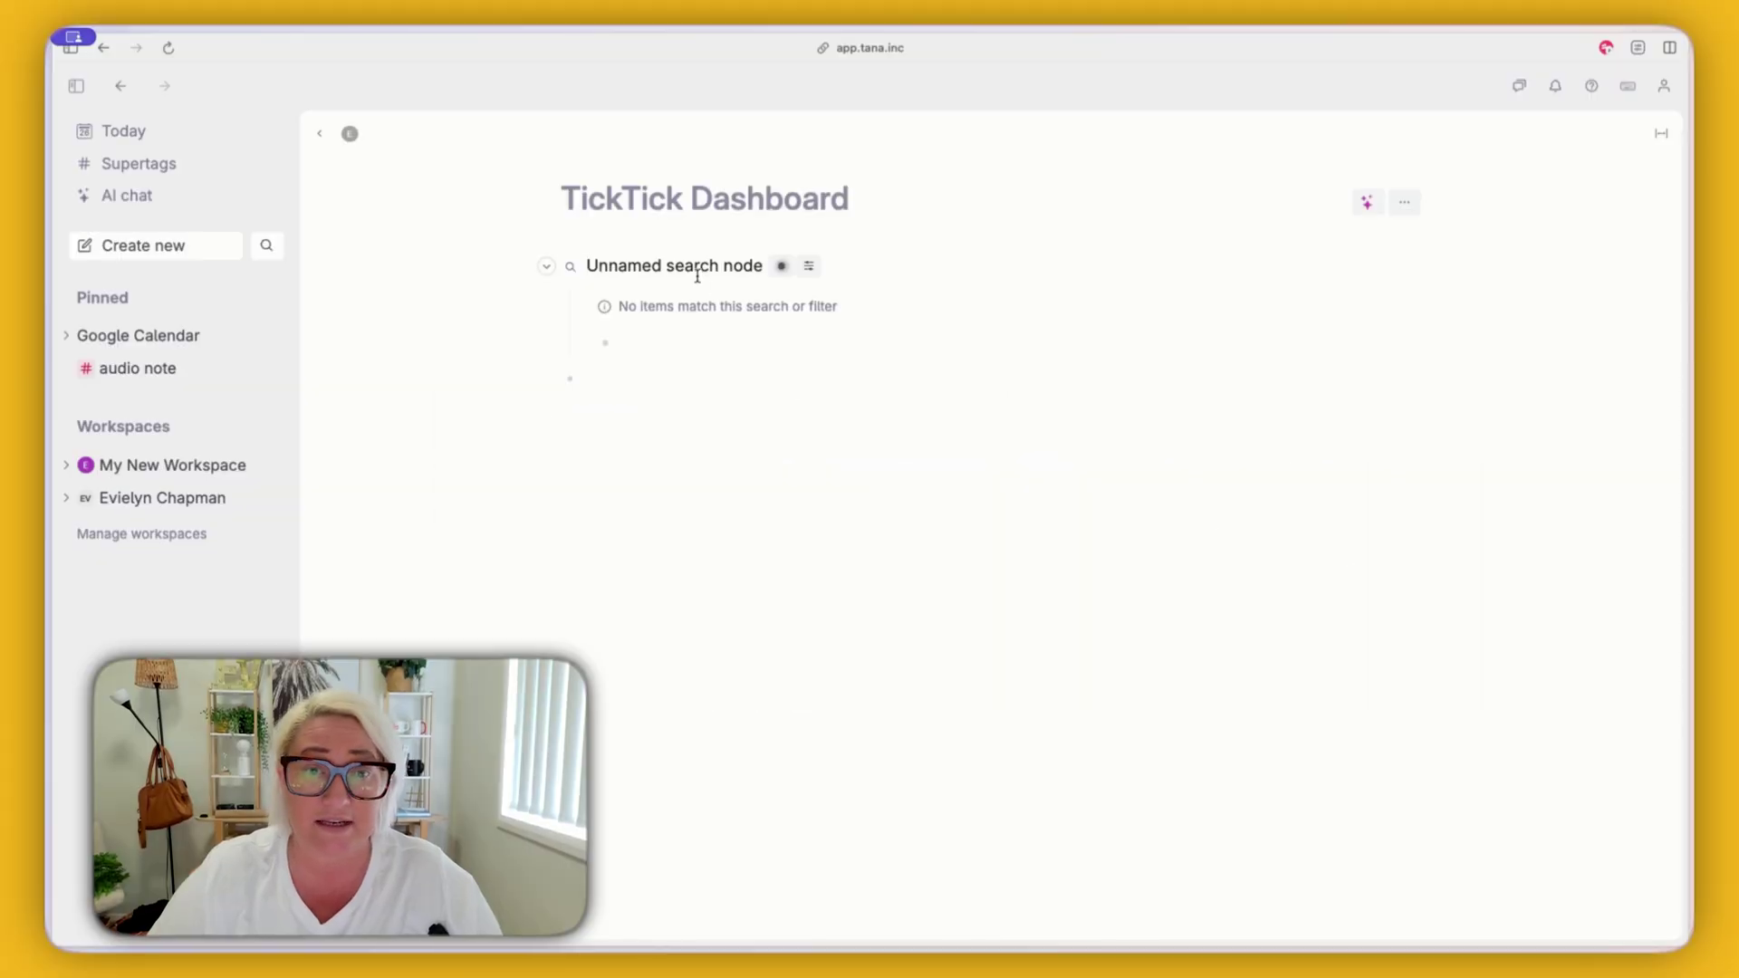
- Rename the unnamed search node as Today and collapse it
double_click(693, 268)
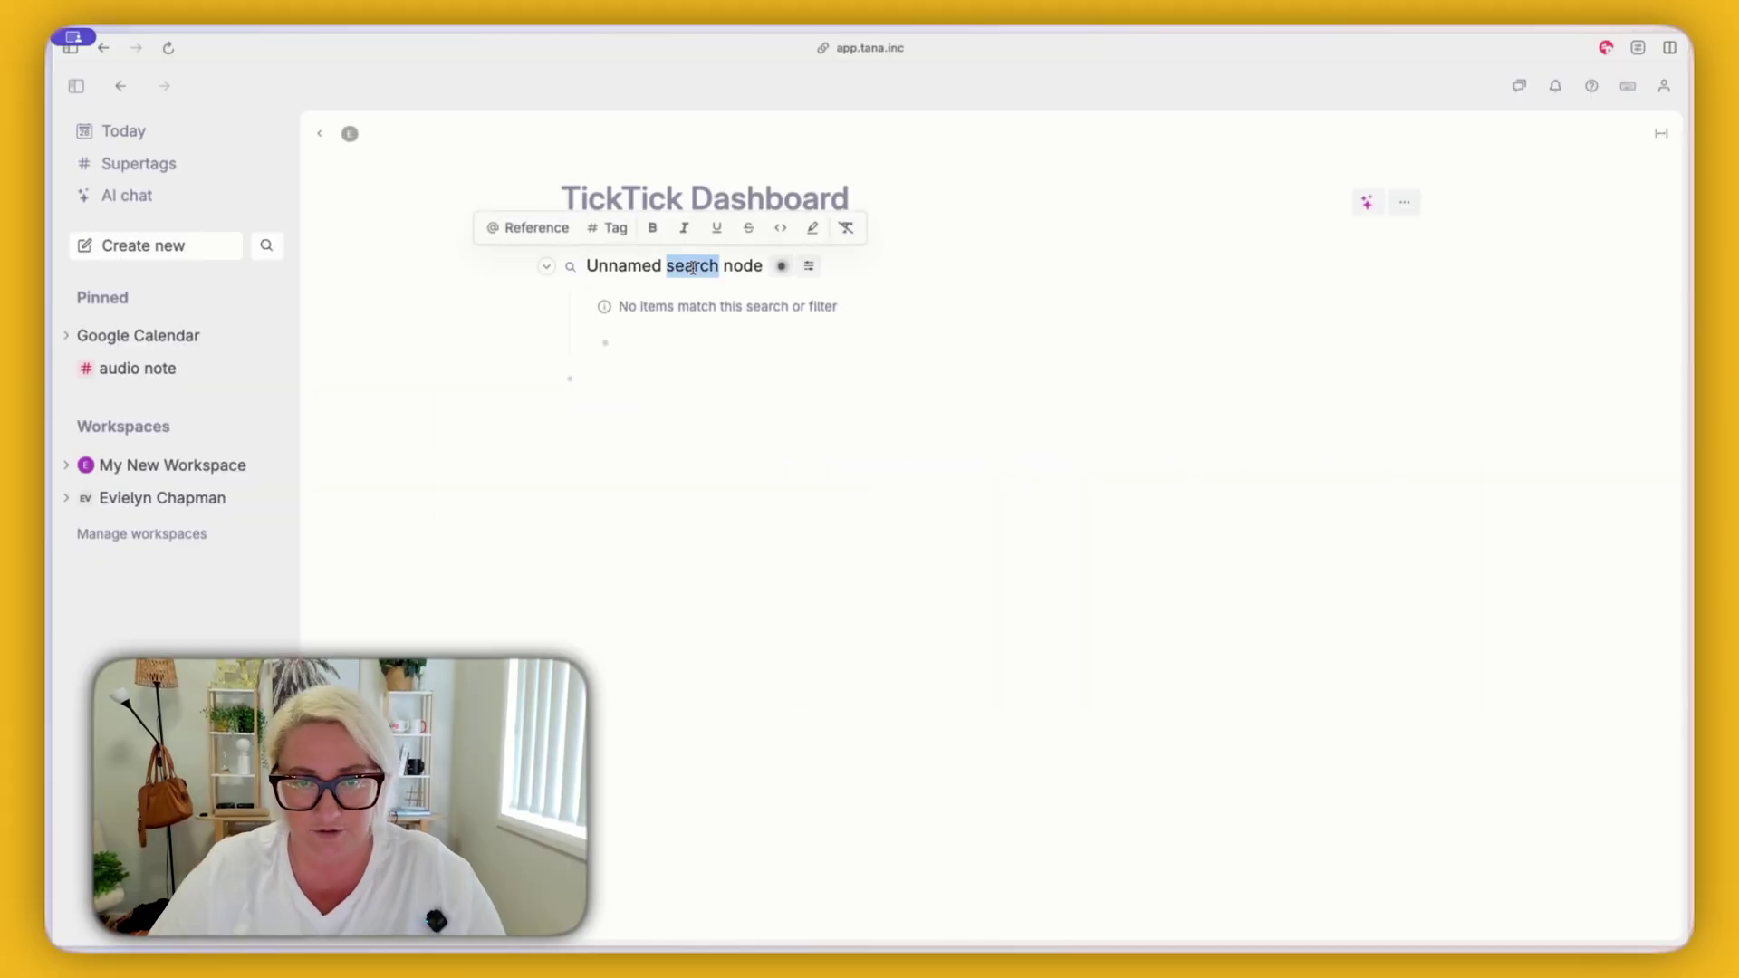
type("Today")
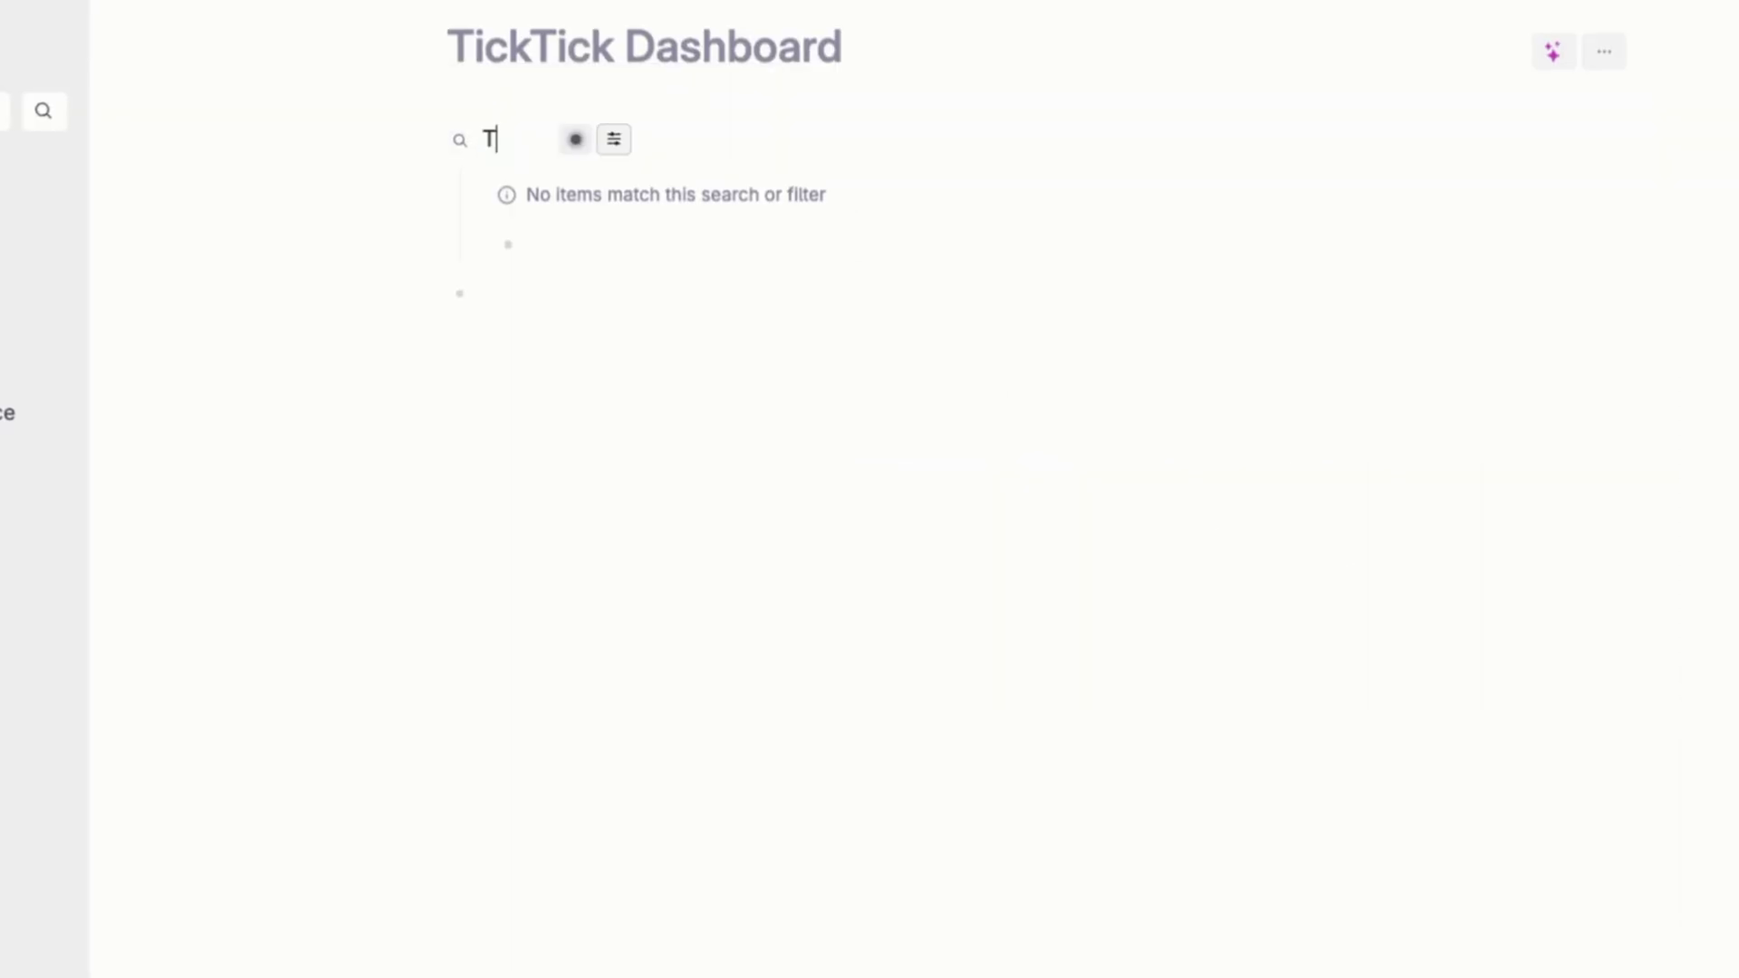
key("Escape")
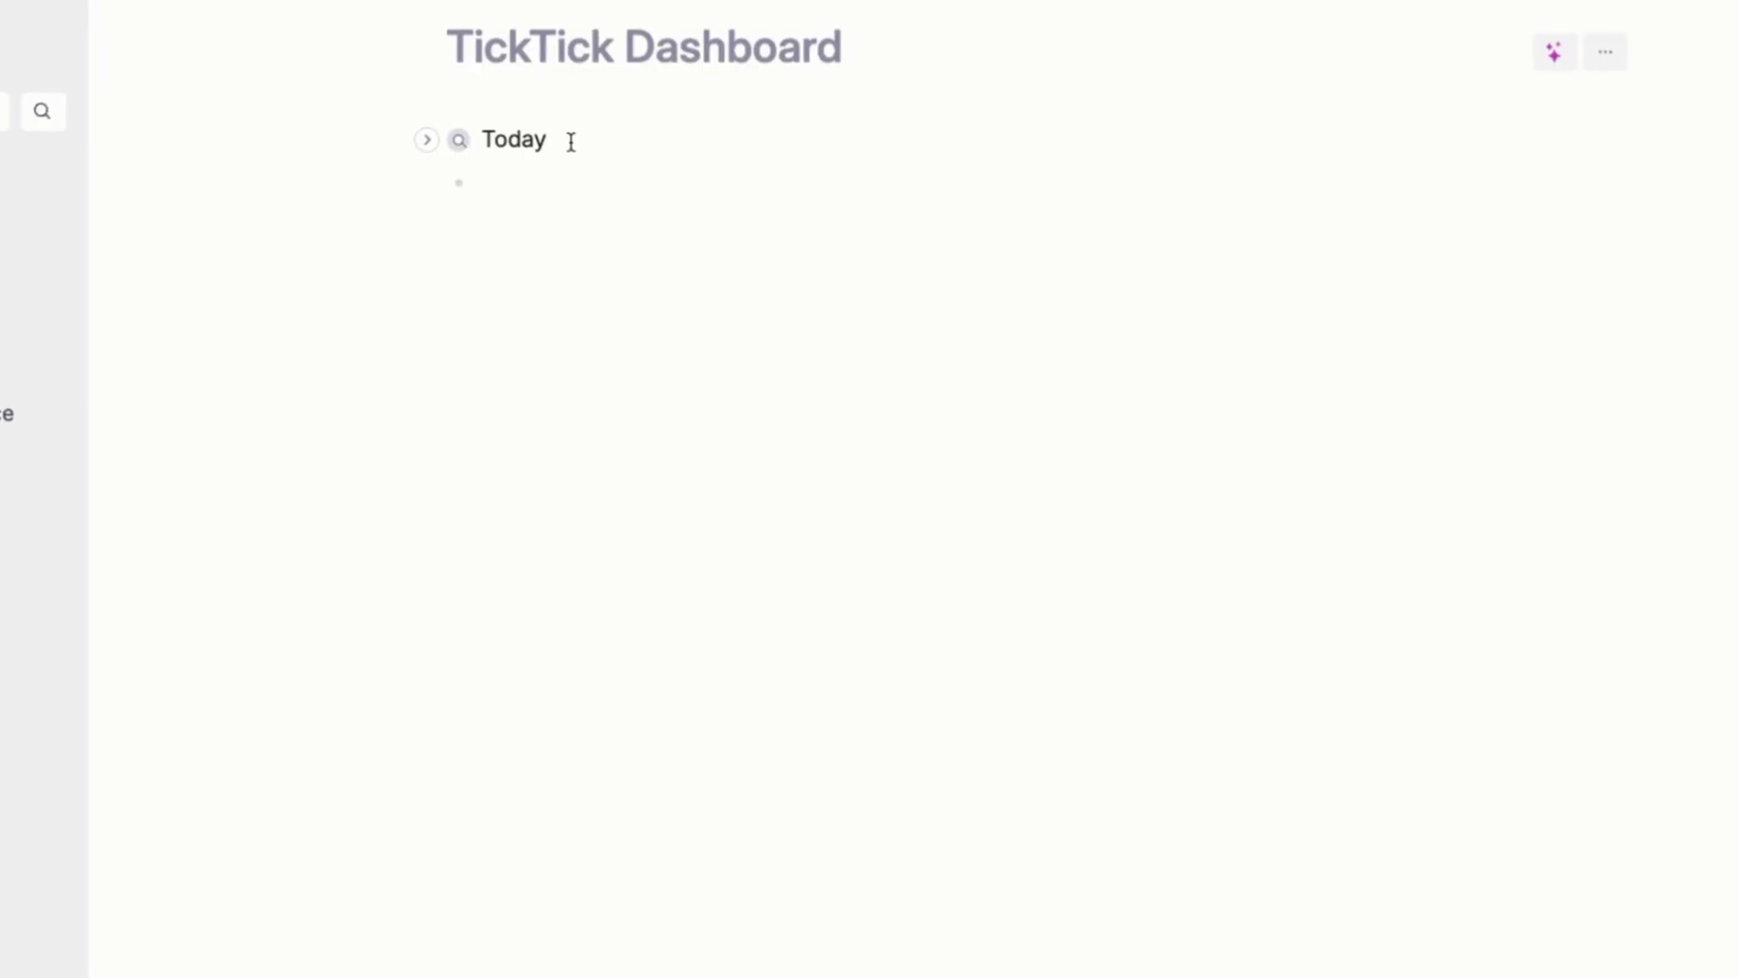
- Duplicate the Today search node and name the copy This Week
key("super+k")
type("dupl")
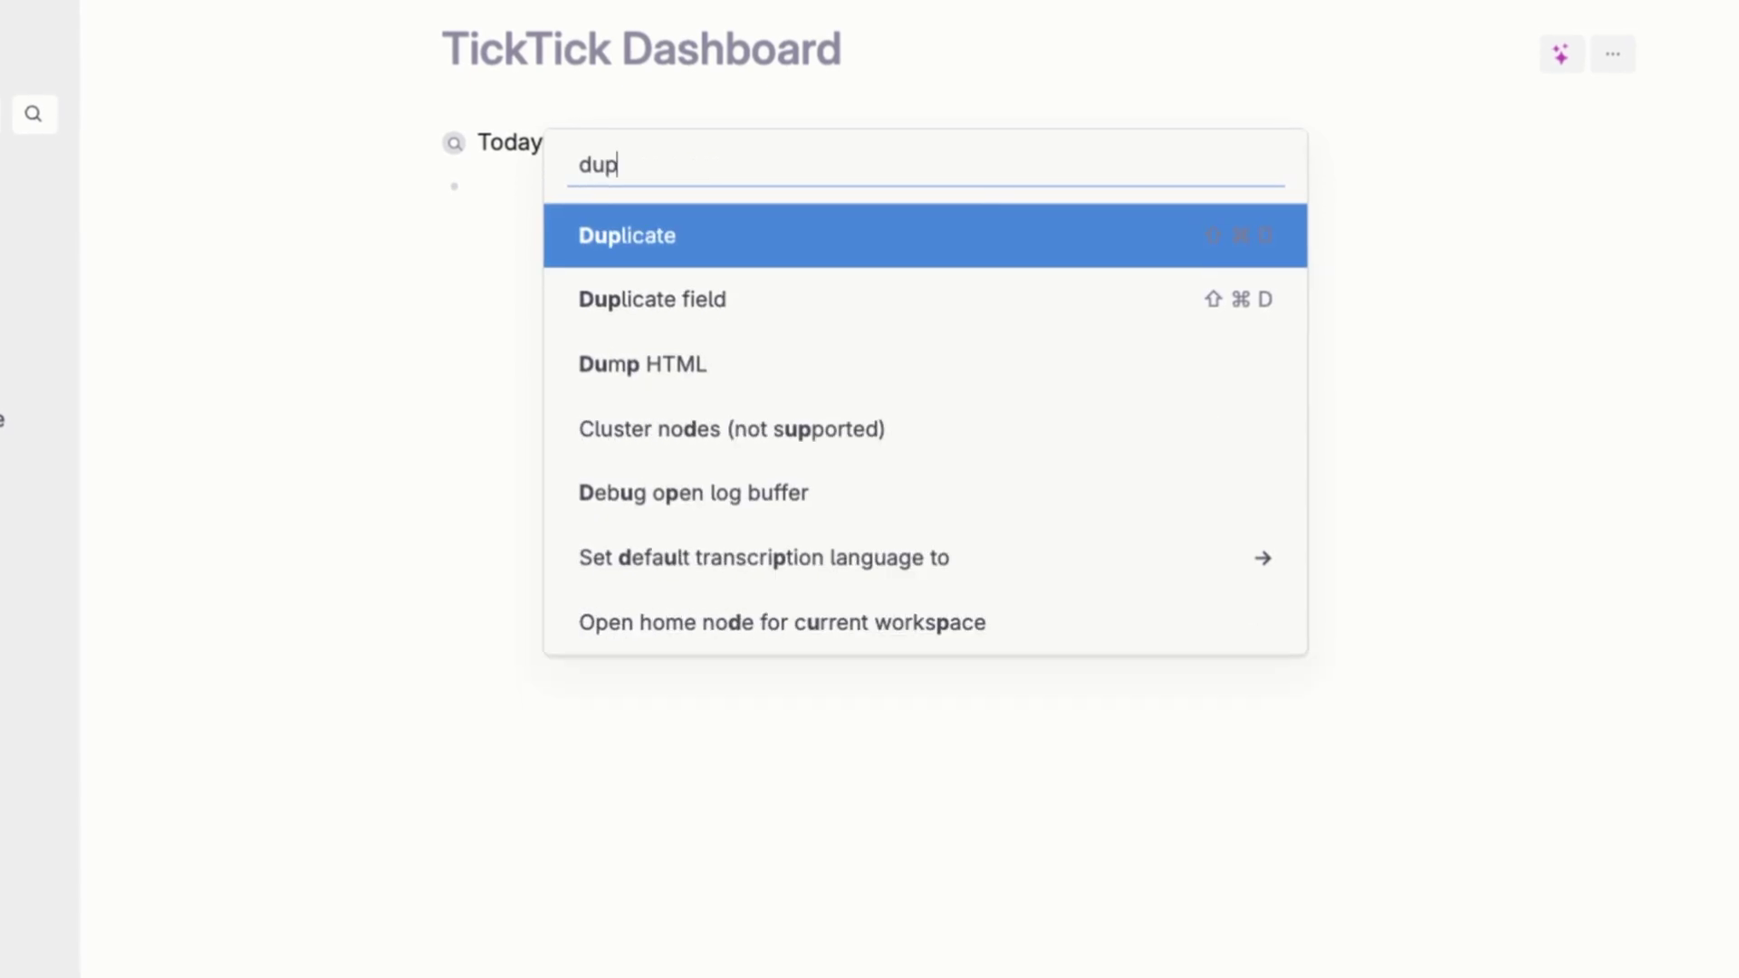
key("Return")
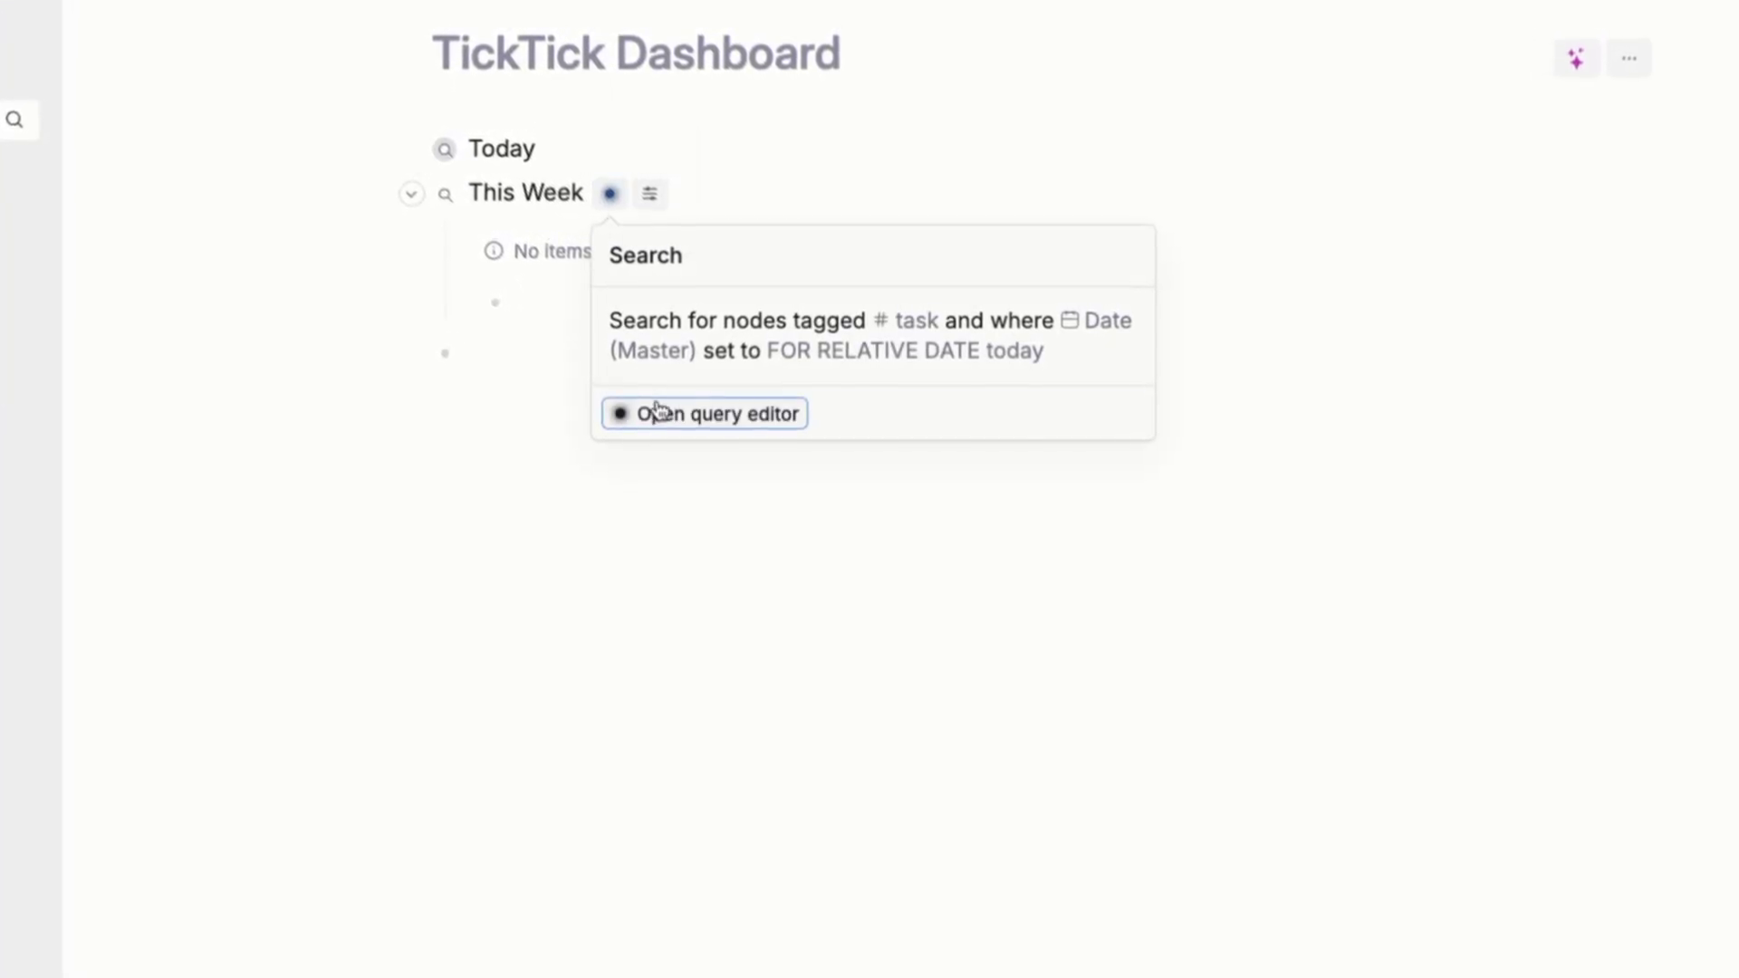
- Change the This Week query's date condition to FOR RELATIVE DATE this week, finish the query and collapse the node
left_click(666, 422)
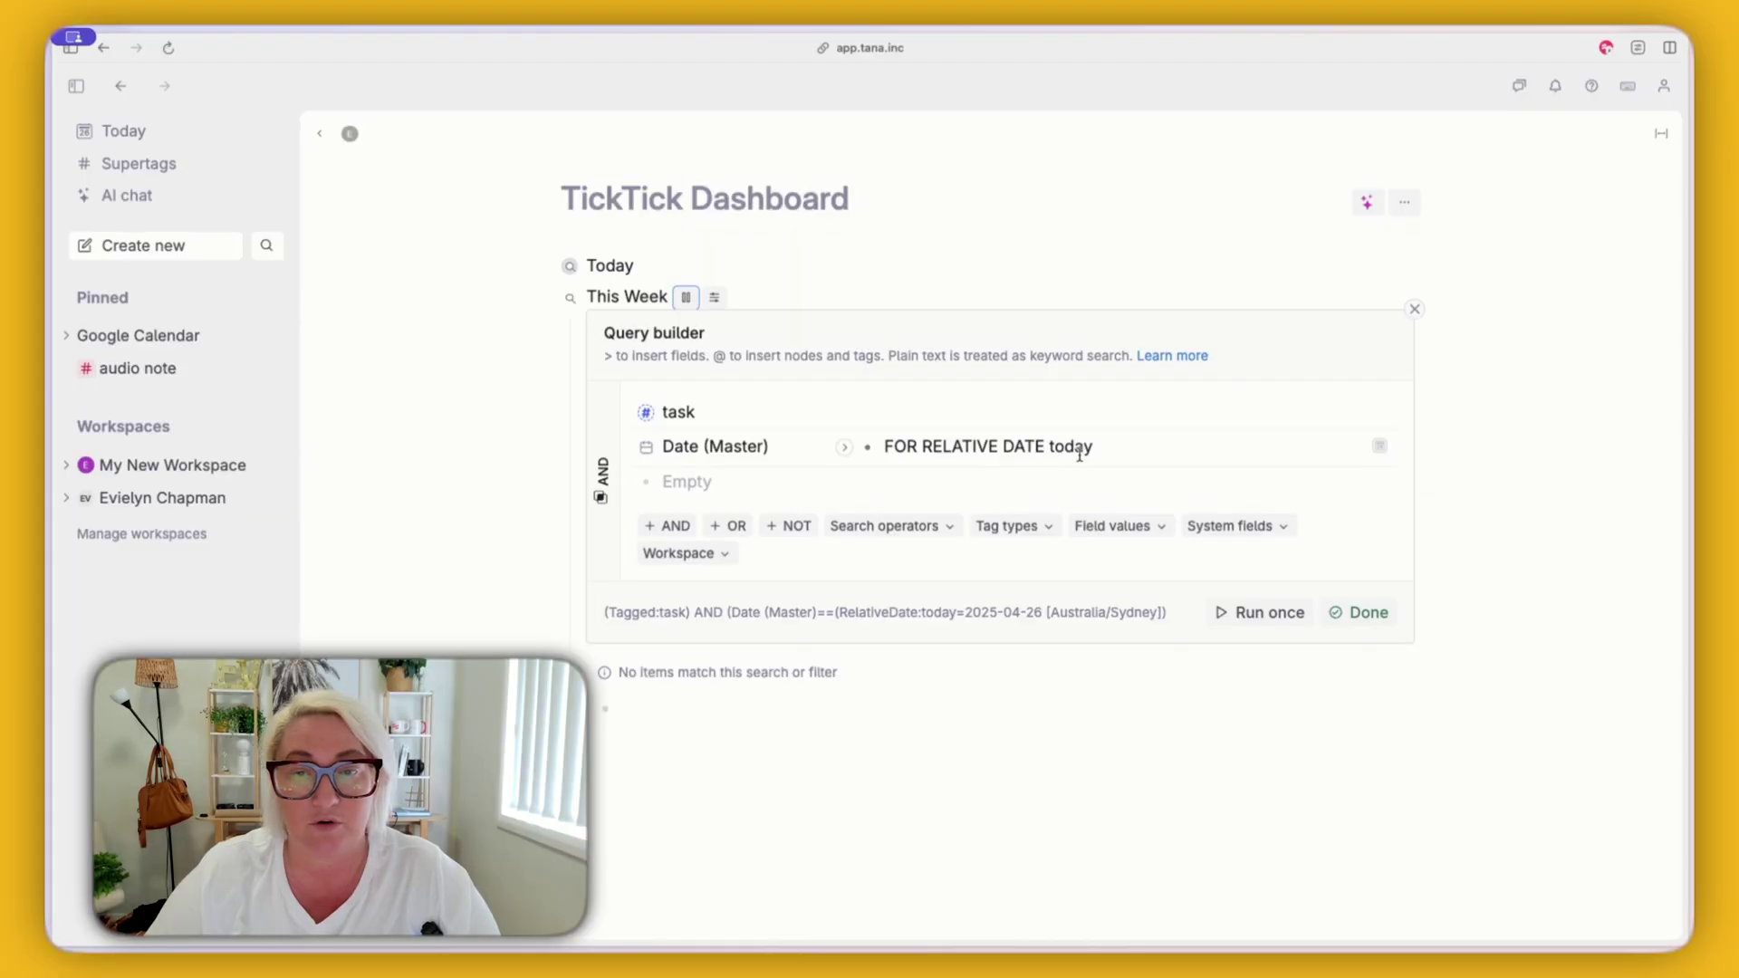
key("BackSpace")
key("BackSpace")
key("BackSpace")
key("BackSpace")
type("his week")
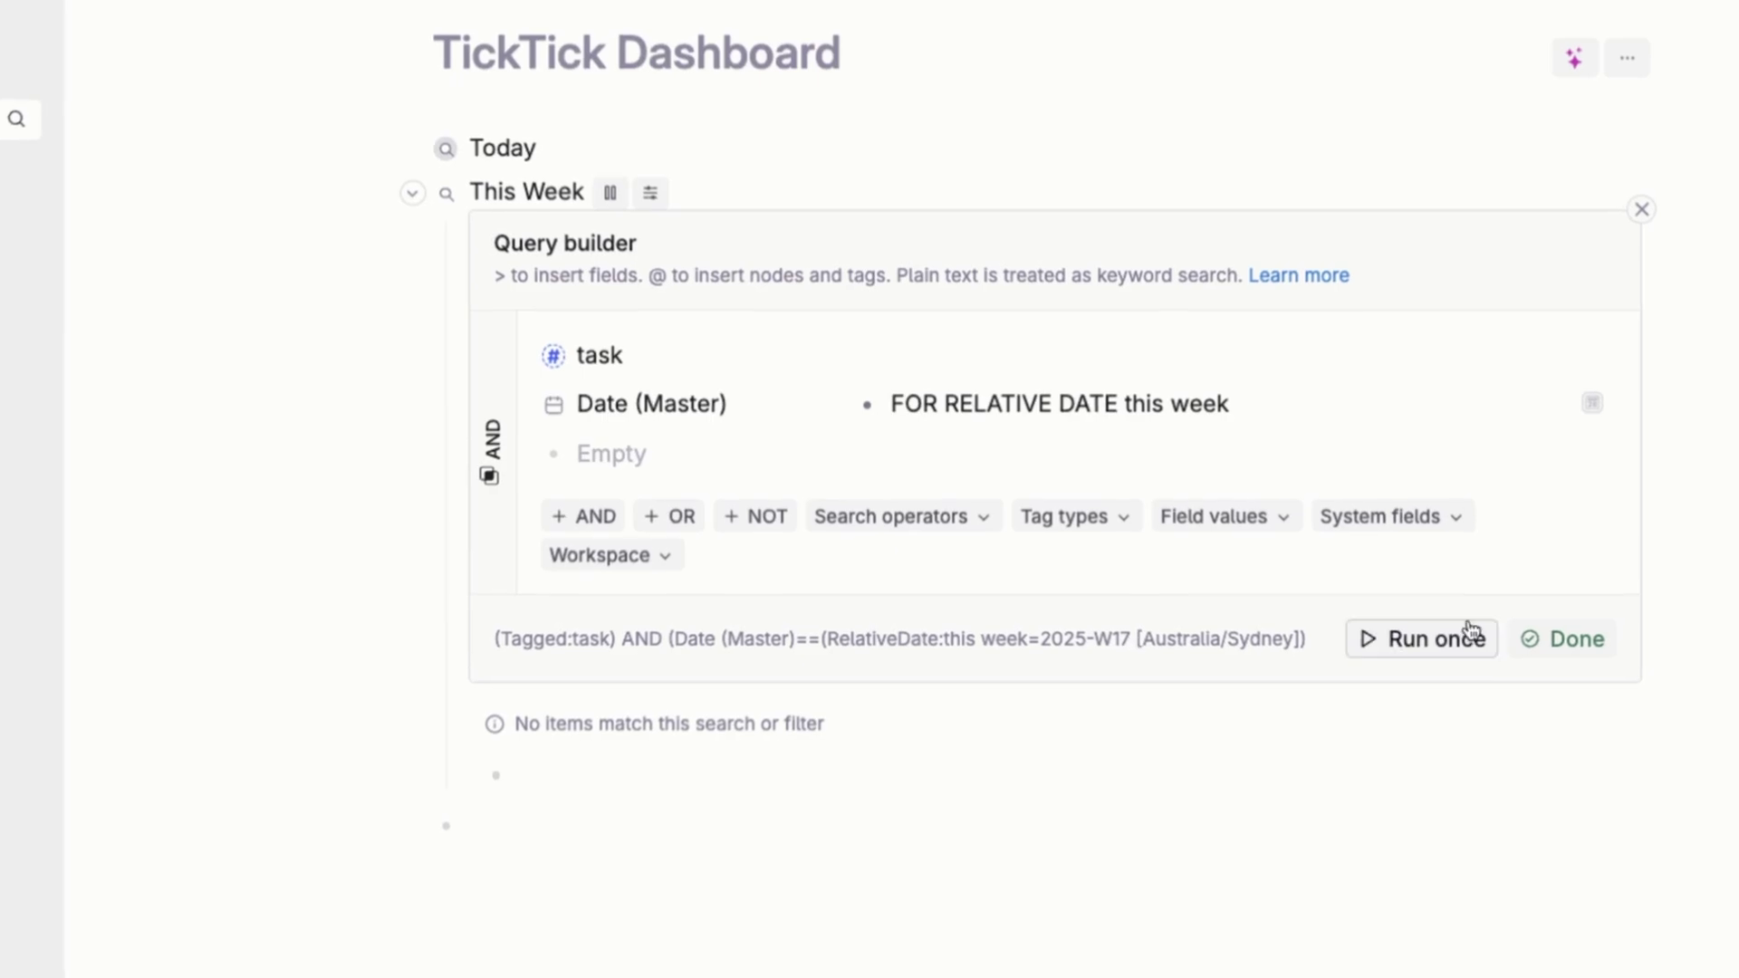
left_click(1545, 653)
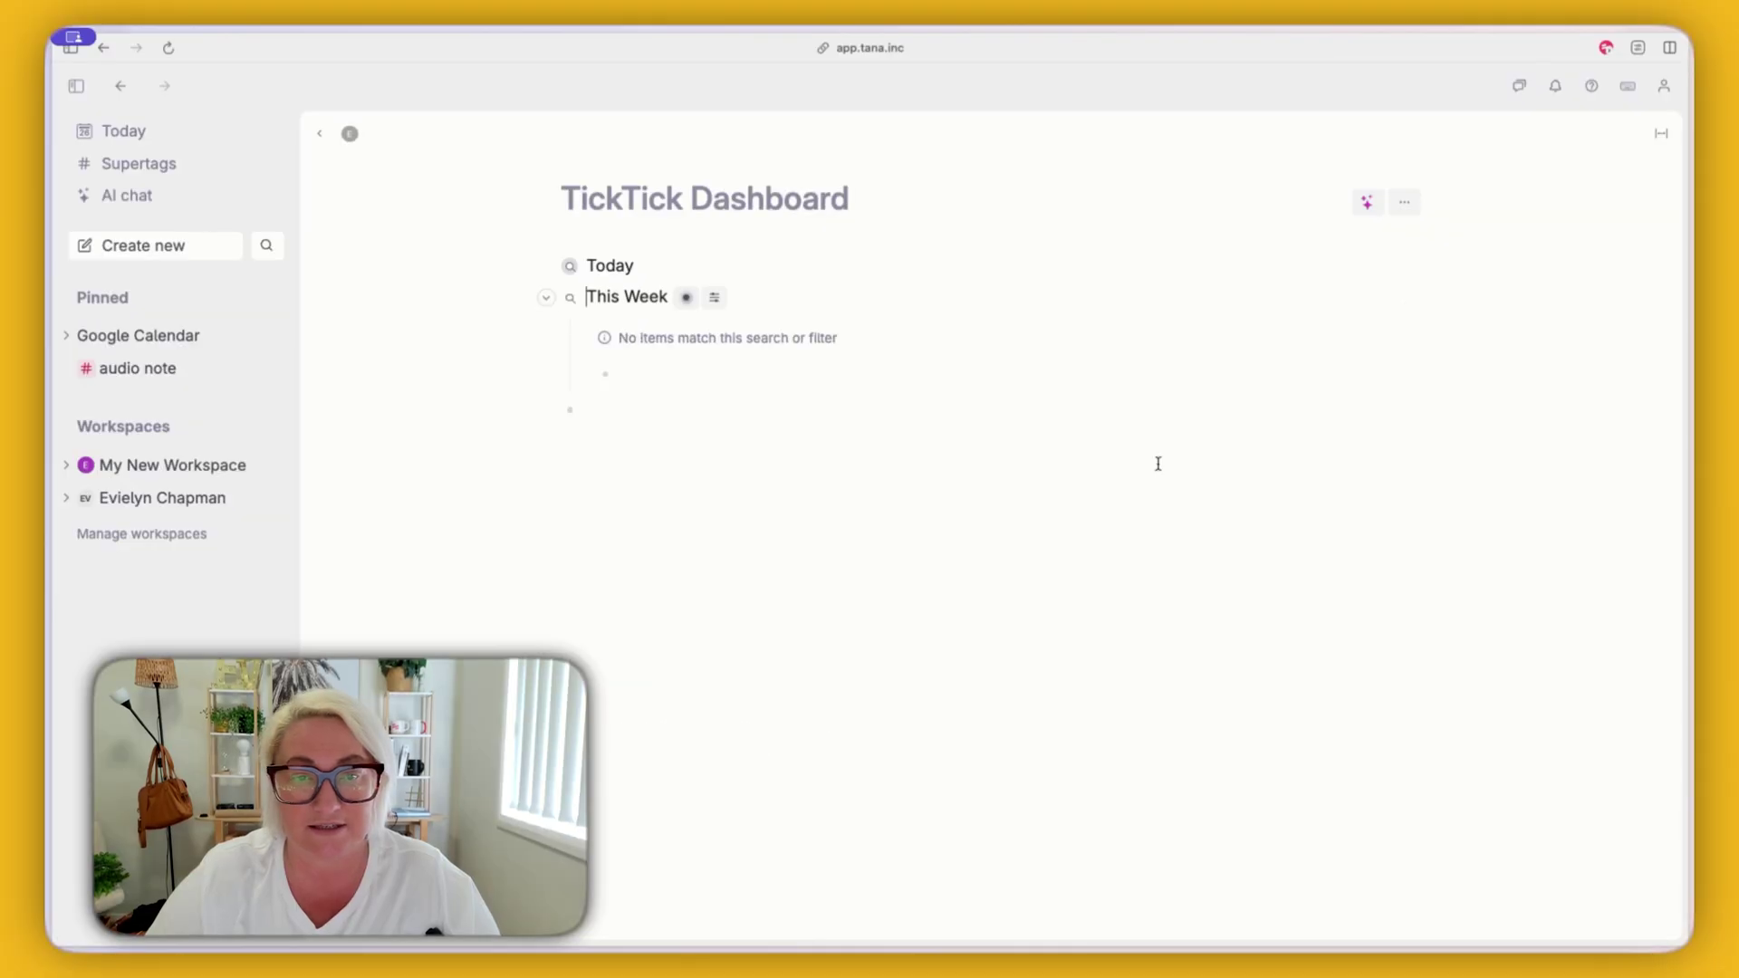
left_click(547, 299)
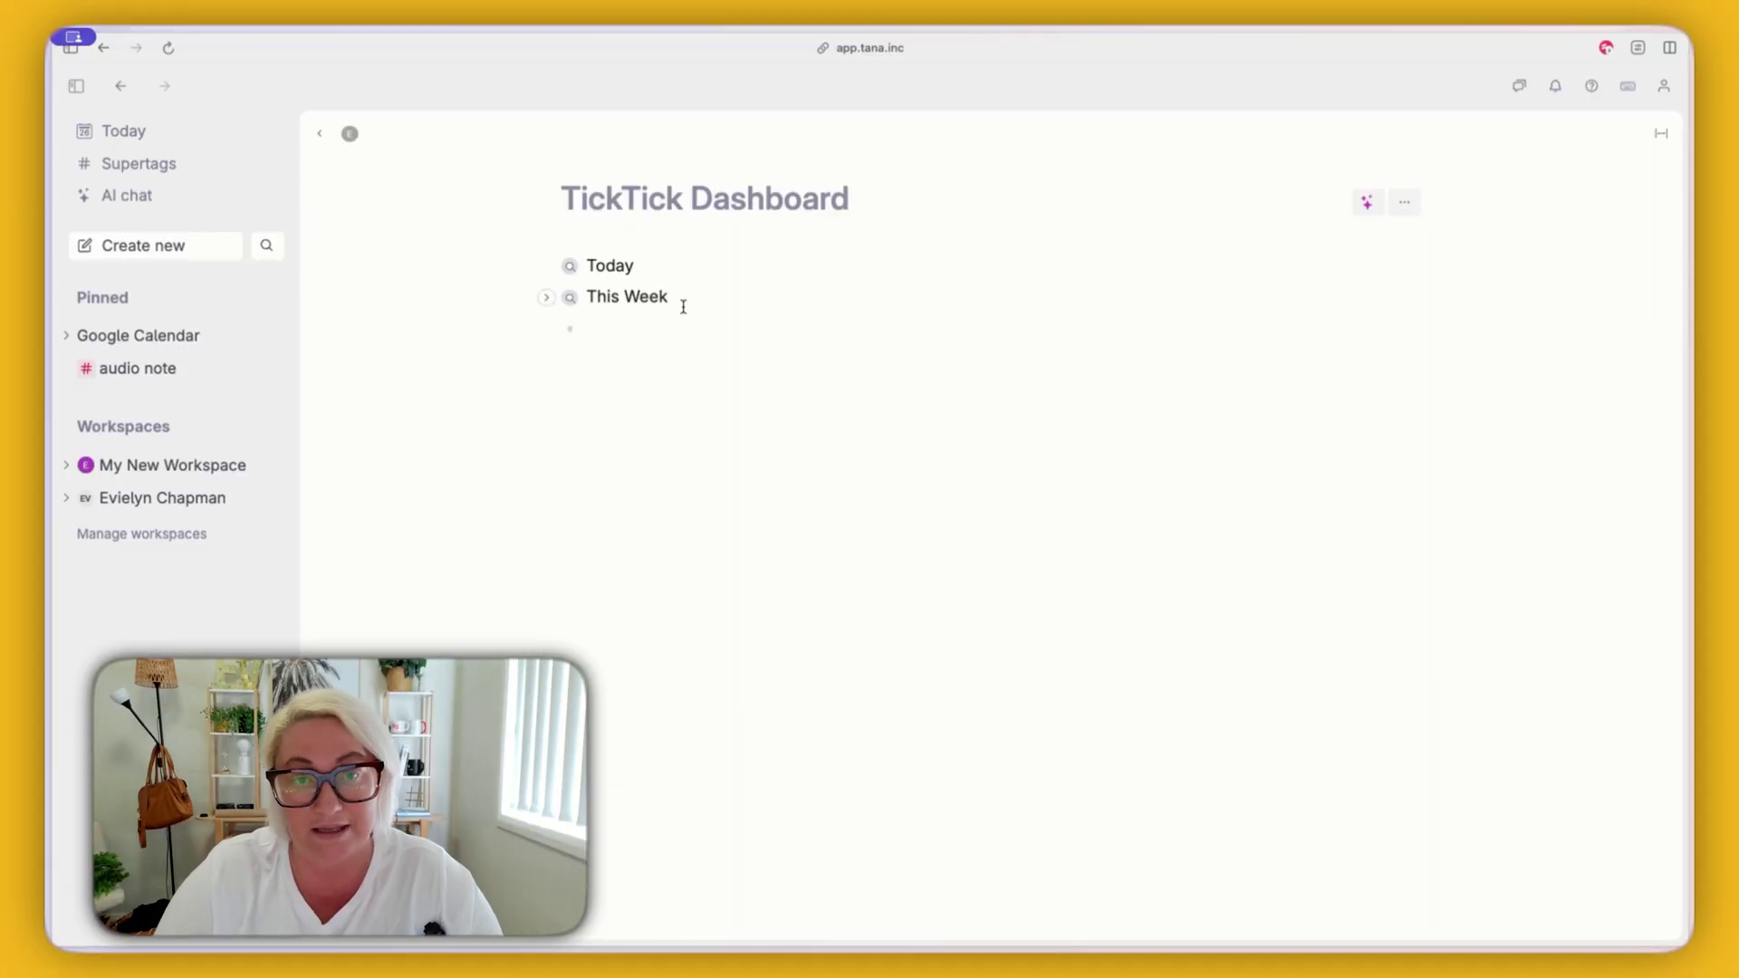
- Duplicate the This Week search node and name the copy Inbox
key("super+k")
type("dupl")
key("BackSpace")
key("Return")
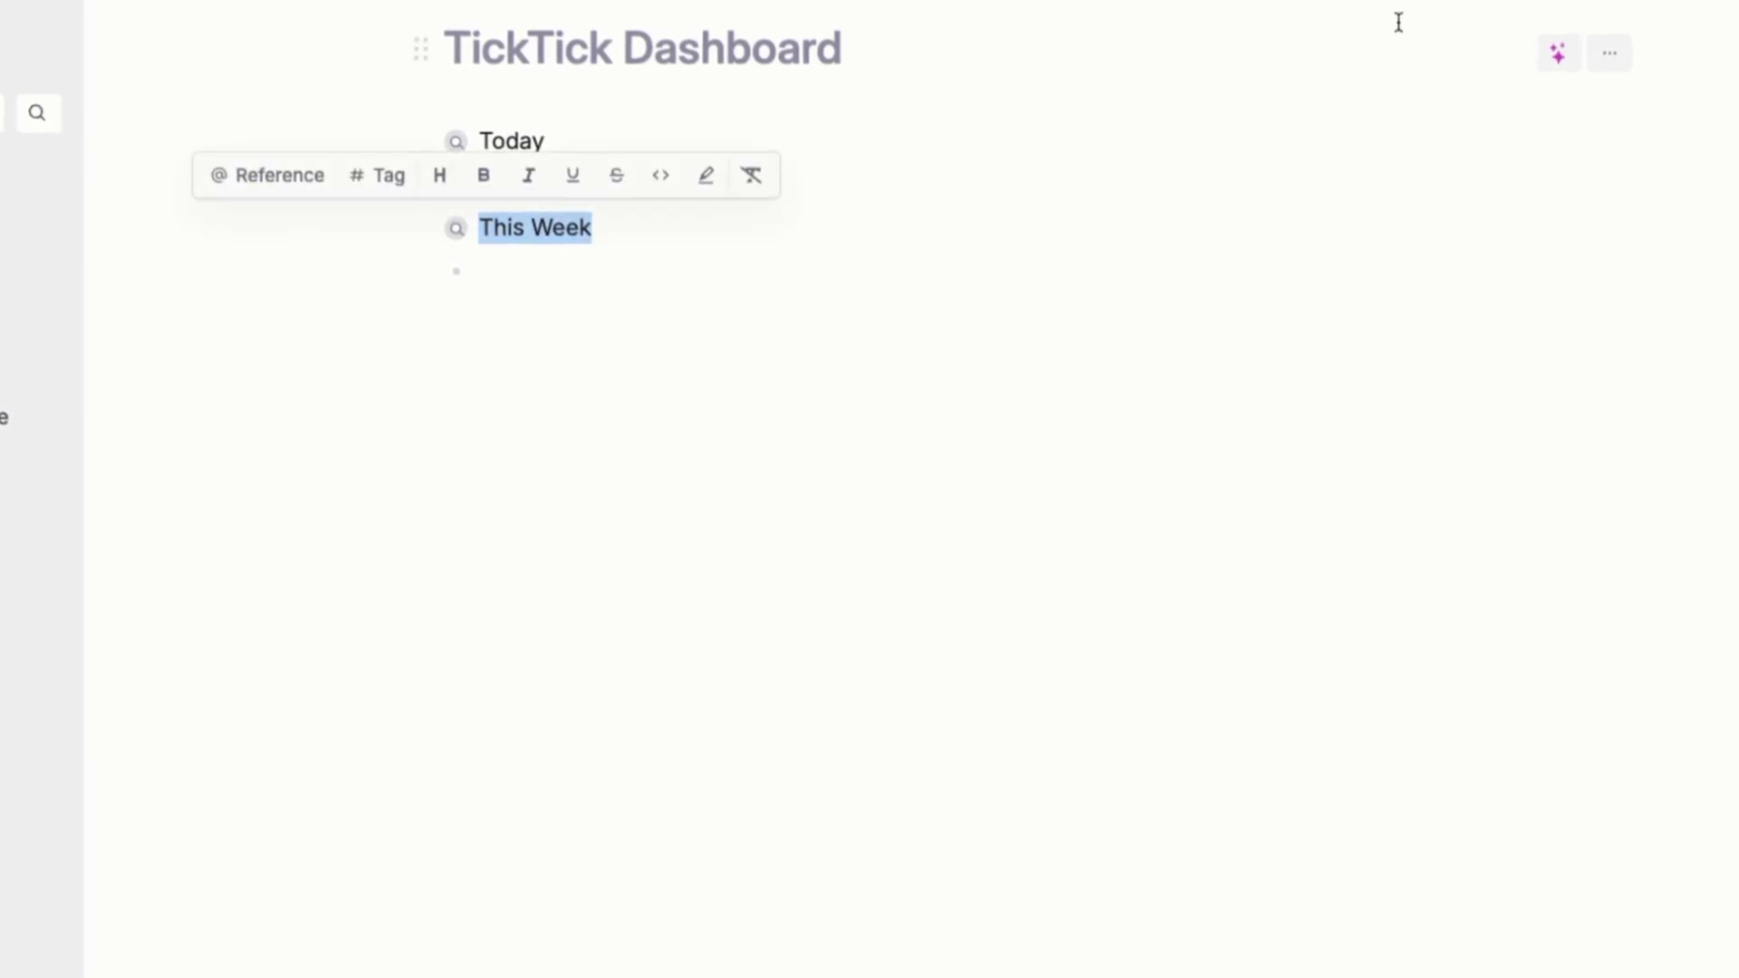
type("Inbox")
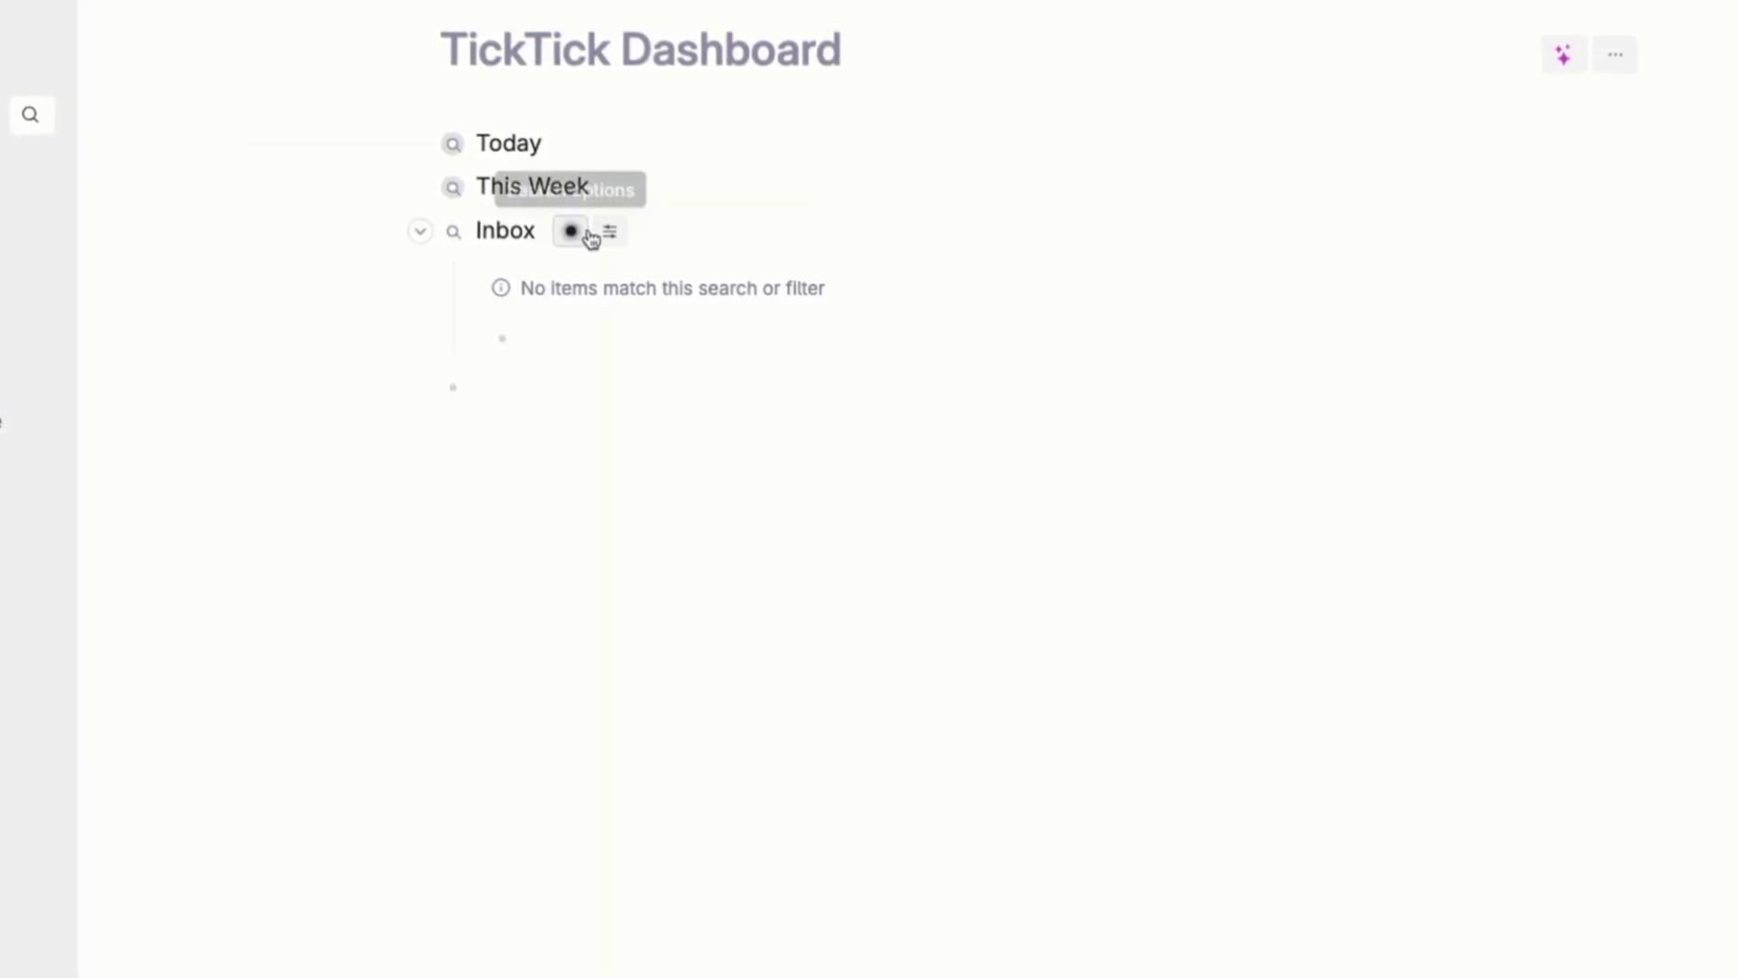
- Replace the Date (Master) field in the Inbox query with Task Status from #task and clear its value
left_click(639, 447)
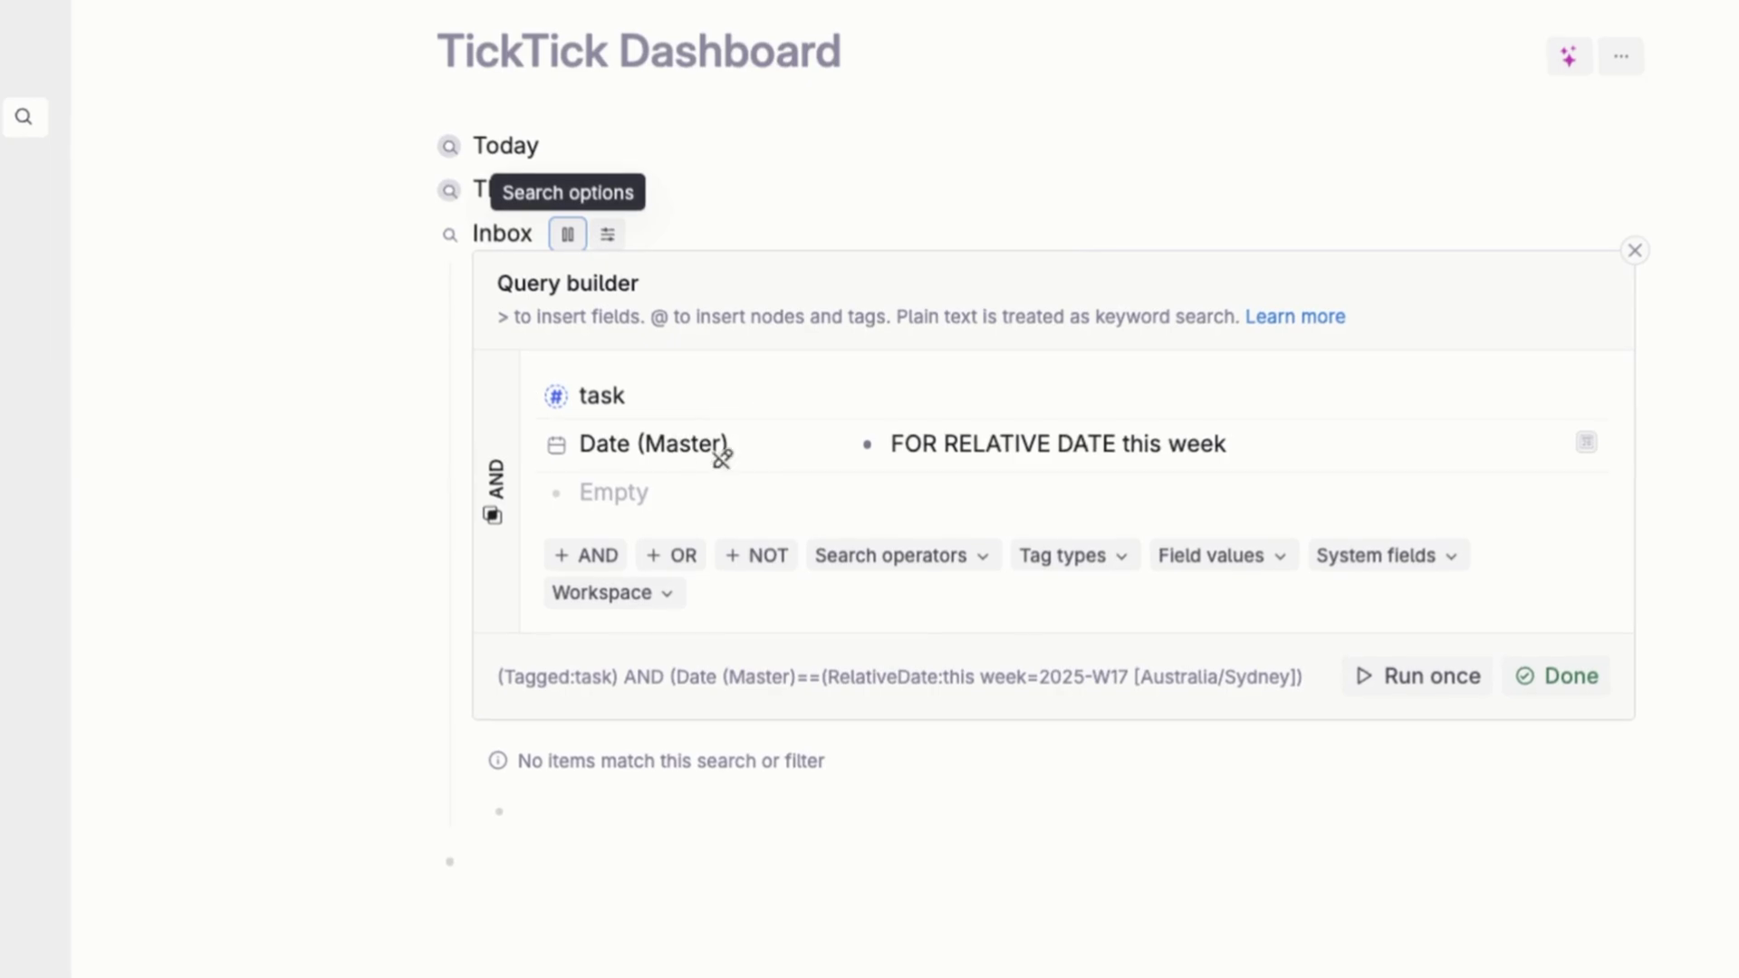
key("BackSpace")
type("status")
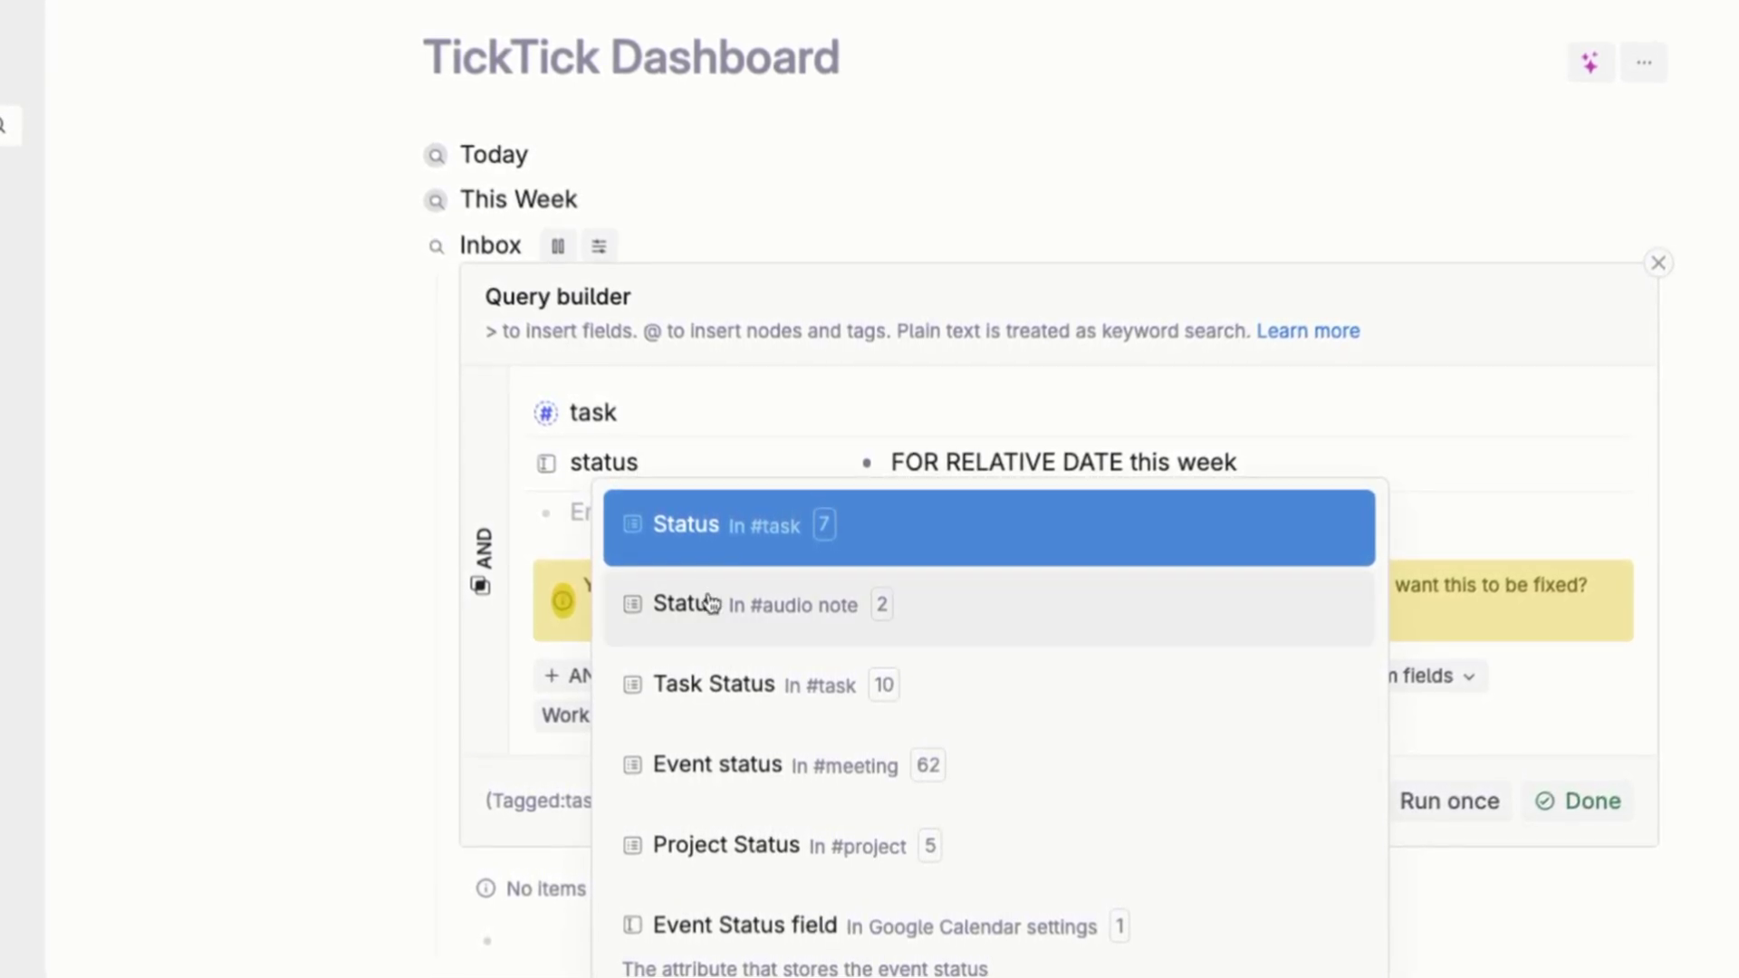
left_click(719, 685)
double_click(948, 463)
key("BackSpace")
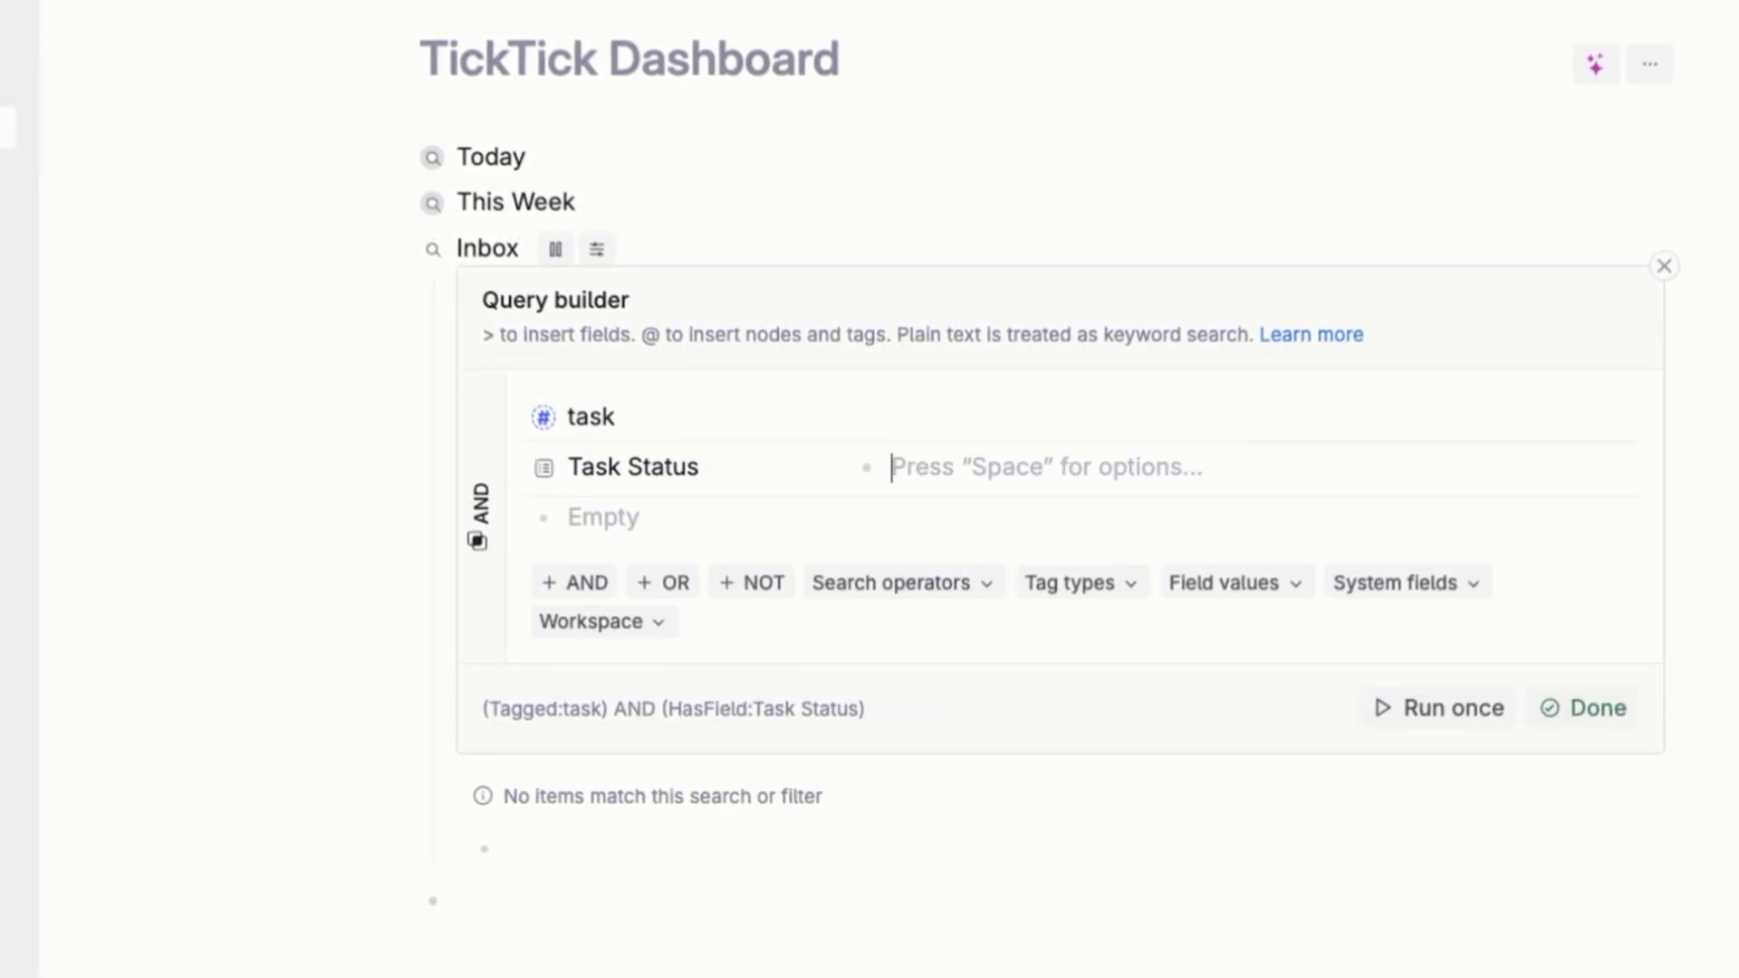
- Set the Inbox query's Task Status condition to Incoming and run the query once
key("space")
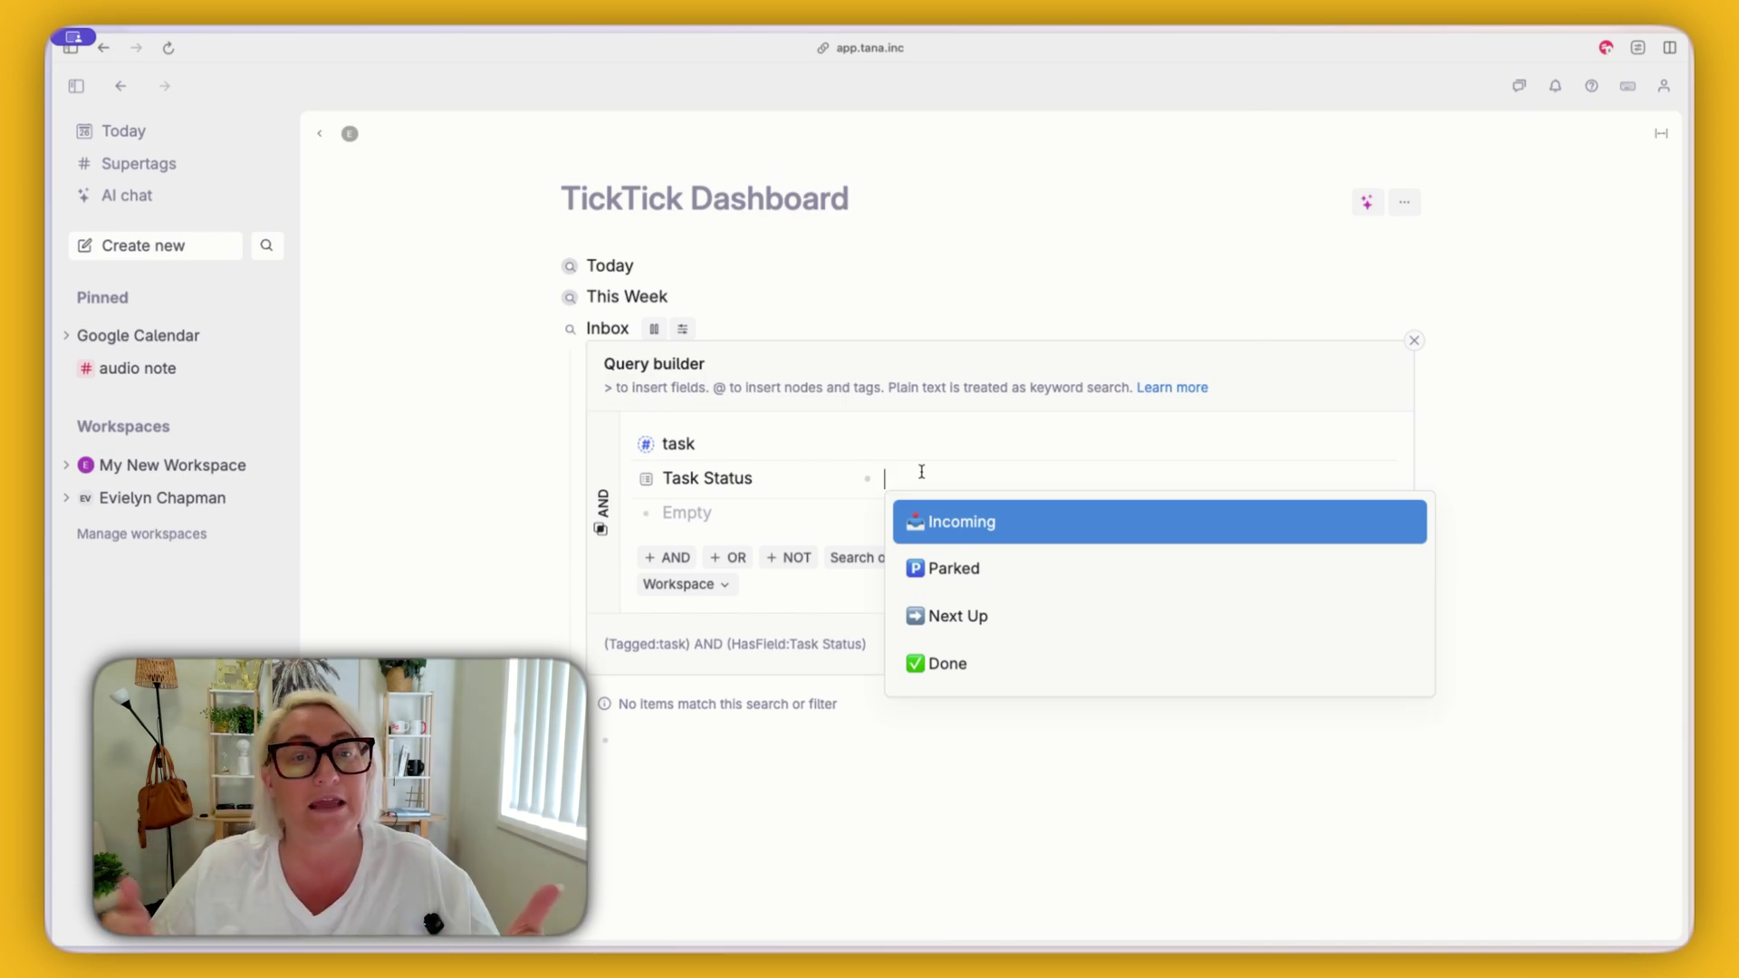
left_click(940, 520)
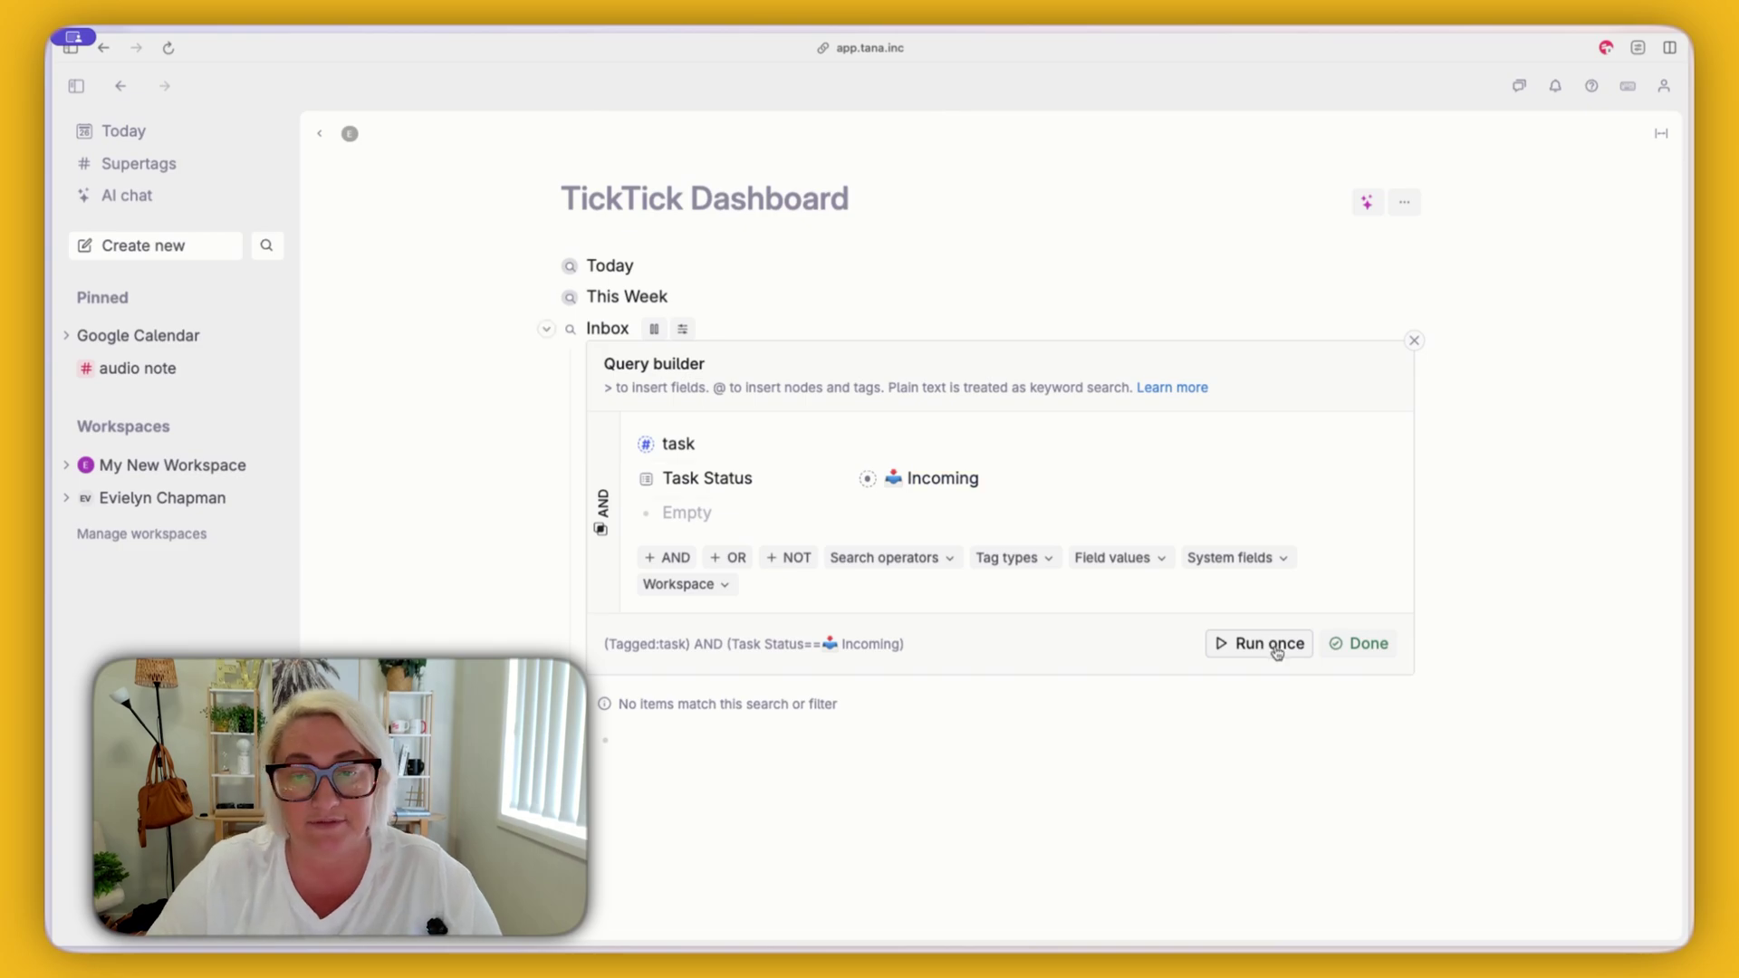
scroll(807, 479, "down", 1)
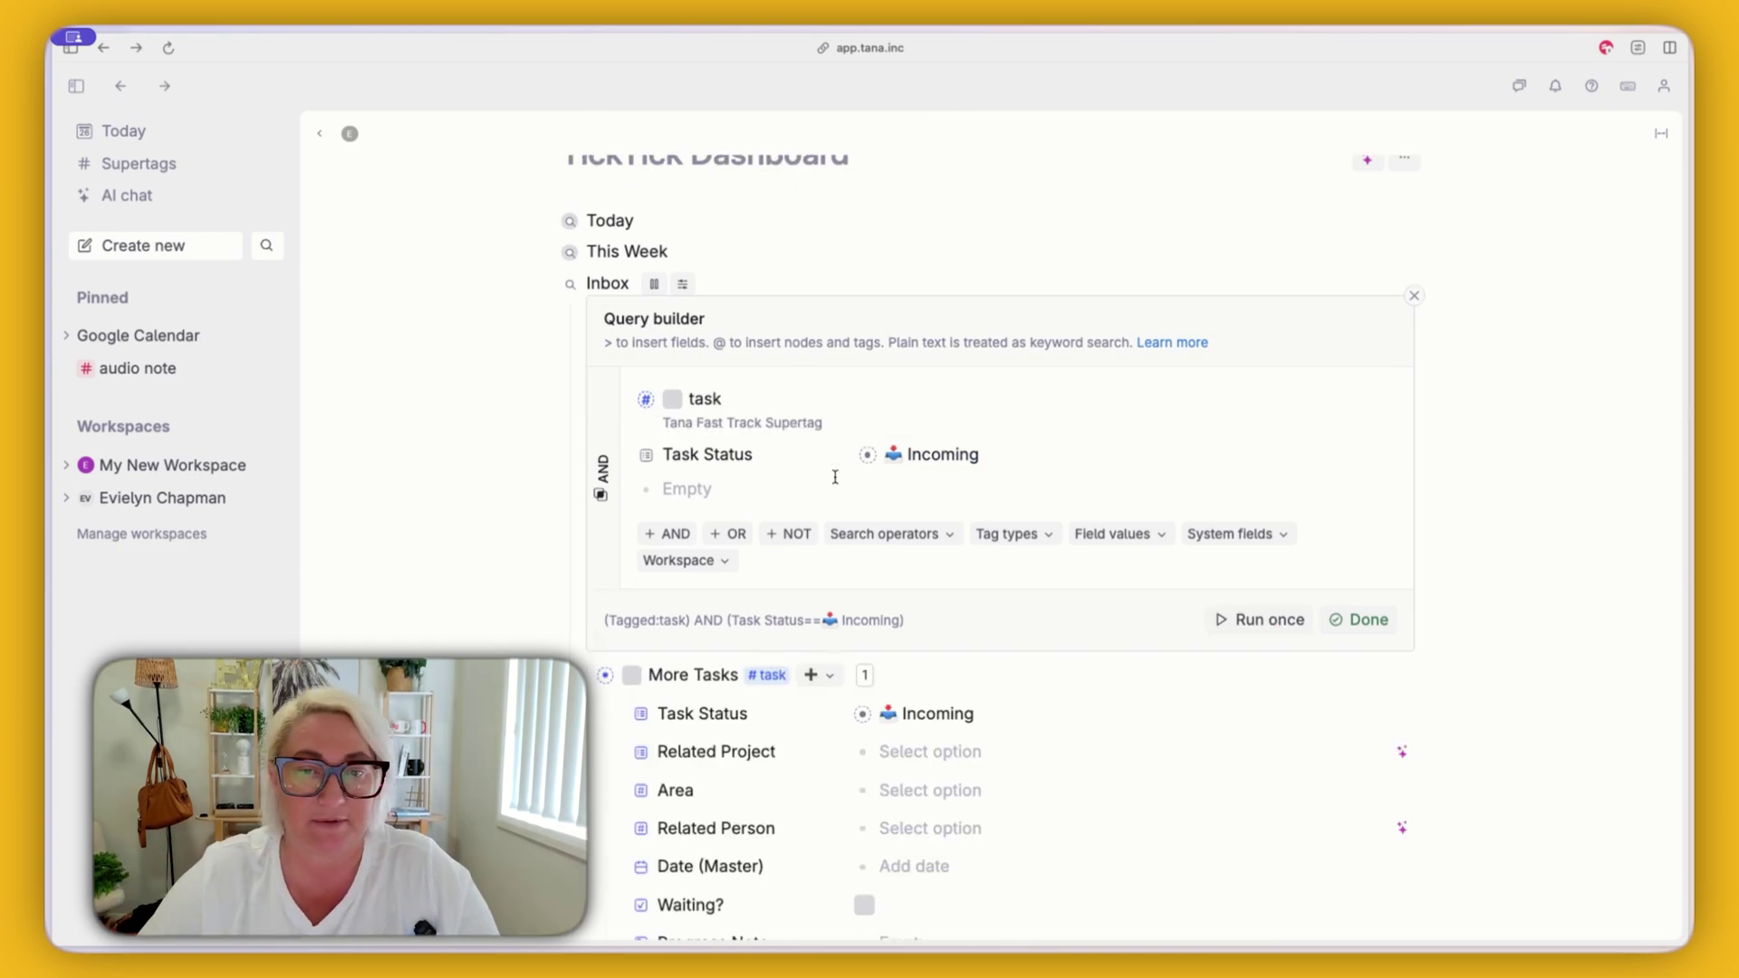
- Change the Inbox query's Task Status condition to Not set and run the query once
key("BackSpace")
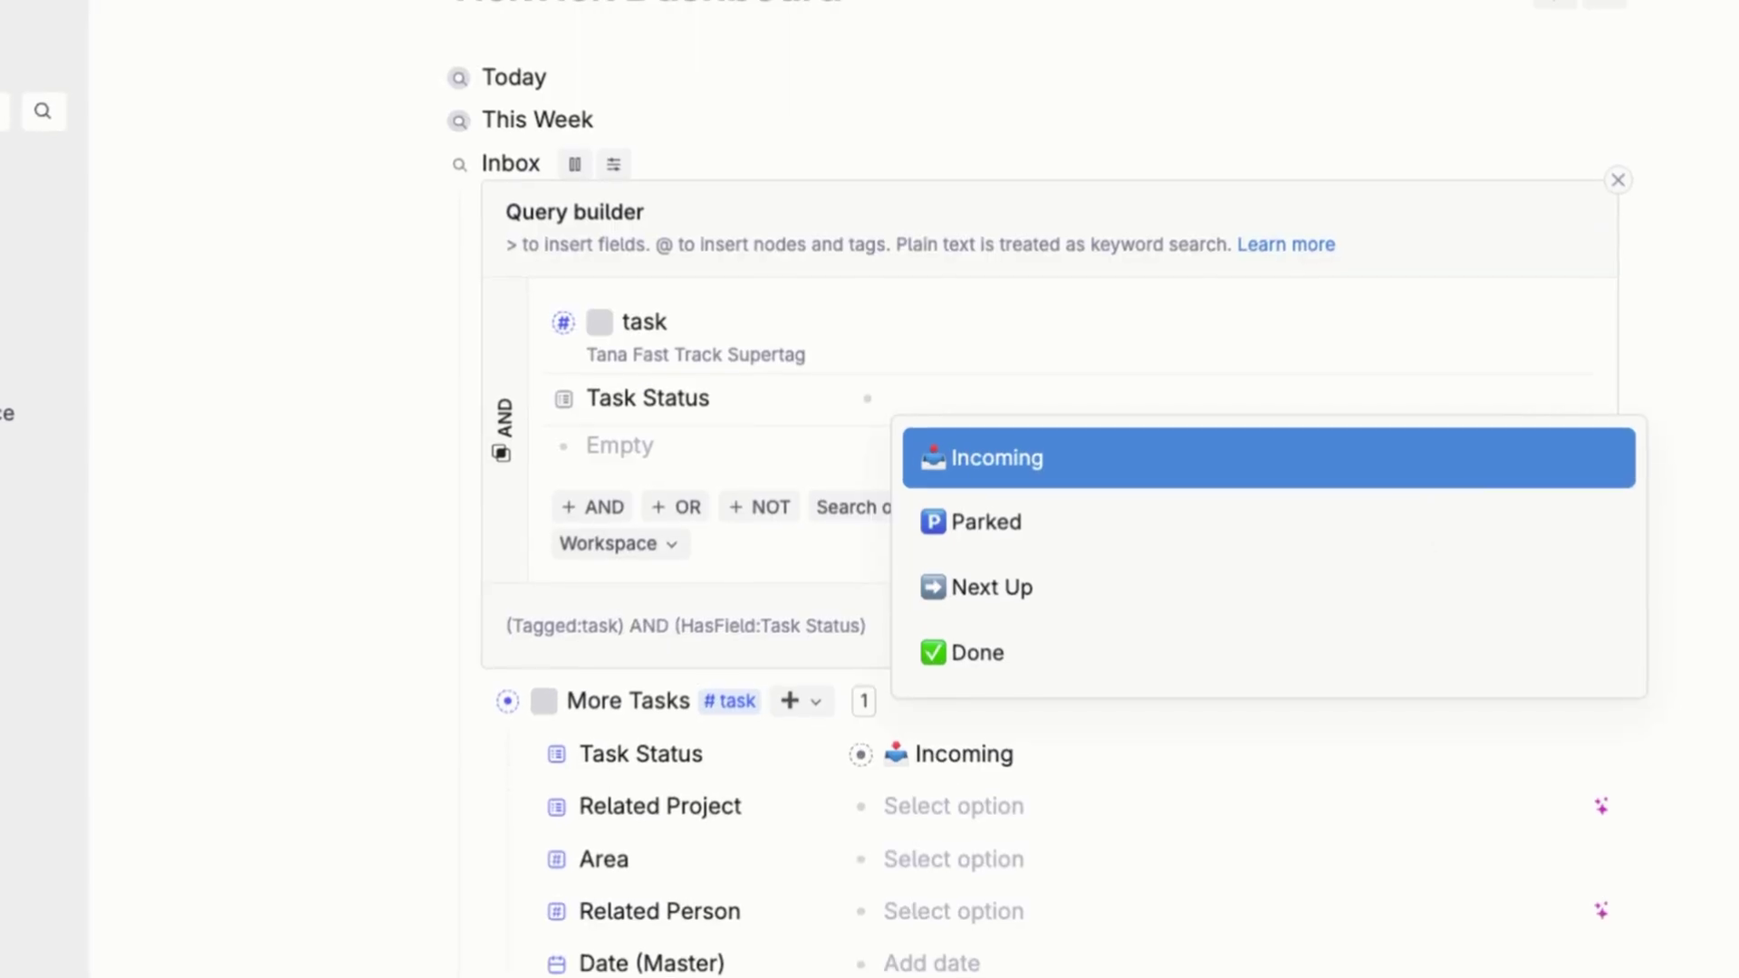
type("@not set")
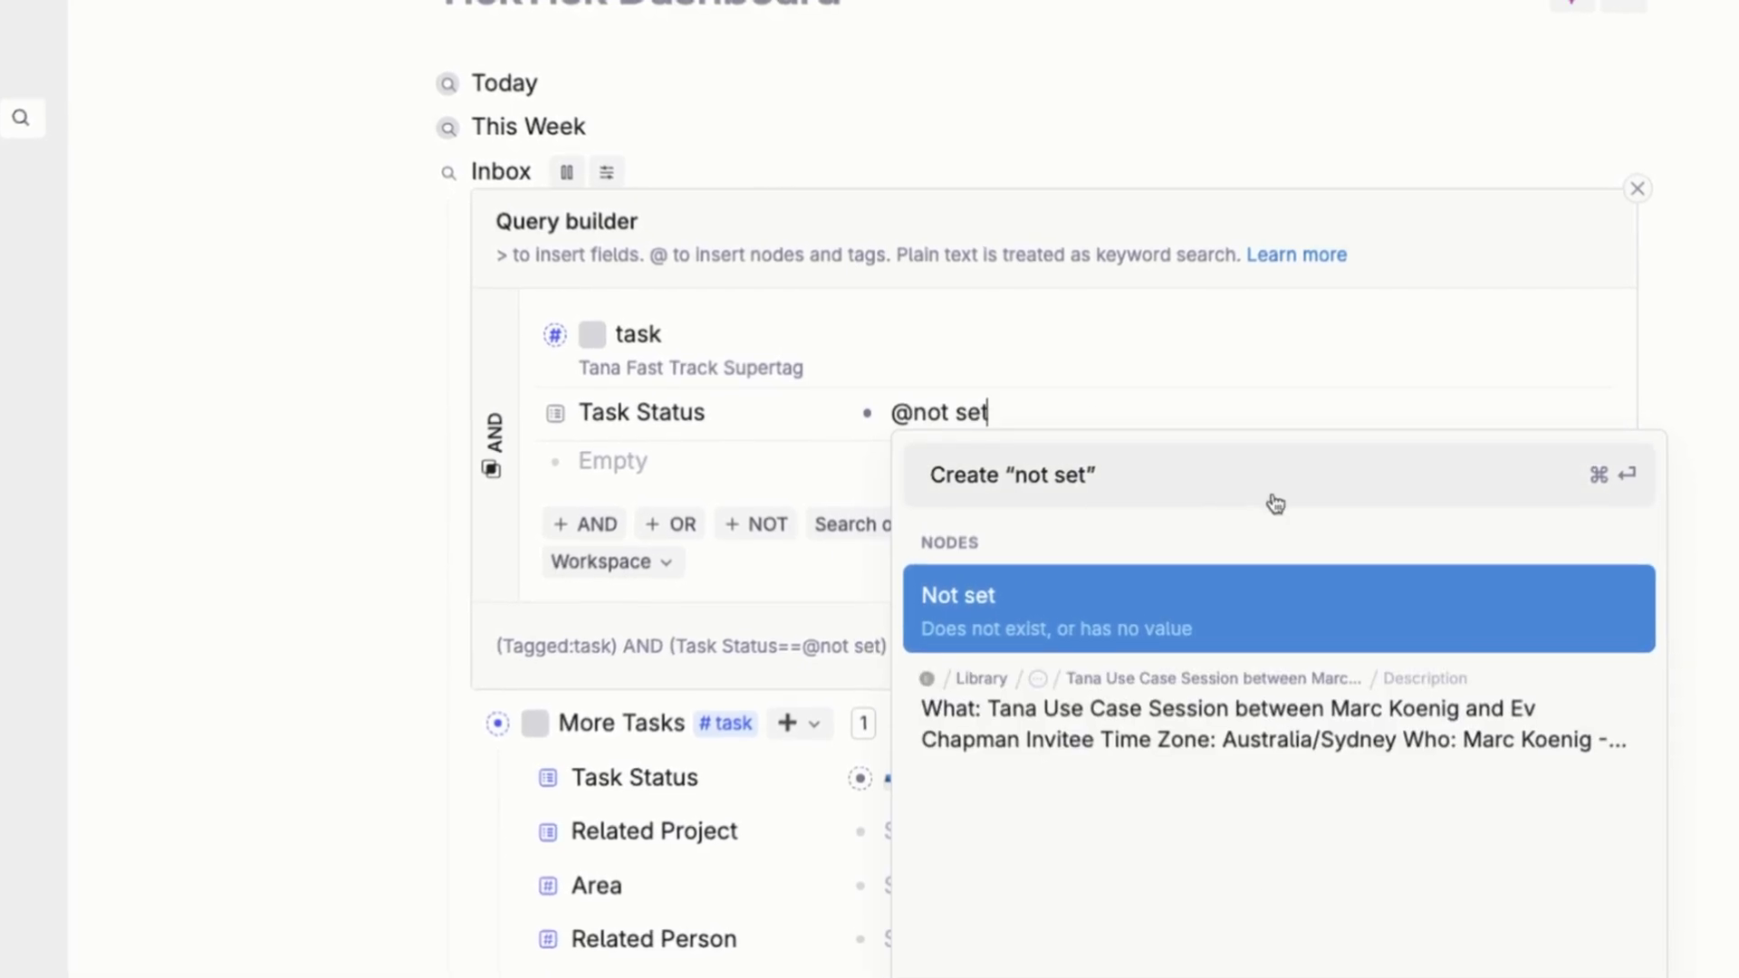
key("Return")
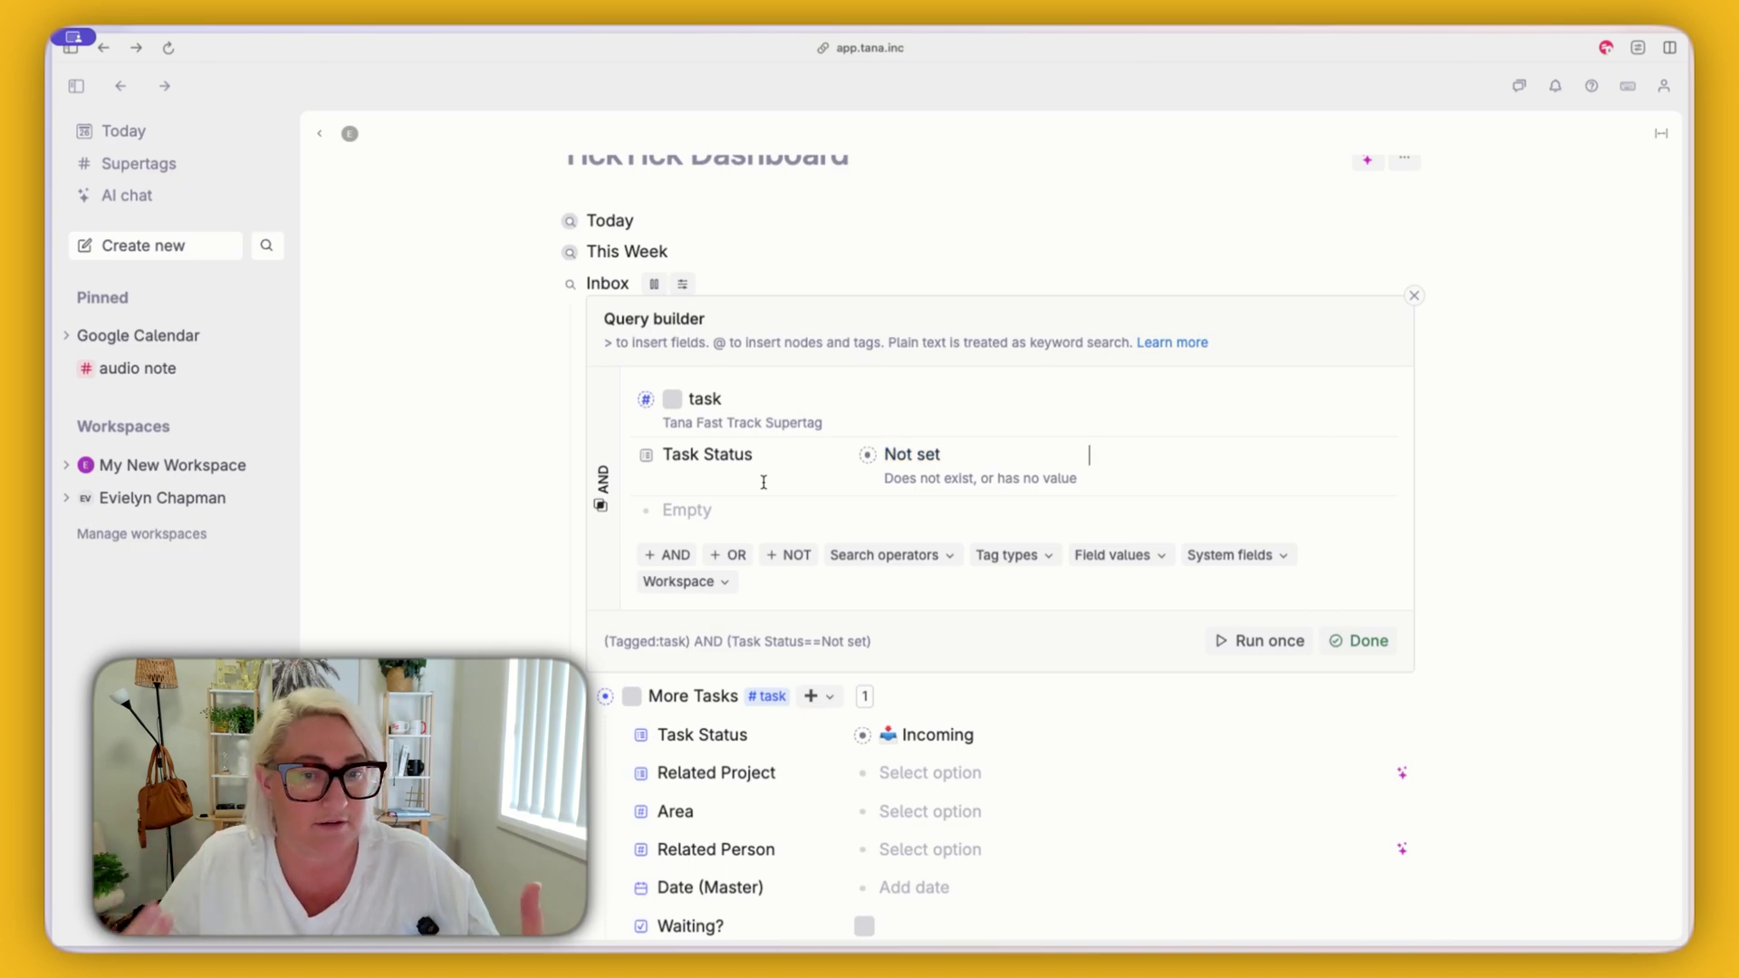
left_click(1260, 641)
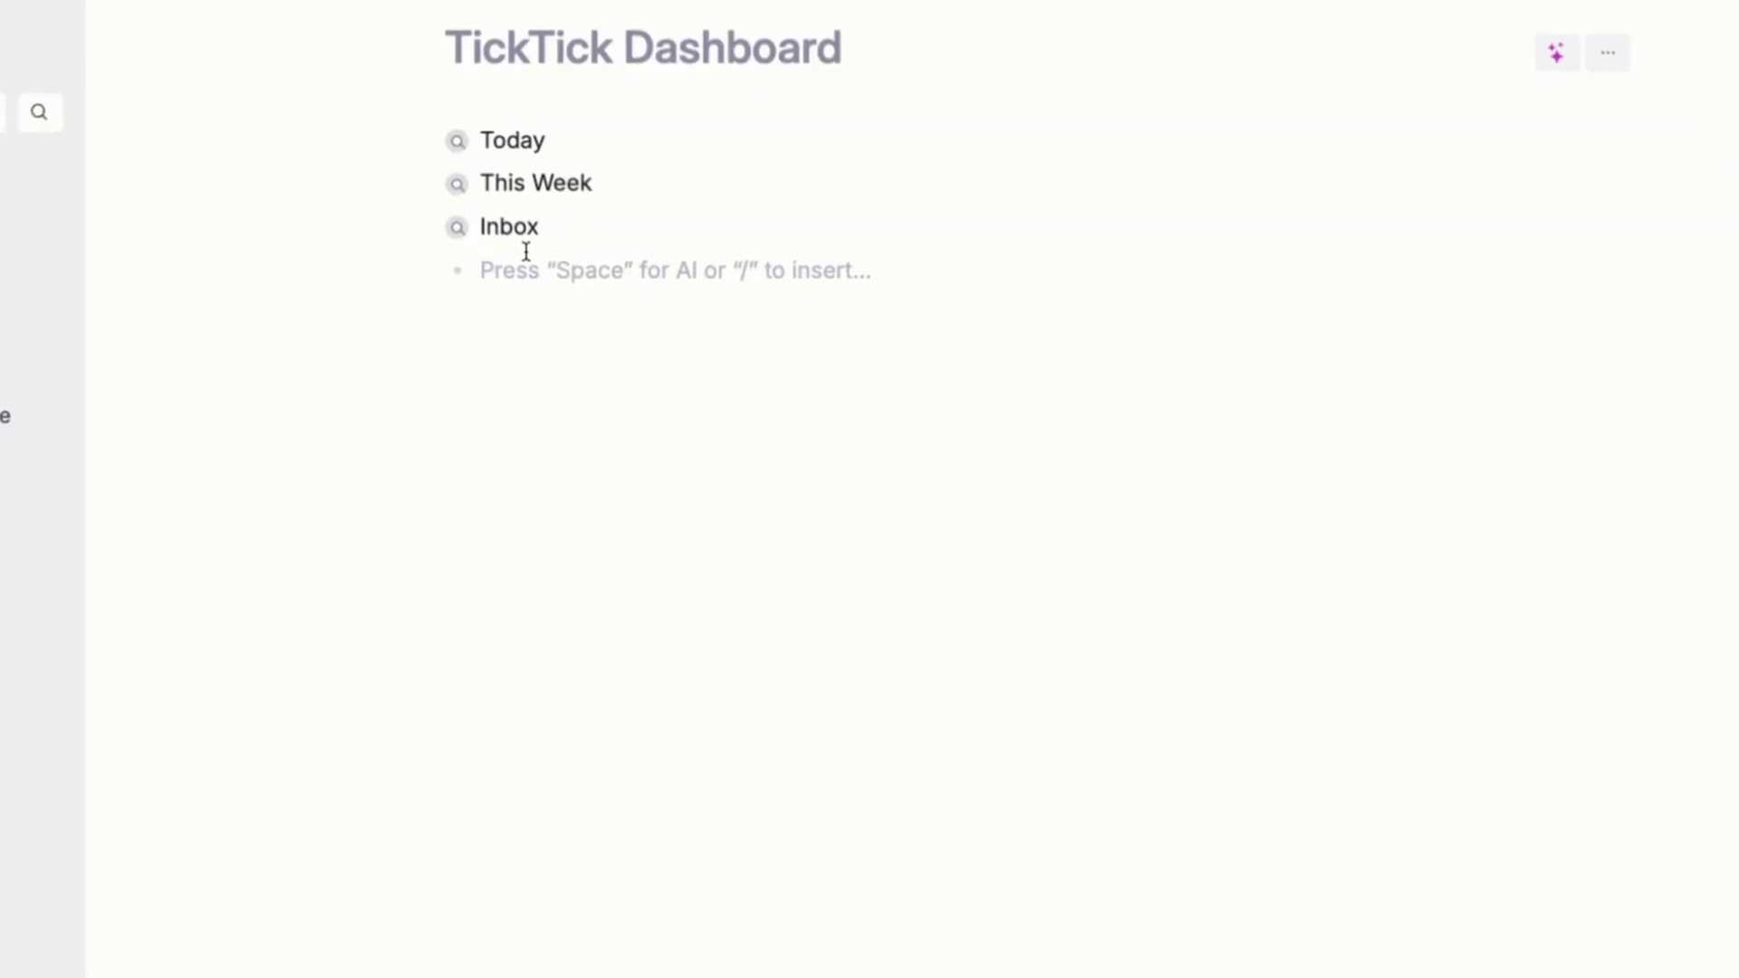
- Add a divider node reading ------ below the Inbox search node
type("----")
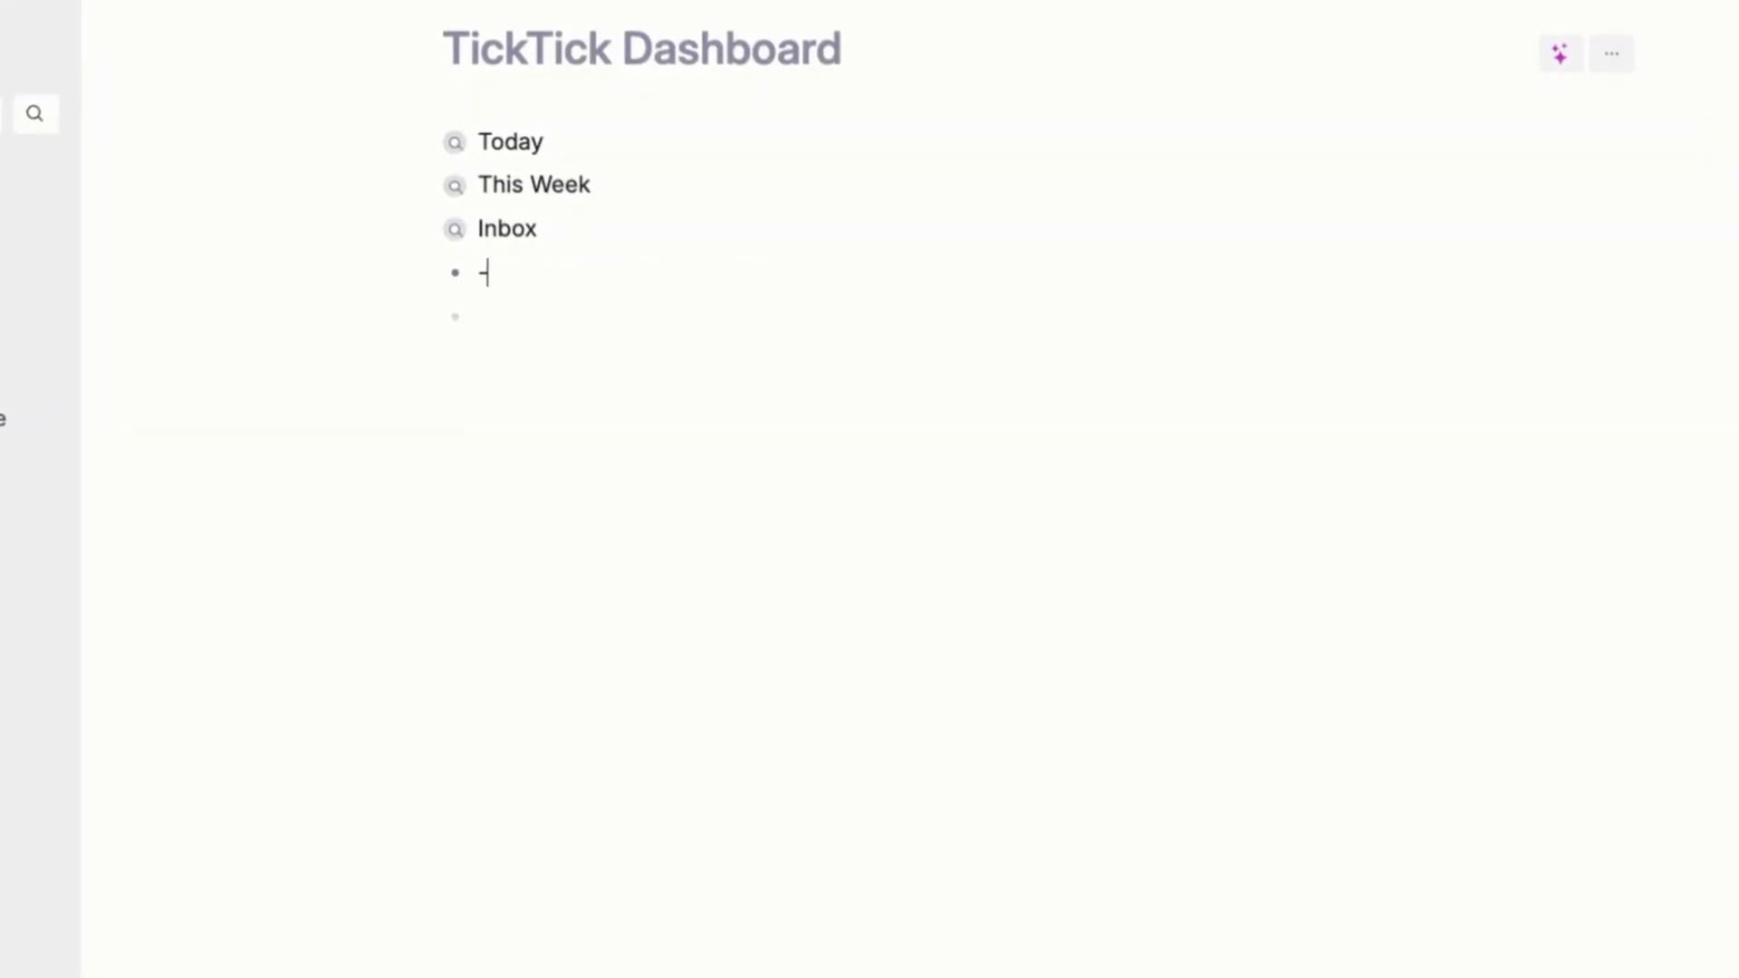
type("--")
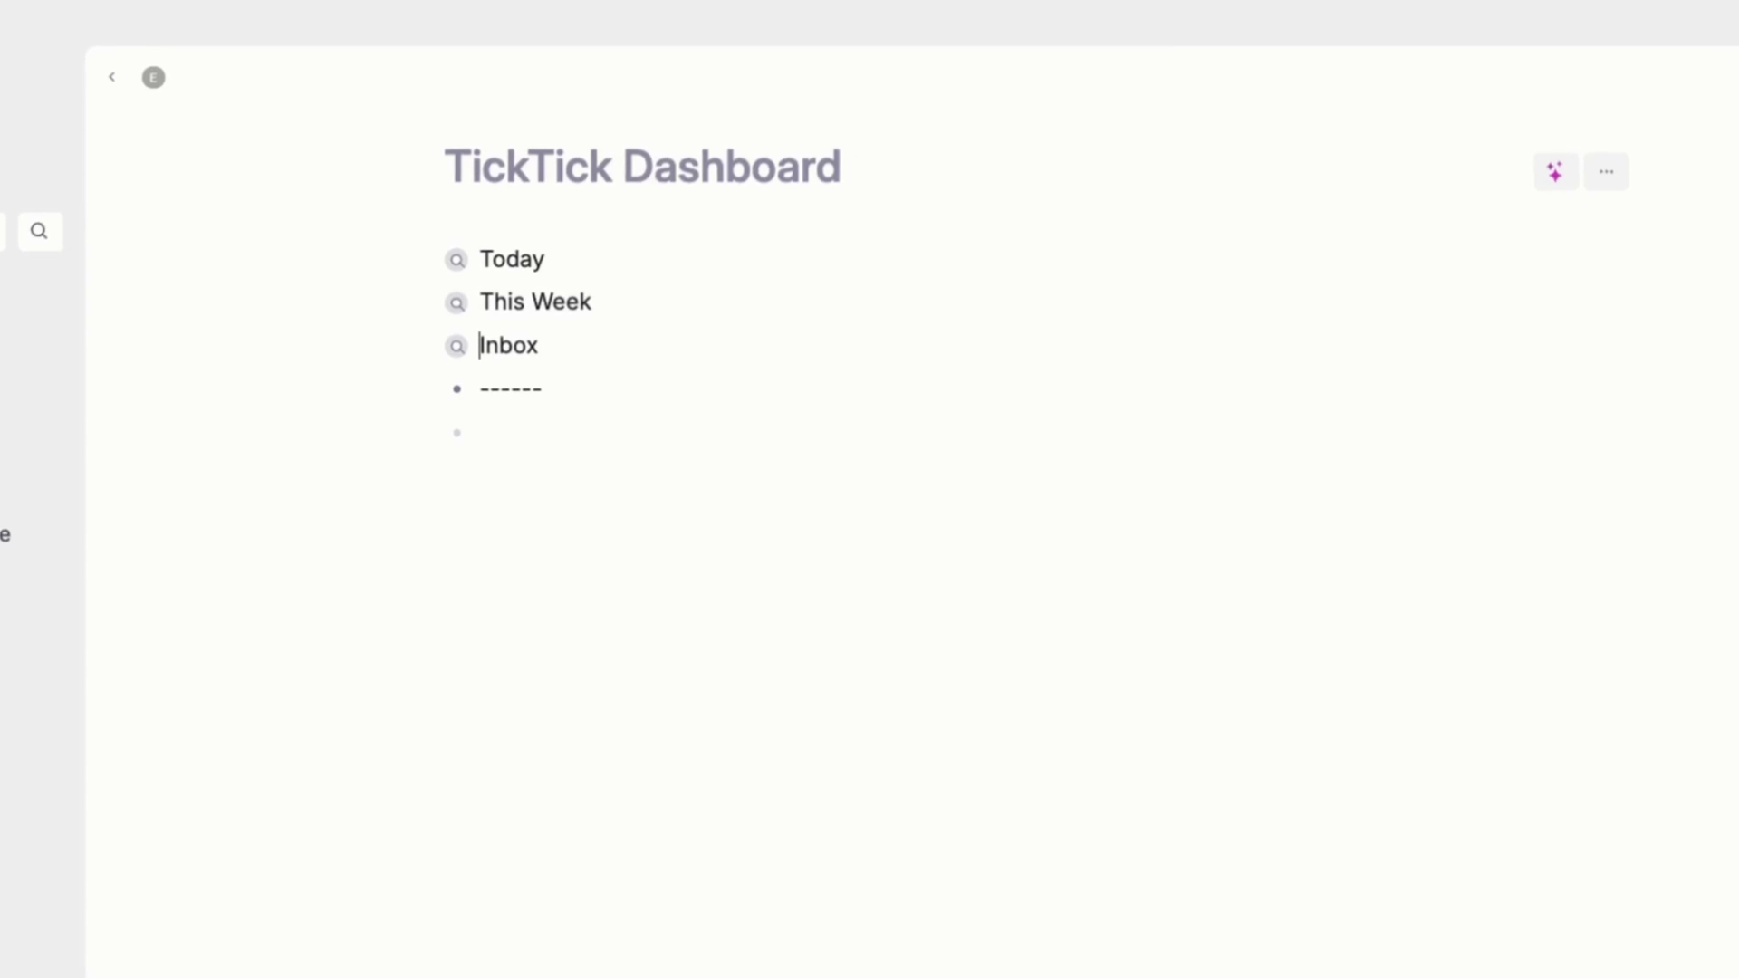
- Duplicate the Inbox search node, place the copy below the divider and name it Personal
key("super+k")
type("dup")
key("Return")
left_click_drag(452, 377, 521, 415)
double_click(515, 392)
type("Personal")
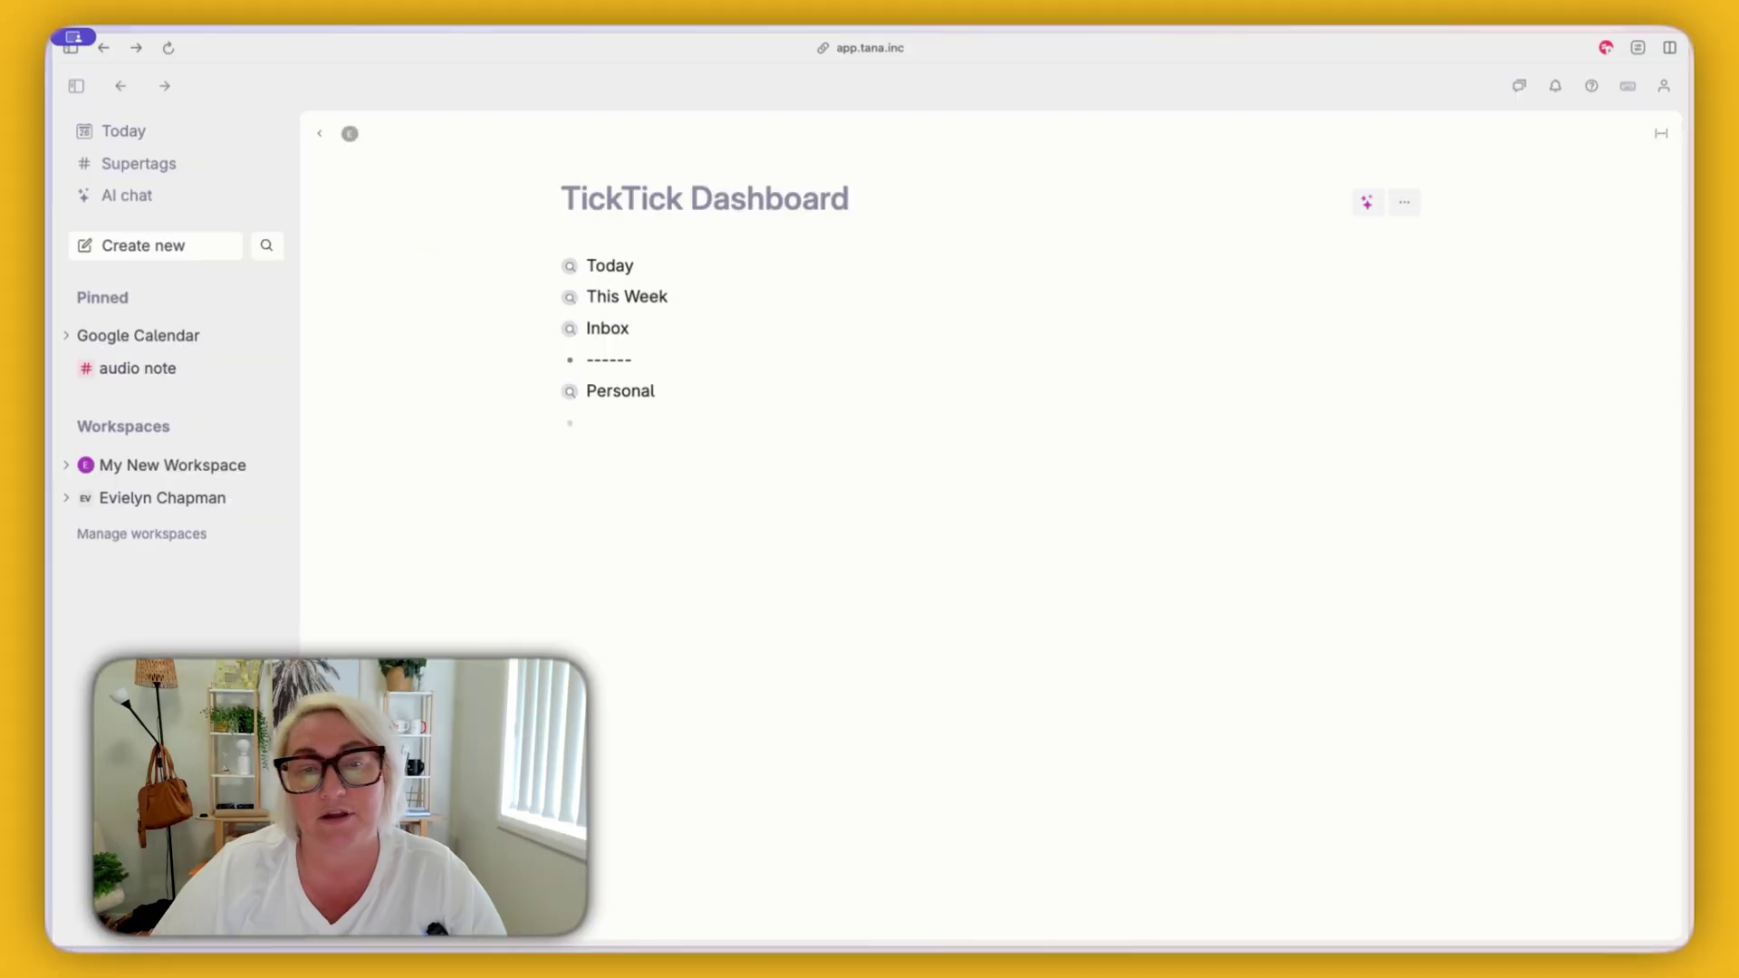
- Change the Personal query's condition to the #task Area field set to Personal and finish the query
left_click(622, 391)
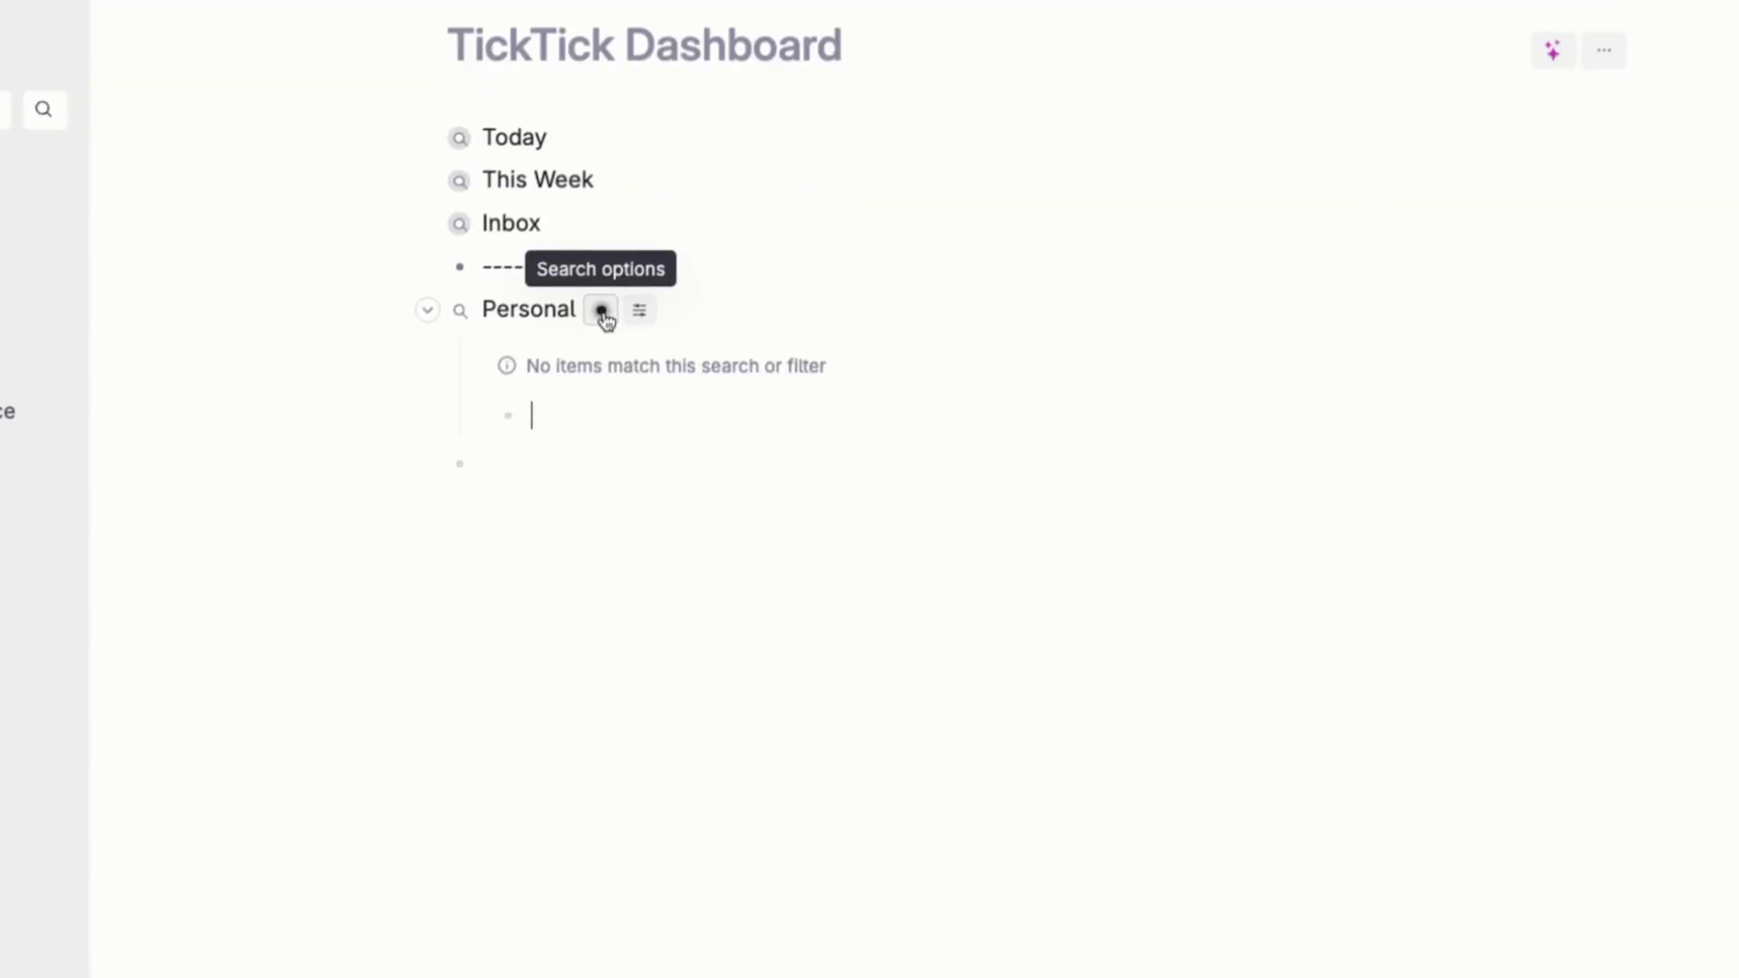
left_click(675, 393)
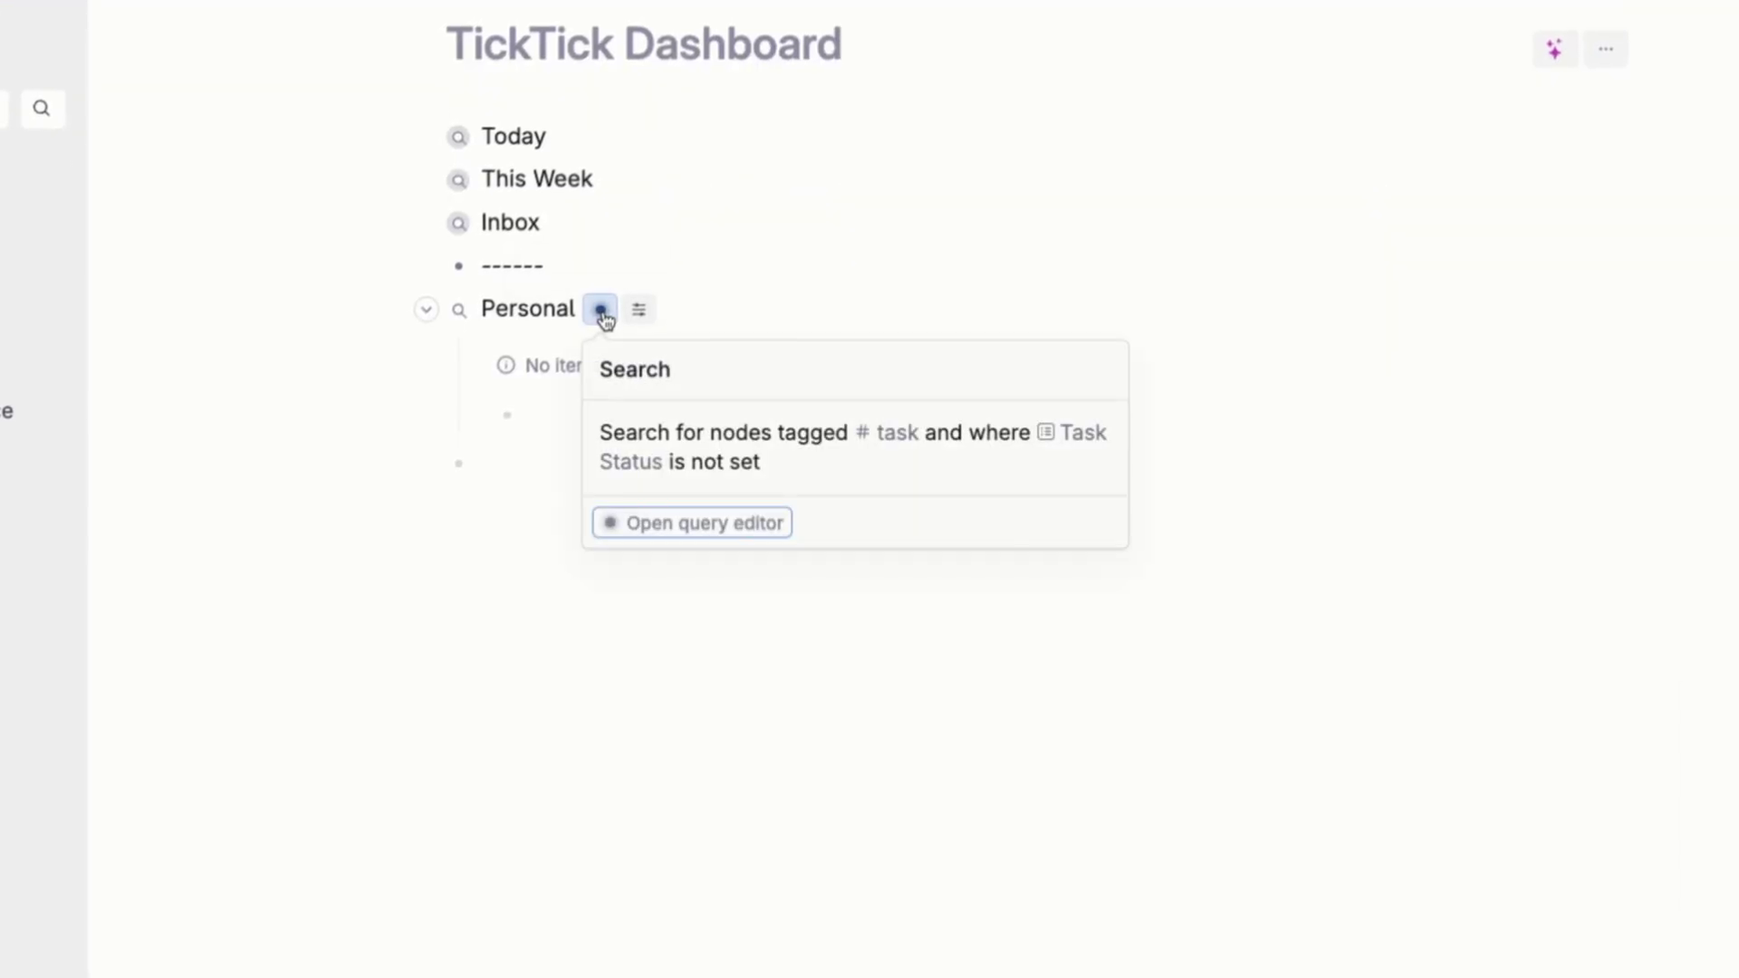
left_click(675, 525)
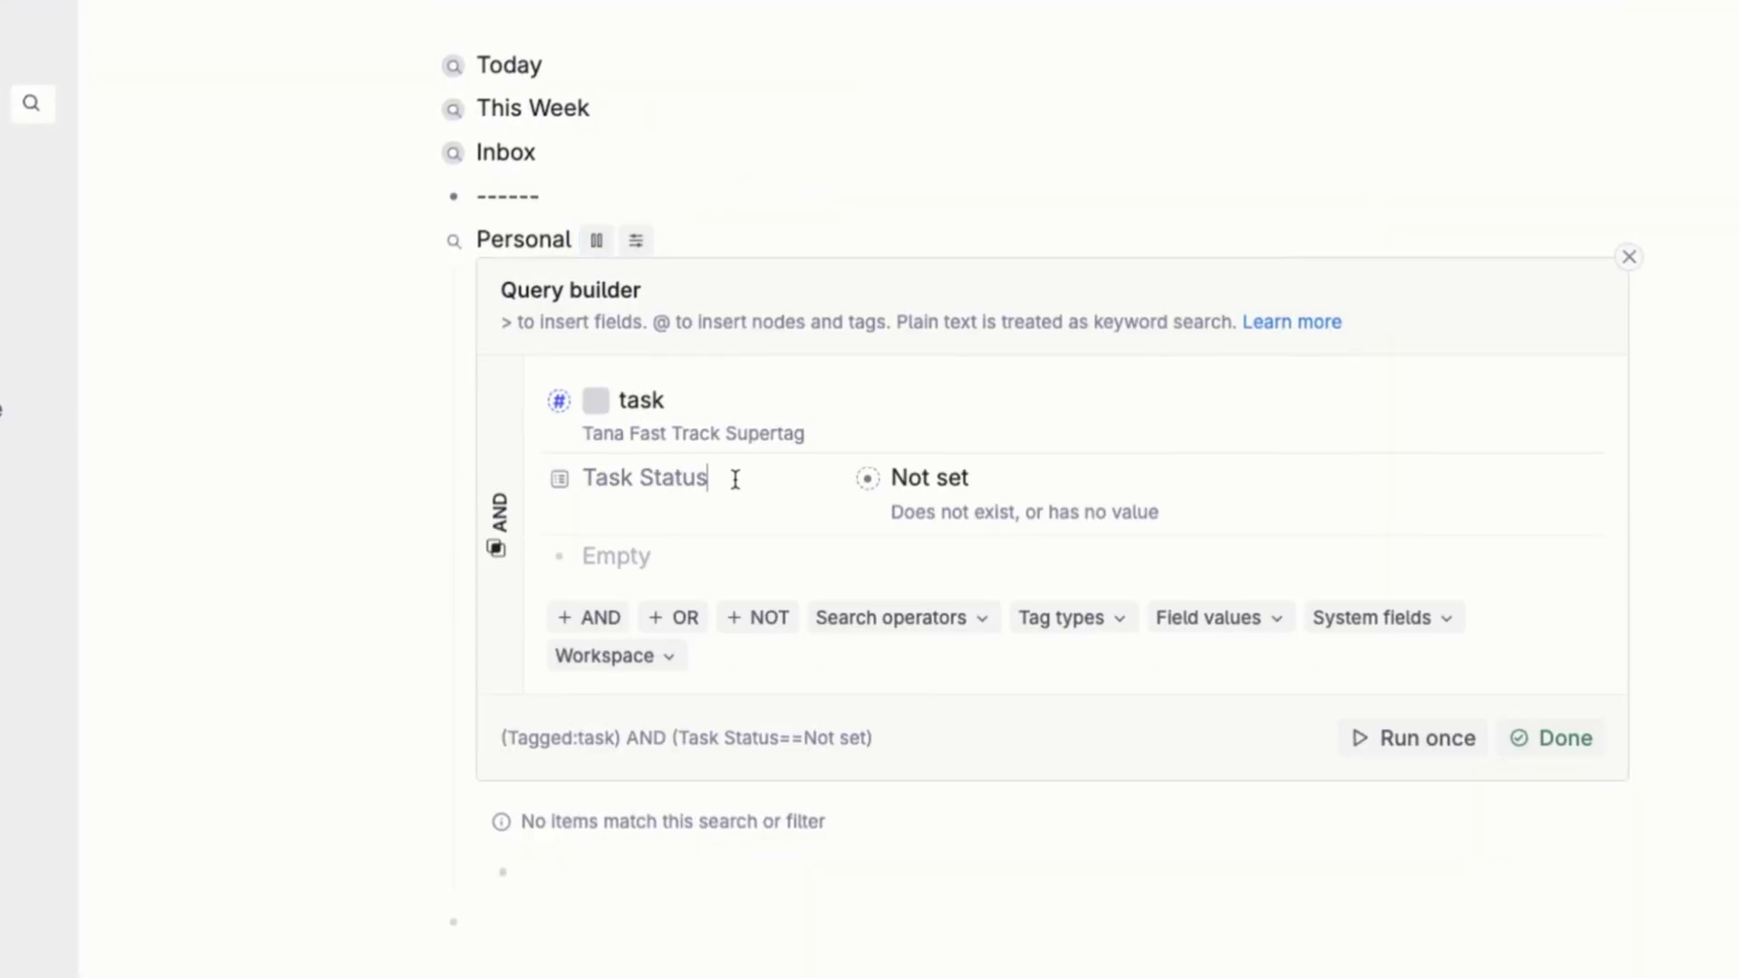
key("ctrl+a")
key("BackSpace")
type("area")
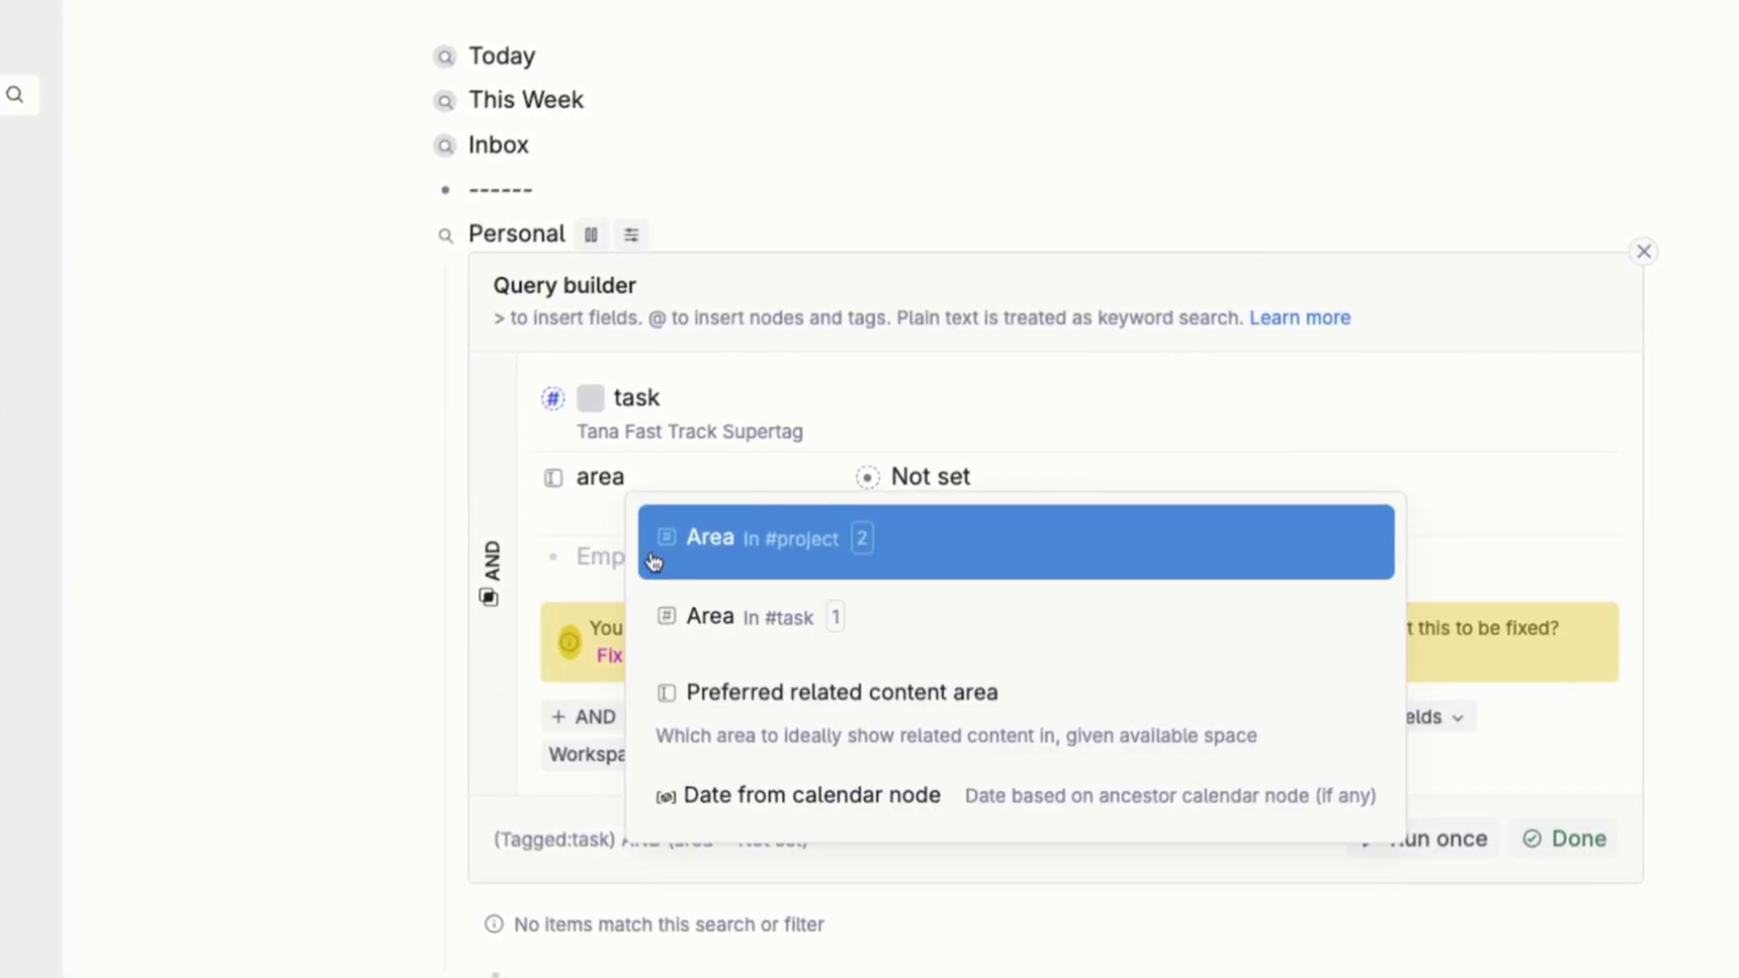
left_click(730, 625)
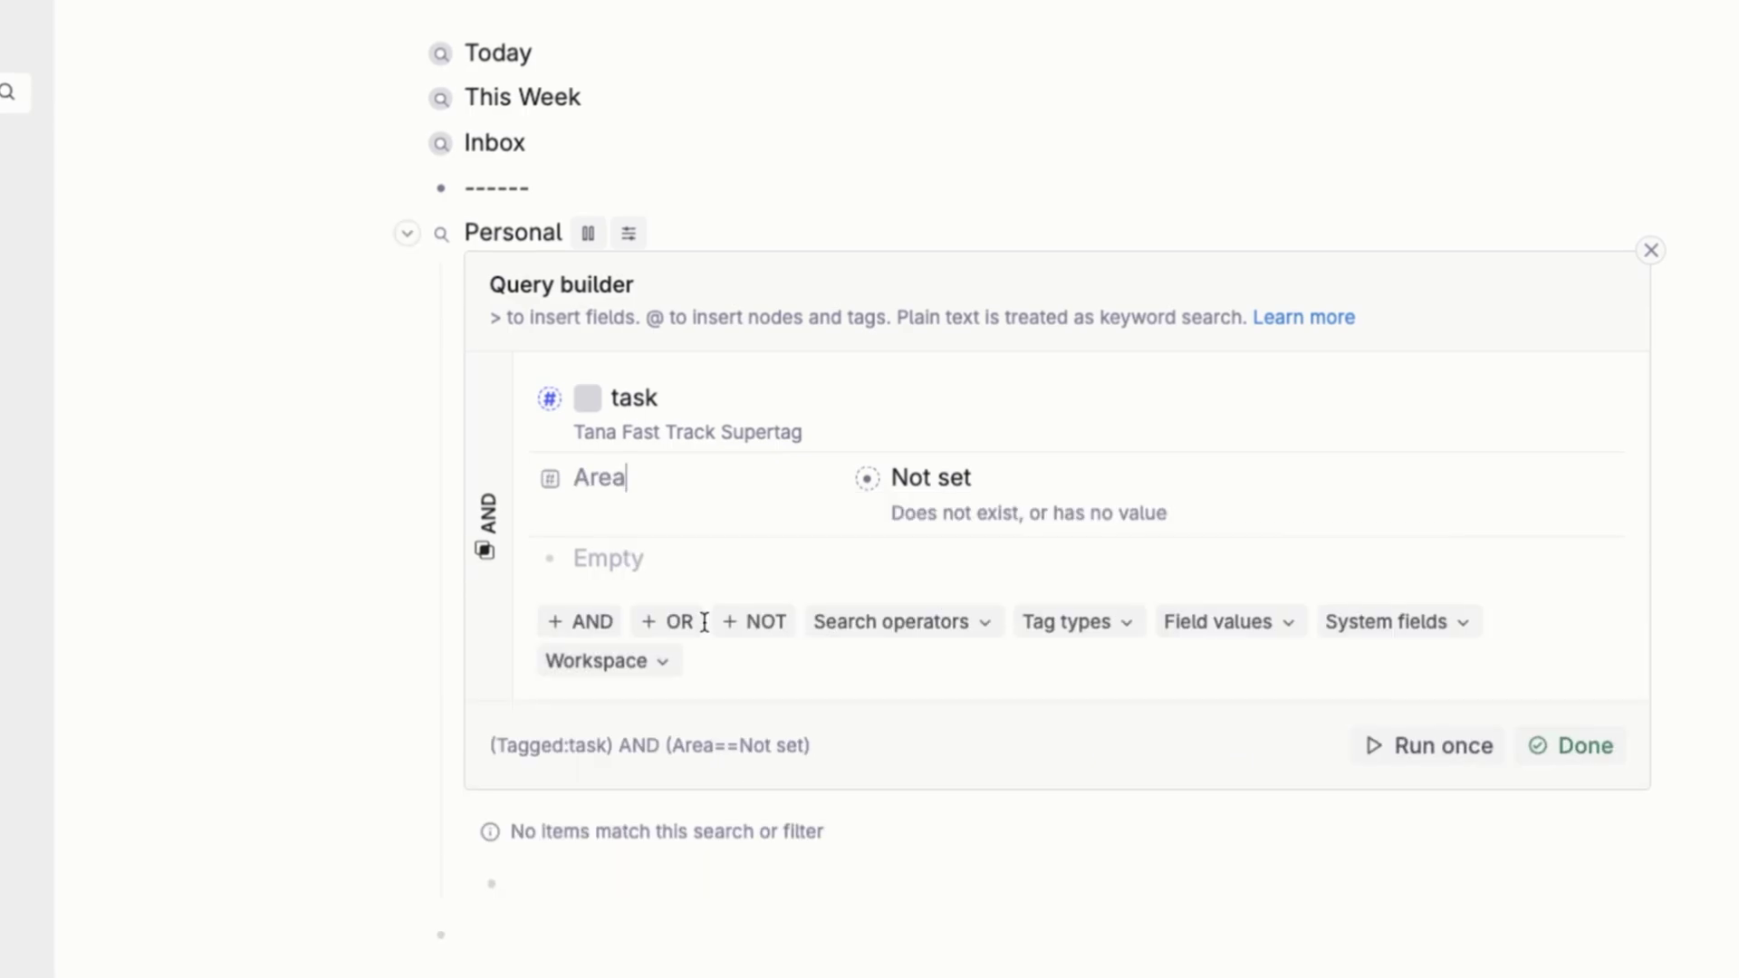
left_click(1006, 466)
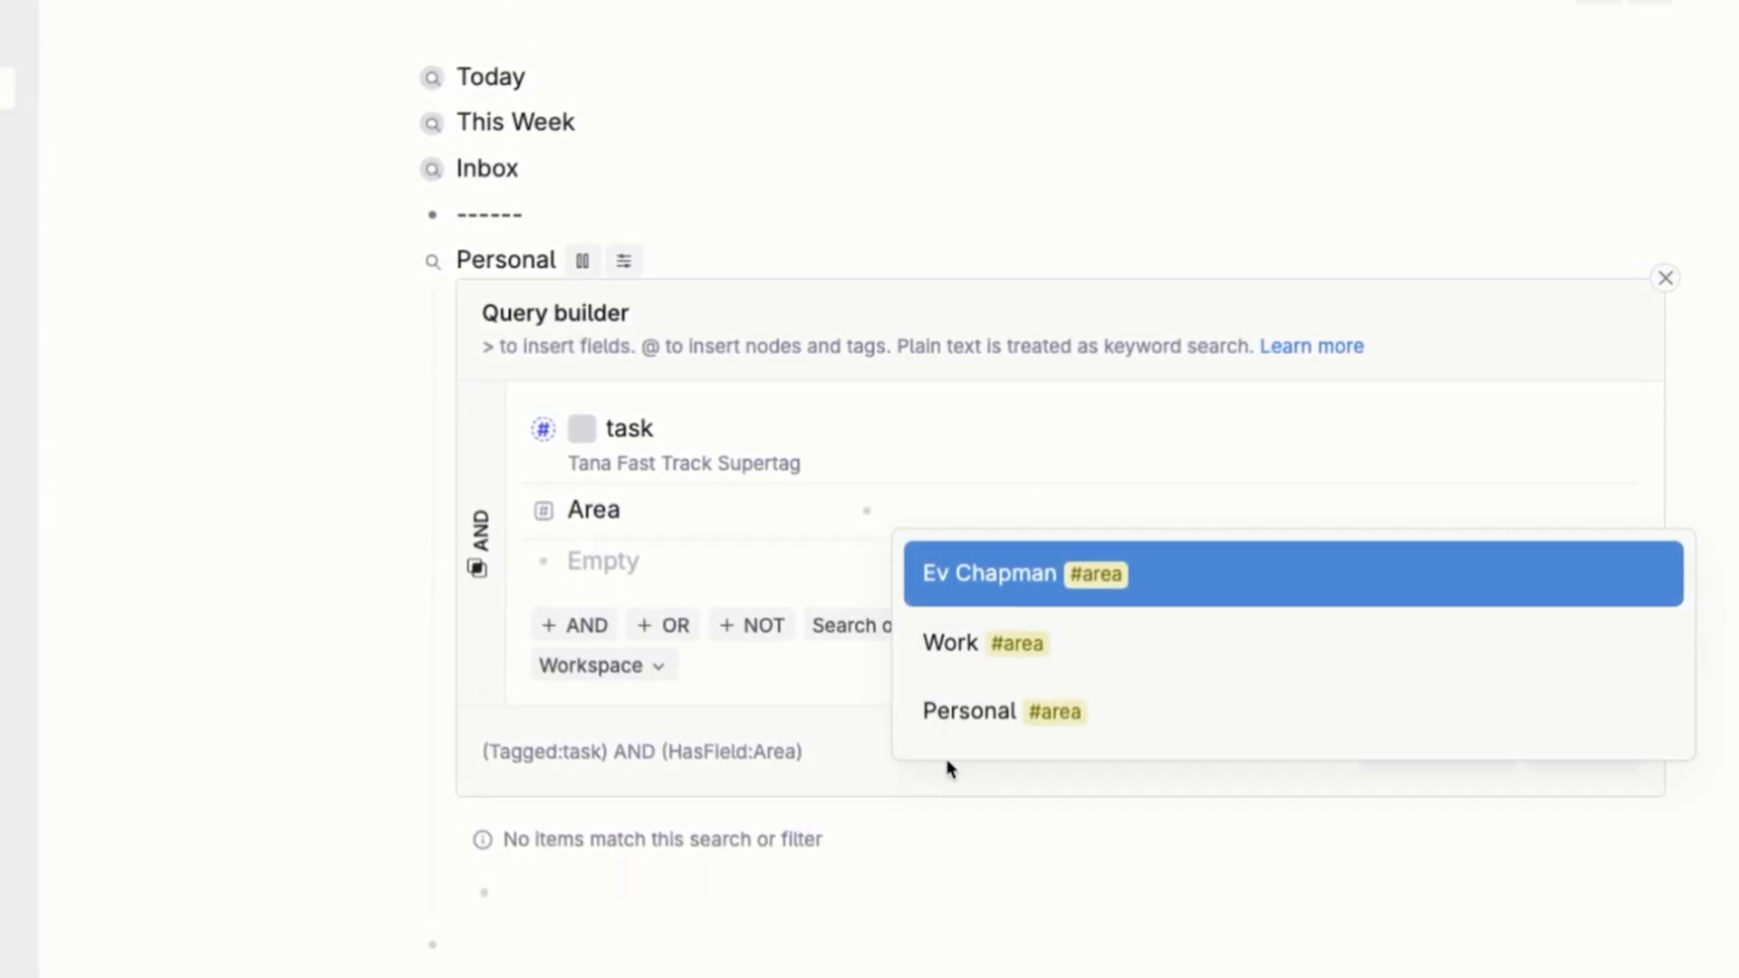
left_click(960, 715)
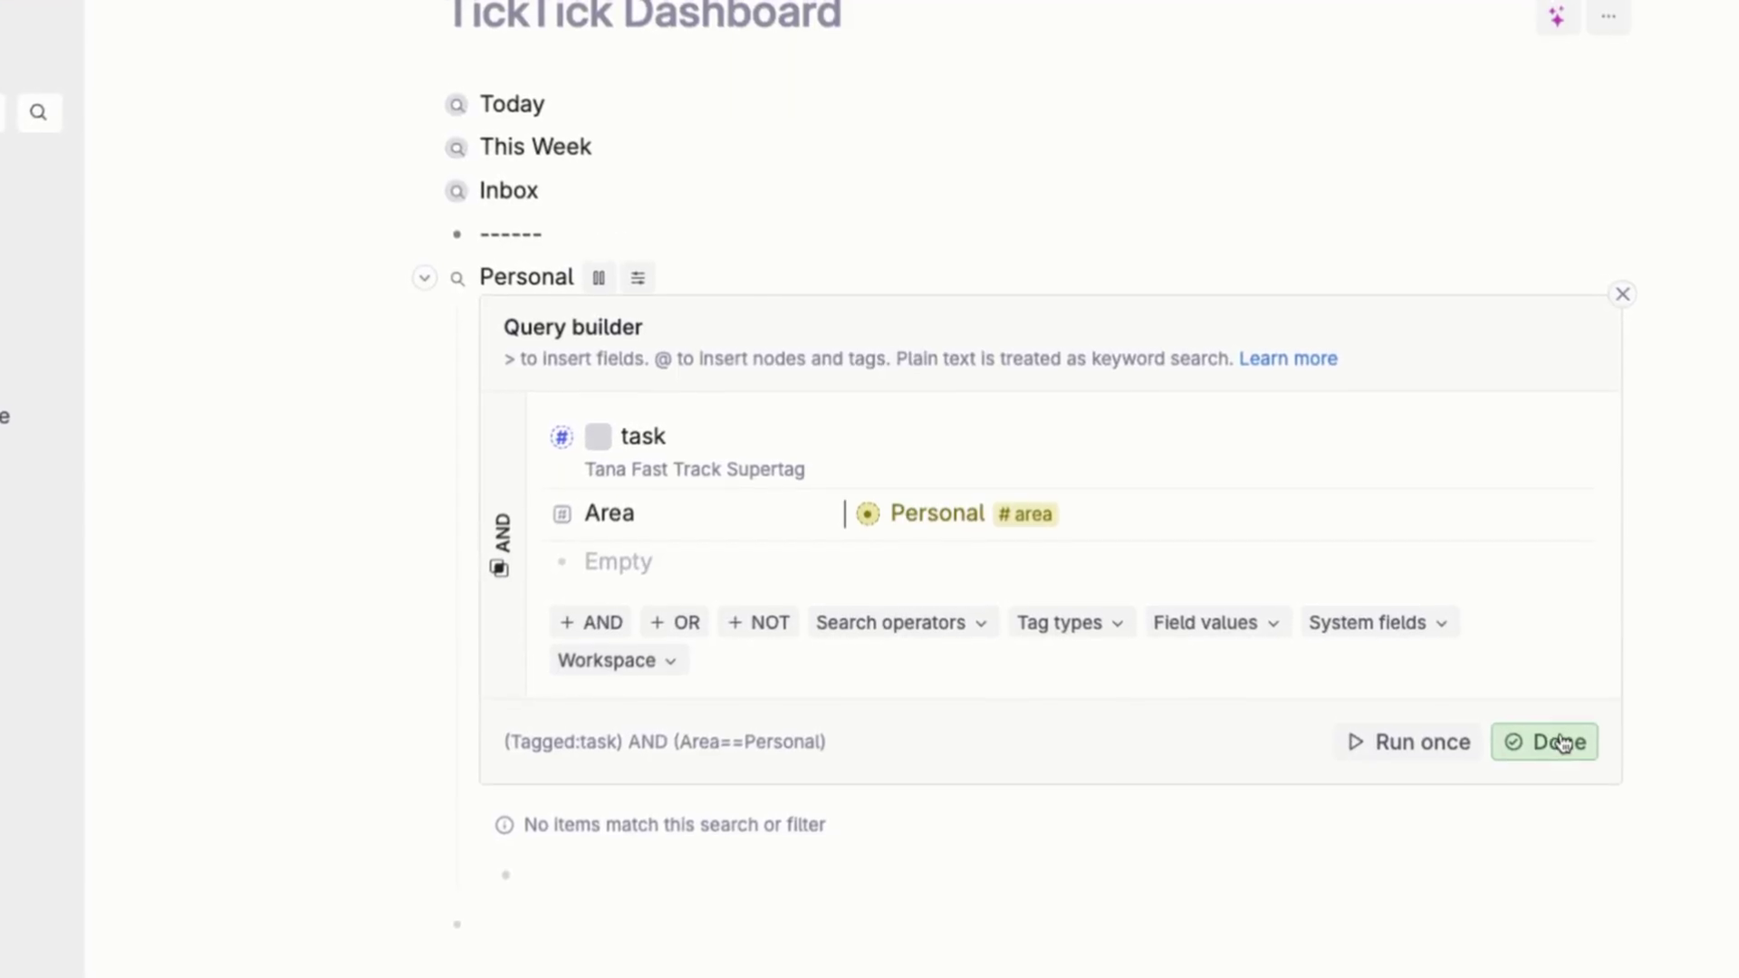
left_click(1560, 743)
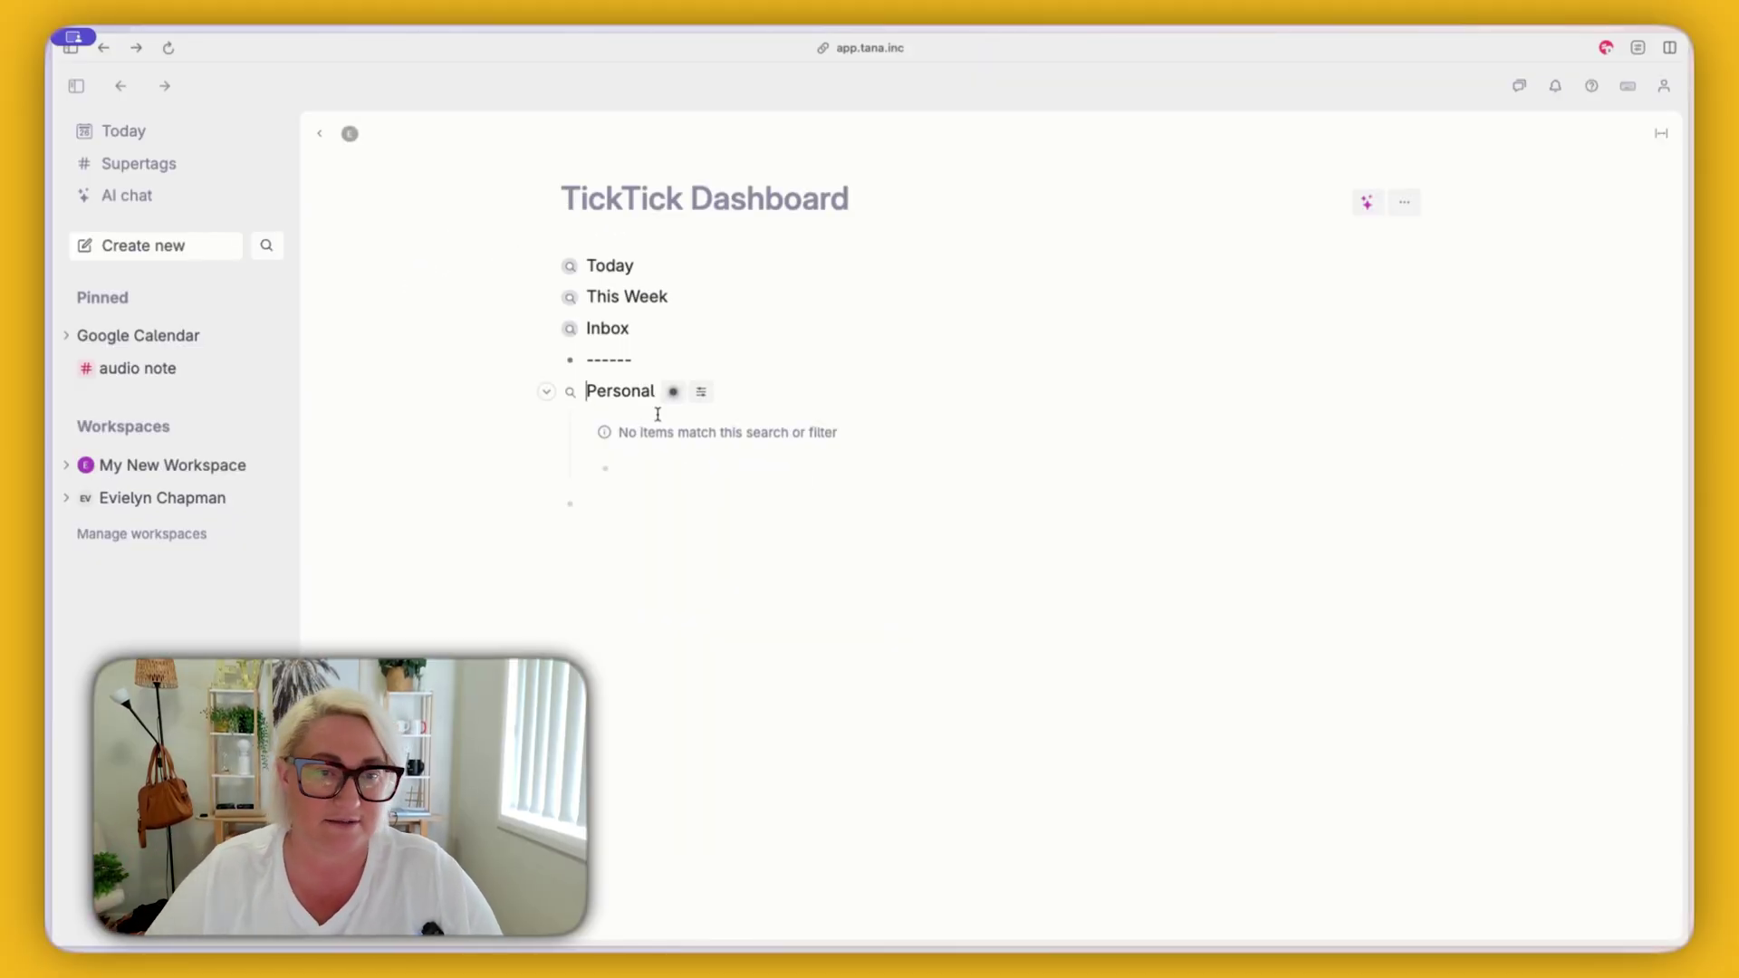
- Duplicate the Personal search node and name the copy Work
key("super+k")
type("dup")
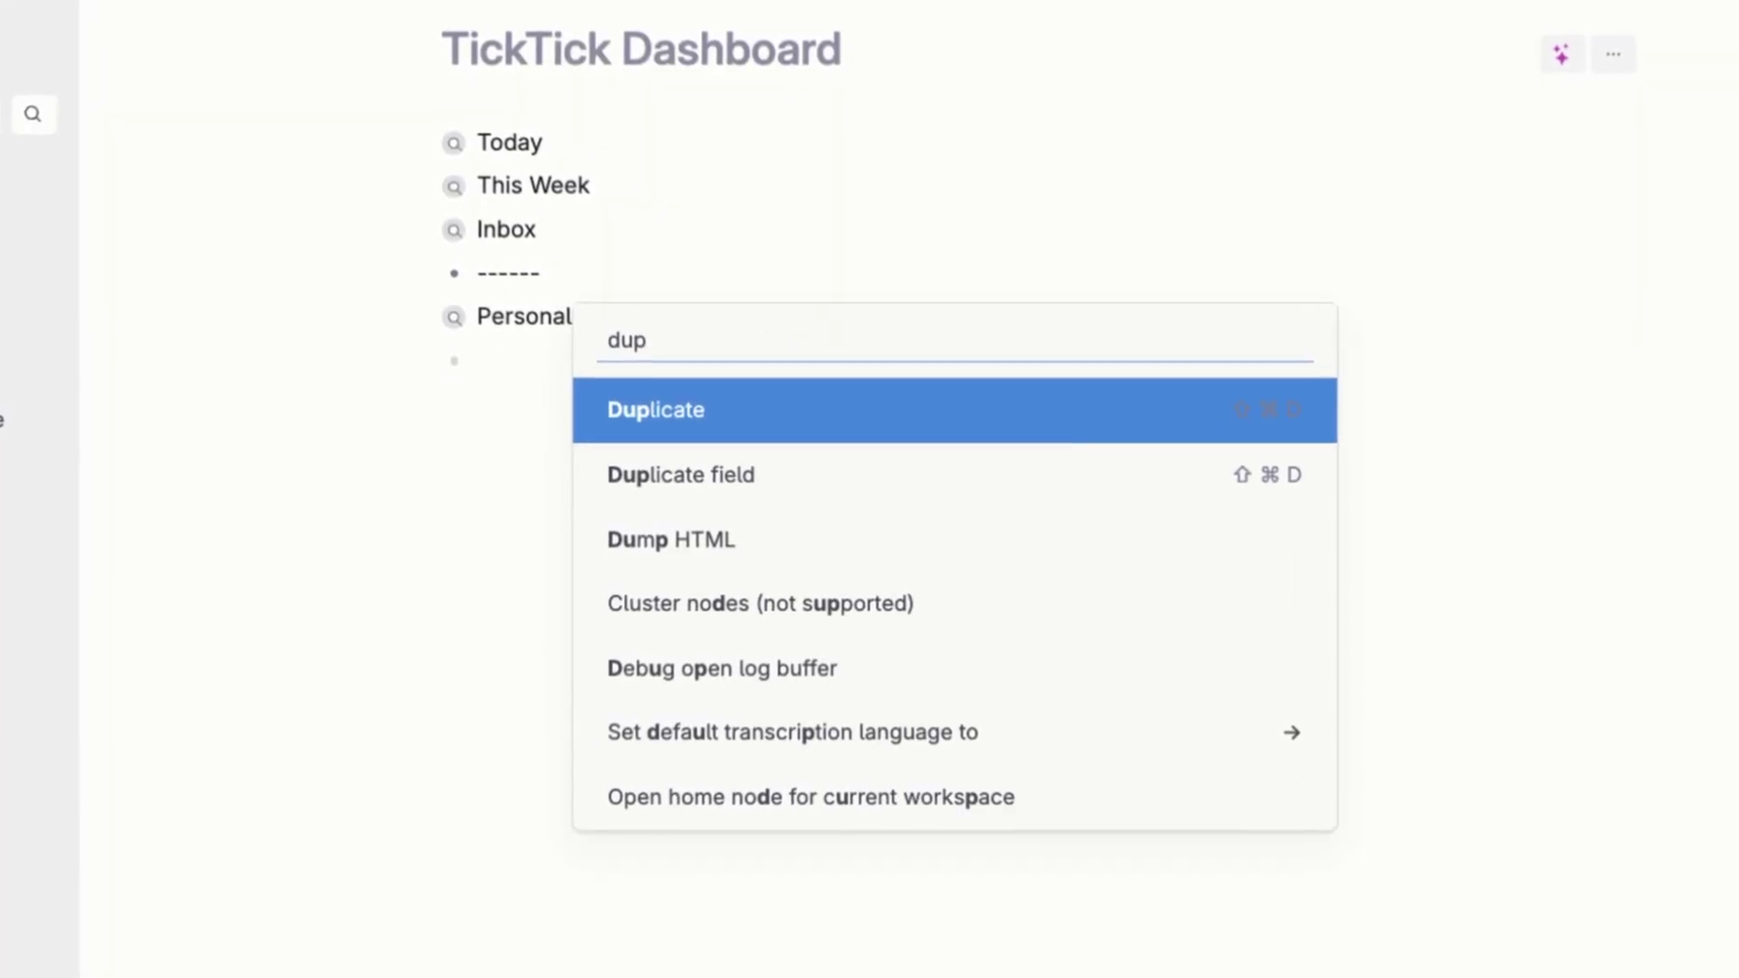
key("Return")
key("super+a")
type("Work")
key("Return")
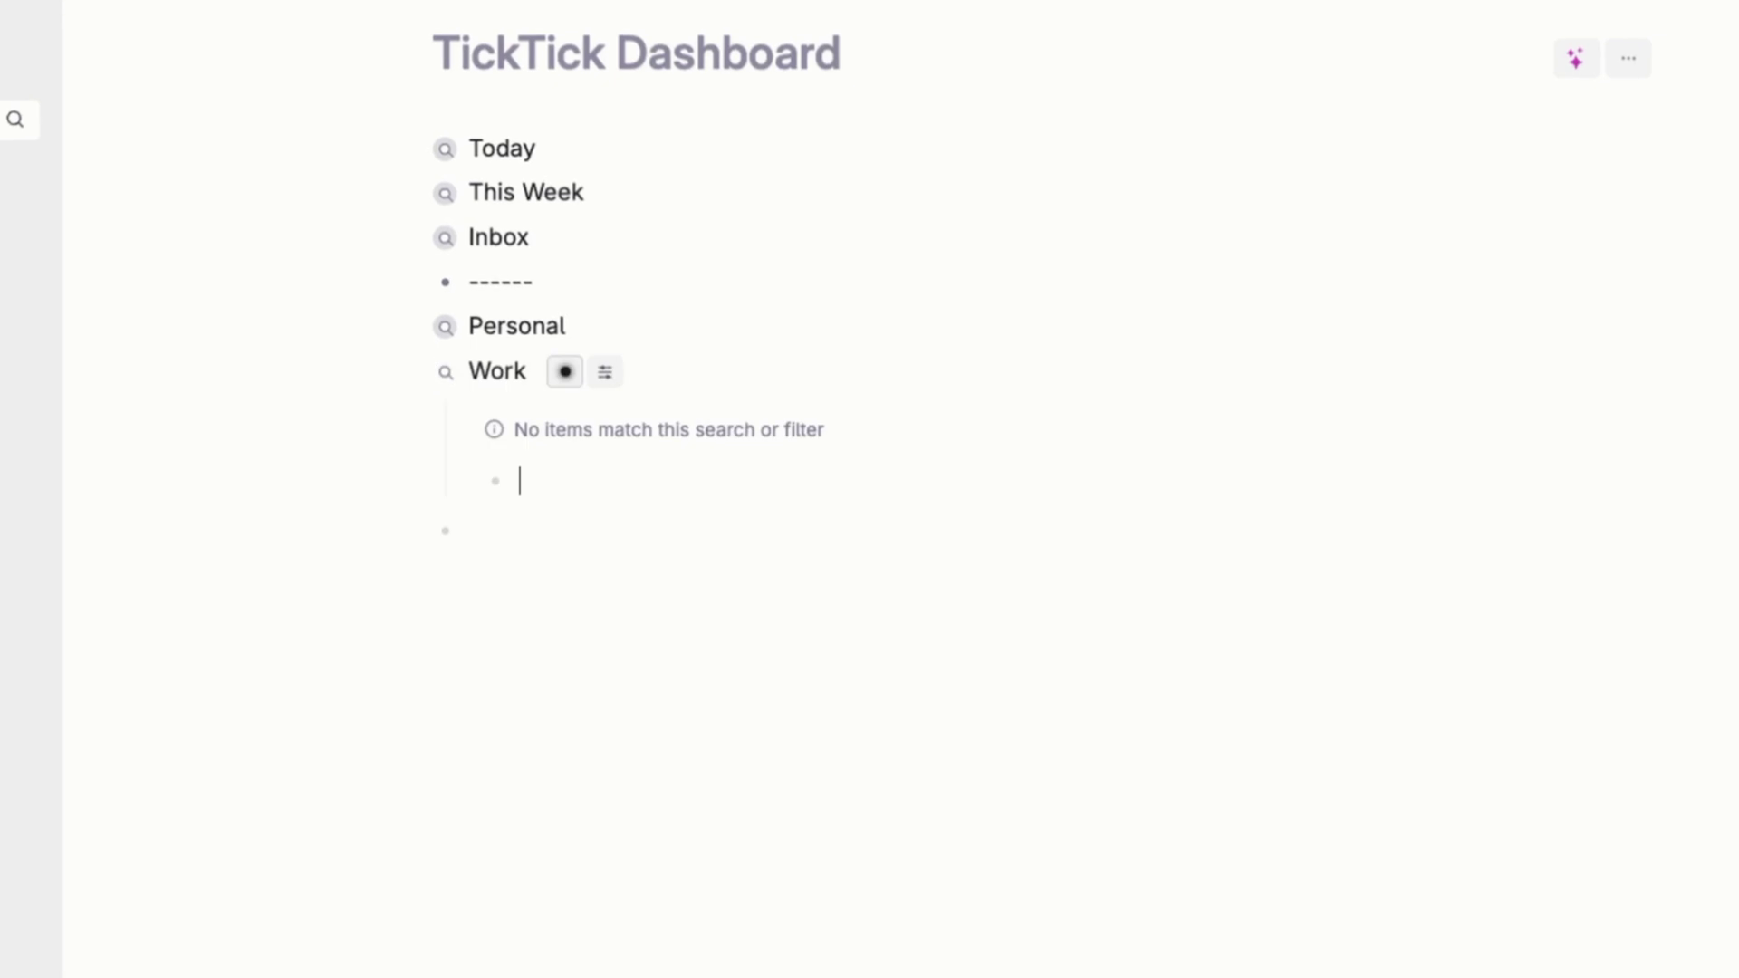
- Set the Area condition in the Work query to Work, finish the query and collapse the node
left_click(600, 380)
left_click(601, 597)
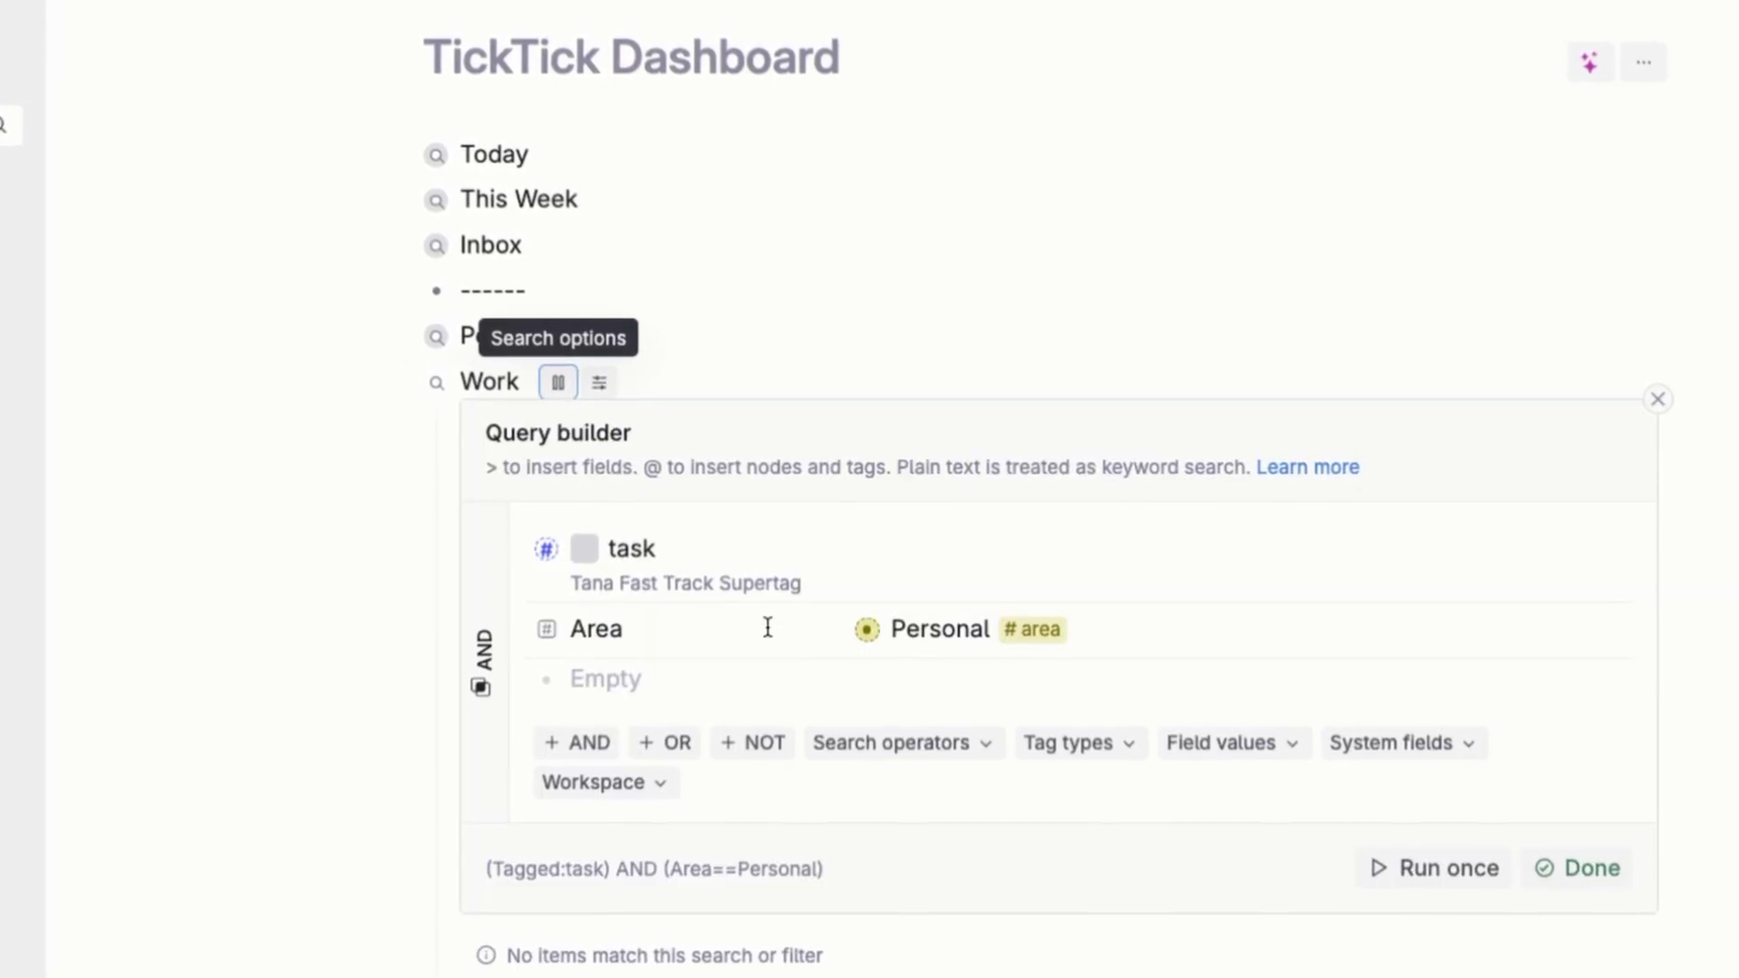
left_click(951, 634)
key("Return")
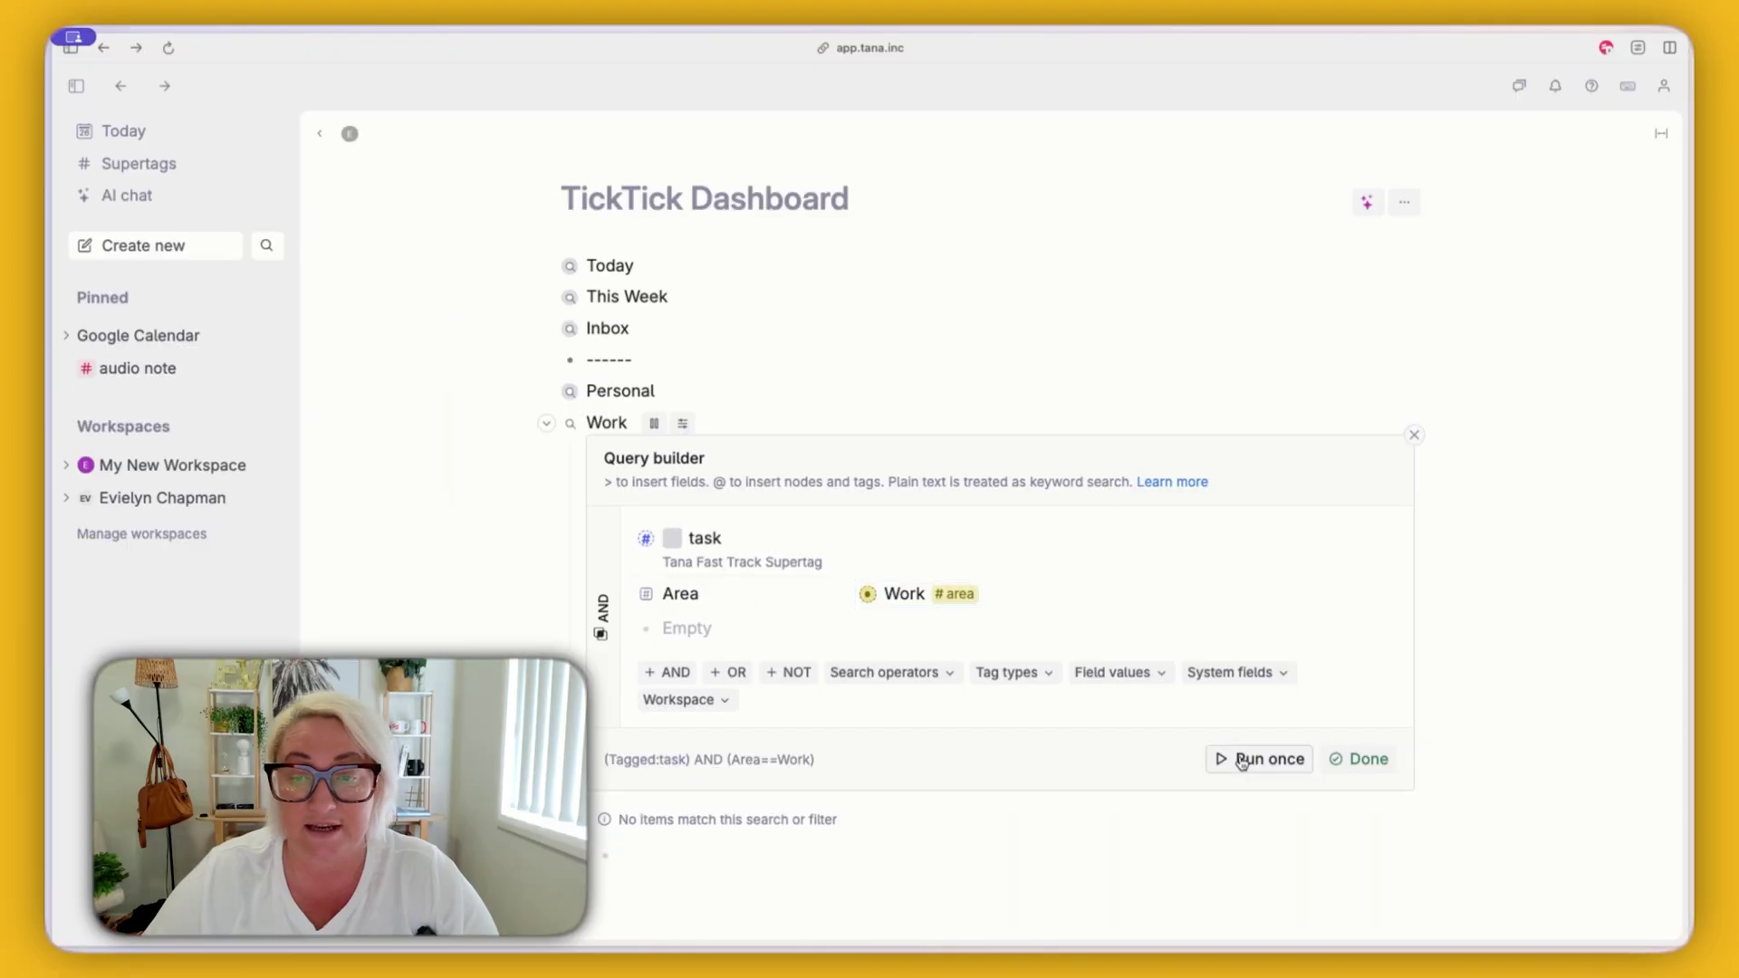
left_click(1363, 758)
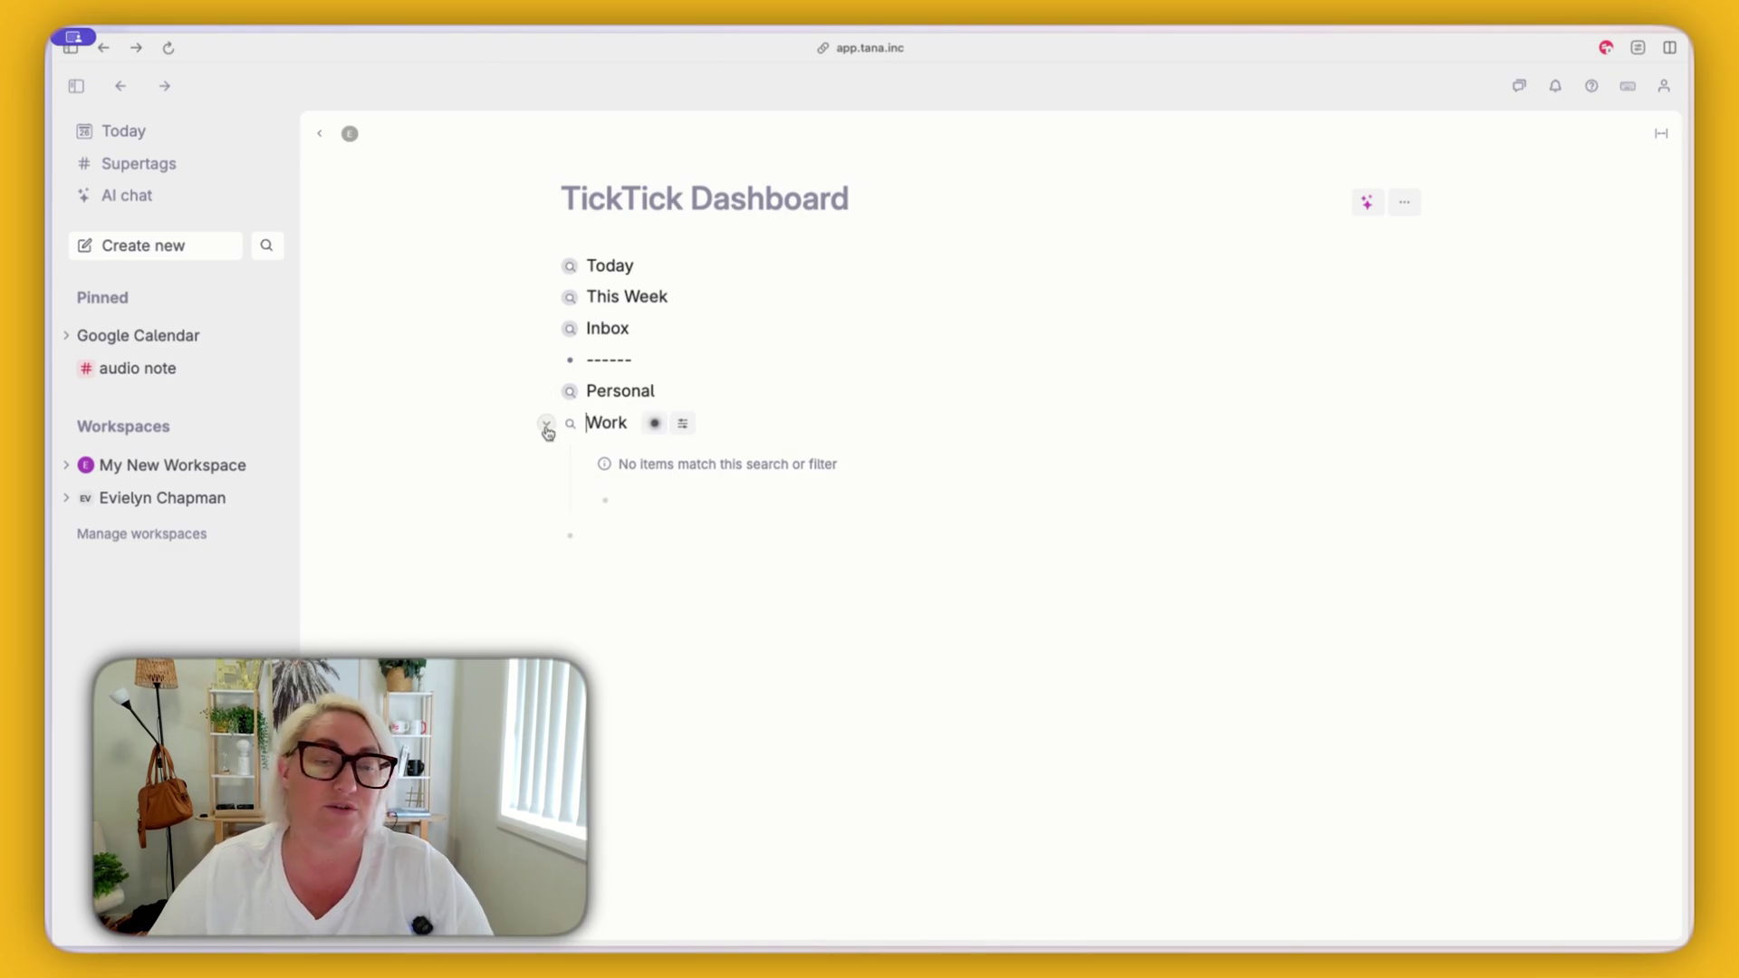
left_click(547, 426)
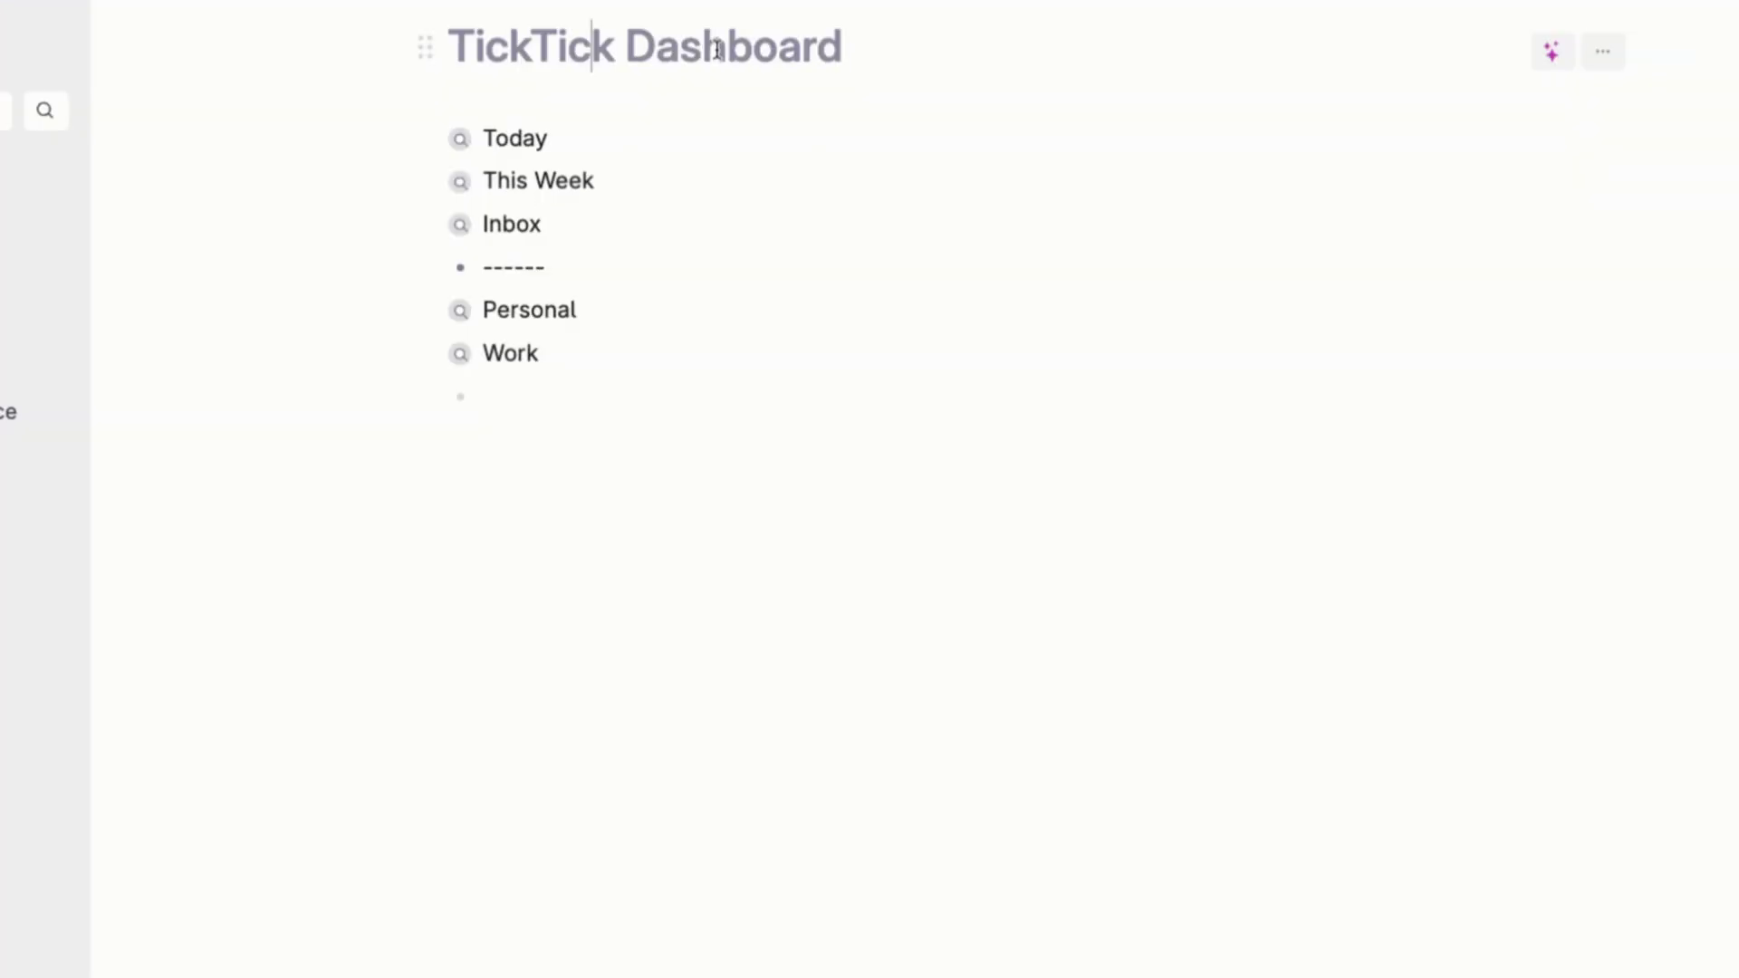
- Display the TickTick Dashboard node as a side menu and switch between its search items
key("super+k")
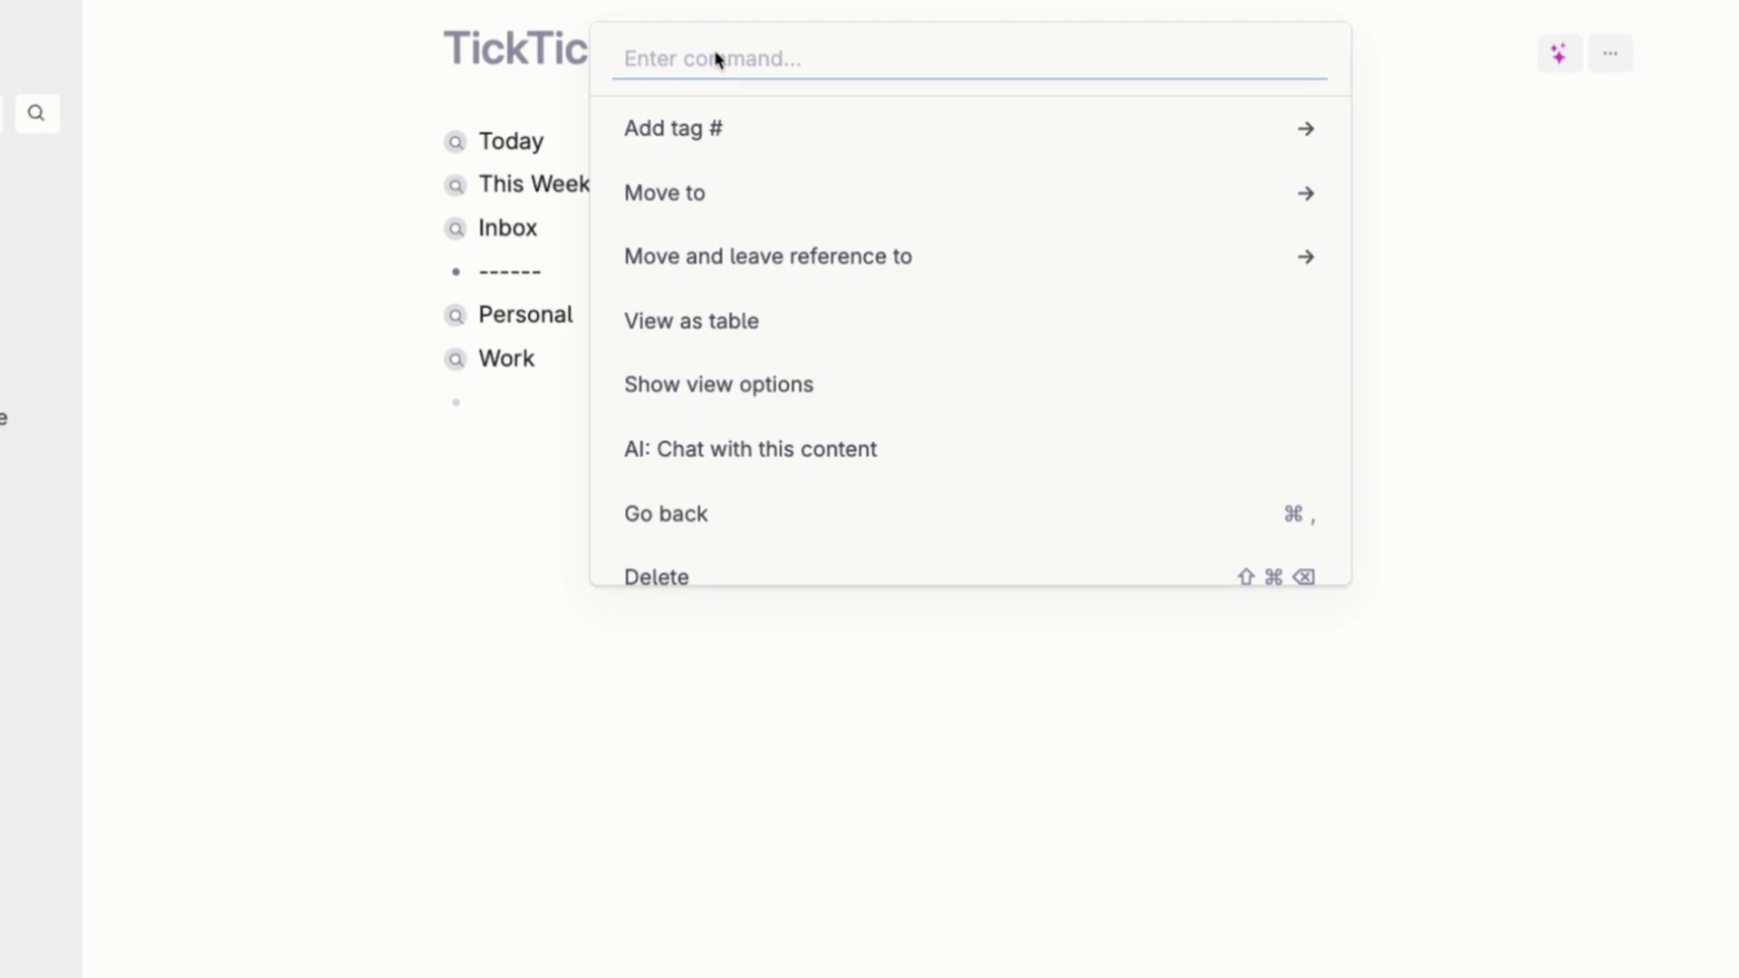
type("side")
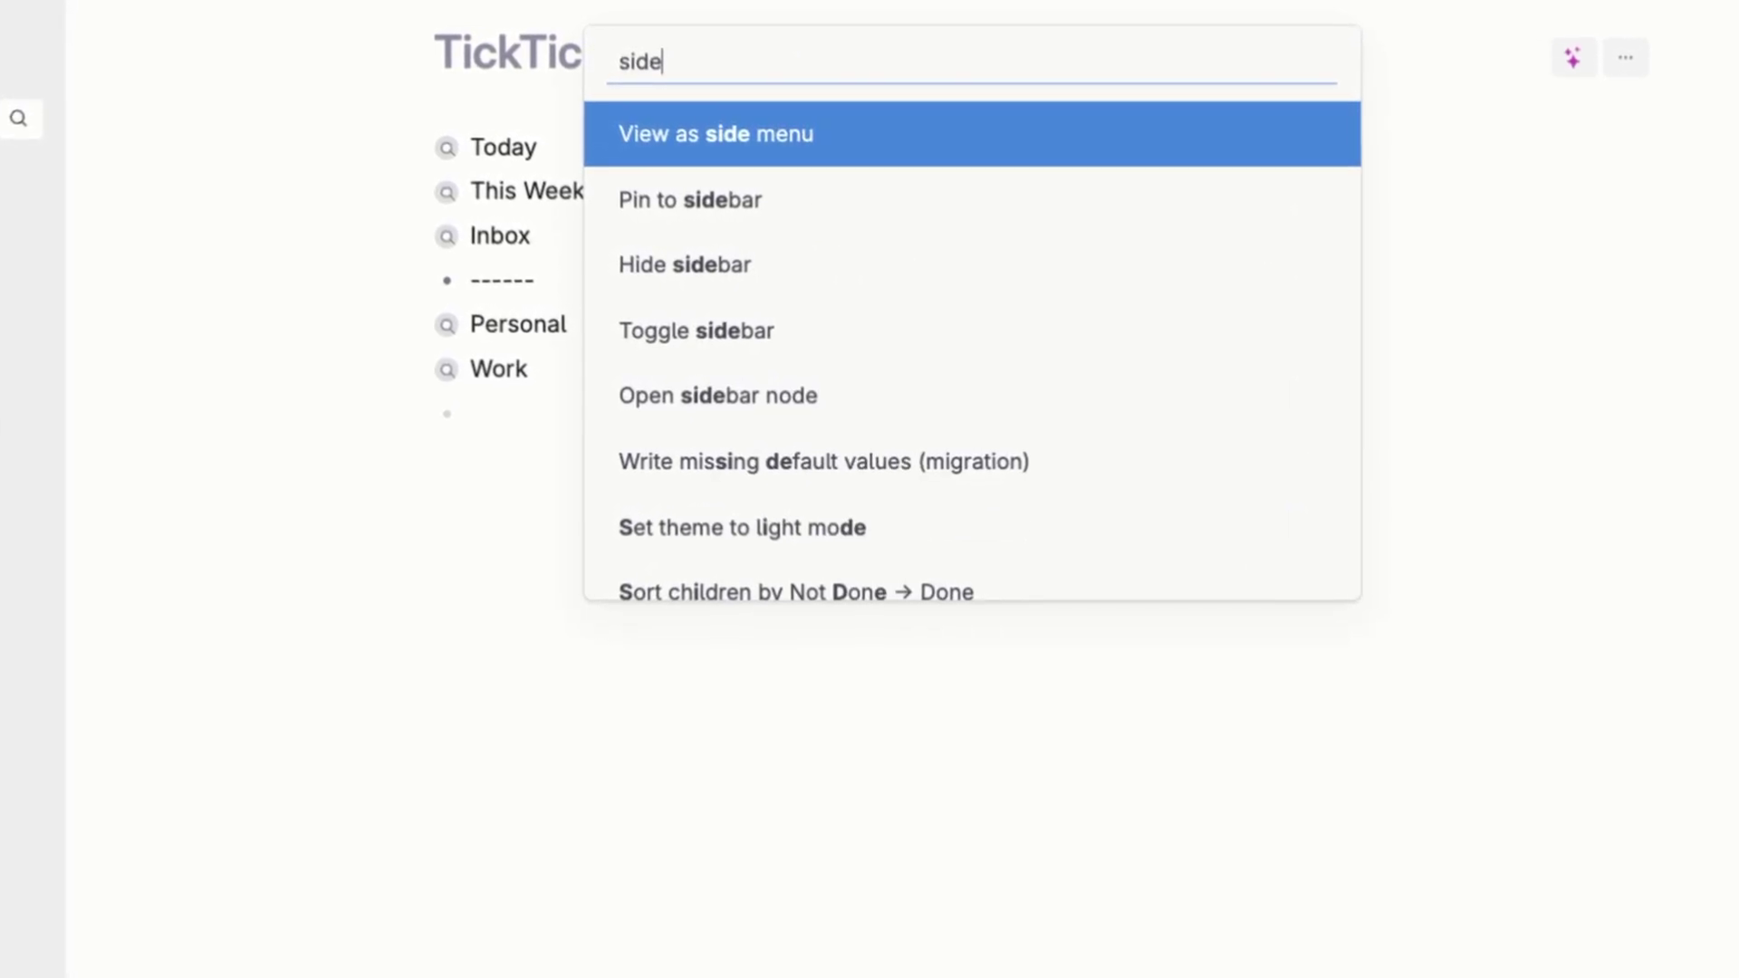
key("Return")
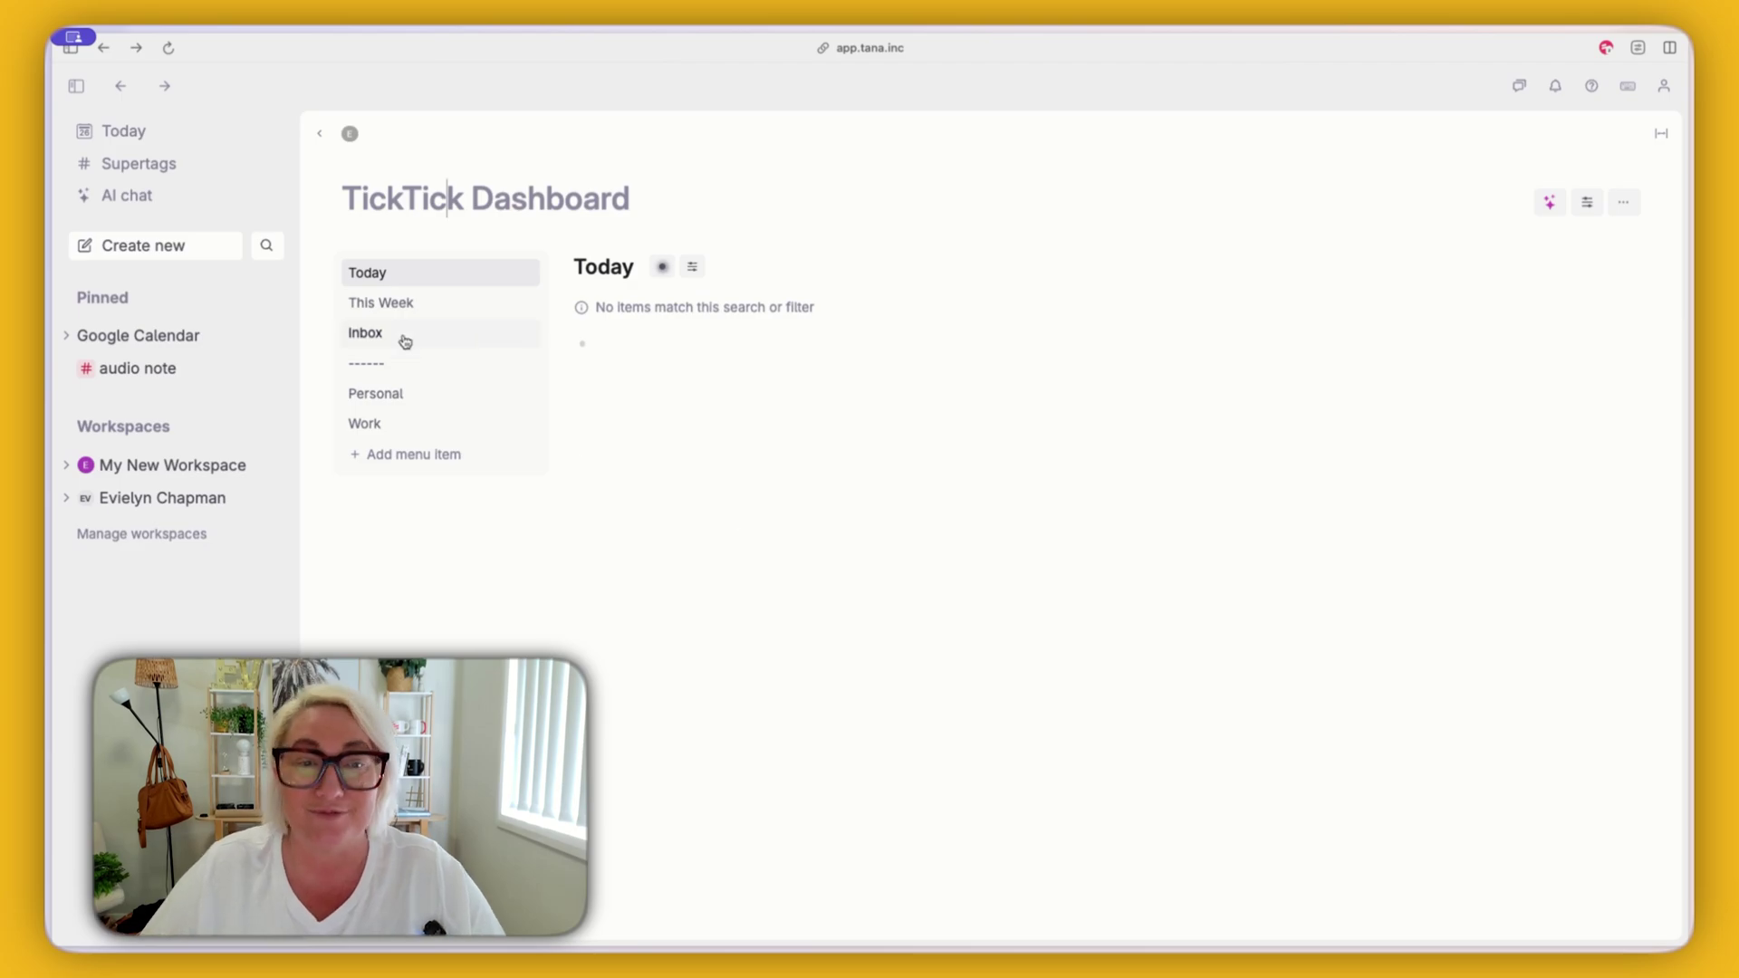
left_click(380, 308)
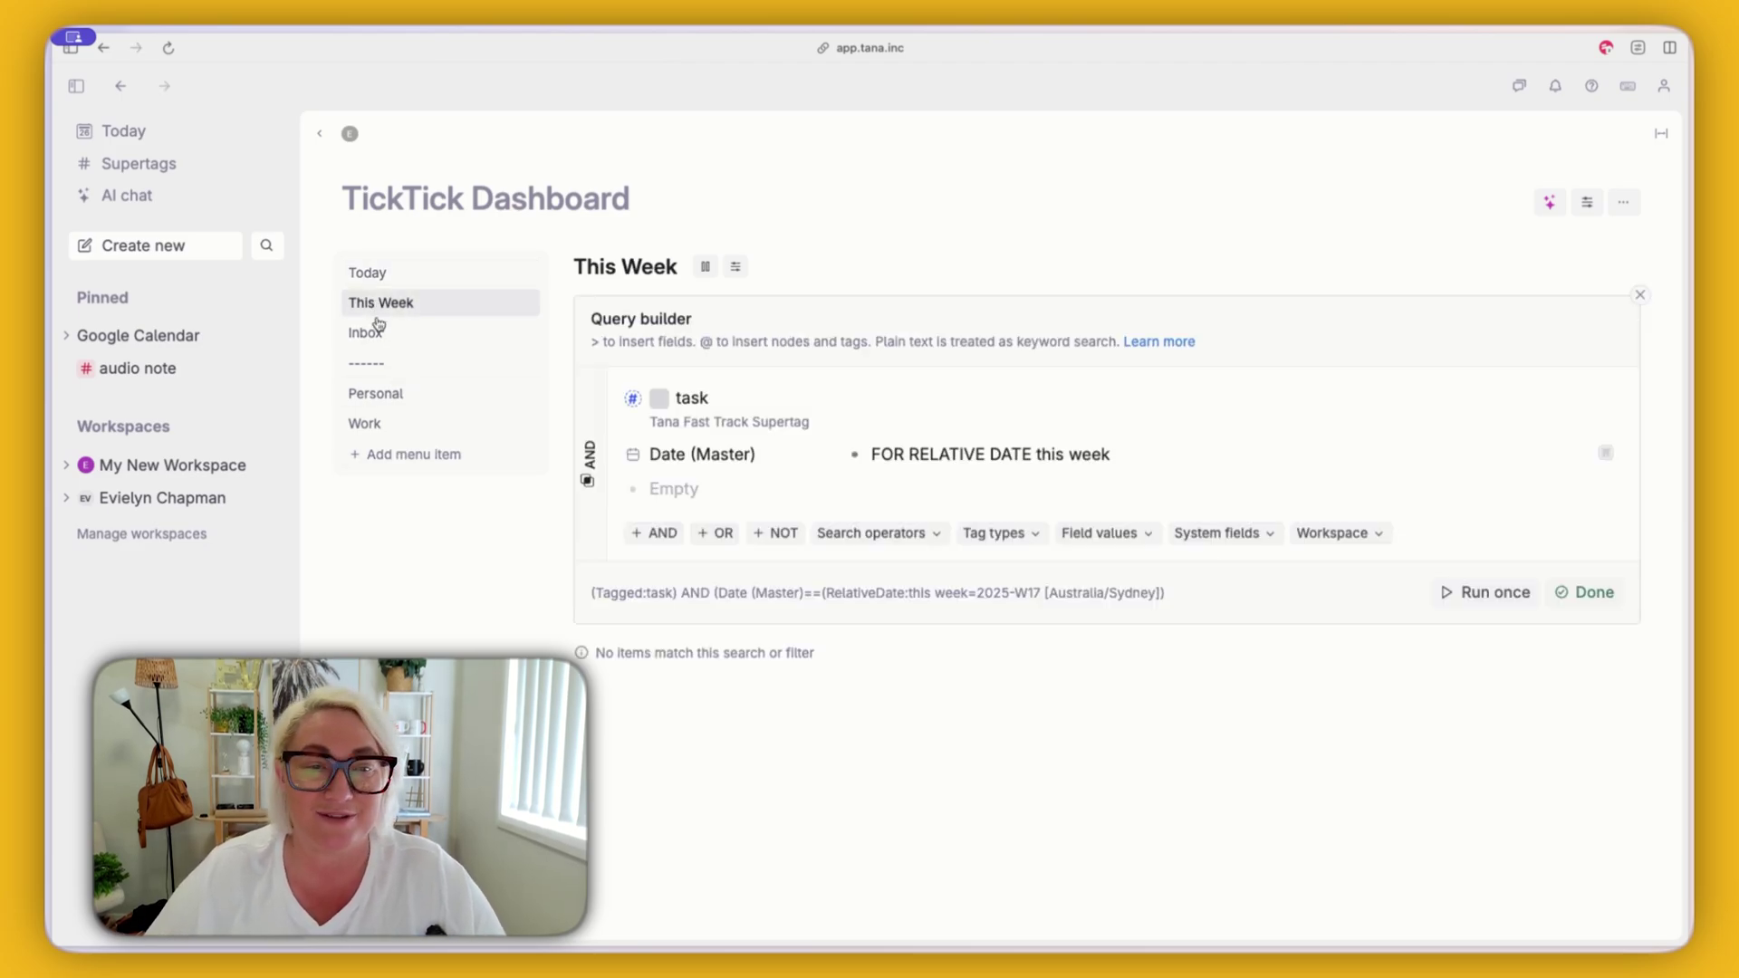
left_click(378, 337)
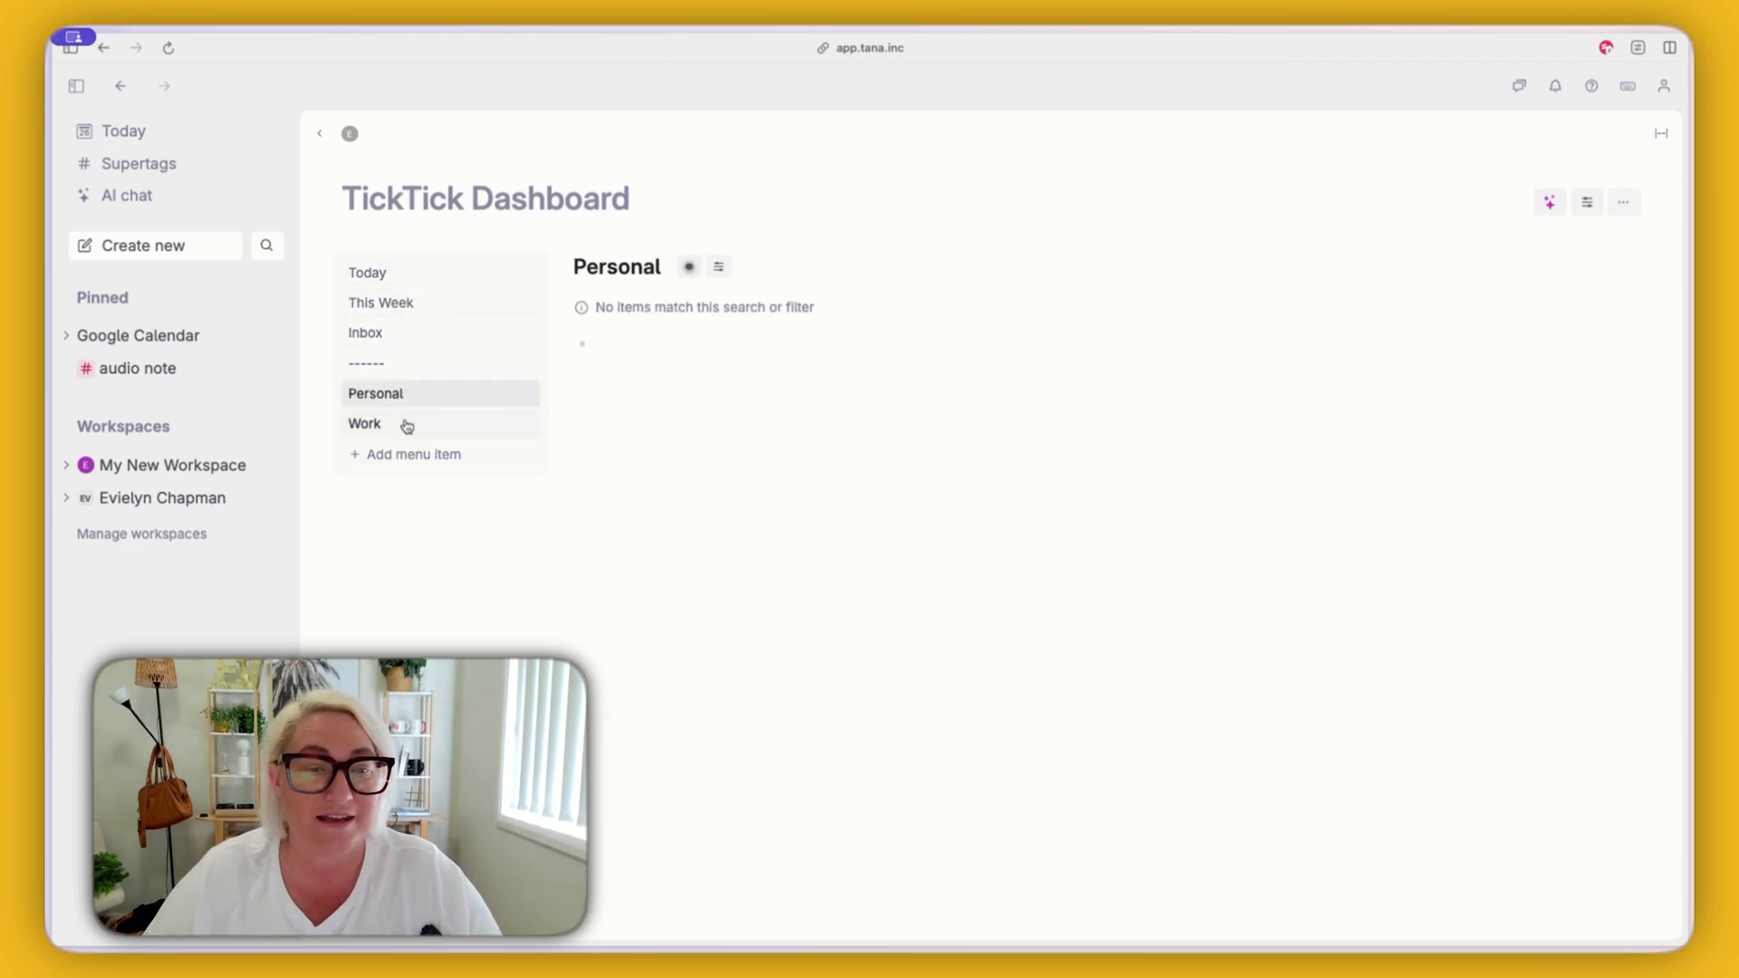
left_click(386, 304)
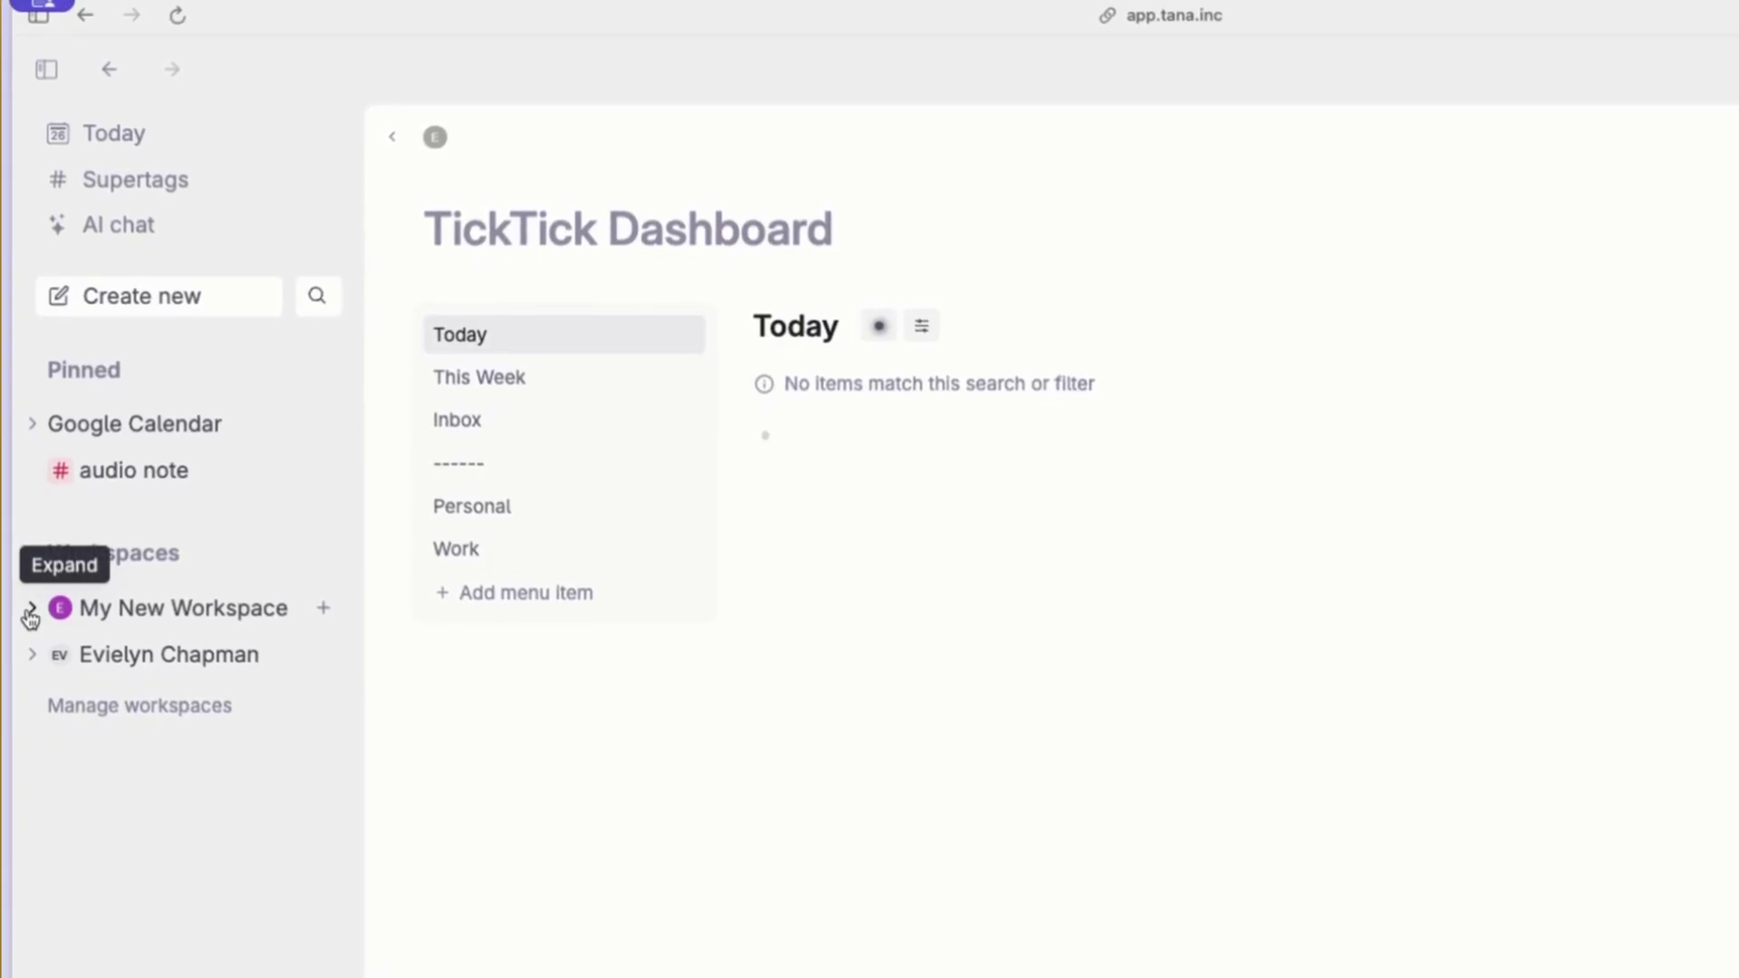
- Expand My New Workspace in the sidebar and pin the TickTick Dashboard in the Pinned section
left_click(31, 616)
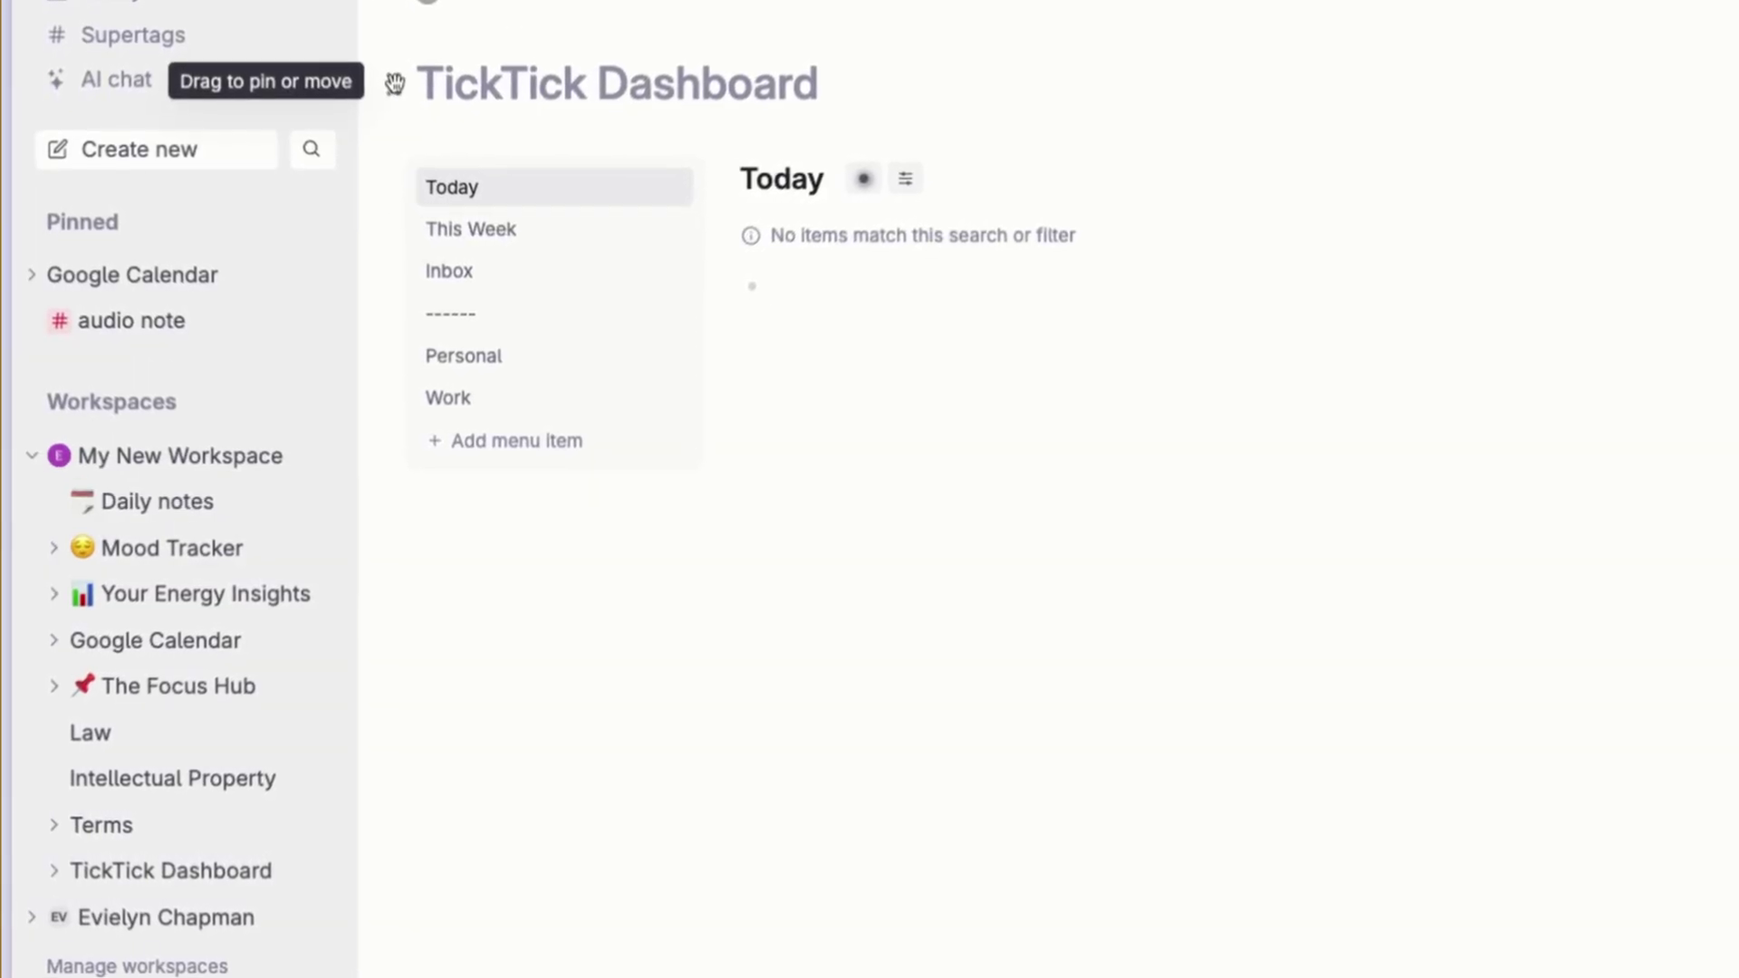
left_click_drag(394, 81, 129, 276)
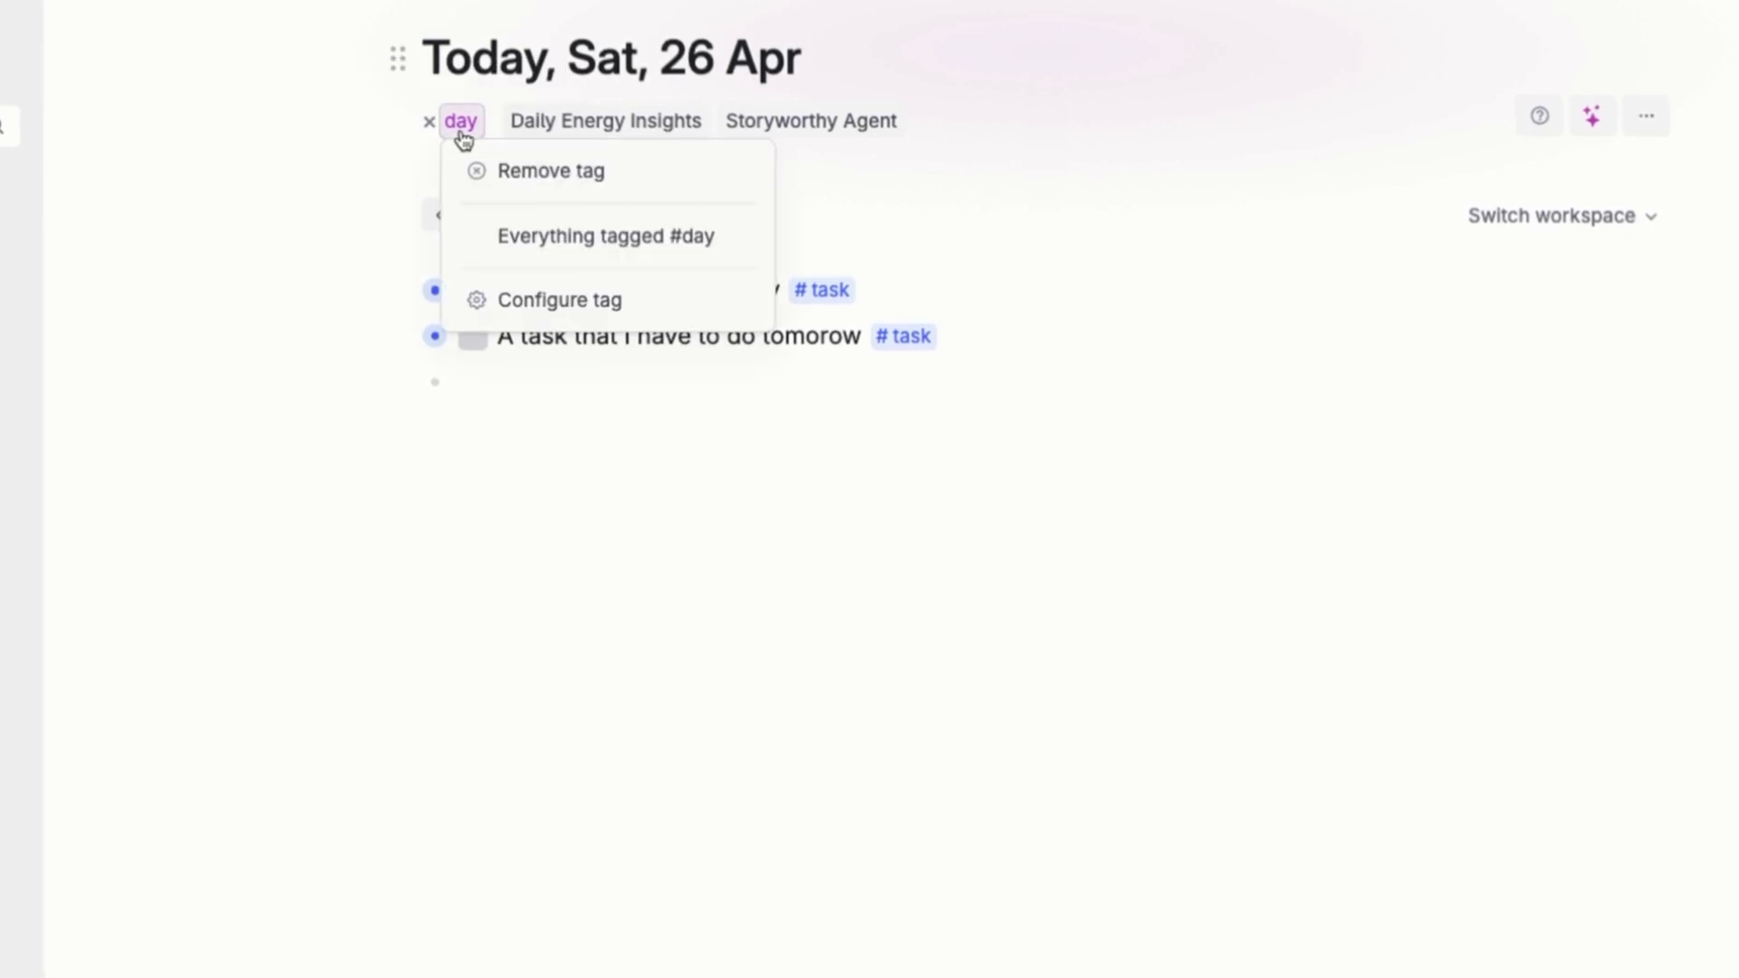
- Configure the day tag and add a reference to the Today search as its related content
left_click(537, 308)
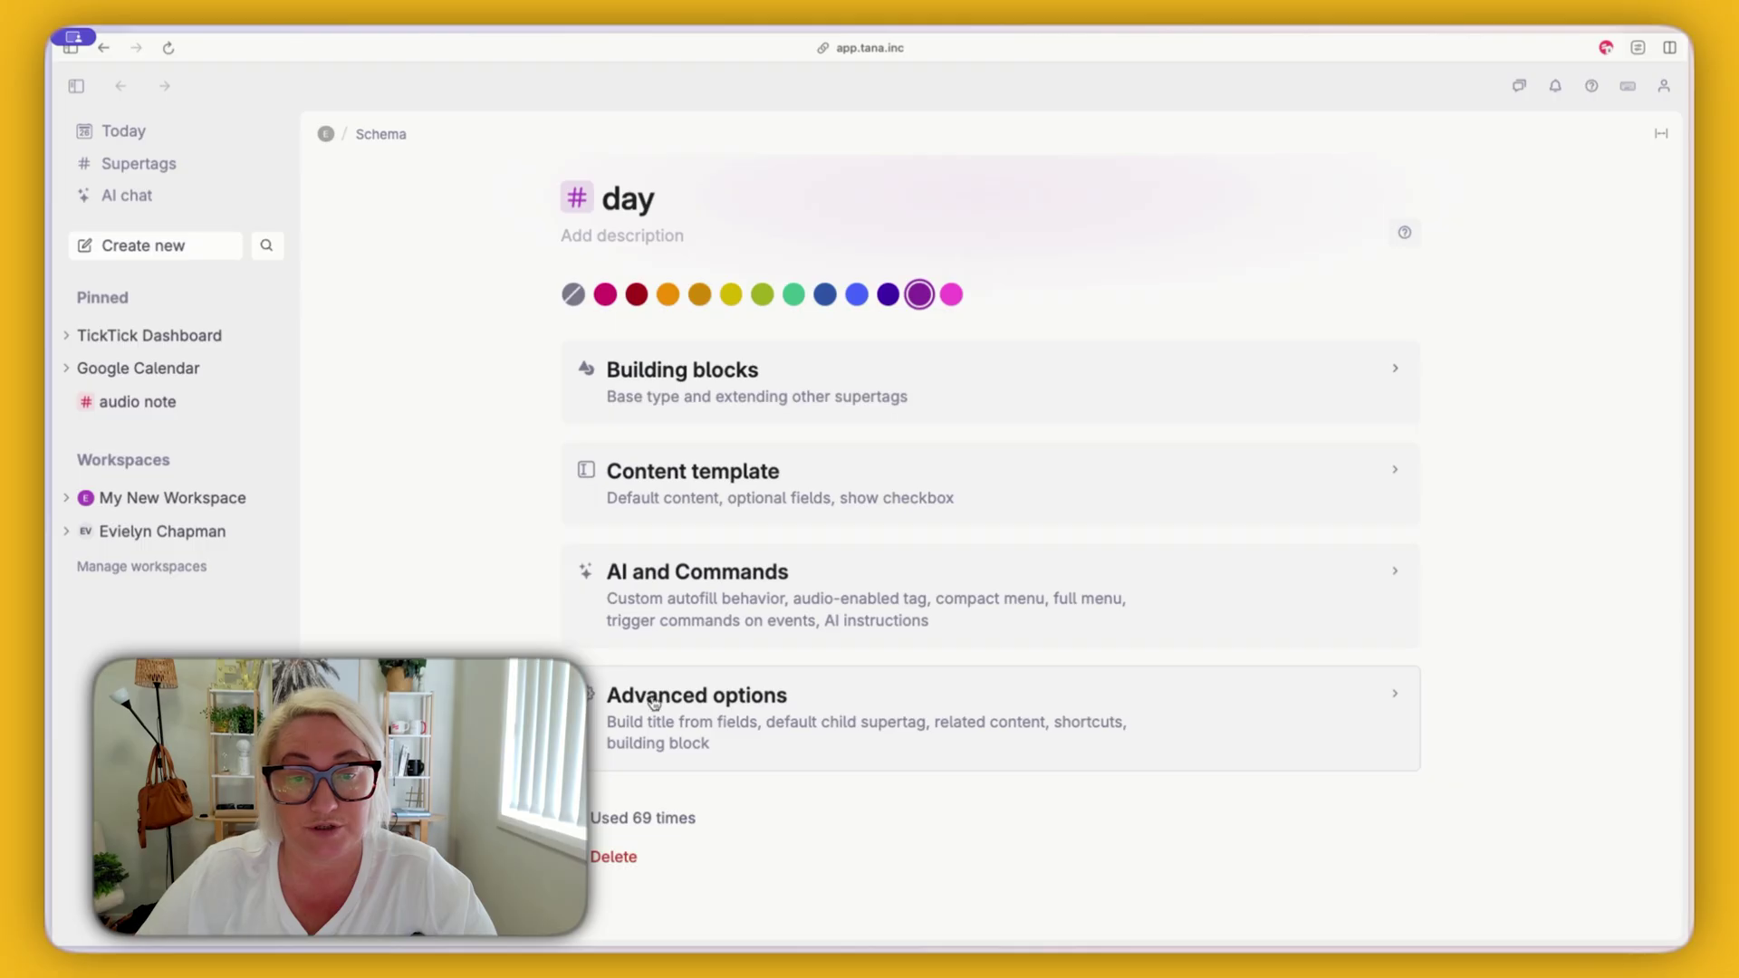
scroll(790, 722, "down", 10)
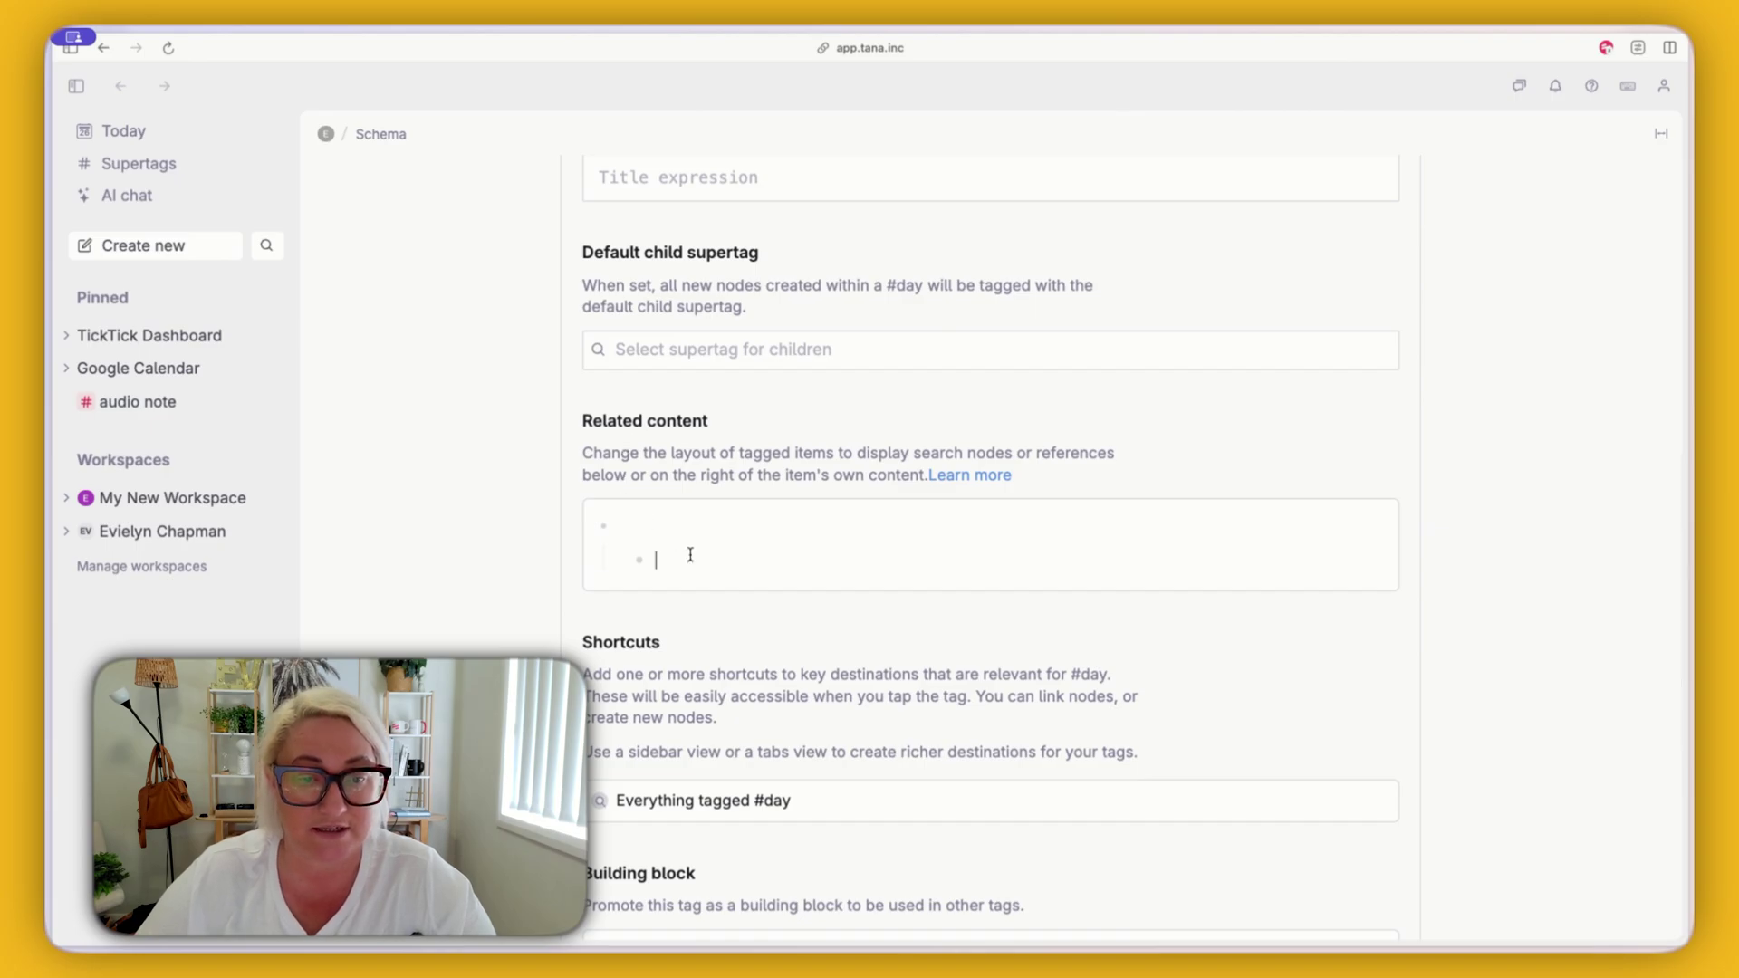
key("shift+Tab")
type("Today")
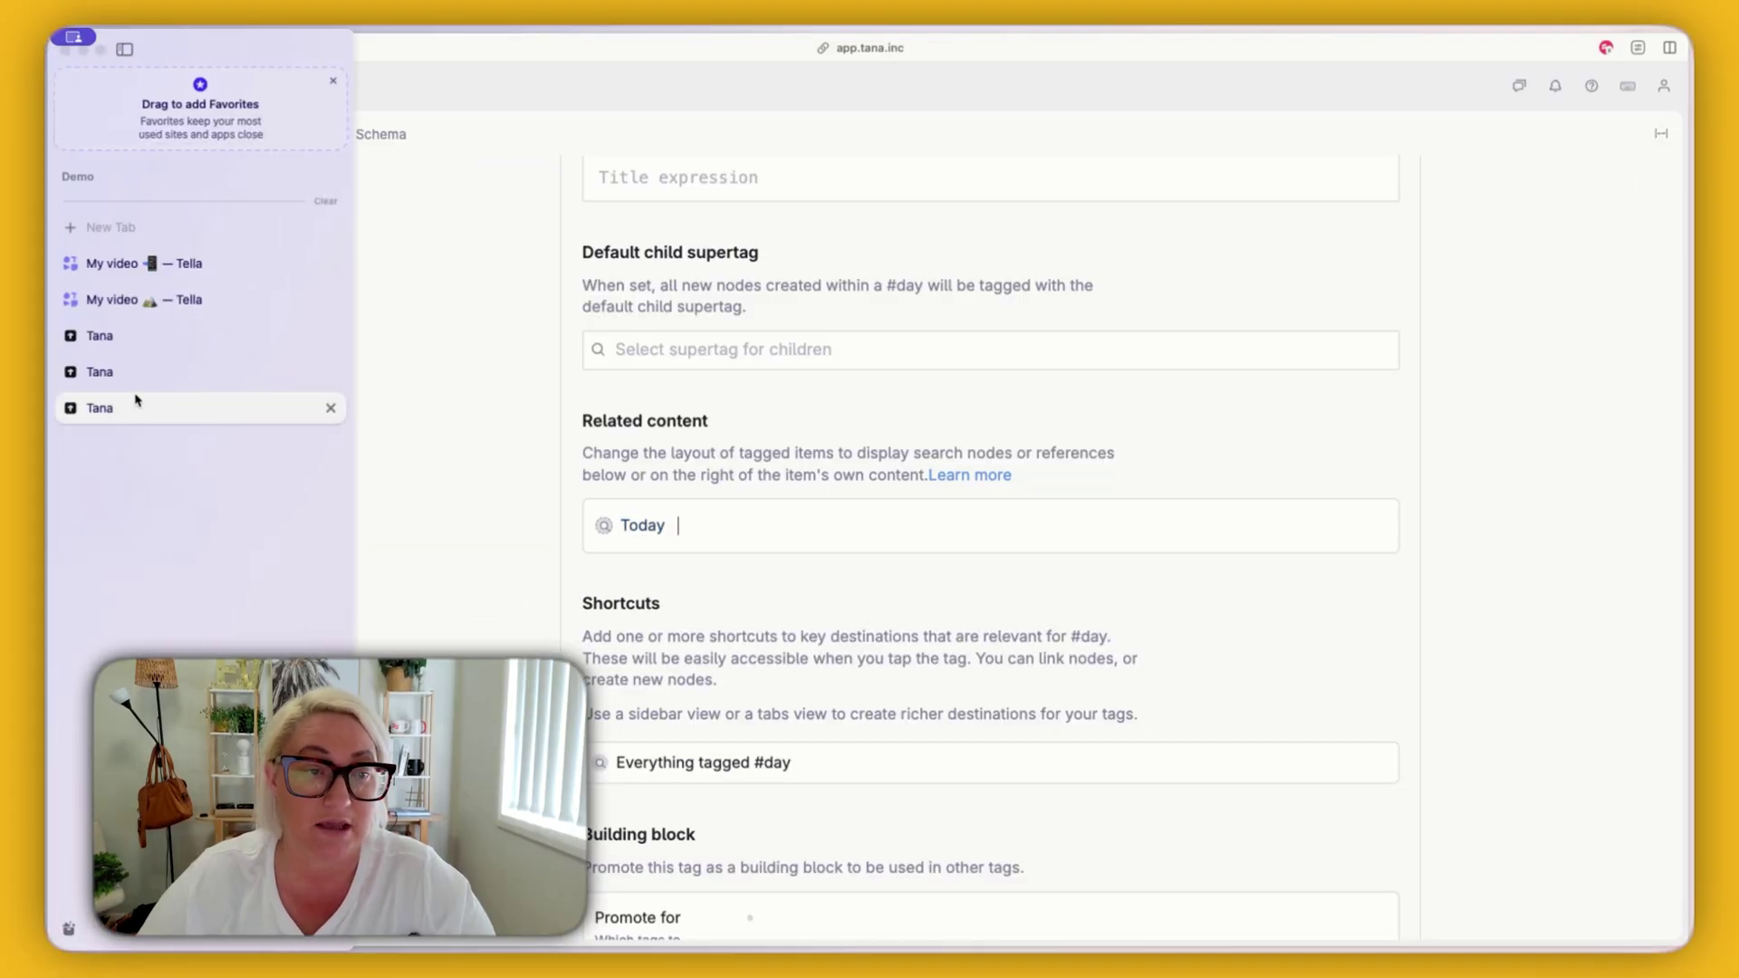
- Return to the dashboard tab and open today's daily note to check its related Today content
left_click(145, 371)
left_click(139, 347)
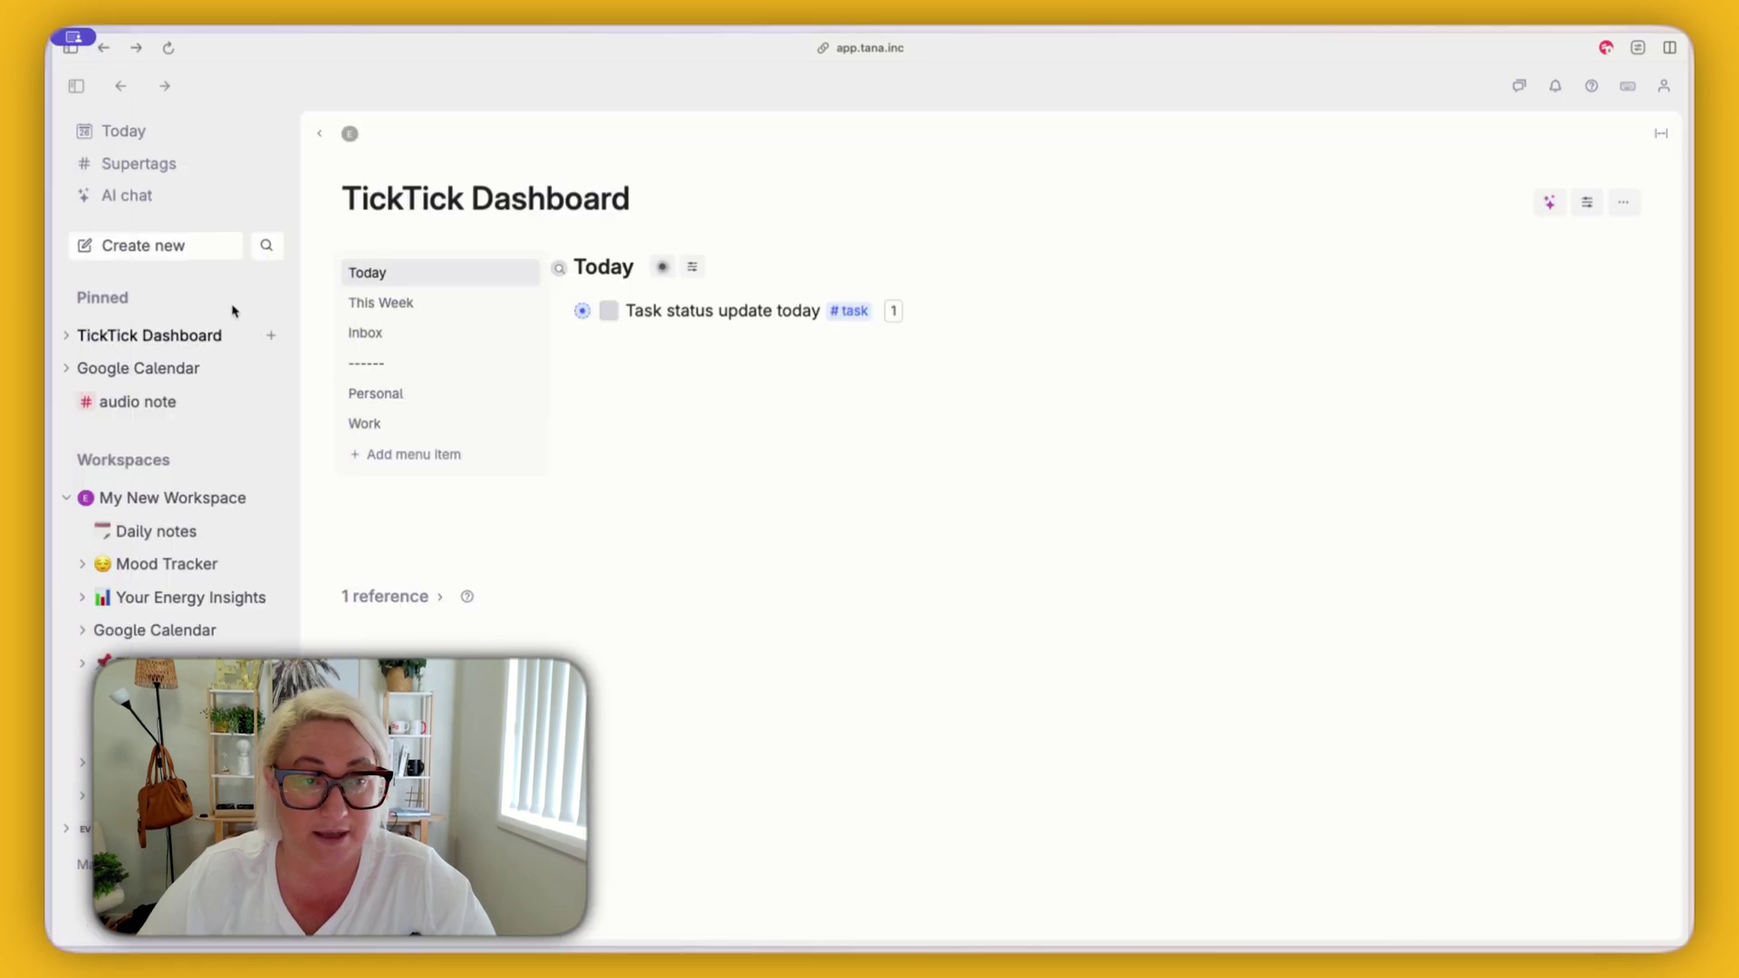
left_click(130, 134)
left_click(1628, 136)
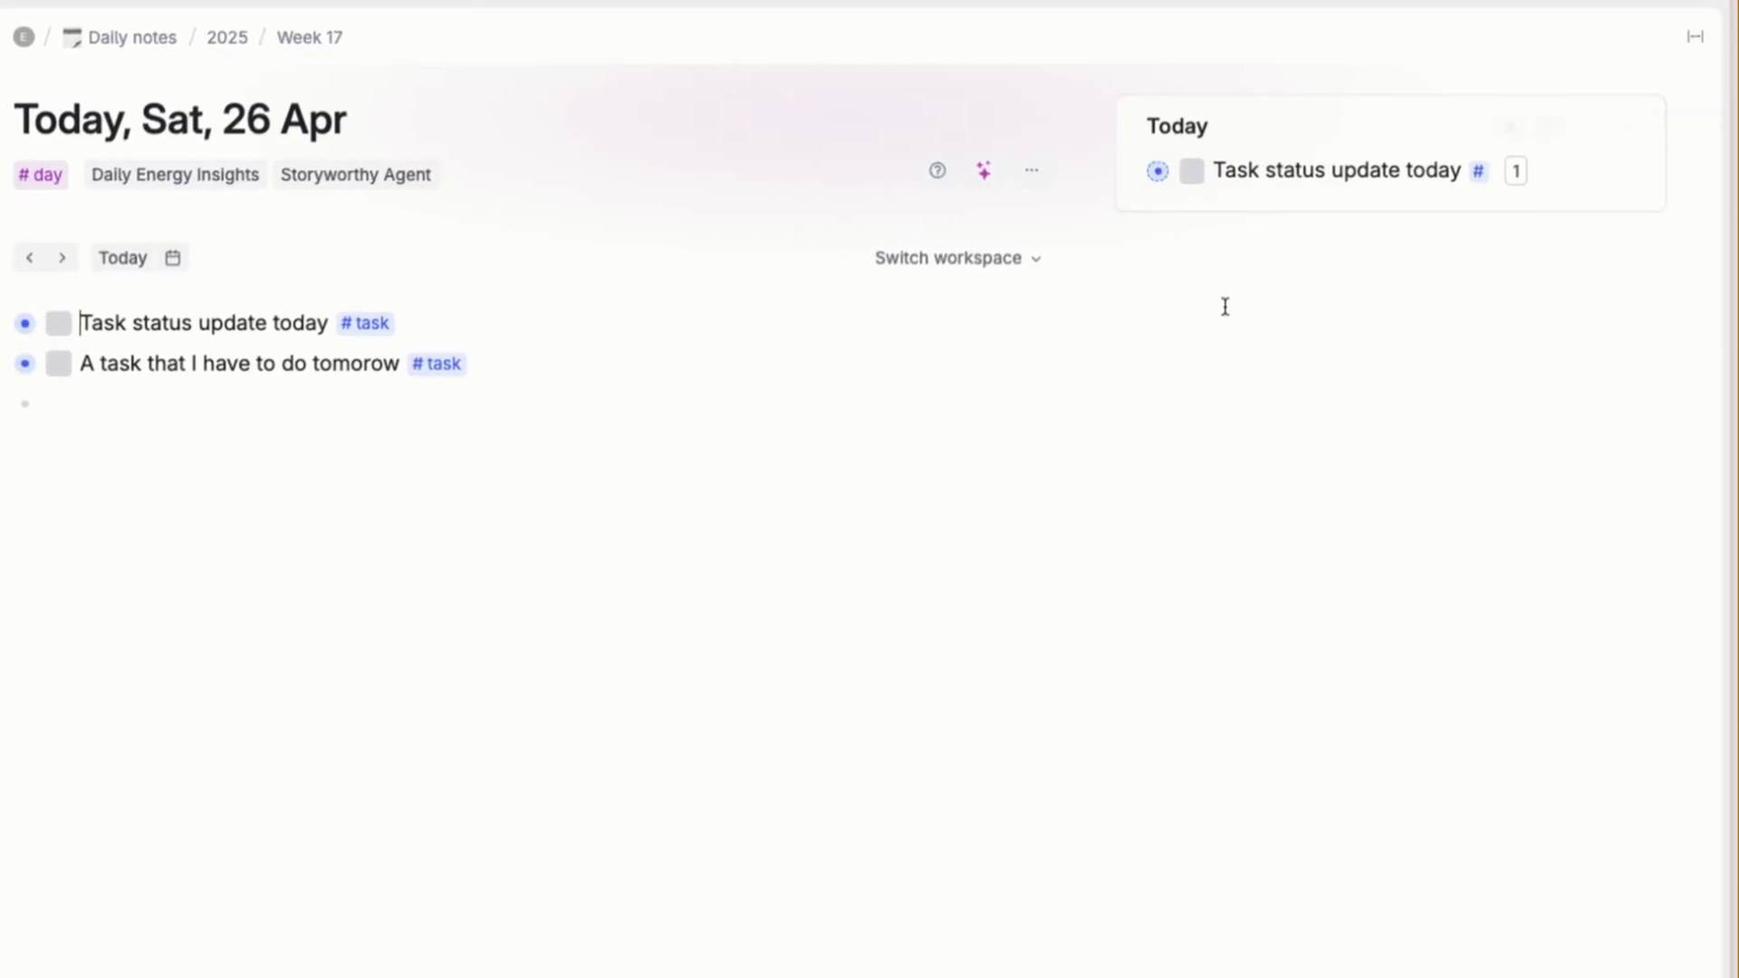
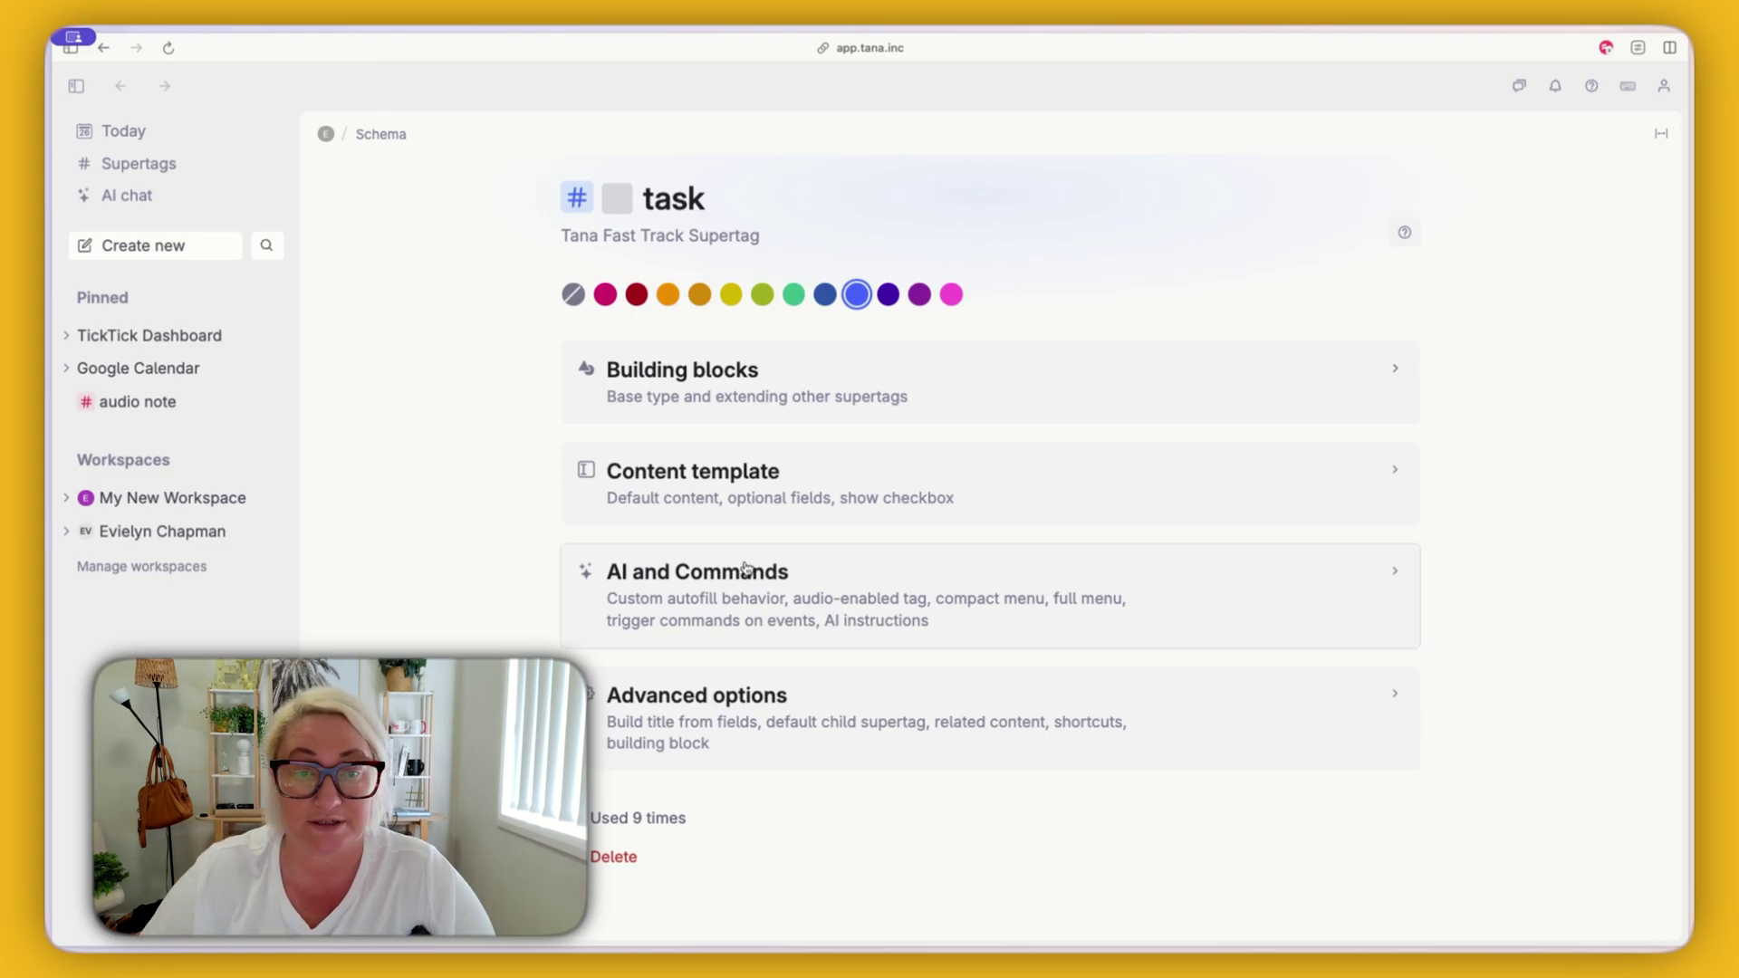
- Add a + group to the task tag's compact menu with a child node named Today, converted to a command
left_click(757, 598)
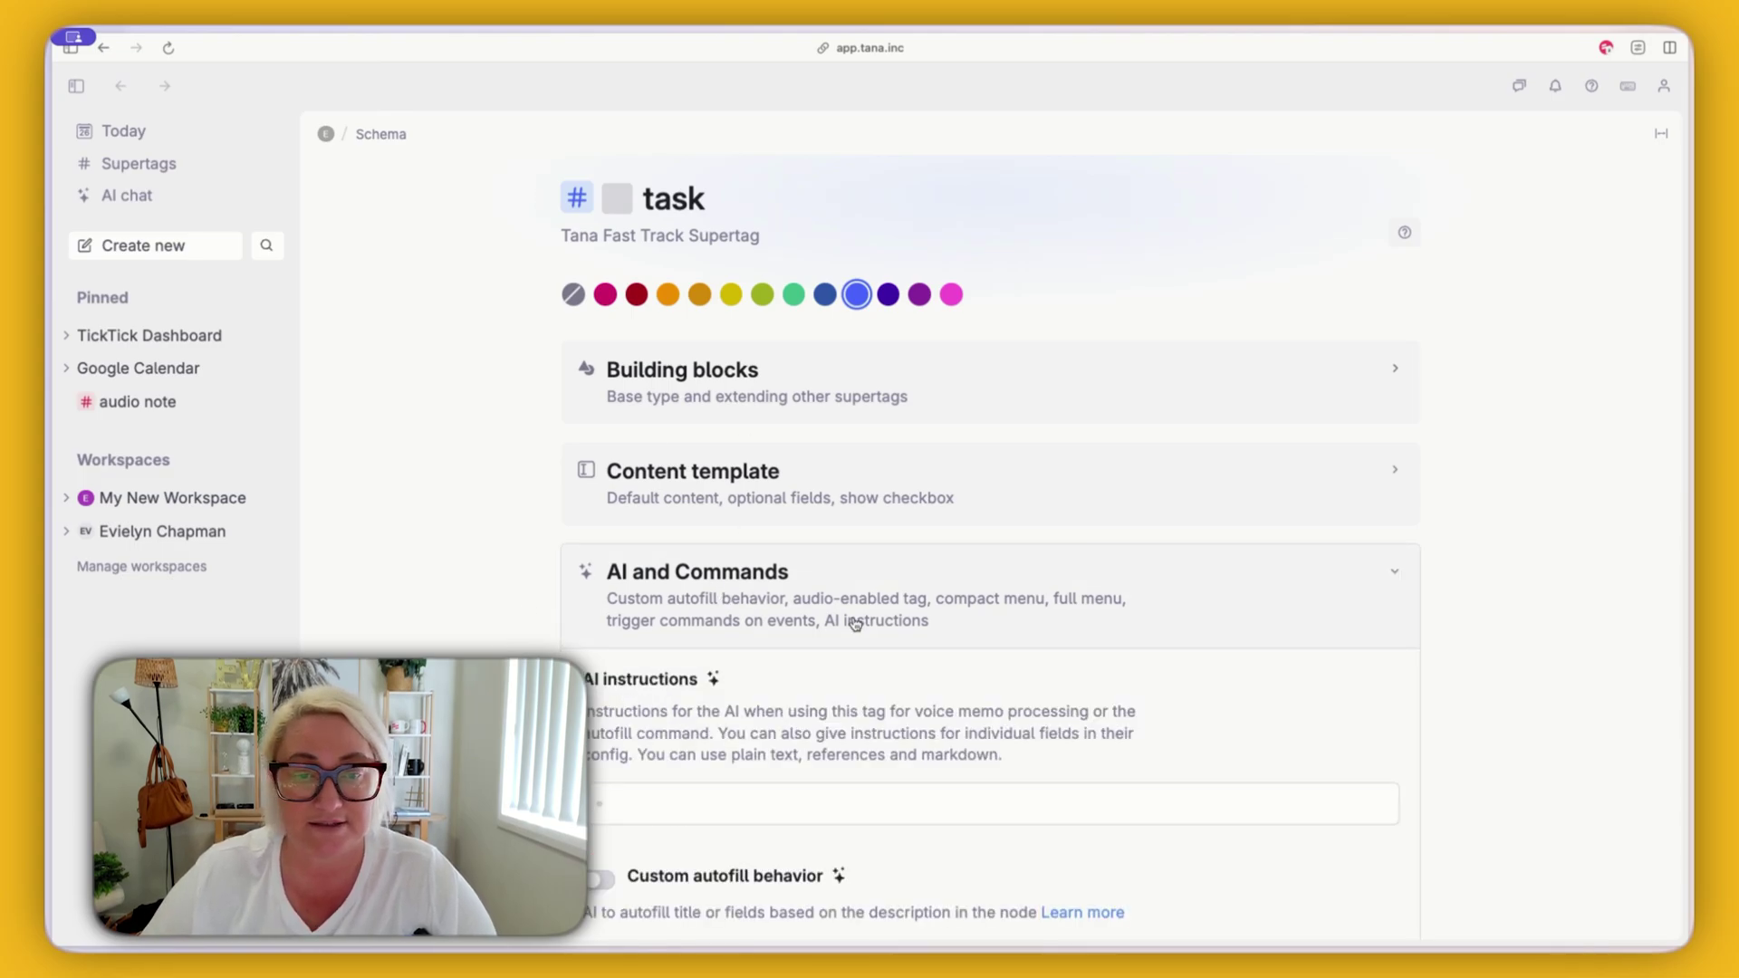
scroll(852, 613, "down", 10)
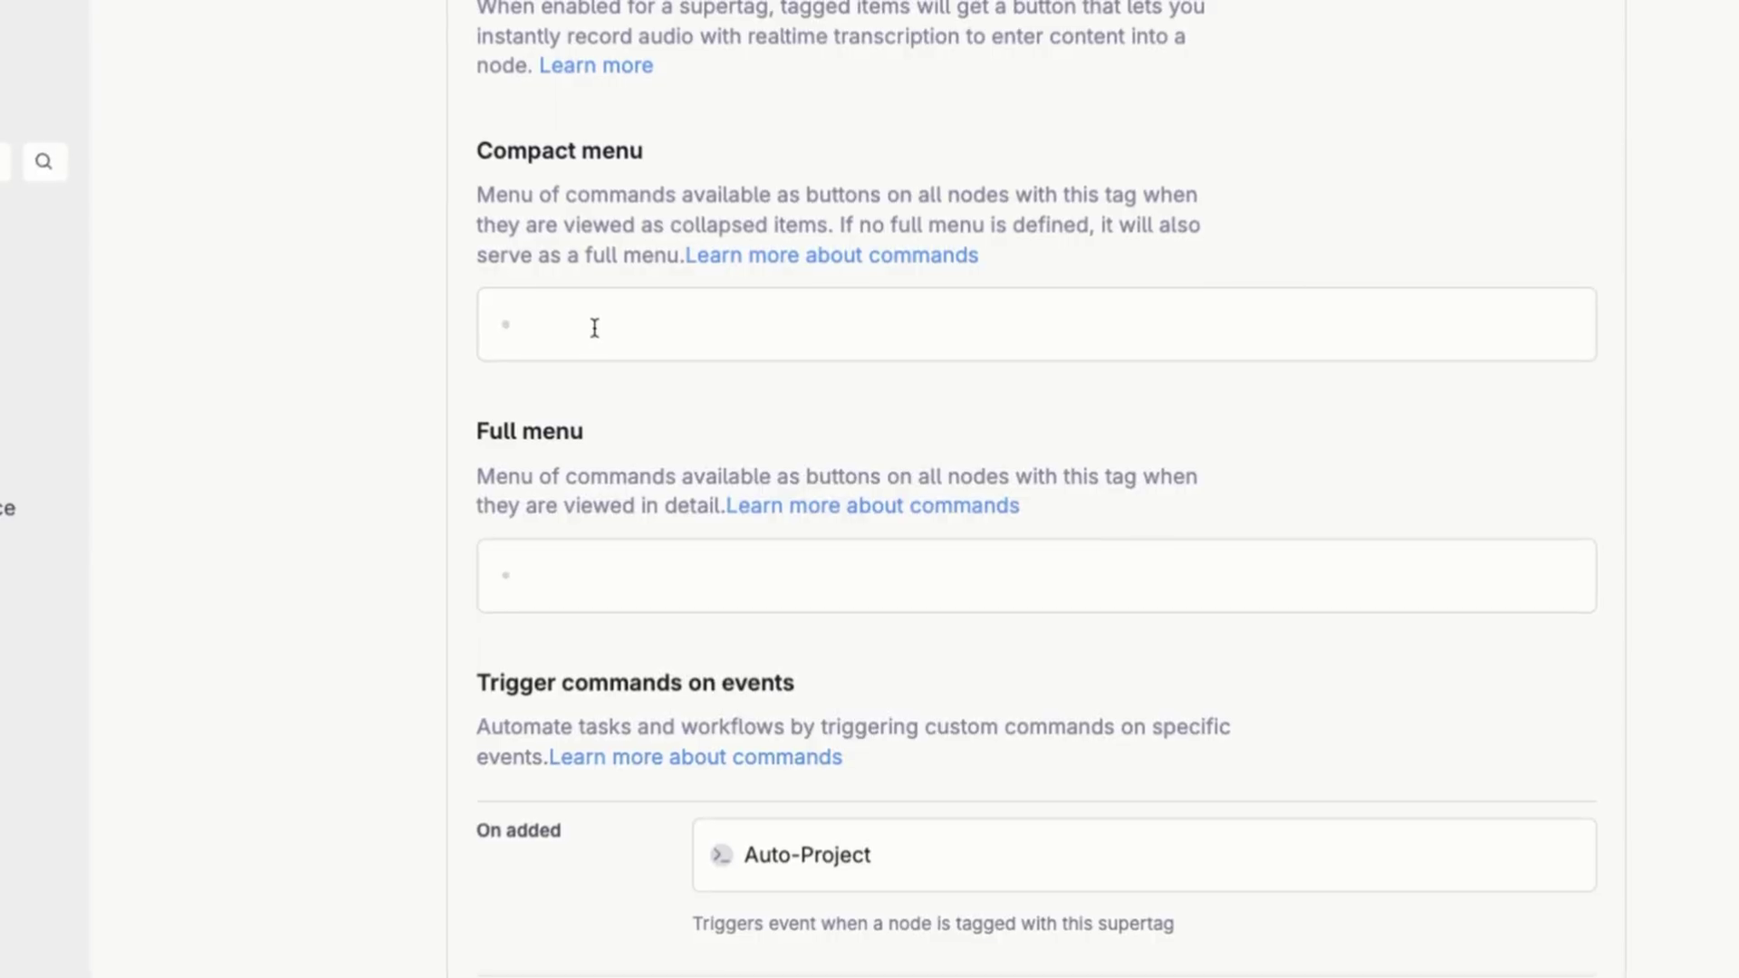
left_click(594, 328)
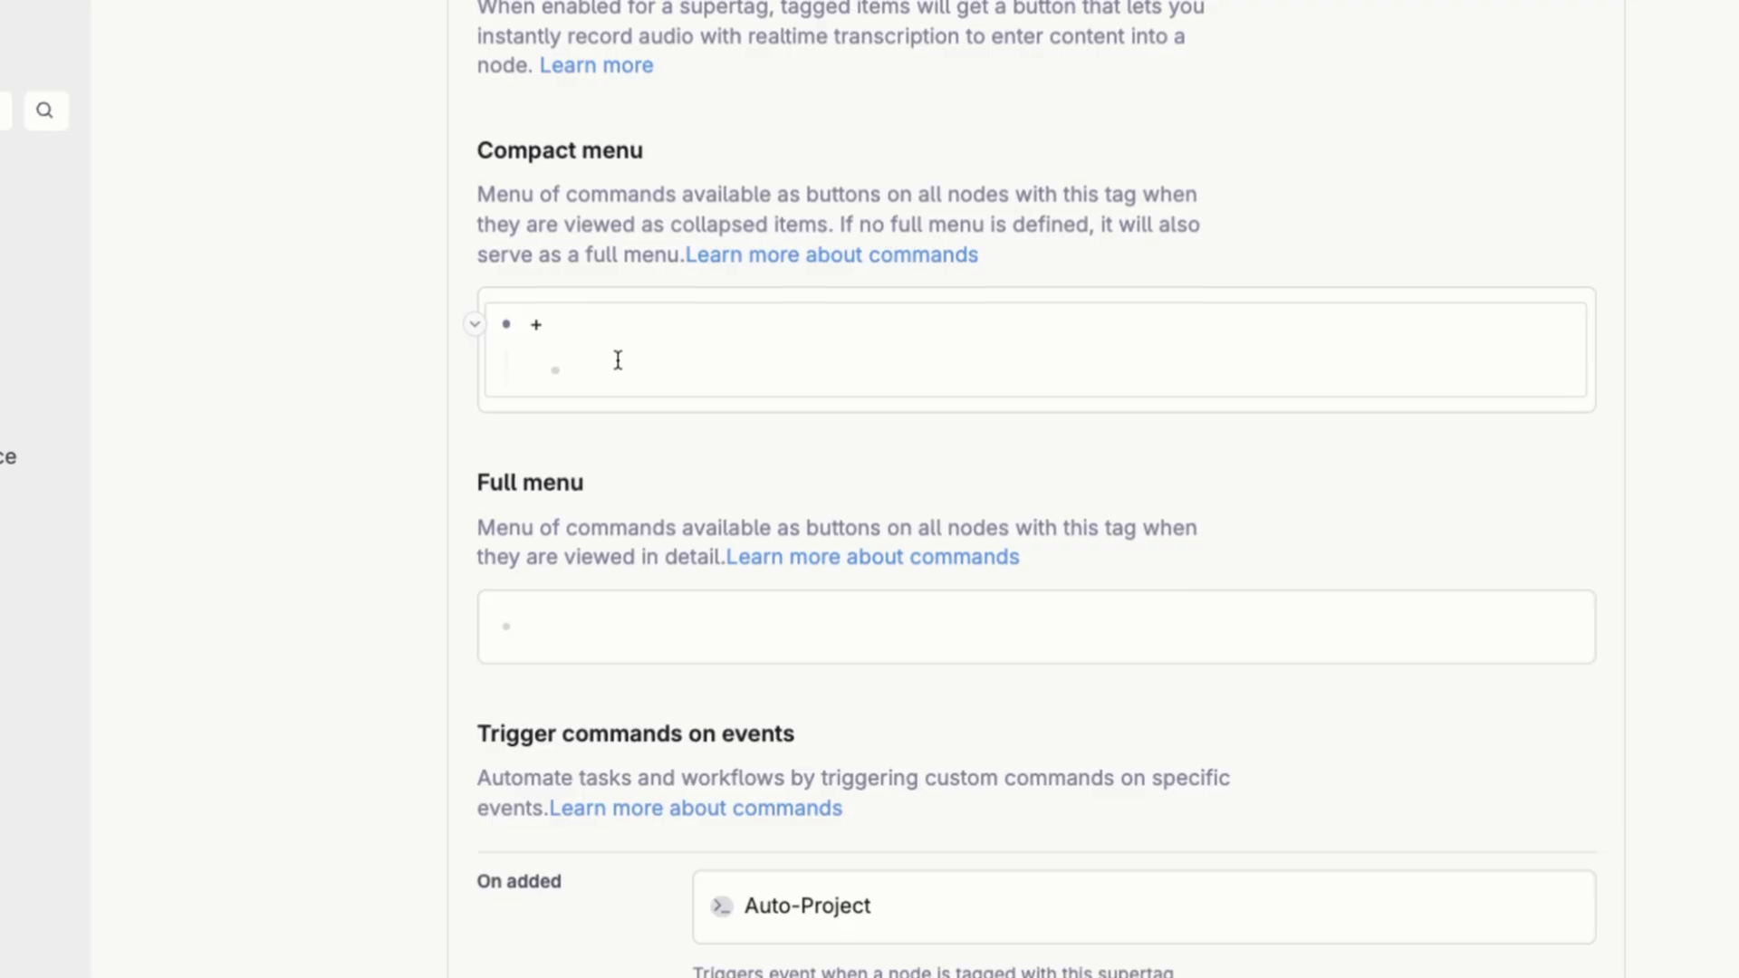
type("Today")
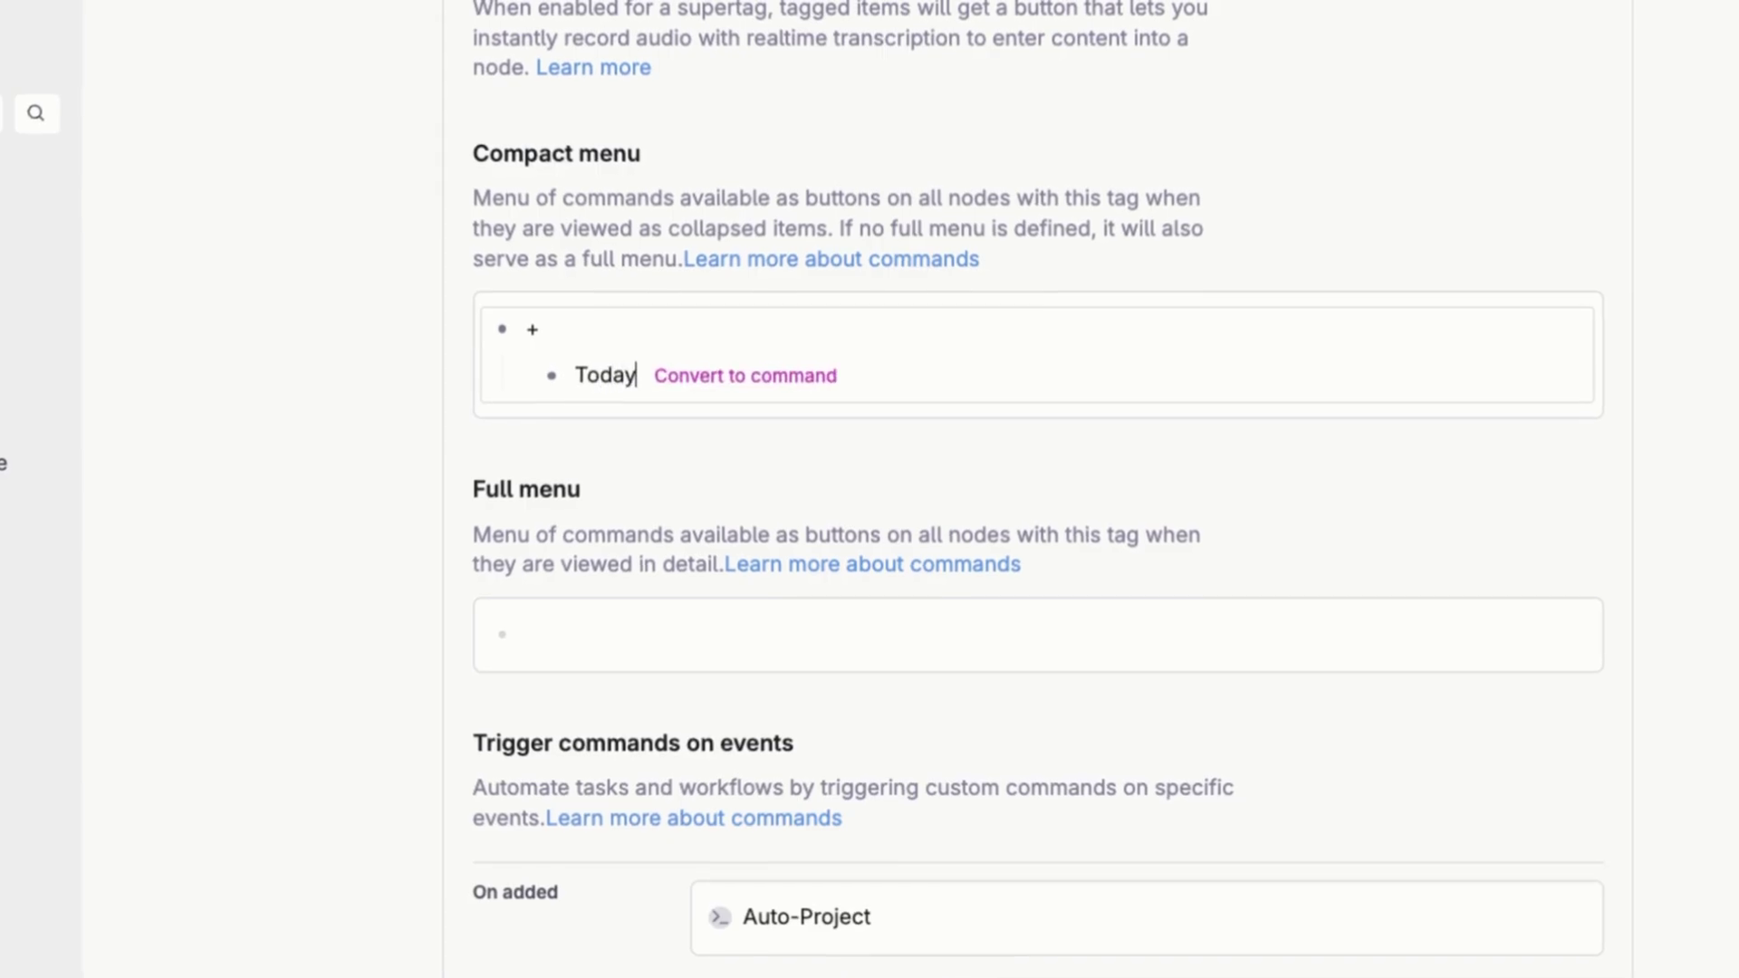
left_click(732, 391)
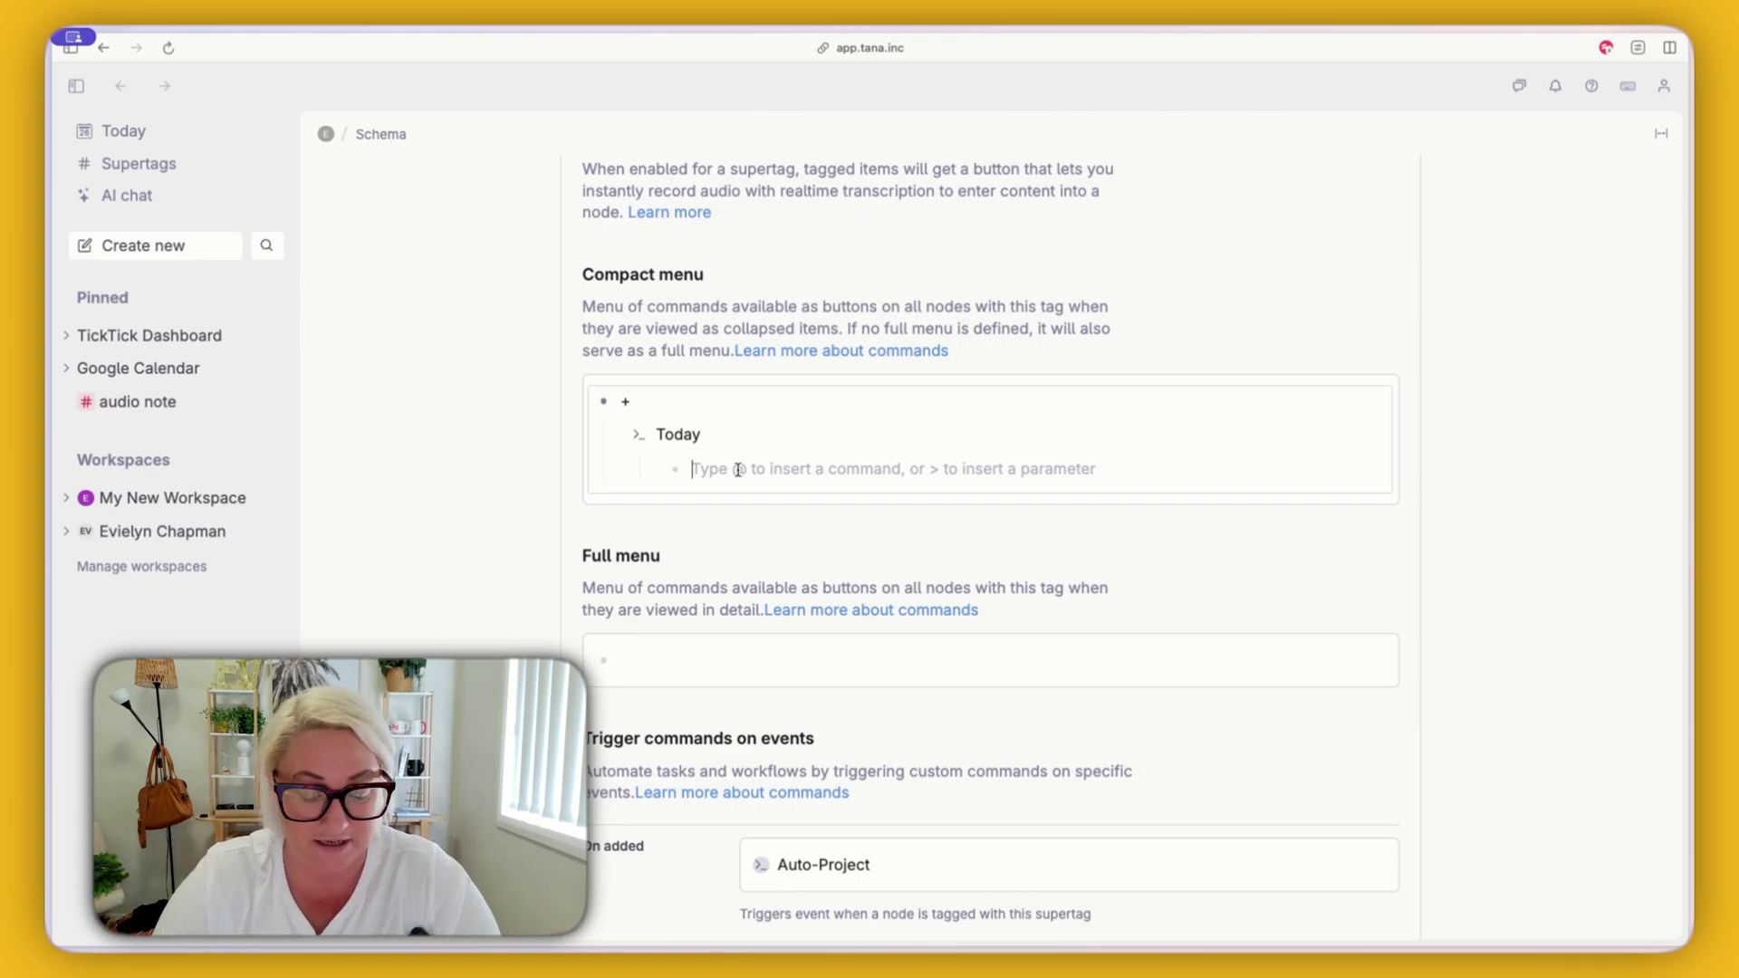
- Insert the Insert relative date system command under the Today command
type("@set")
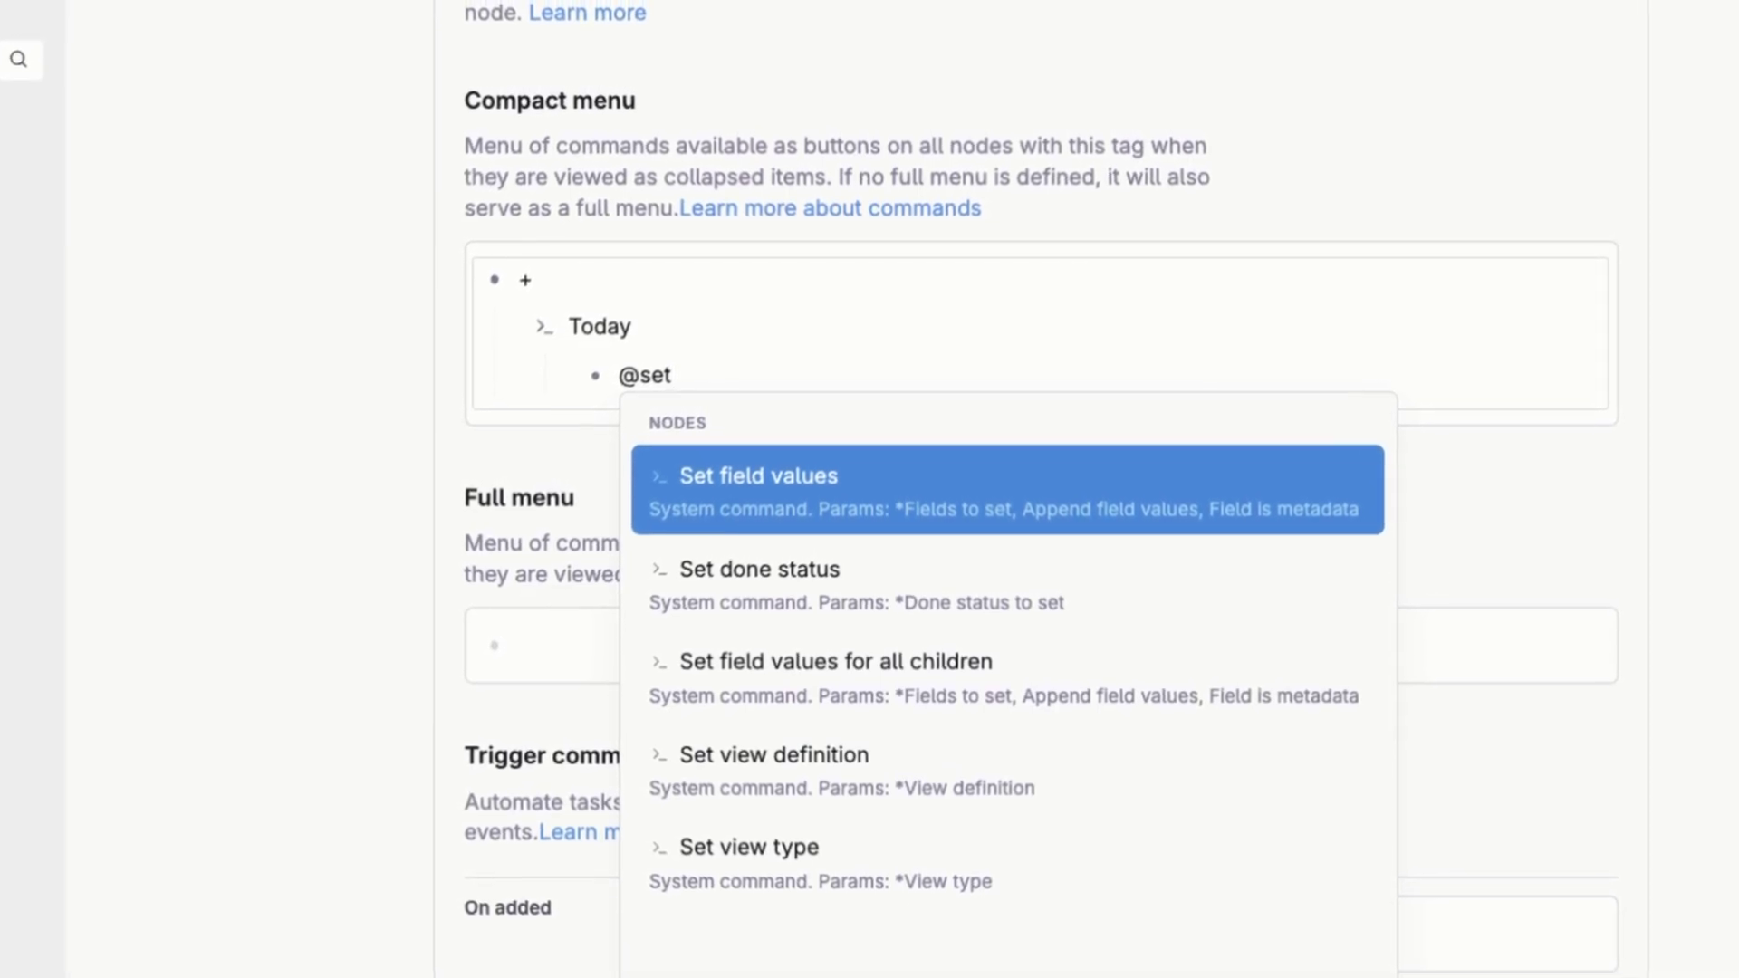
key("BackSpace")
key("BackSpace")
key("BackSpace")
type("relat")
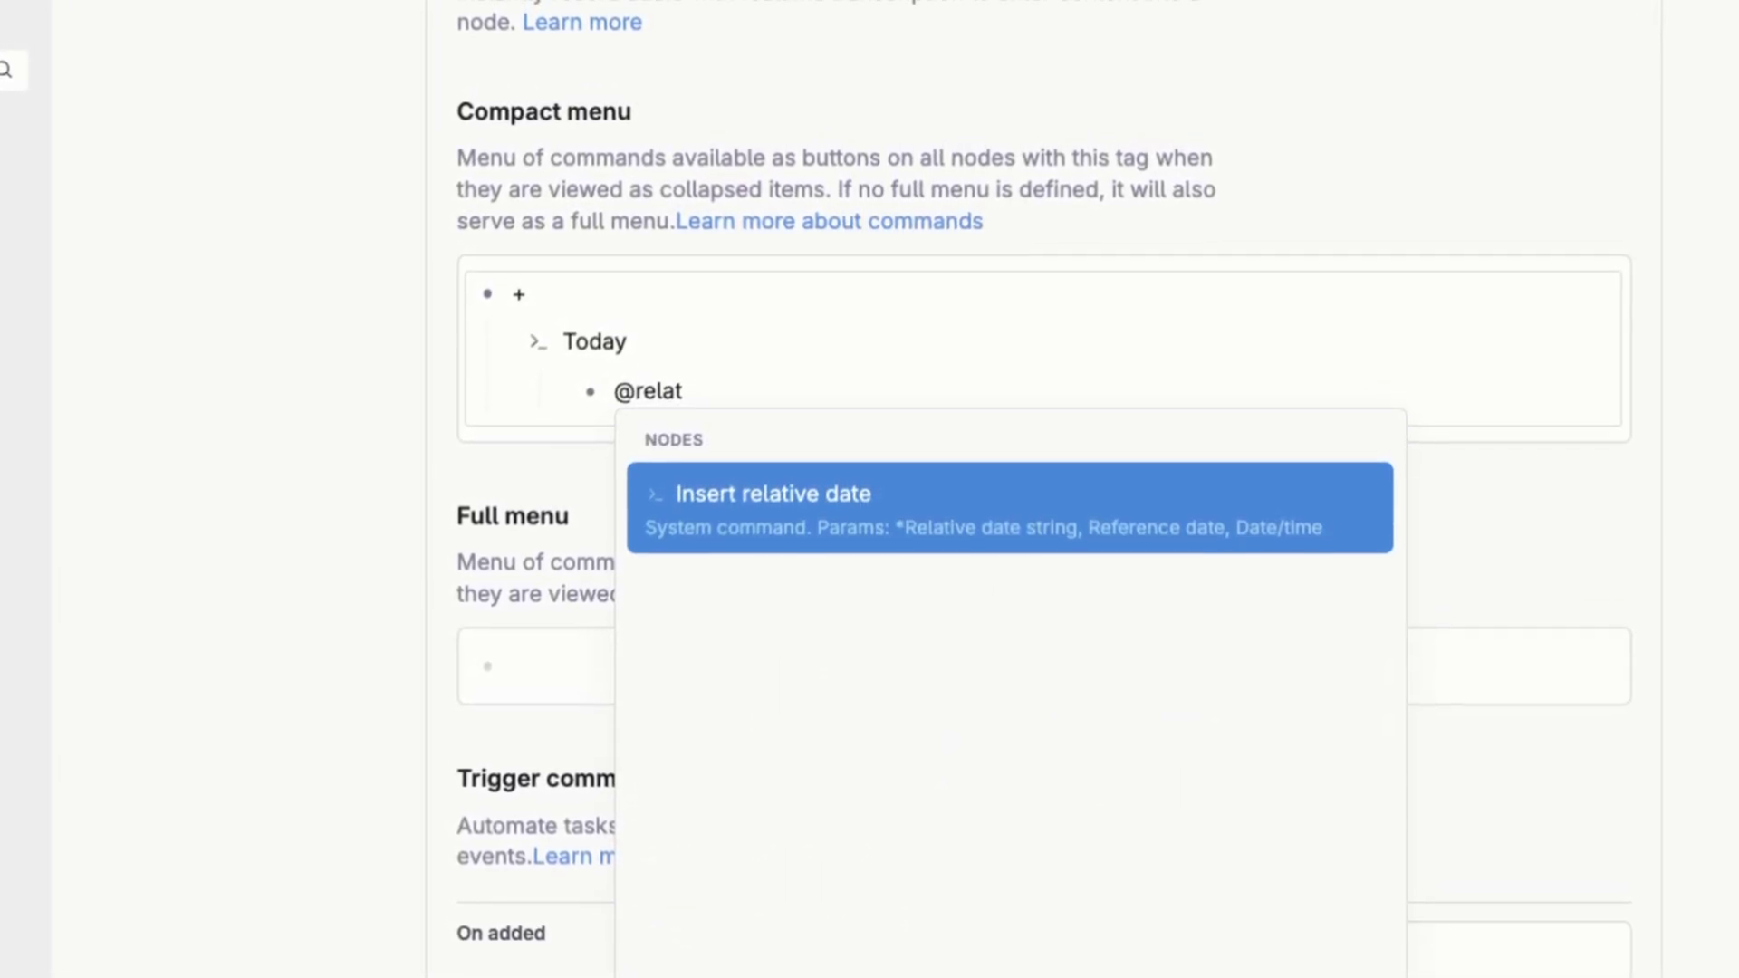
key("Return")
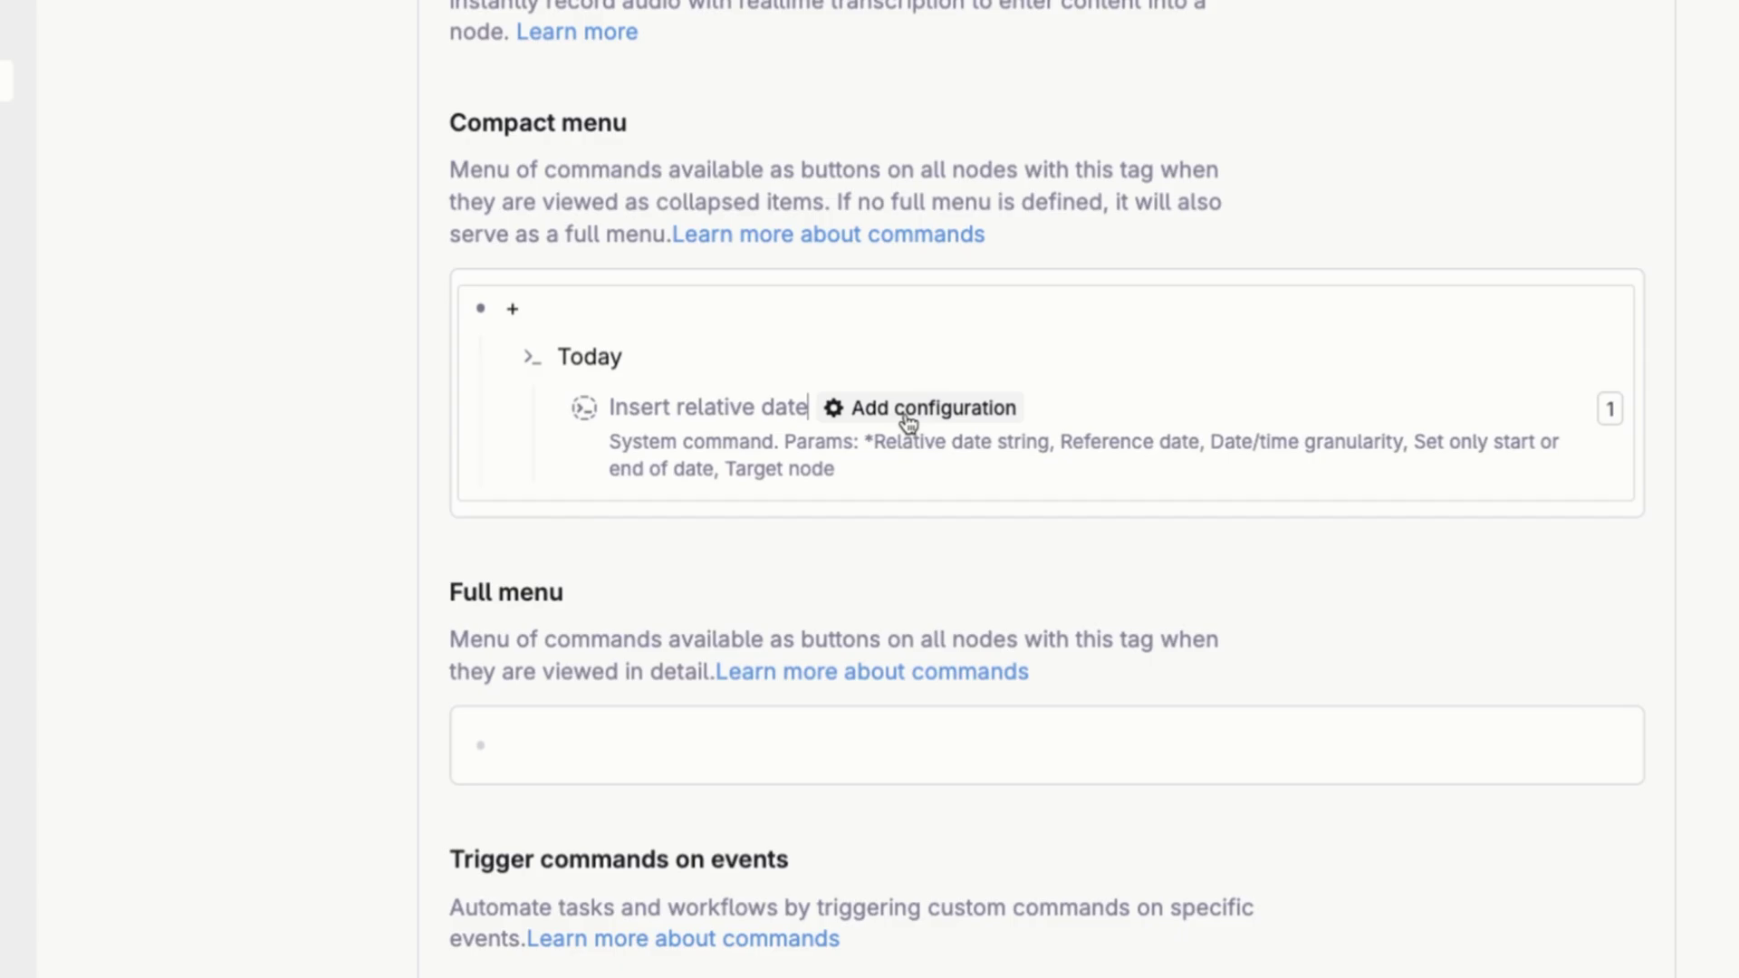
- Configure the Insert relative date command with the Relative date string Today and add a Target node parameter
left_click(911, 419)
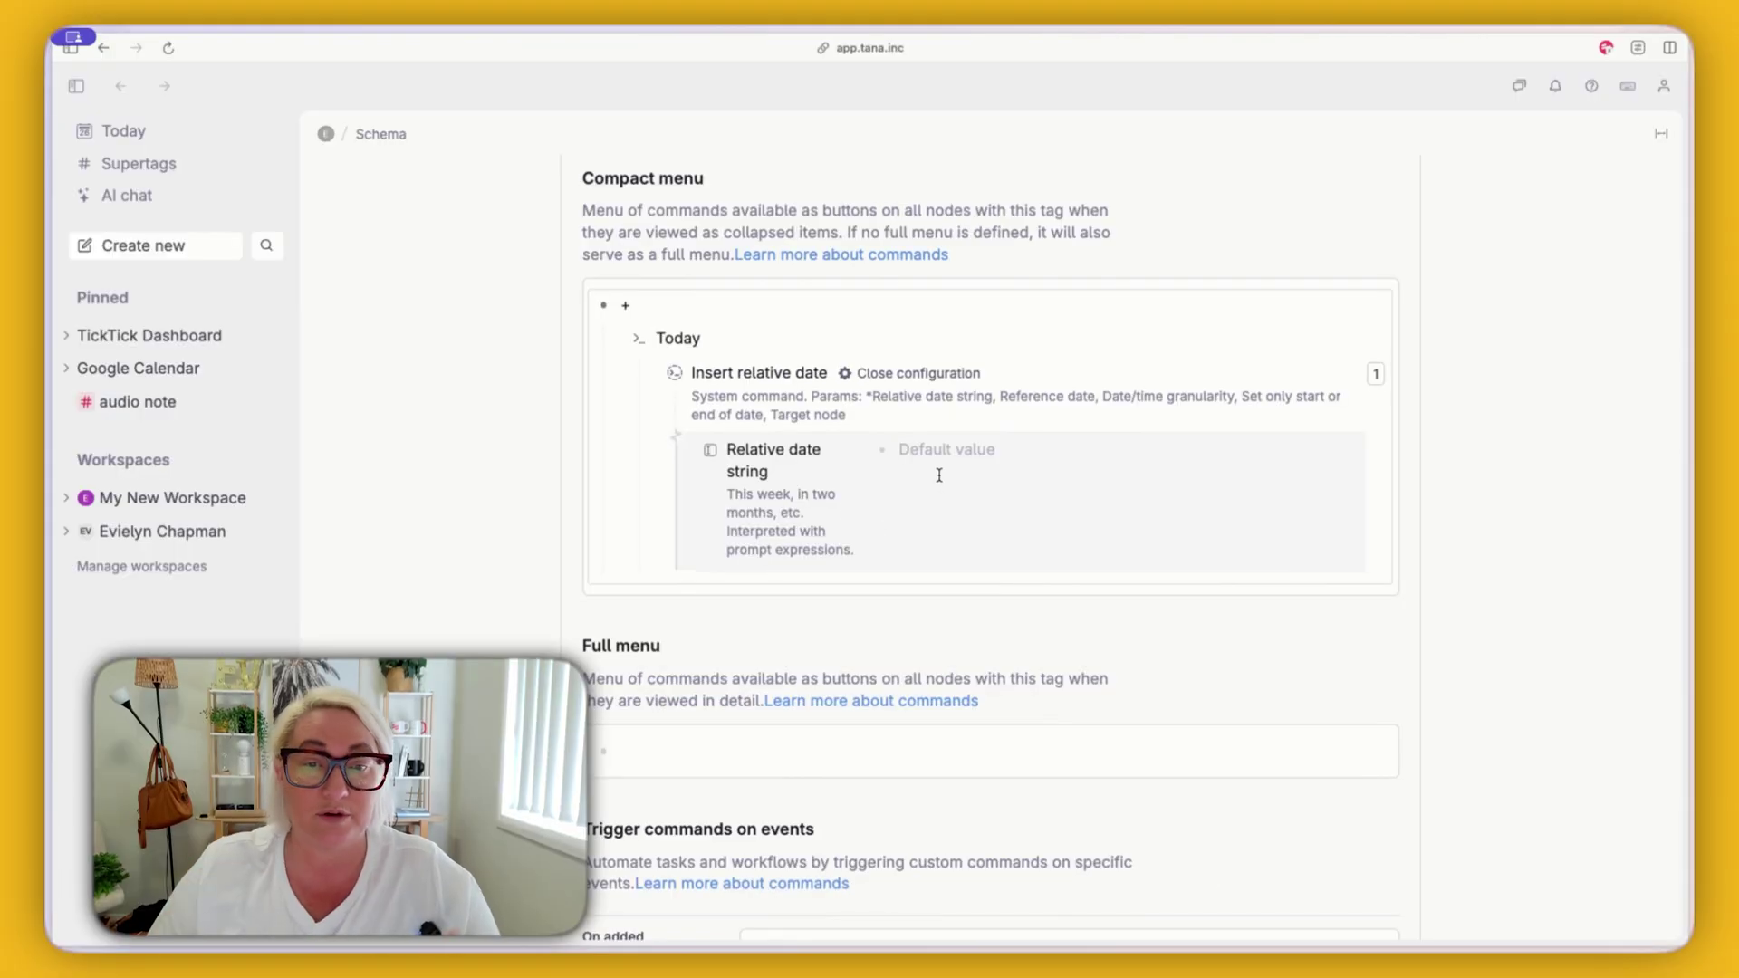
type("Today")
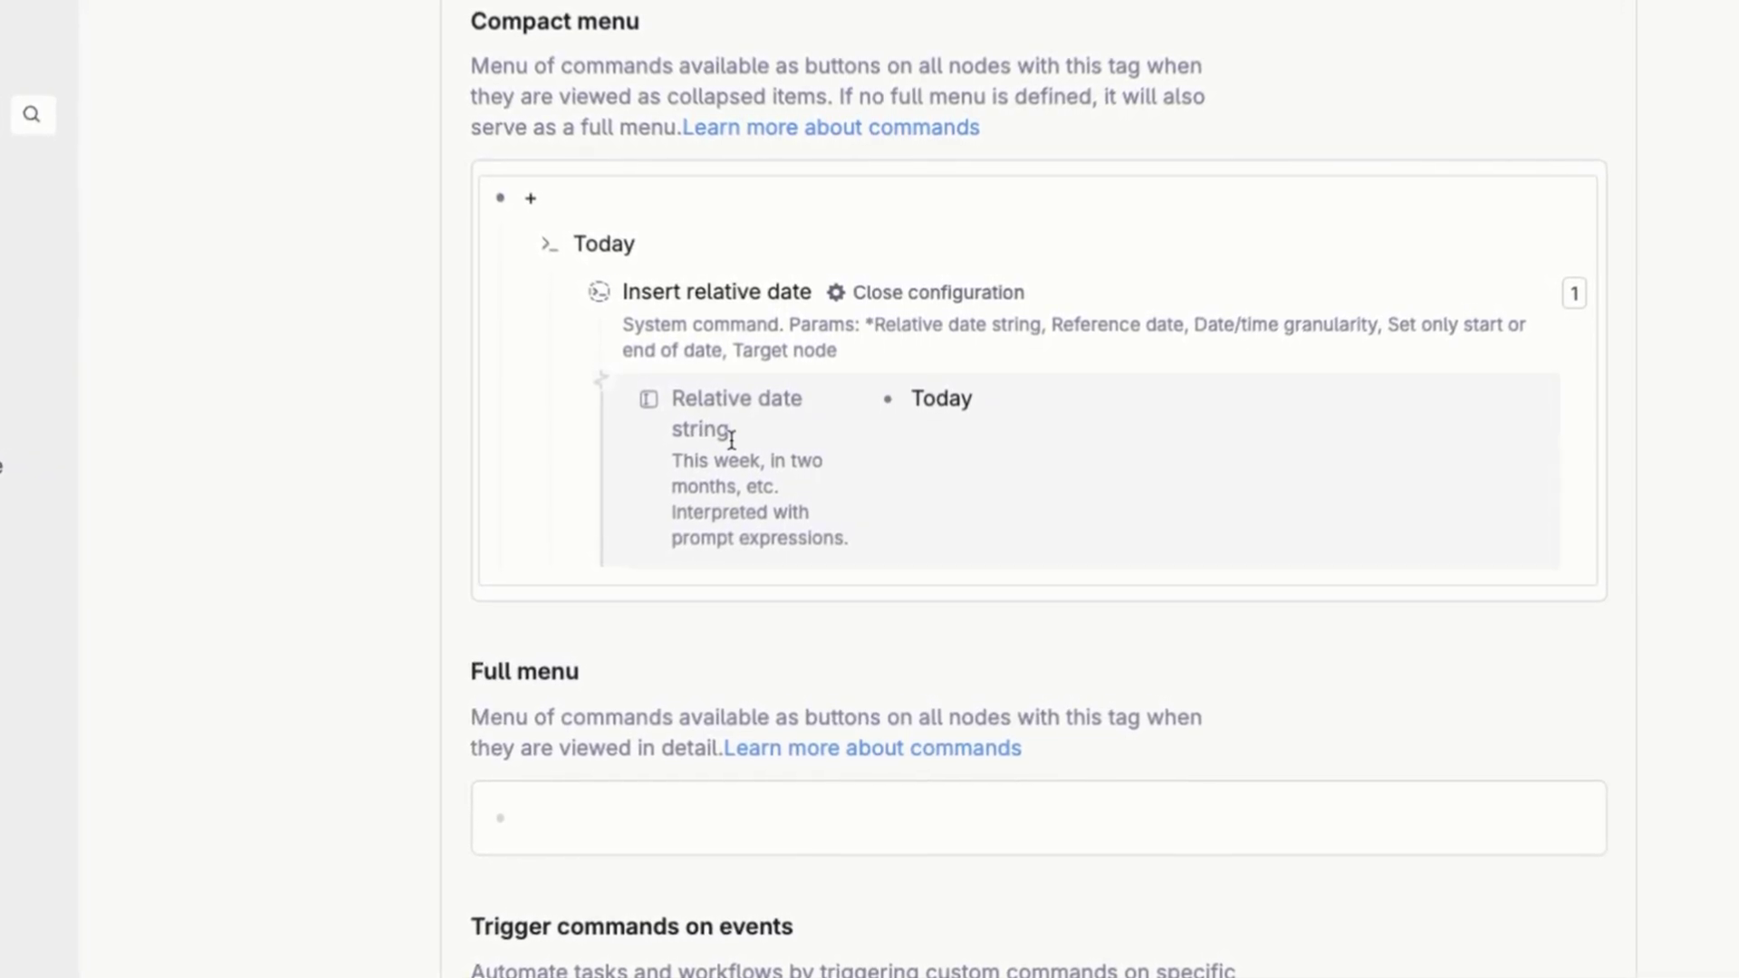
key("Return")
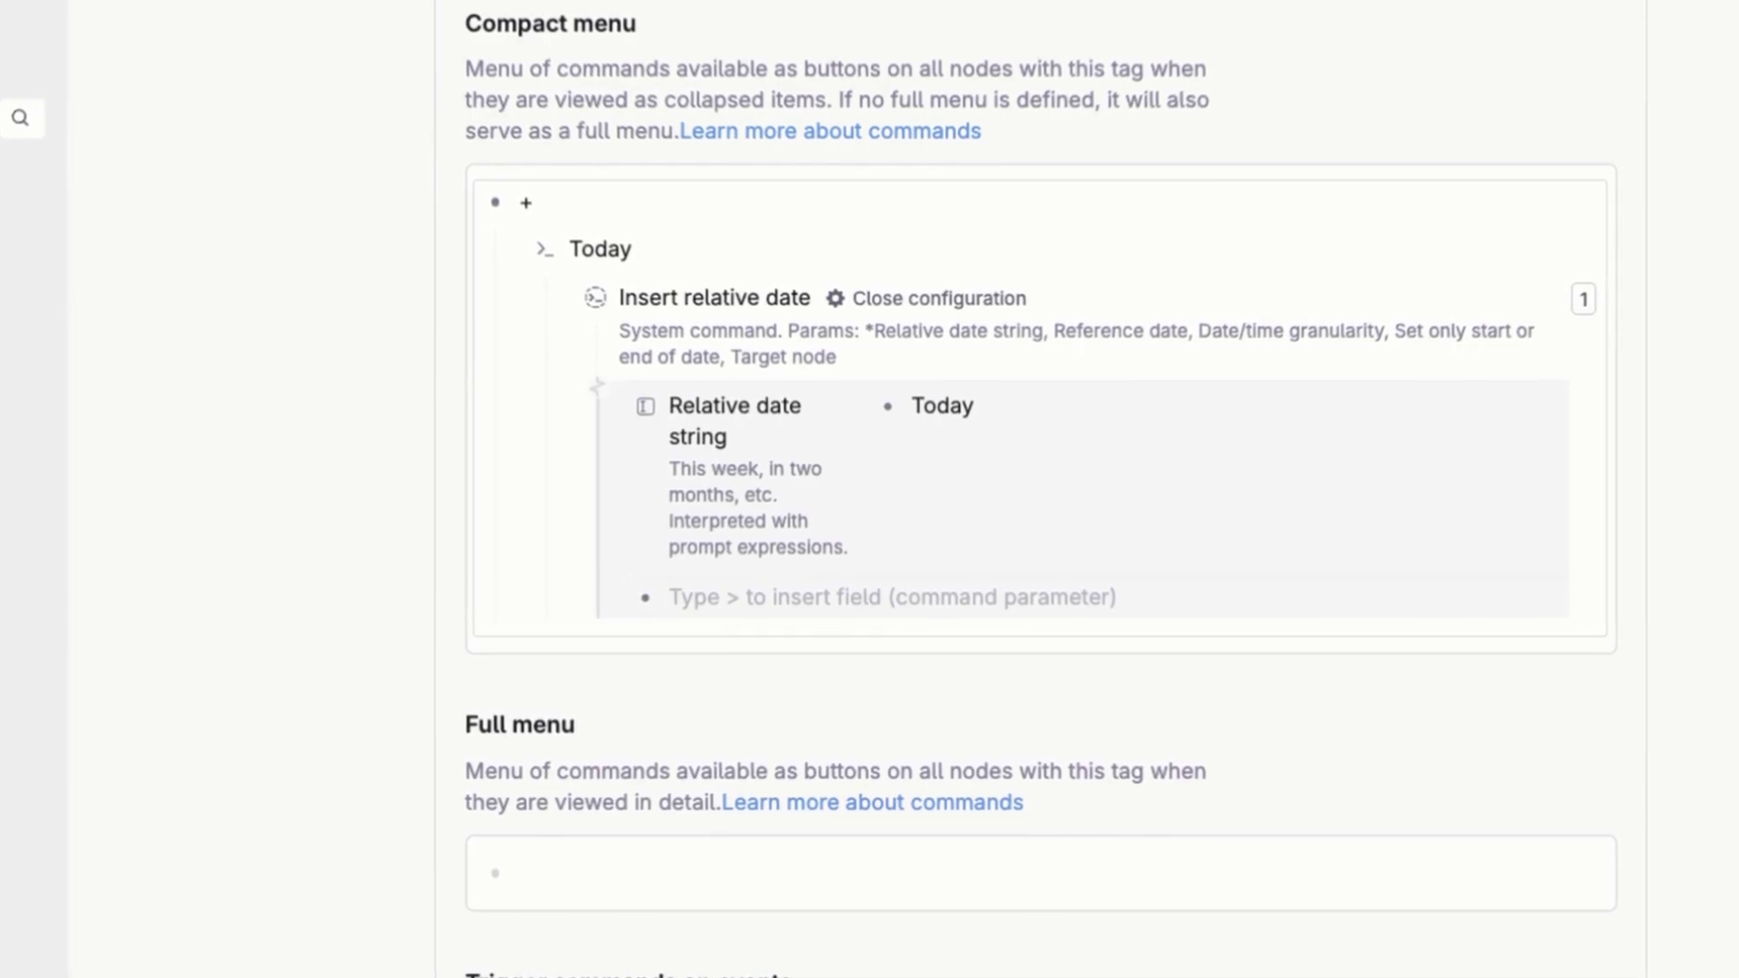
type(">")
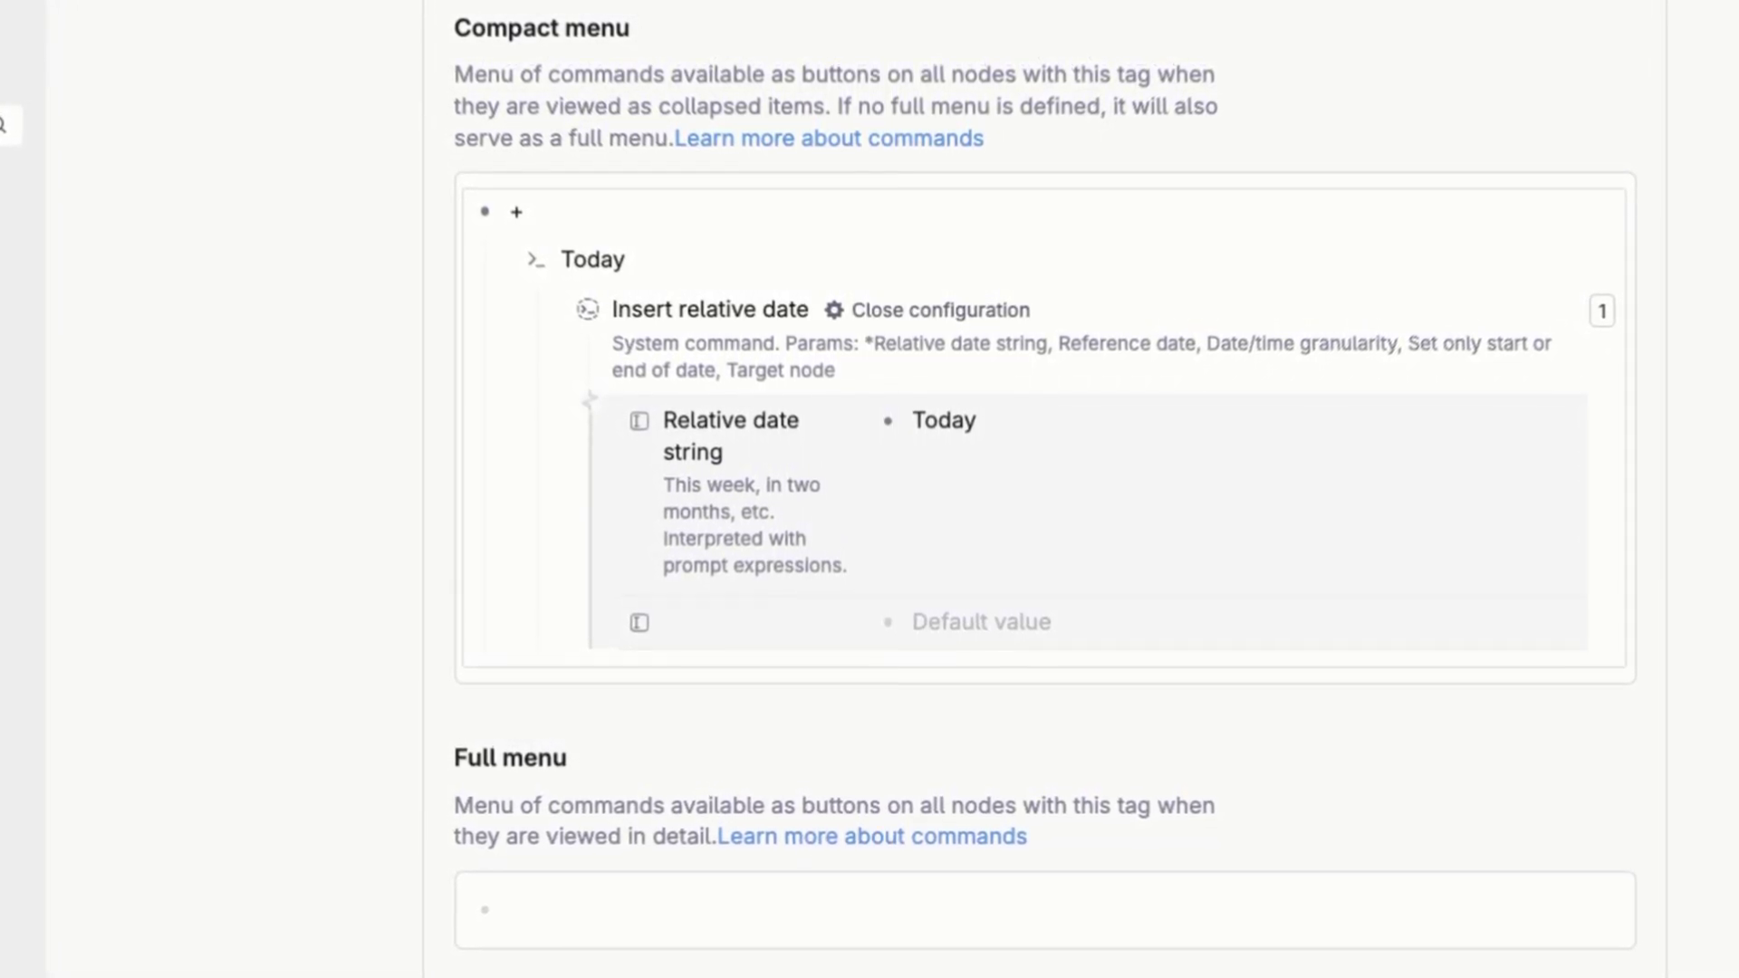
type("tar")
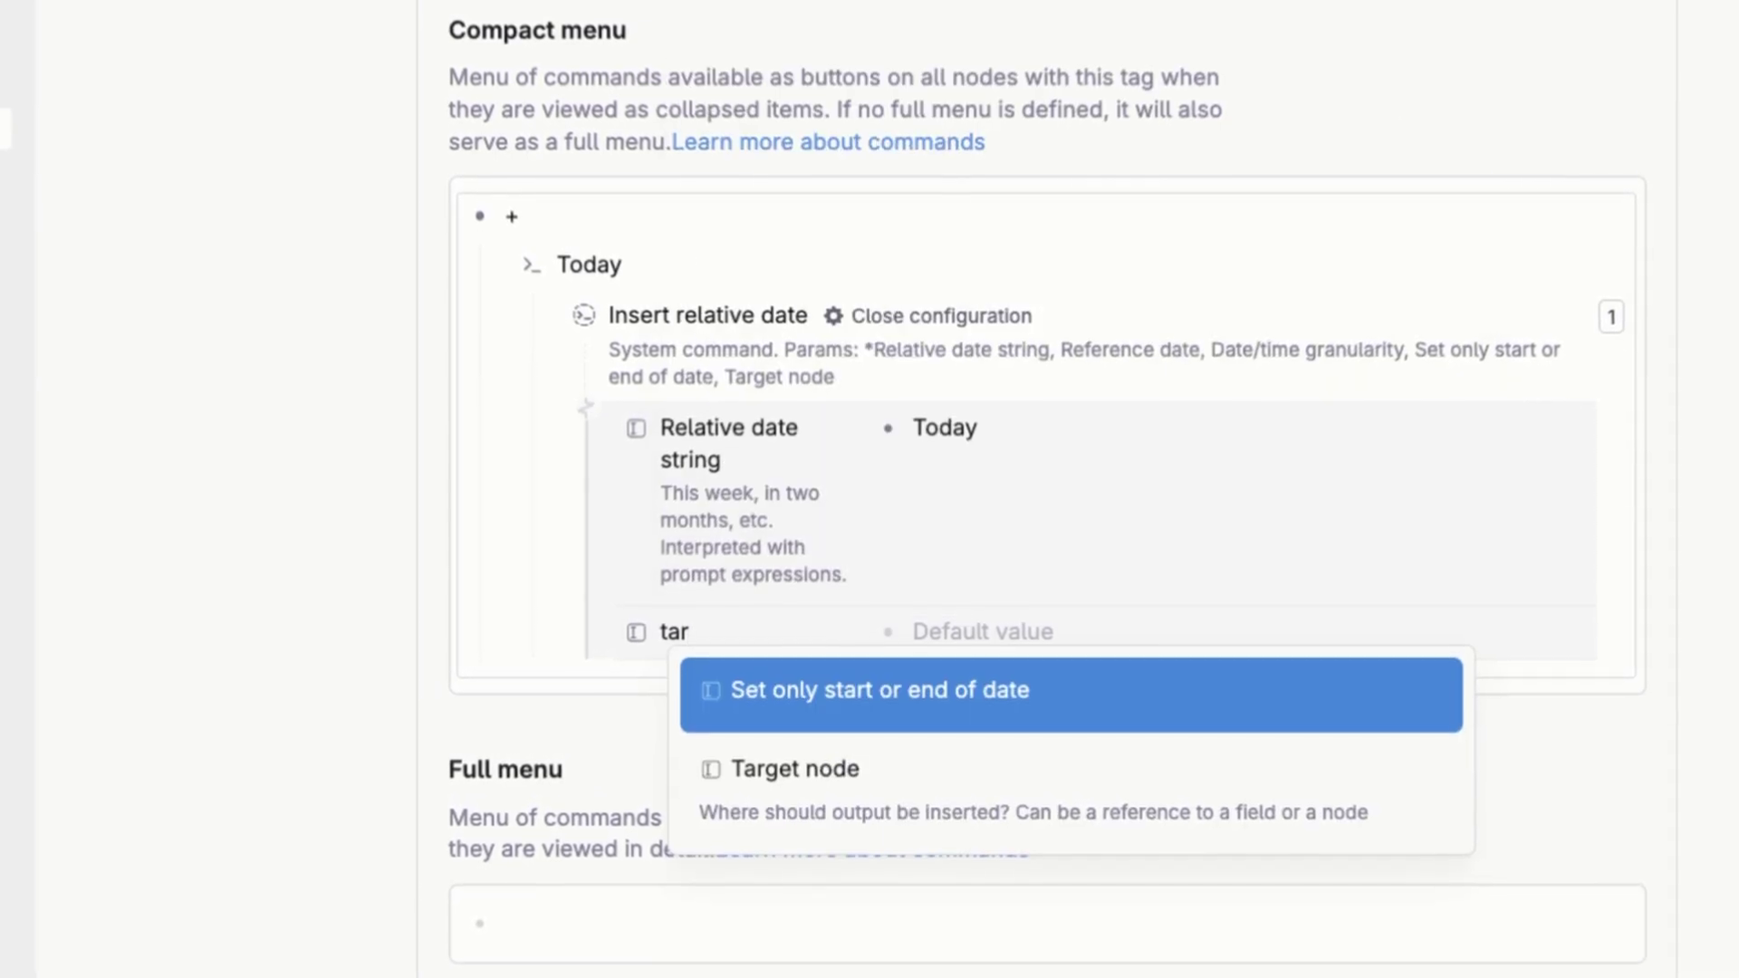
key("Down")
key("Return")
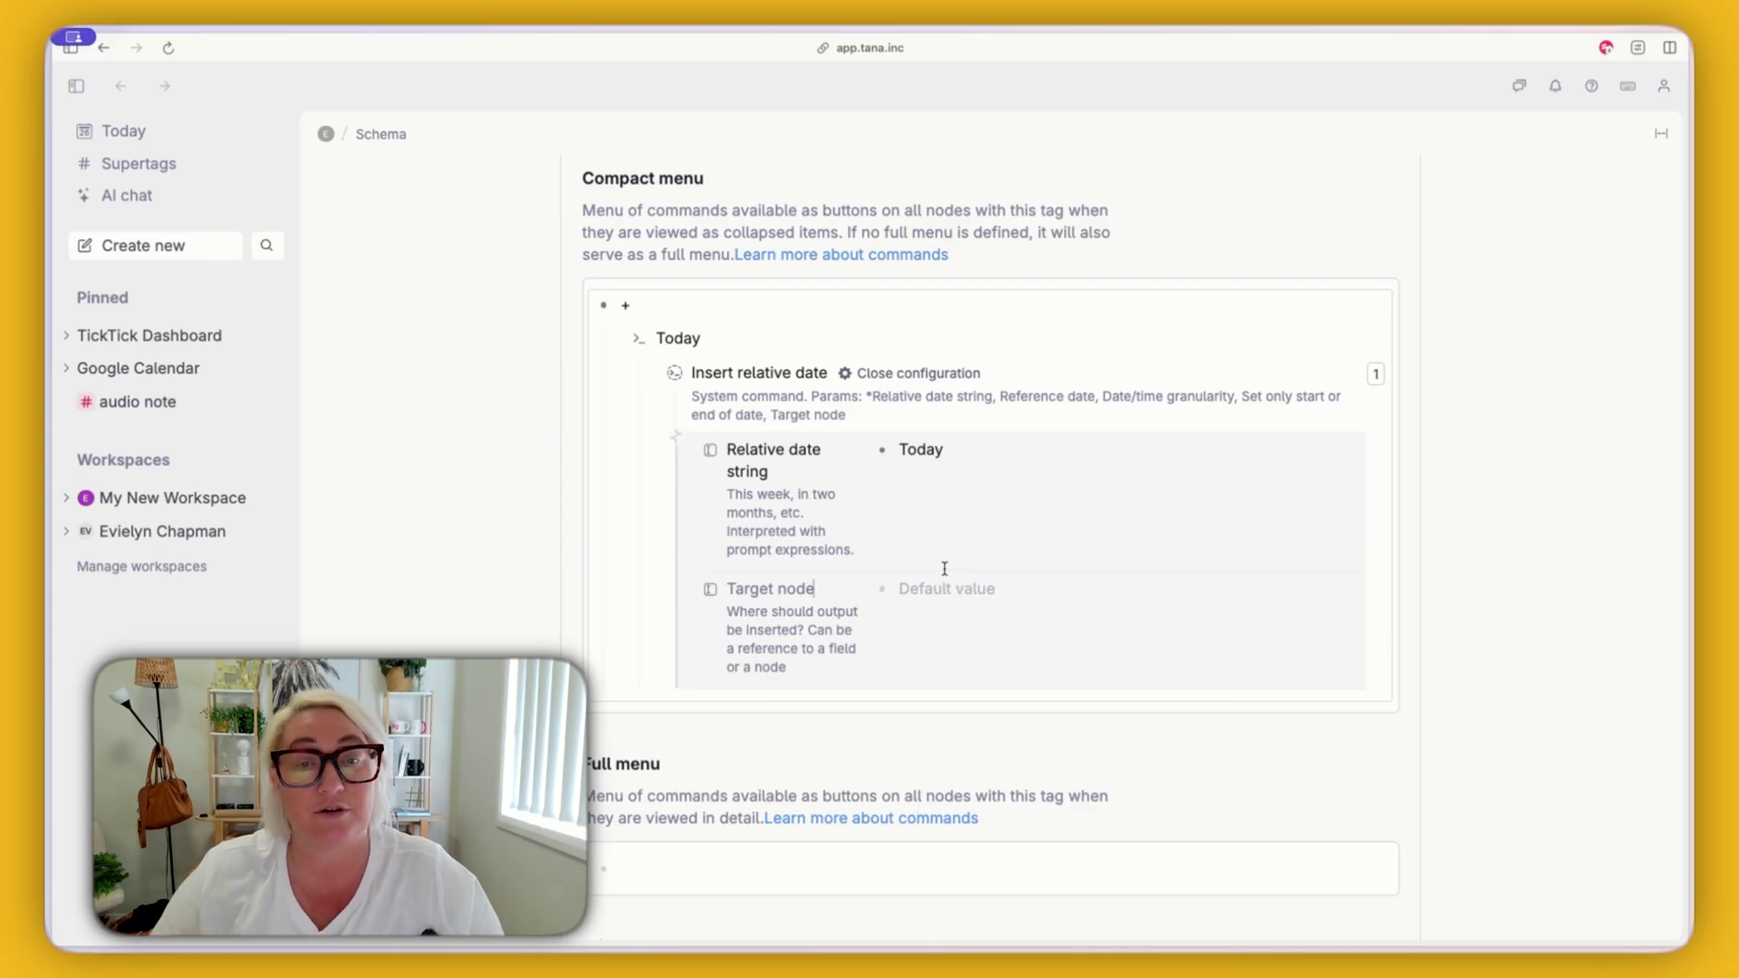
- Set the Insert relative date command's Target node to the Date (Master) field, and show the Today list in the TickTick Dashboard
scroll(944, 568, "up", 10)
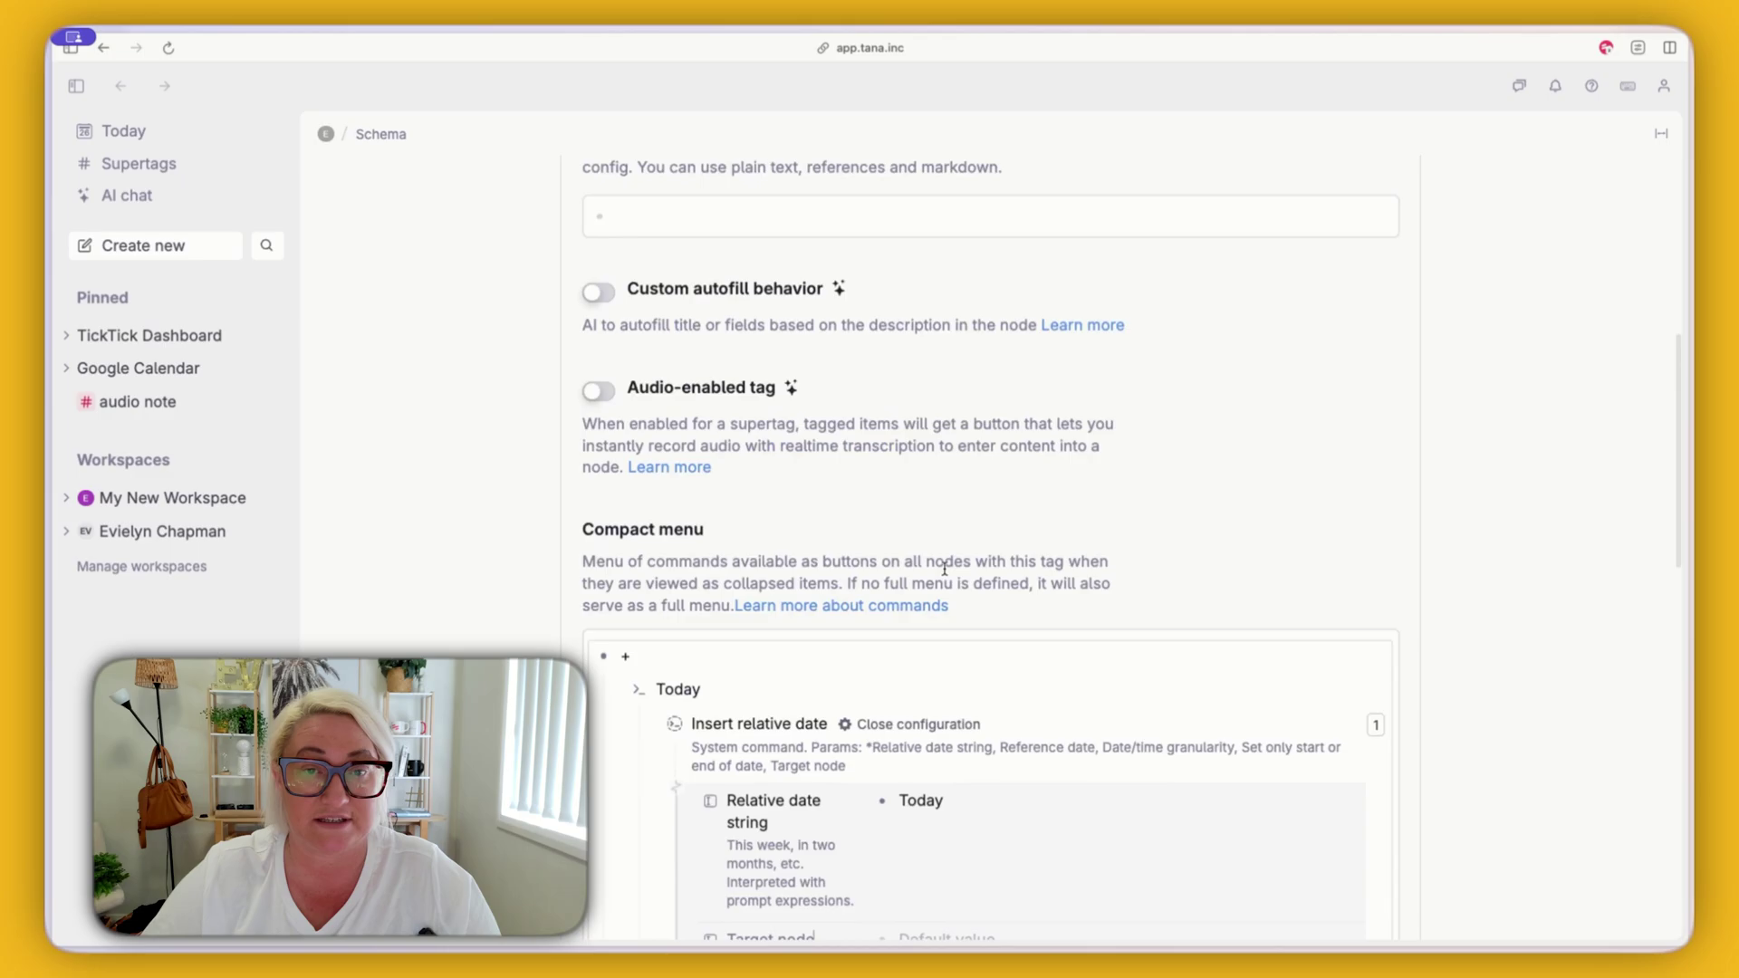
left_click(682, 462)
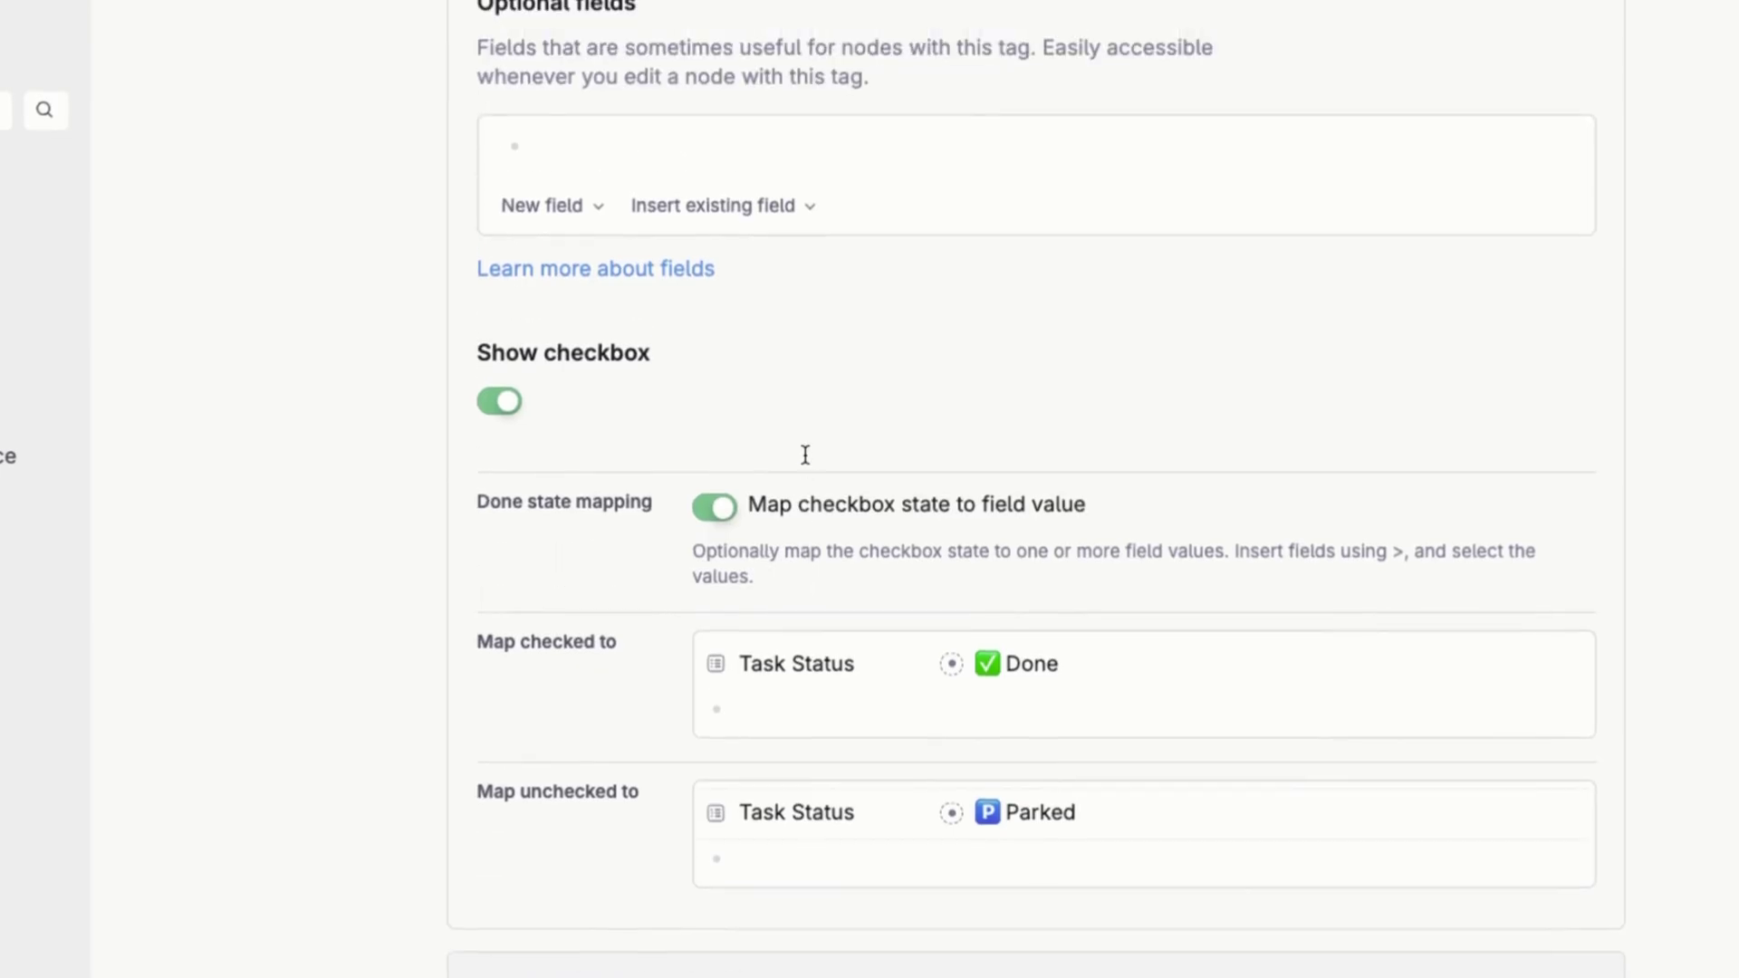
scroll(820, 508, "up", 8)
scroll(820, 507, "down", 2)
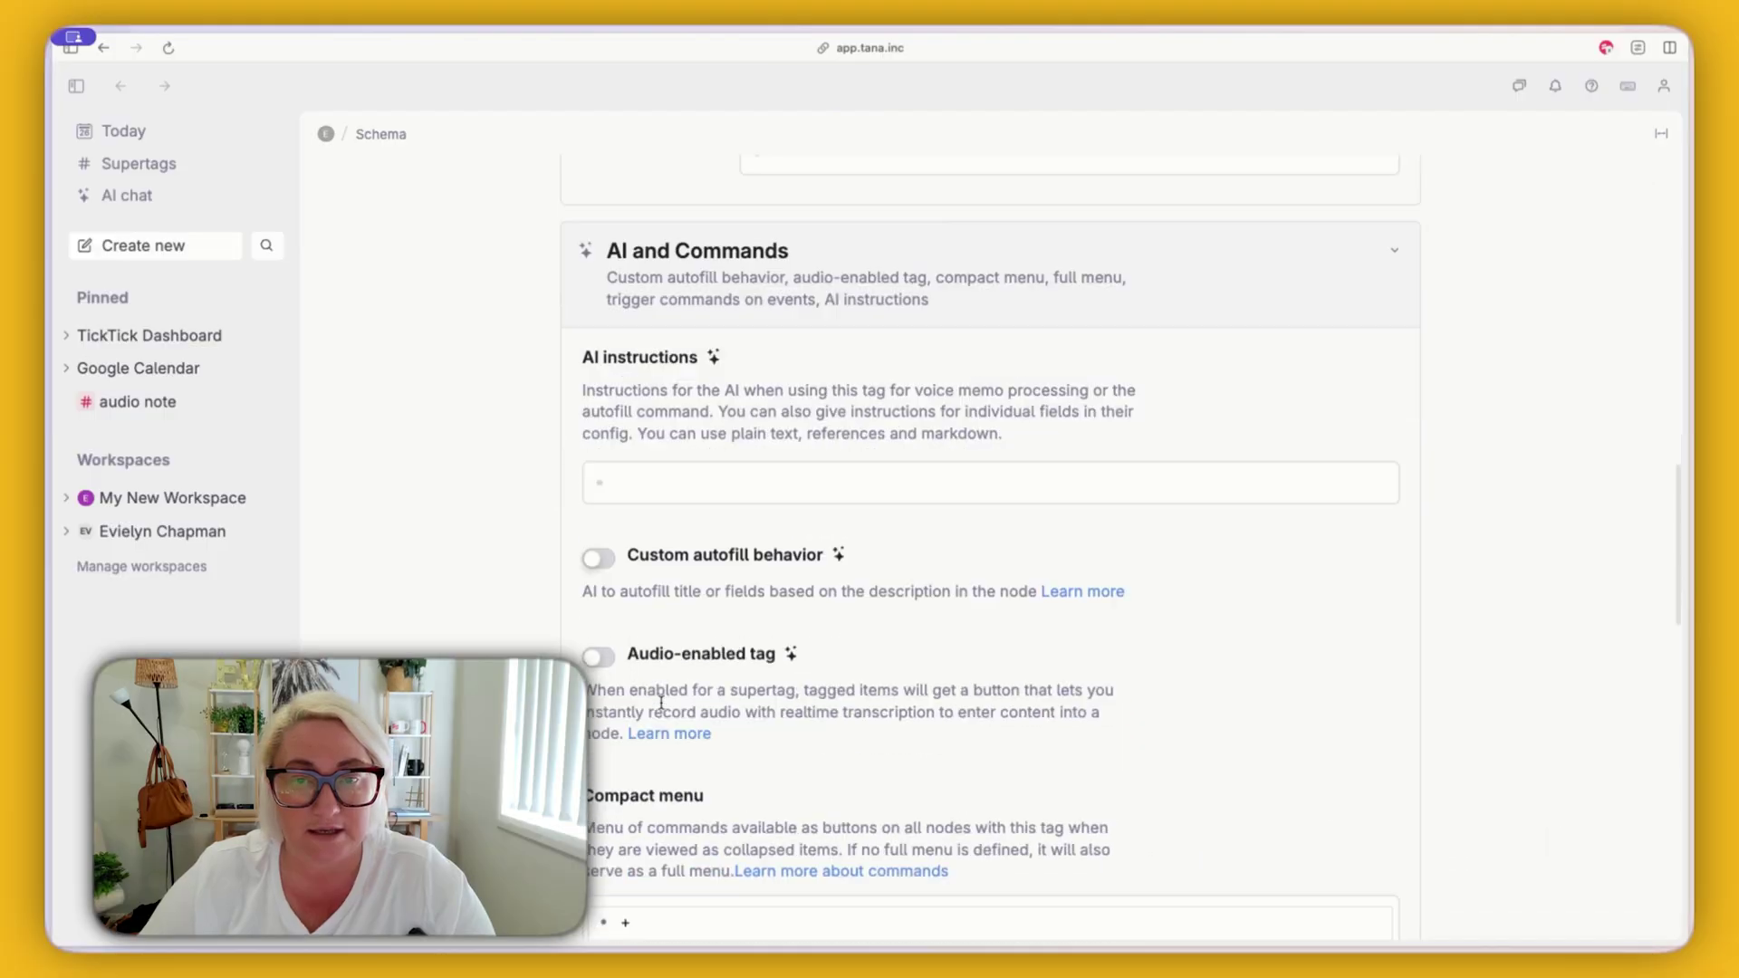
scroll(661, 702, "down", 10)
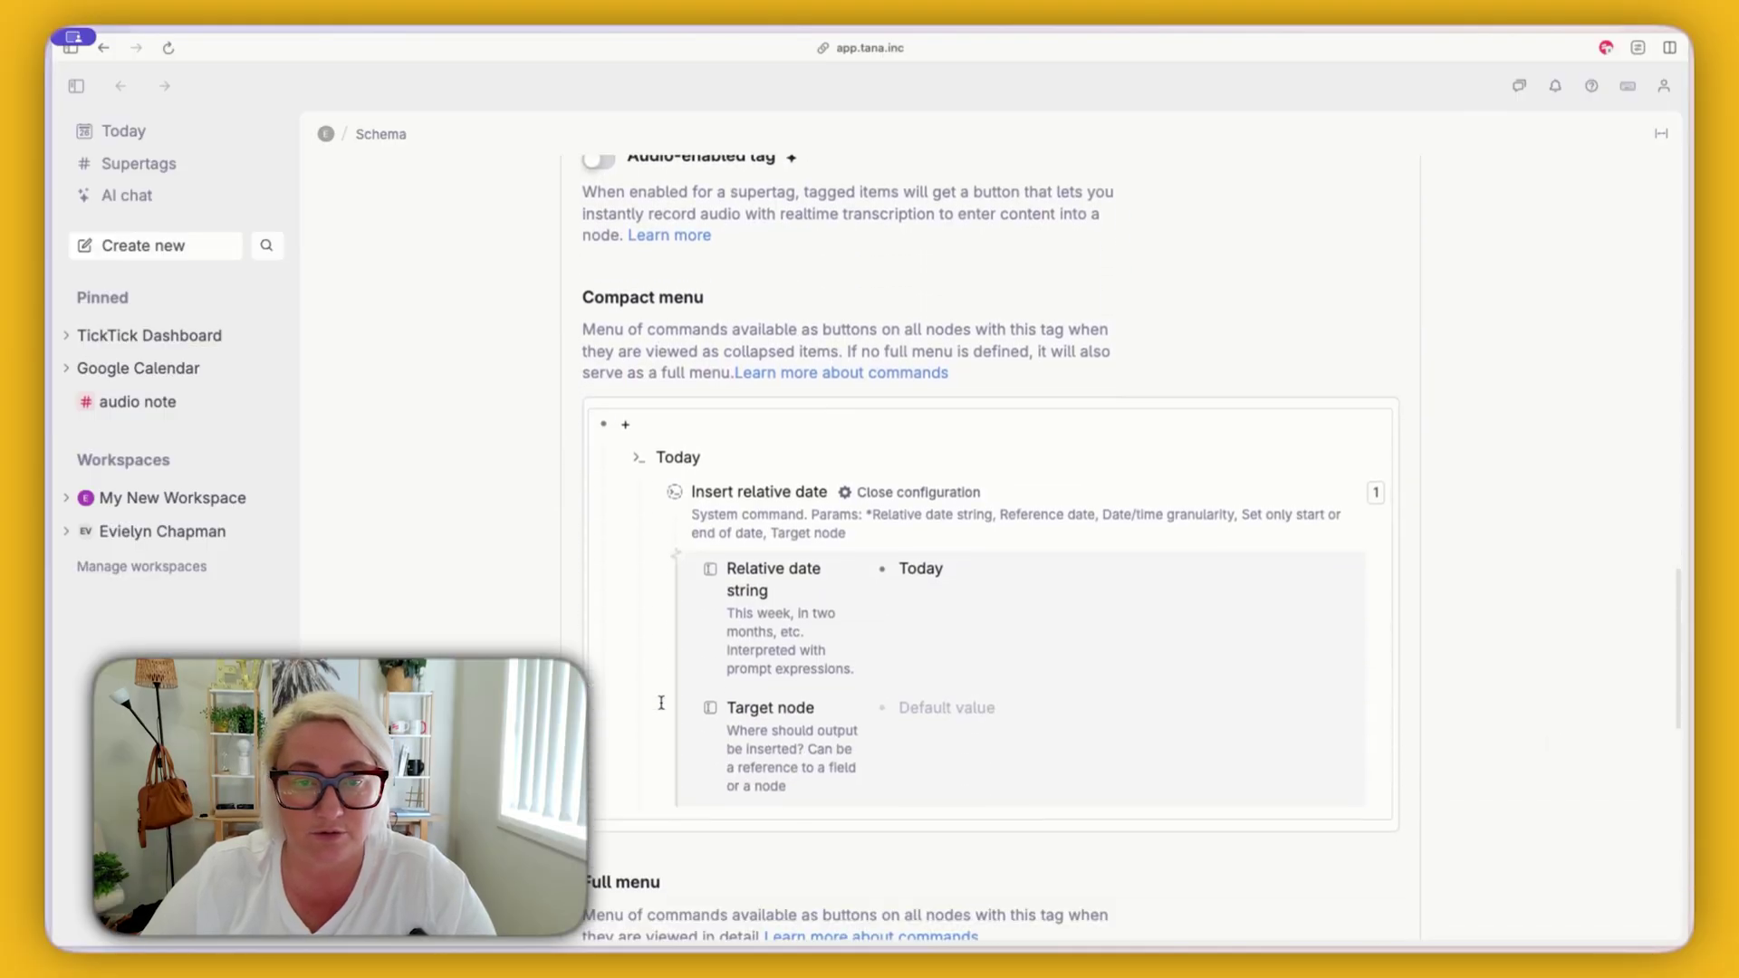
scroll(661, 702, "up", 2)
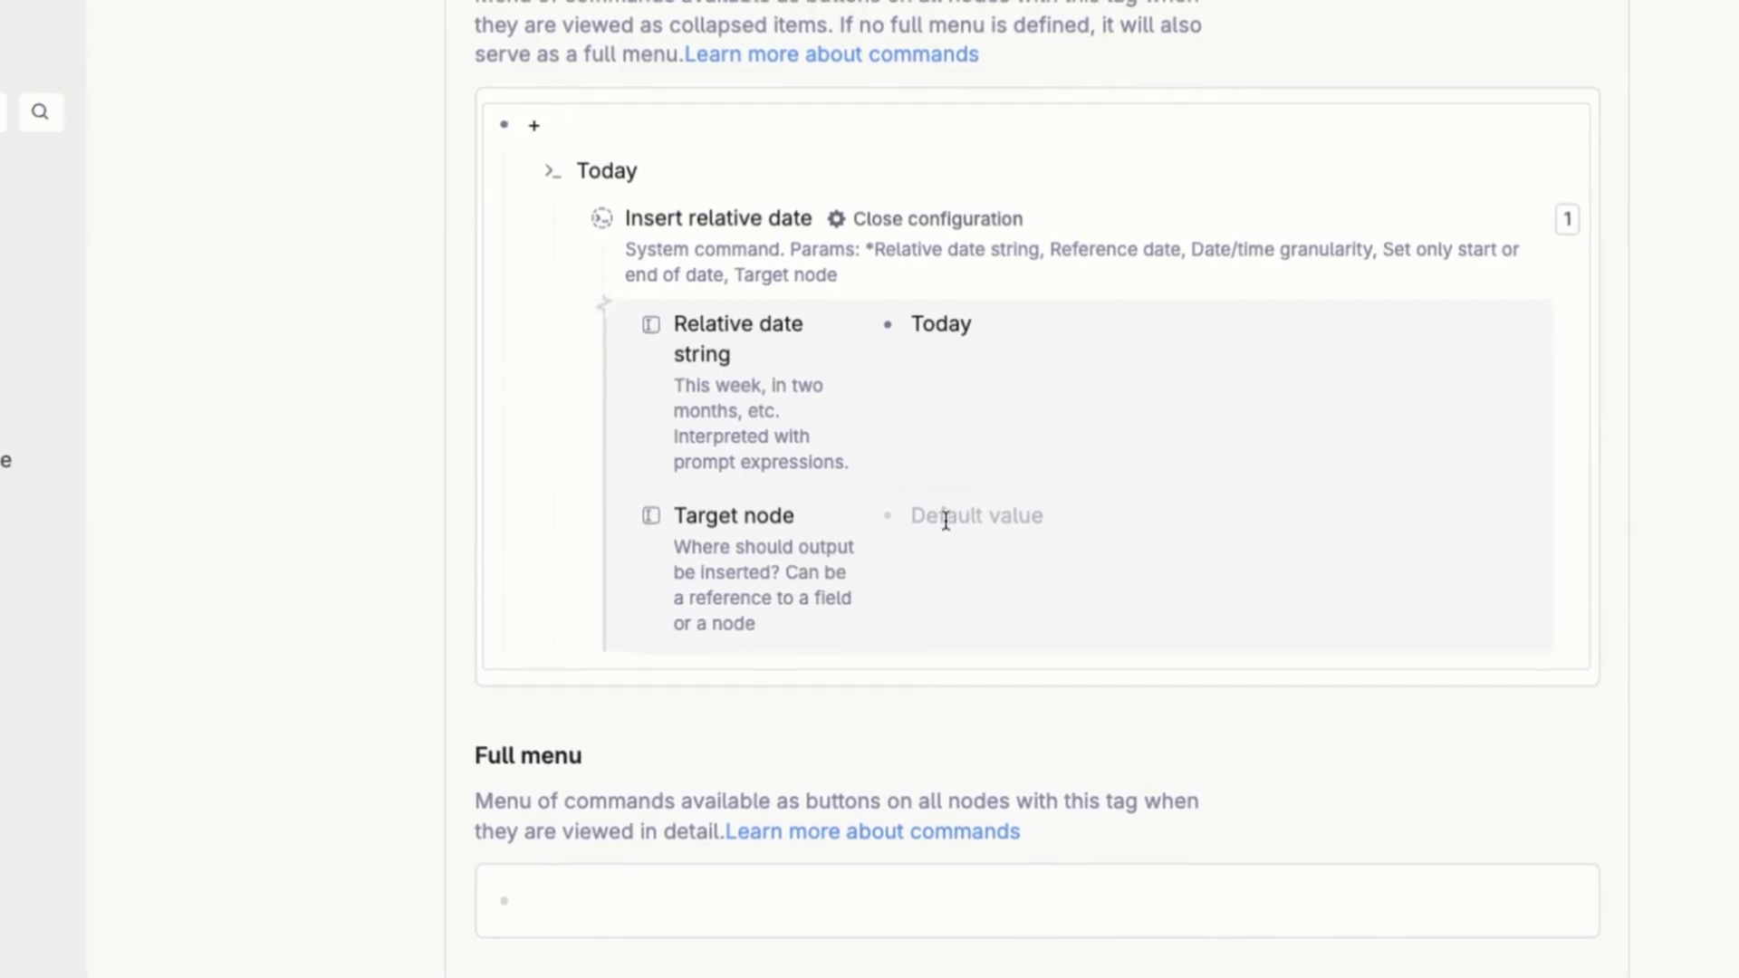
left_click(920, 537)
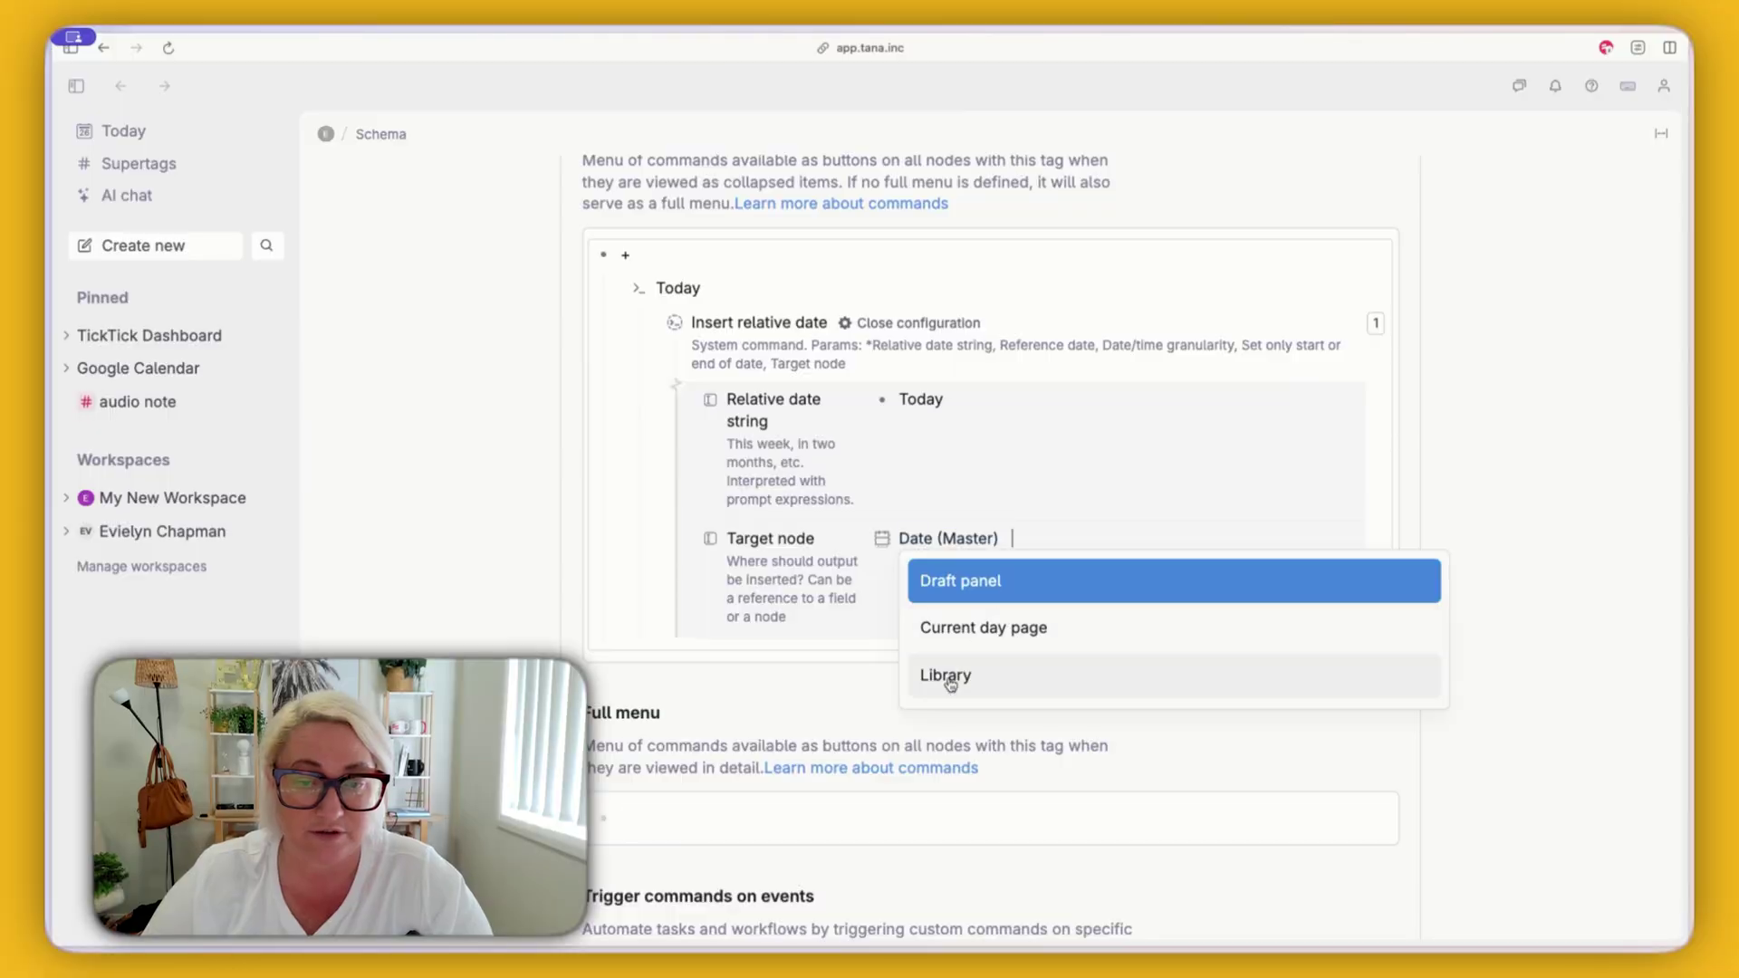
left_click(1558, 386)
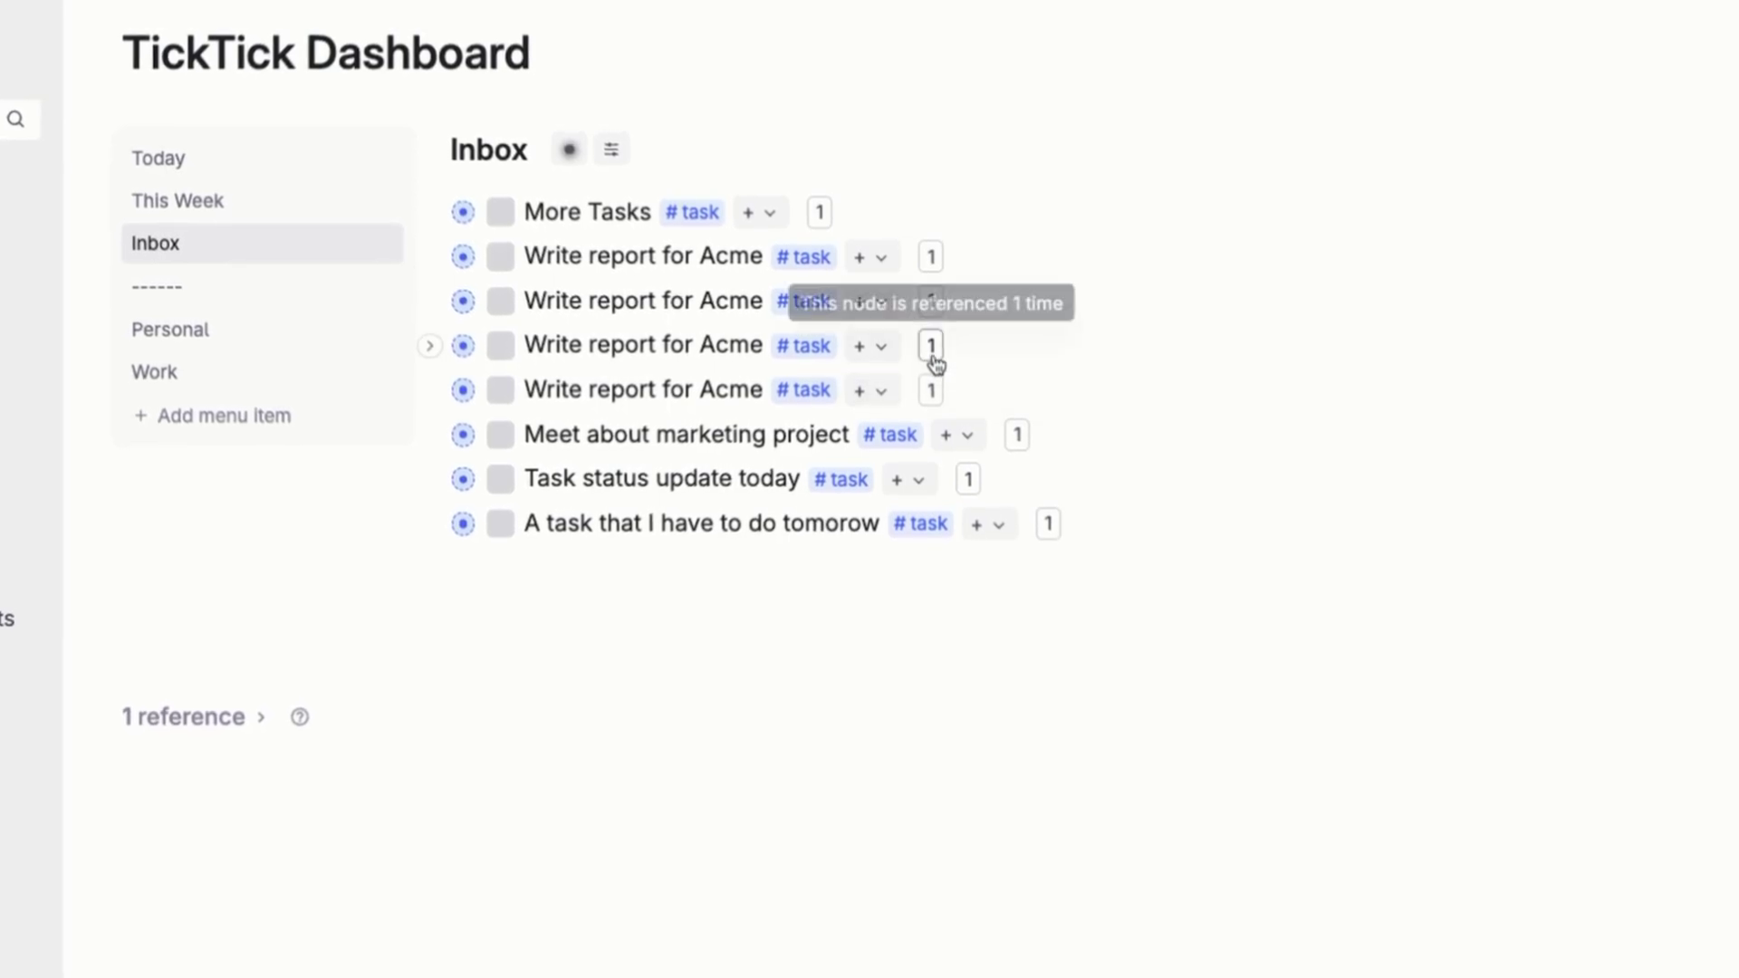
left_click(169, 165)
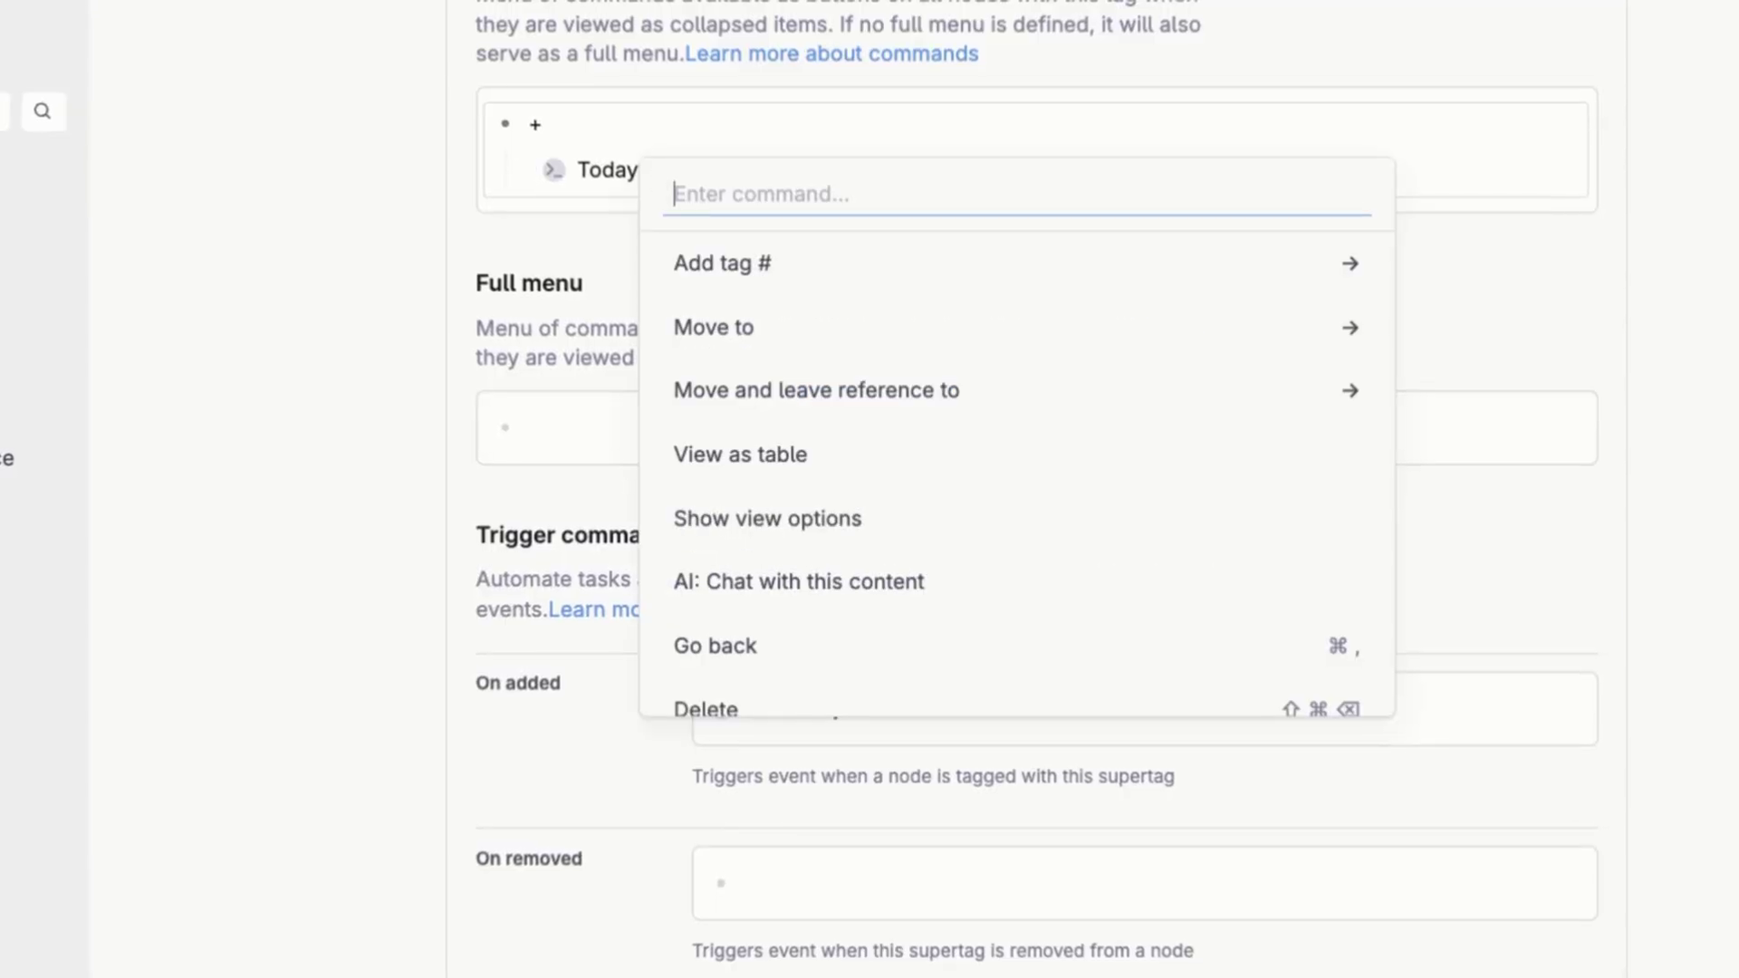
- Duplicate the Today command in the task tag's compact menu and rename the copy Monday
type("dup")
key("Return")
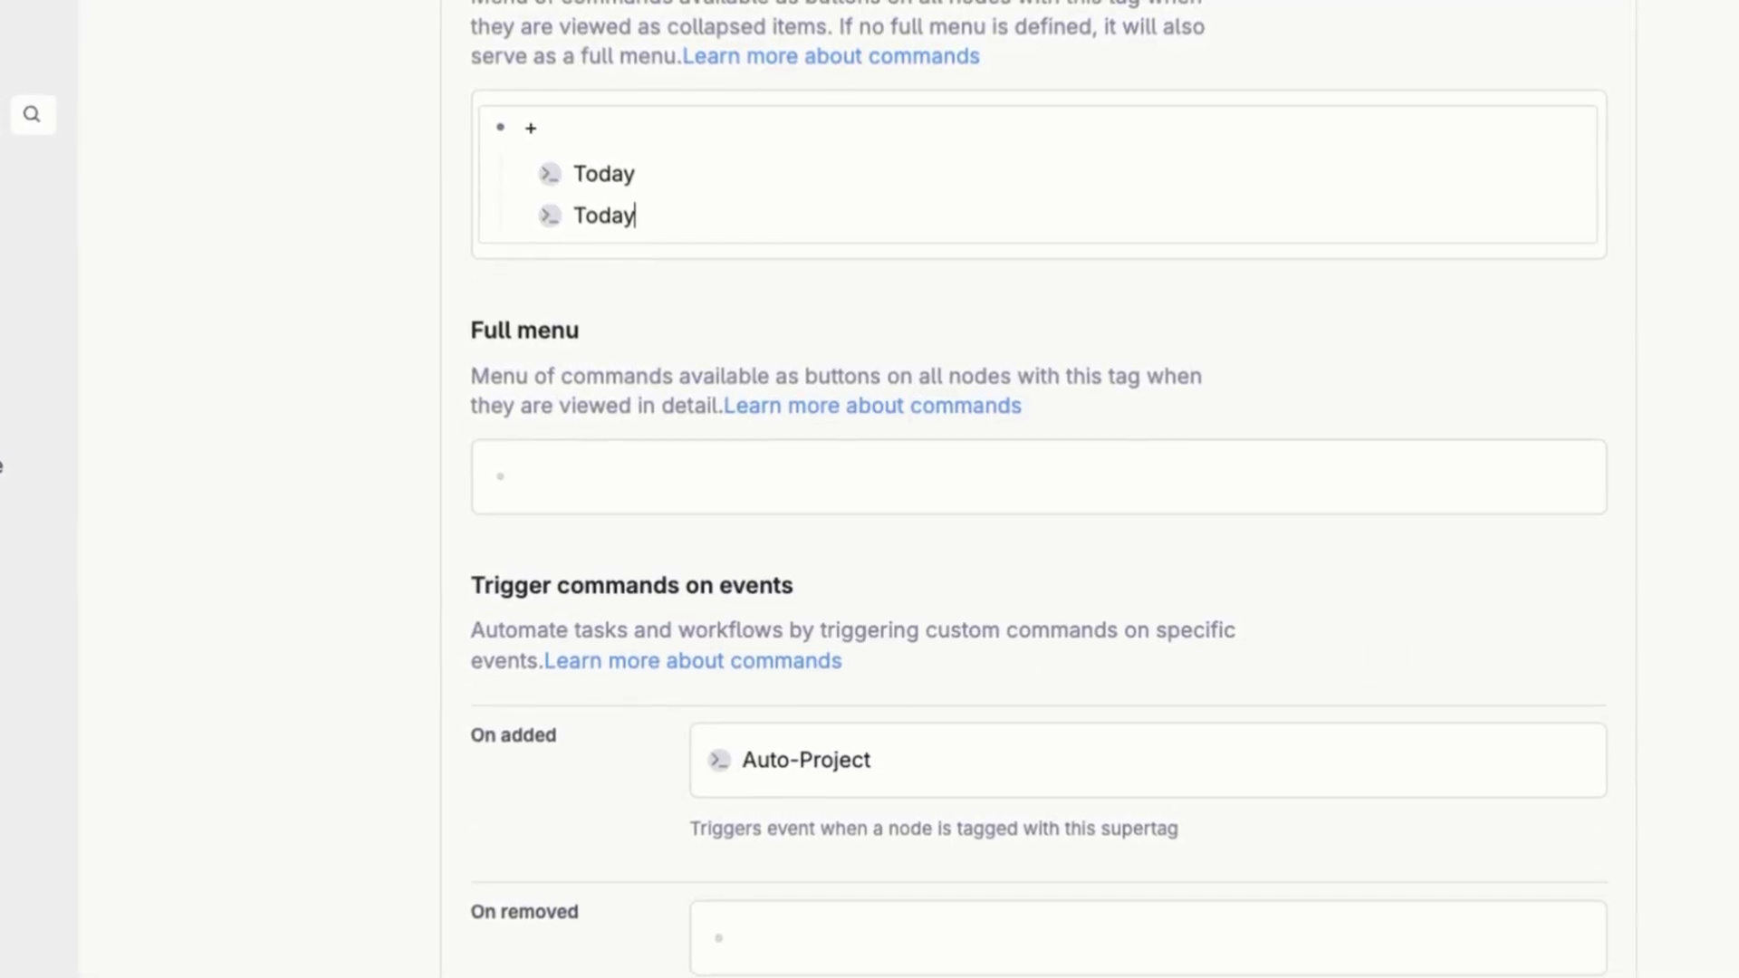
double_click(607, 217)
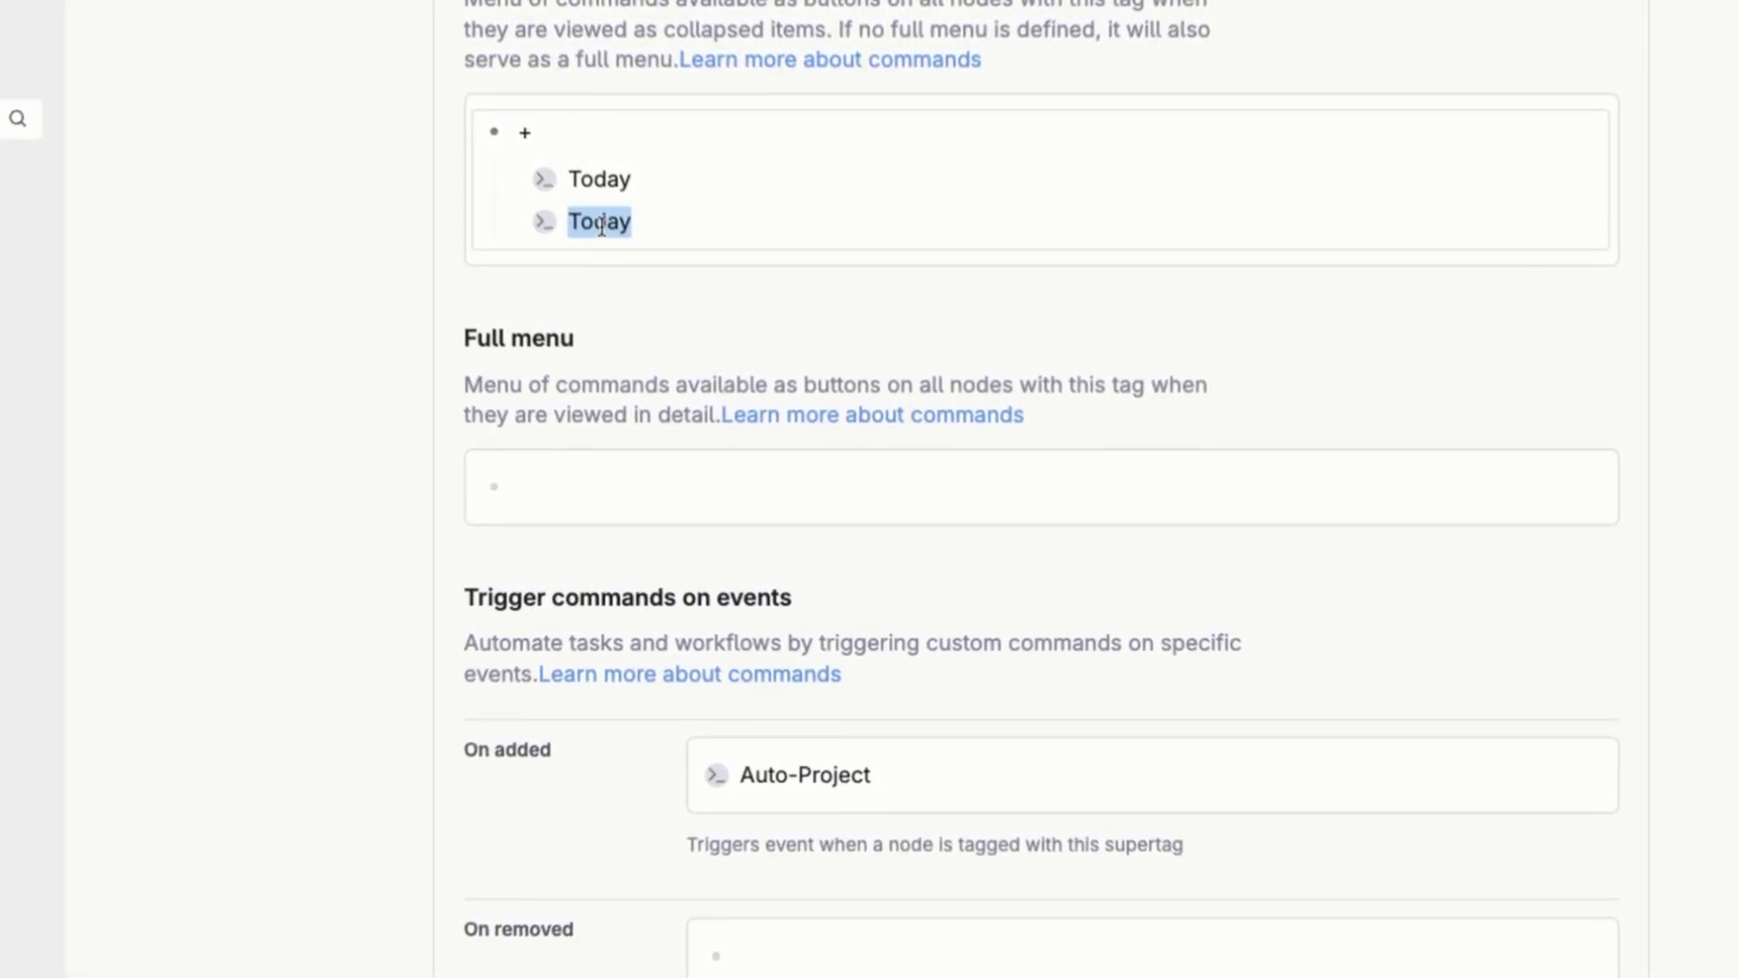
type("Monday")
- Set the Monday command's Relative date string to Monday, then collapse the command and the + group
key("ctrl+Down")
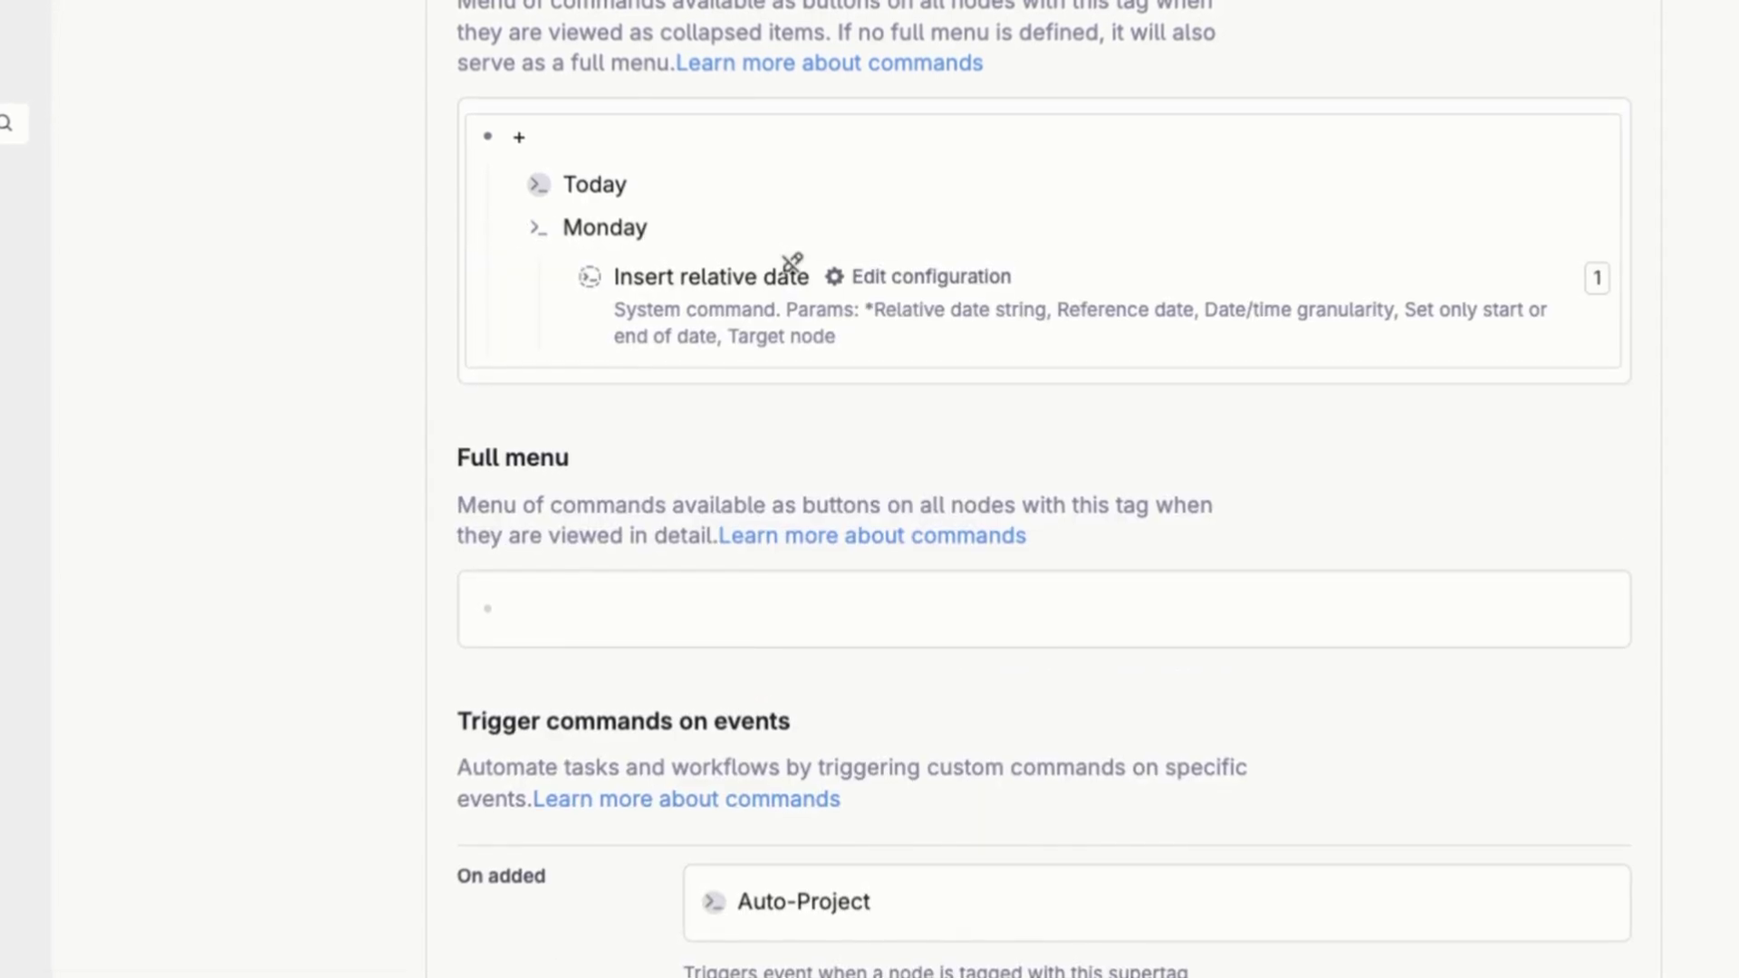
left_click(933, 280)
double_click(953, 394)
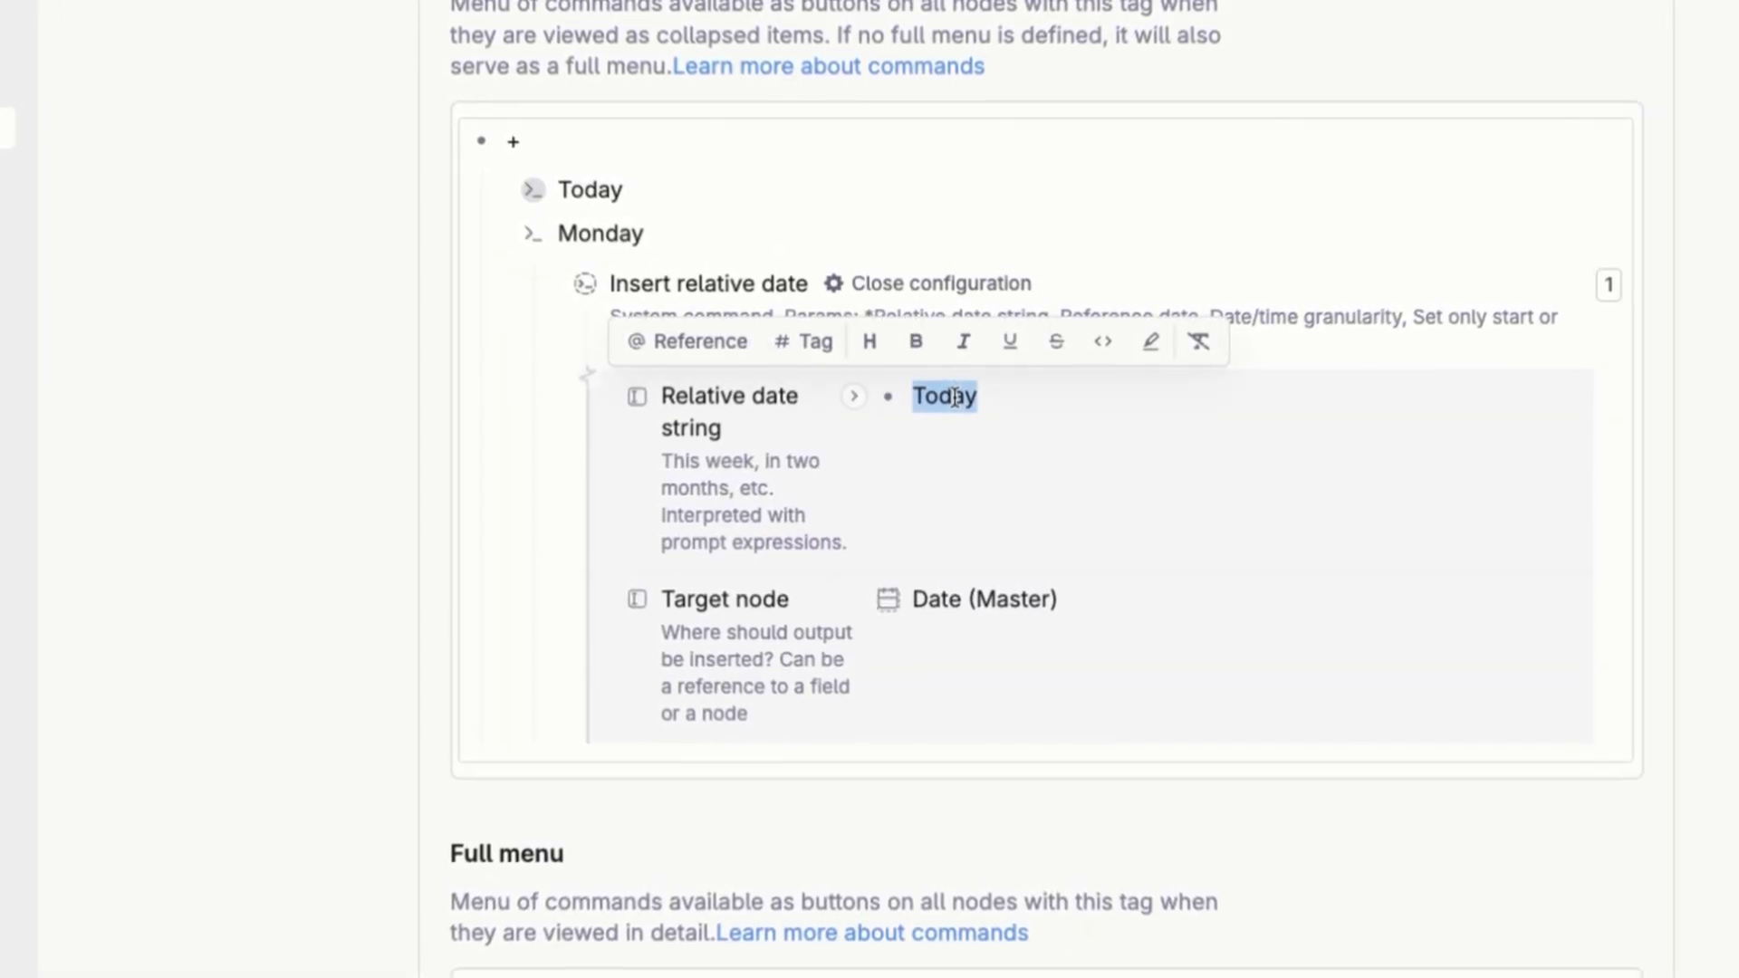
type("Monday")
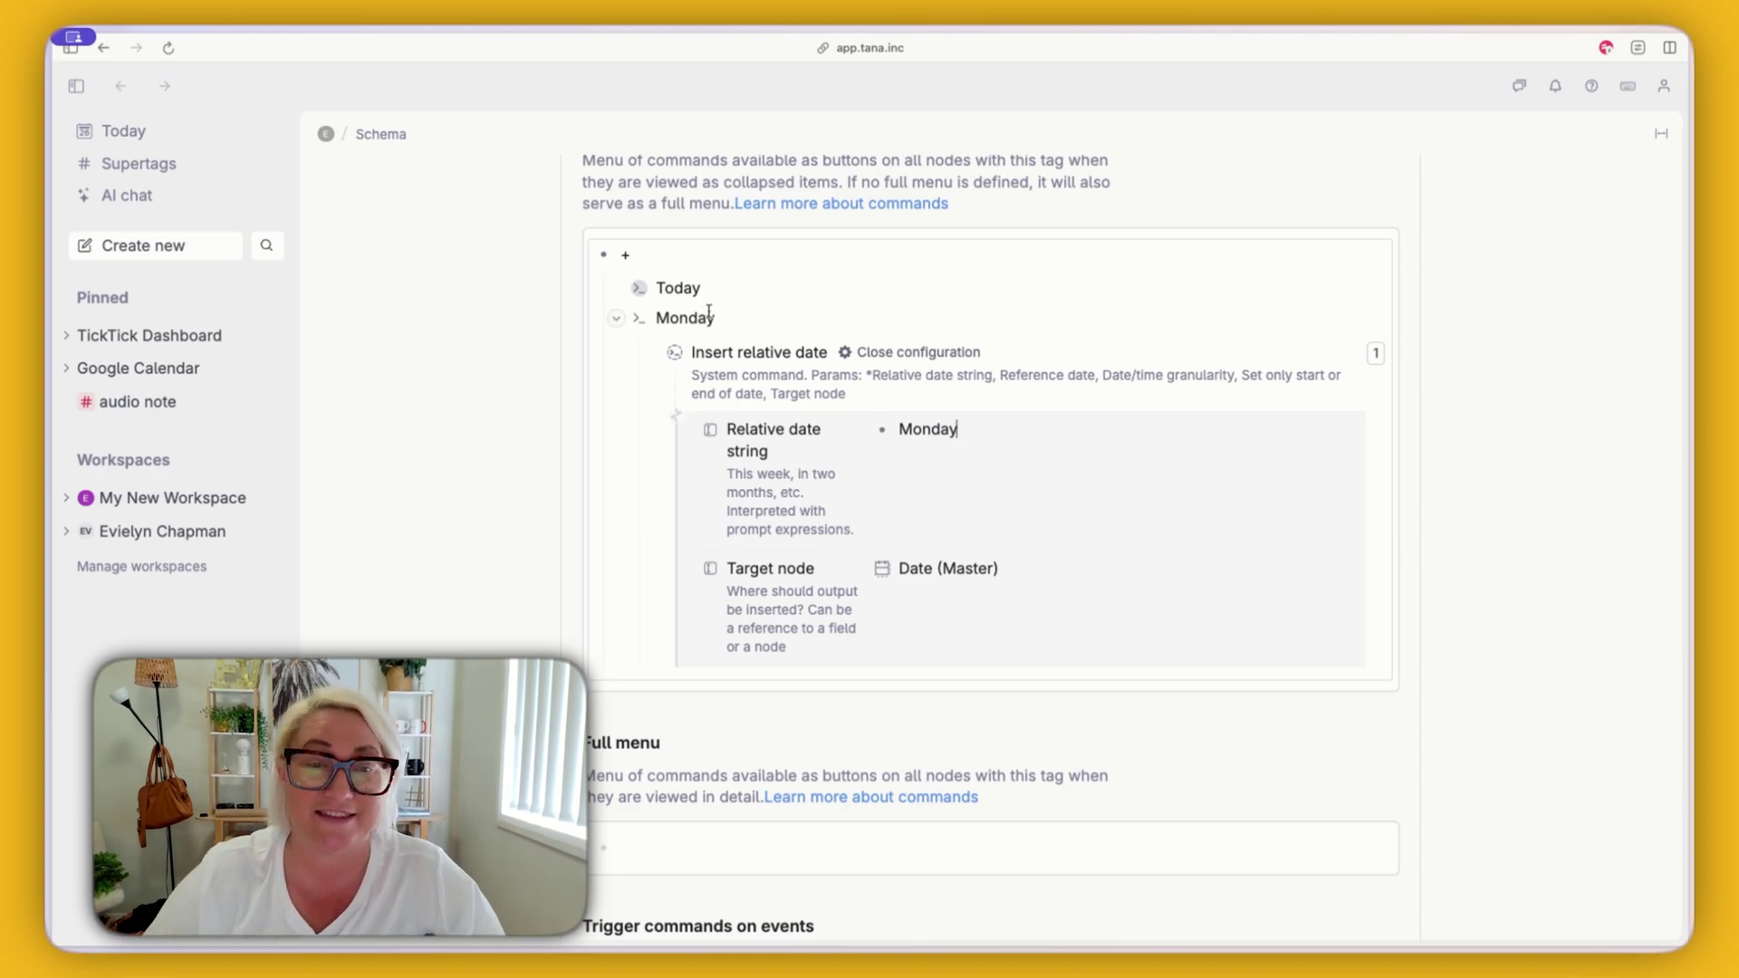
left_click(619, 321)
scroll(580, 380, "up", 2)
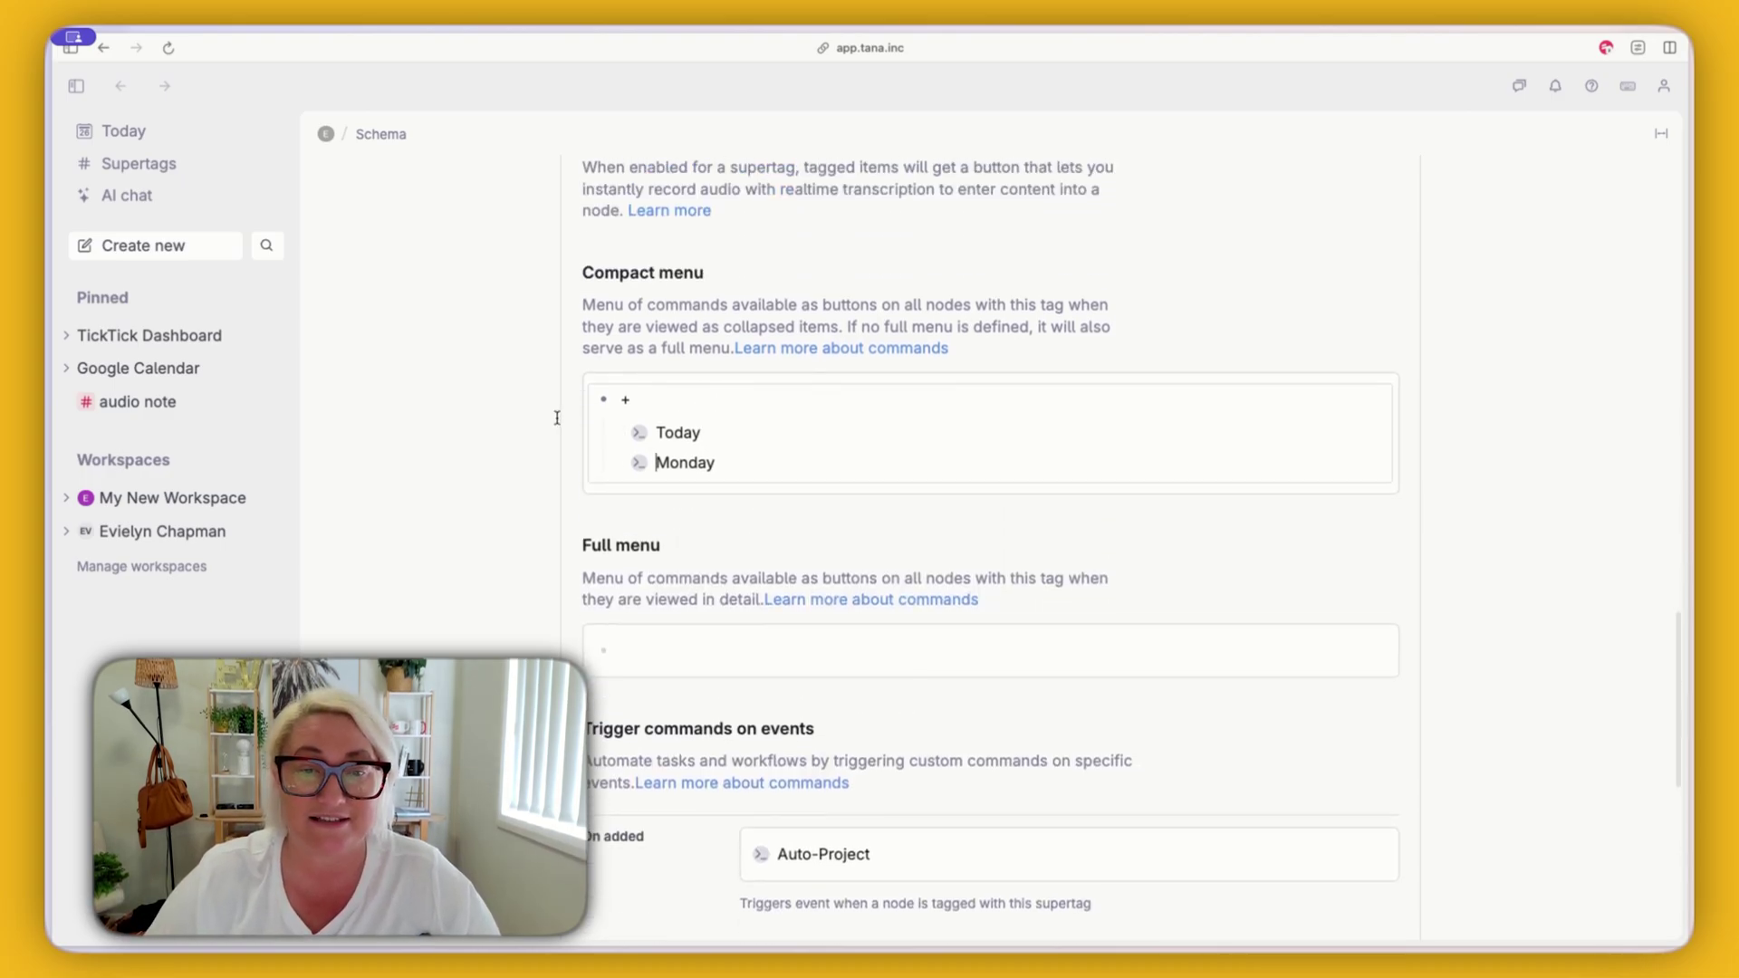
left_click(581, 399)
scroll(769, 450, "up", 6)
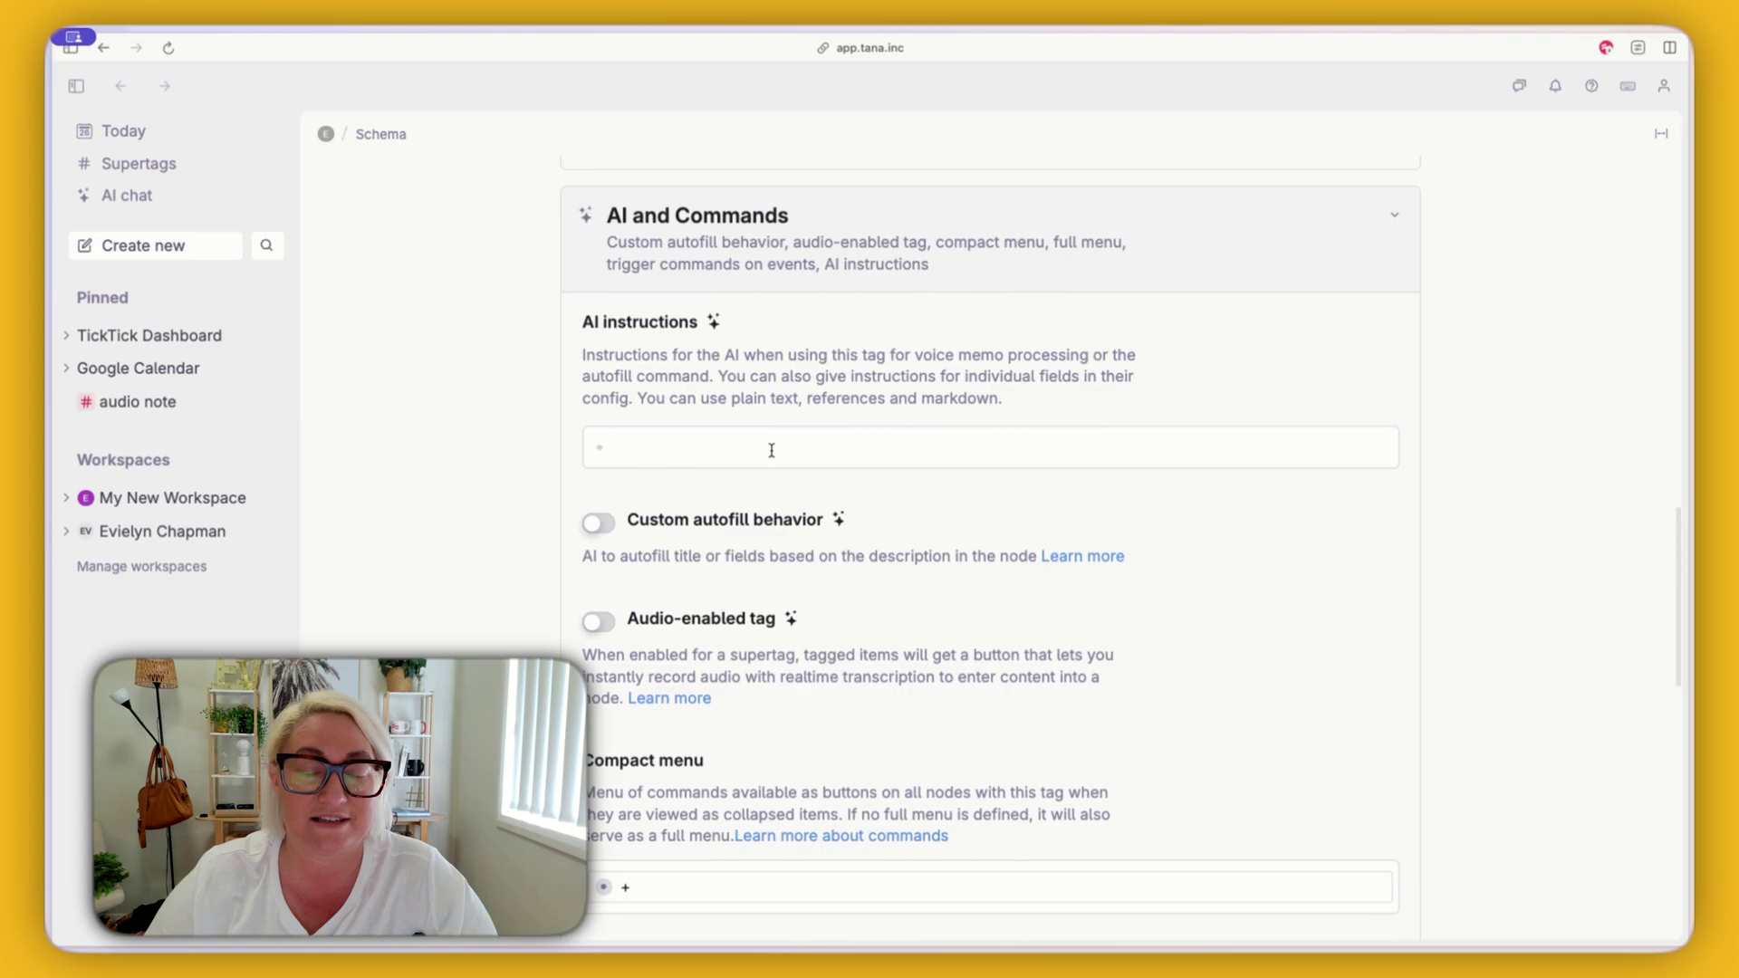
- Show the Inbox list in the TickTick Dashboard and run the Monday command on the task "Task status update today"
left_click(1364, 318)
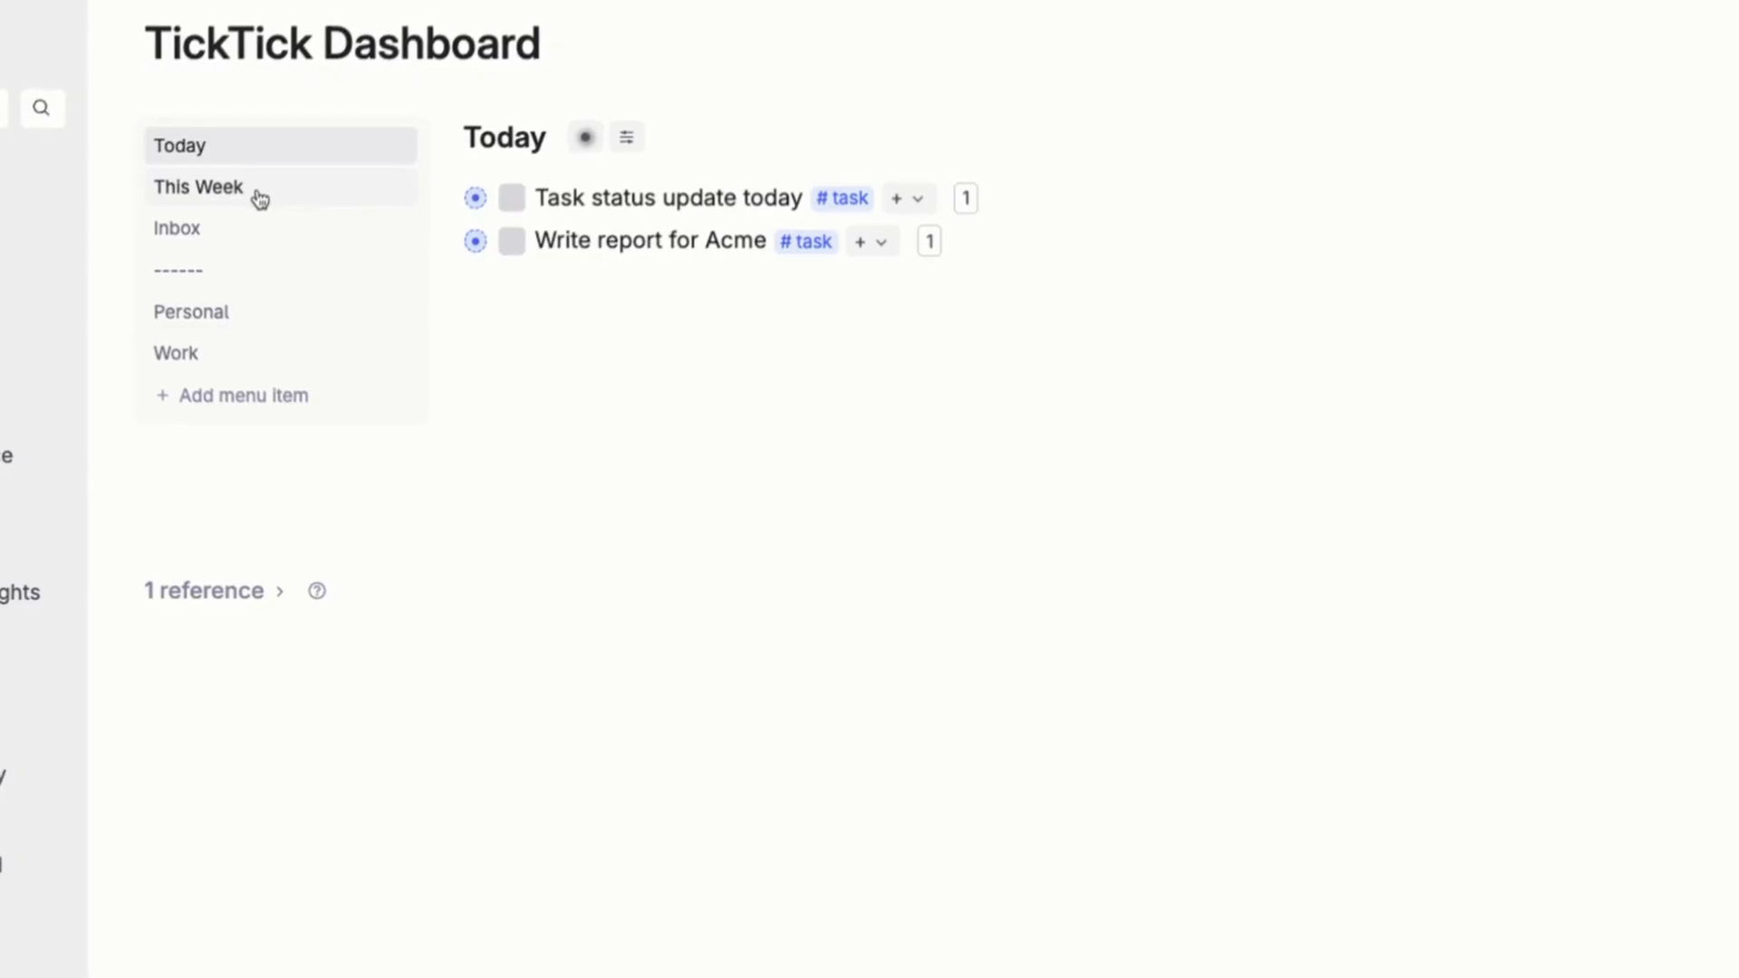
left_click(217, 240)
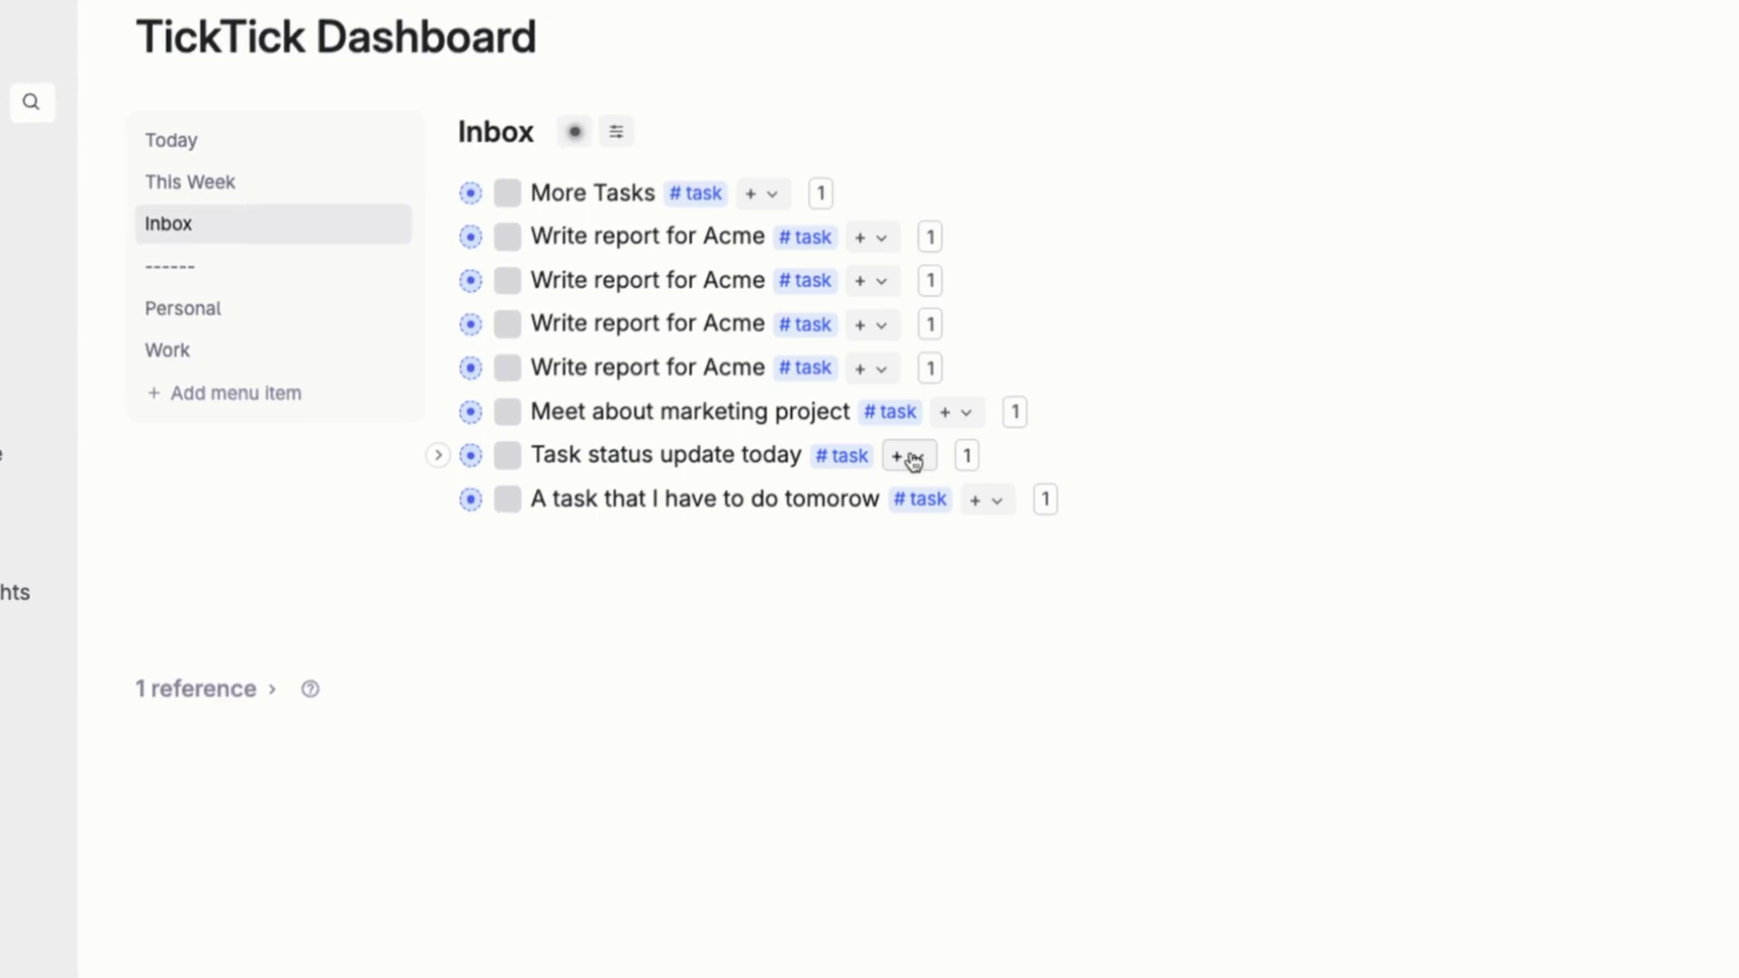
left_click(965, 547)
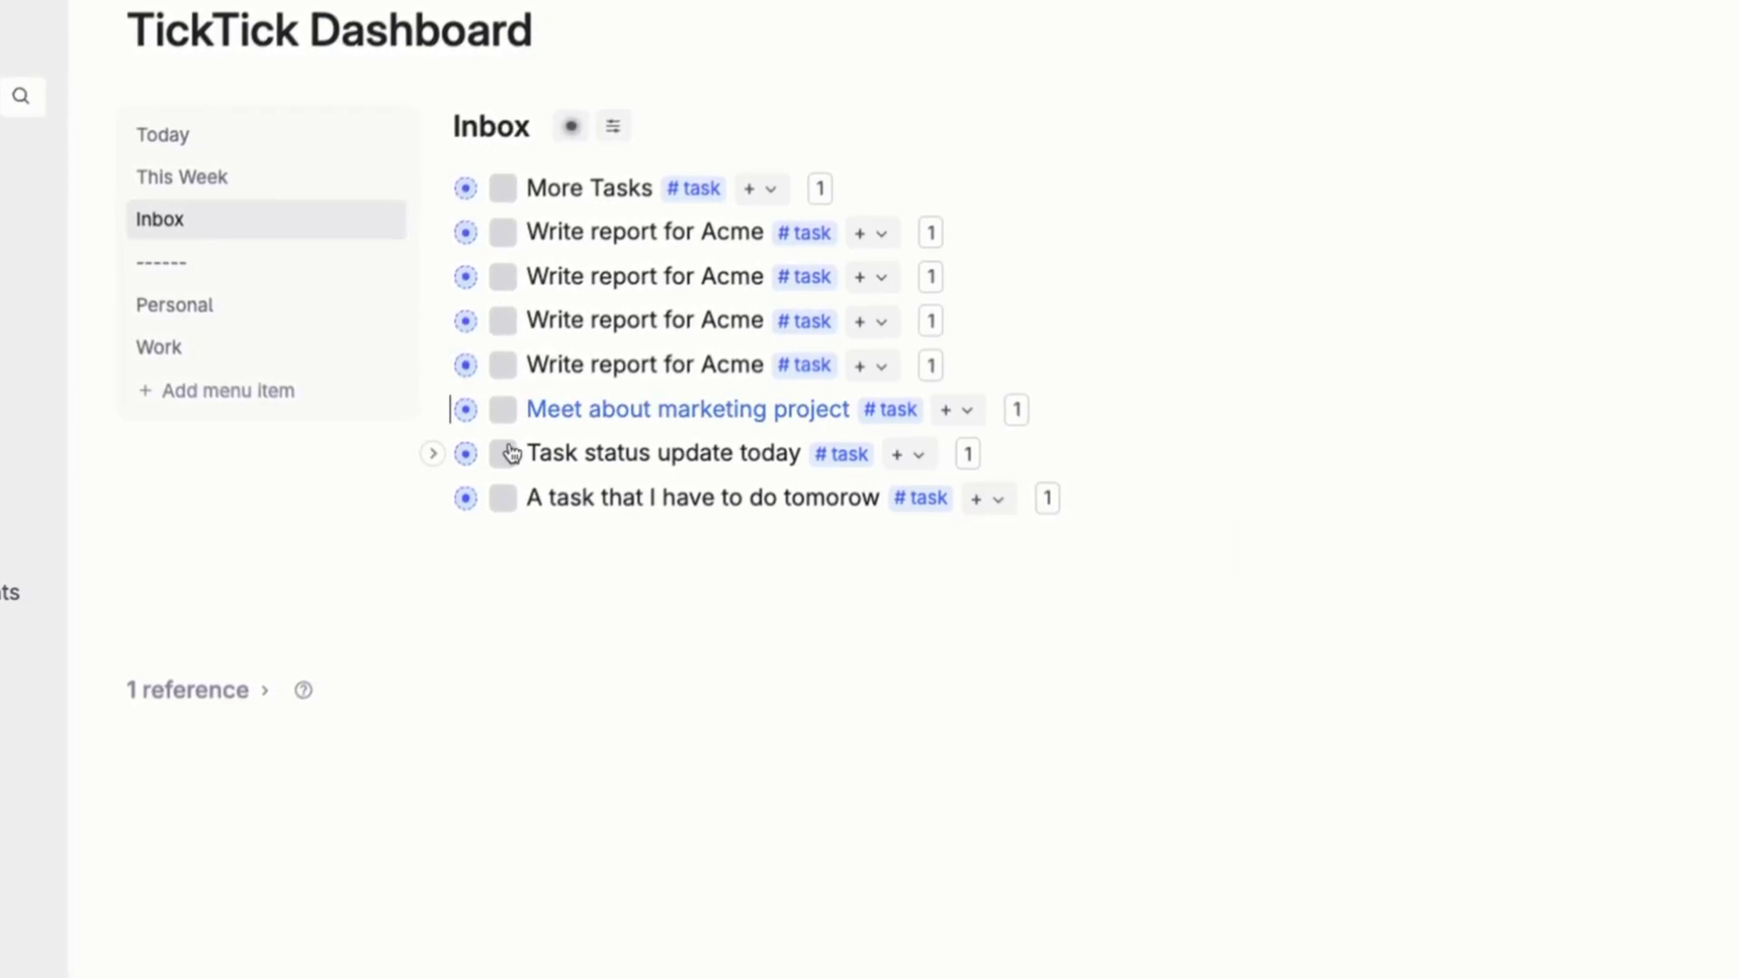
- Expand "Task status update today" to check its Date (Master) field, and show the This Week list
left_click(428, 417)
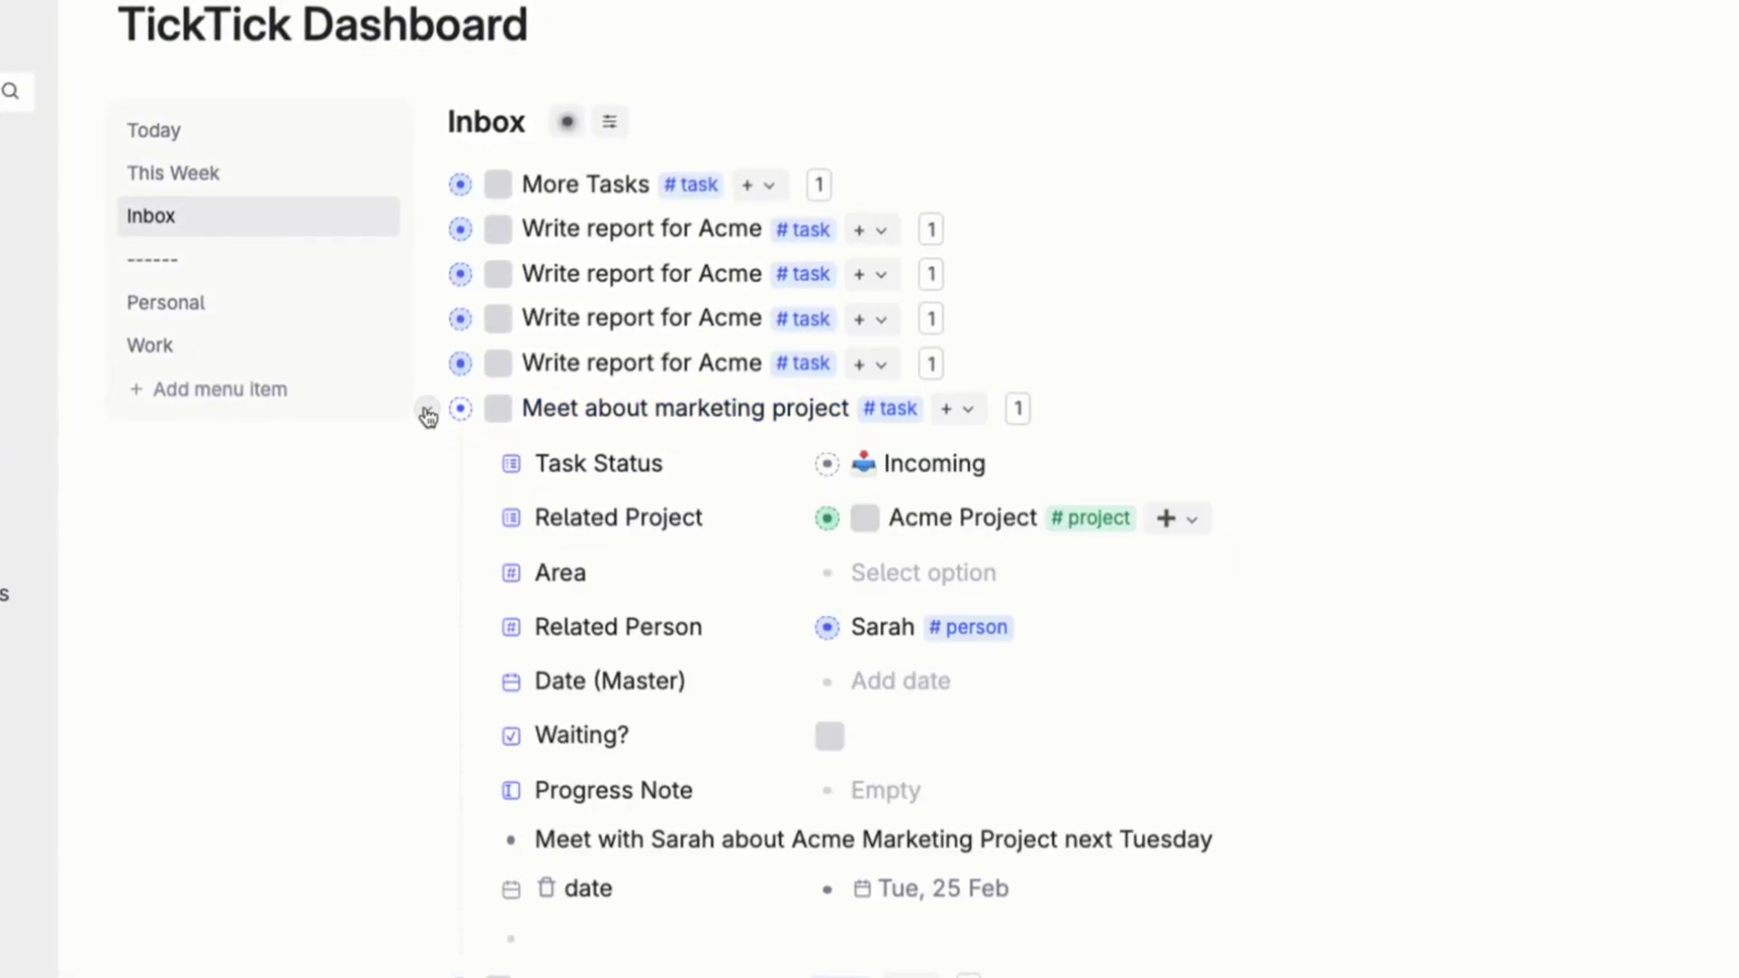
left_click(428, 417)
left_click(427, 453)
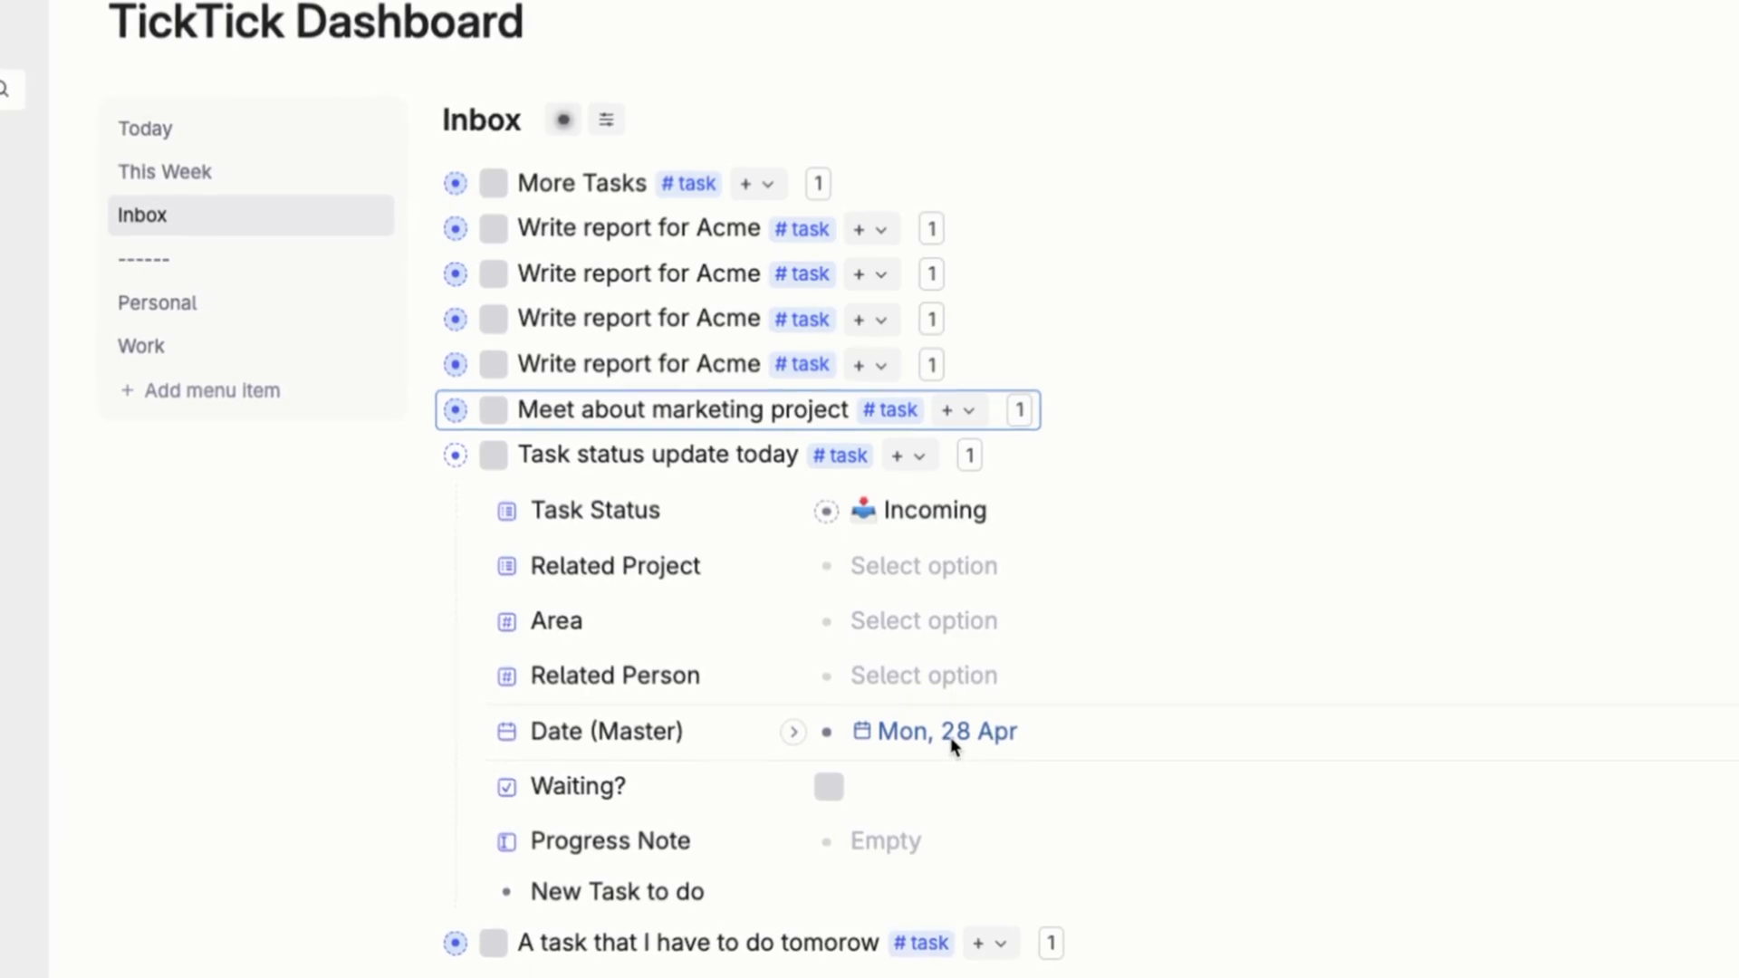
left_click(245, 178)
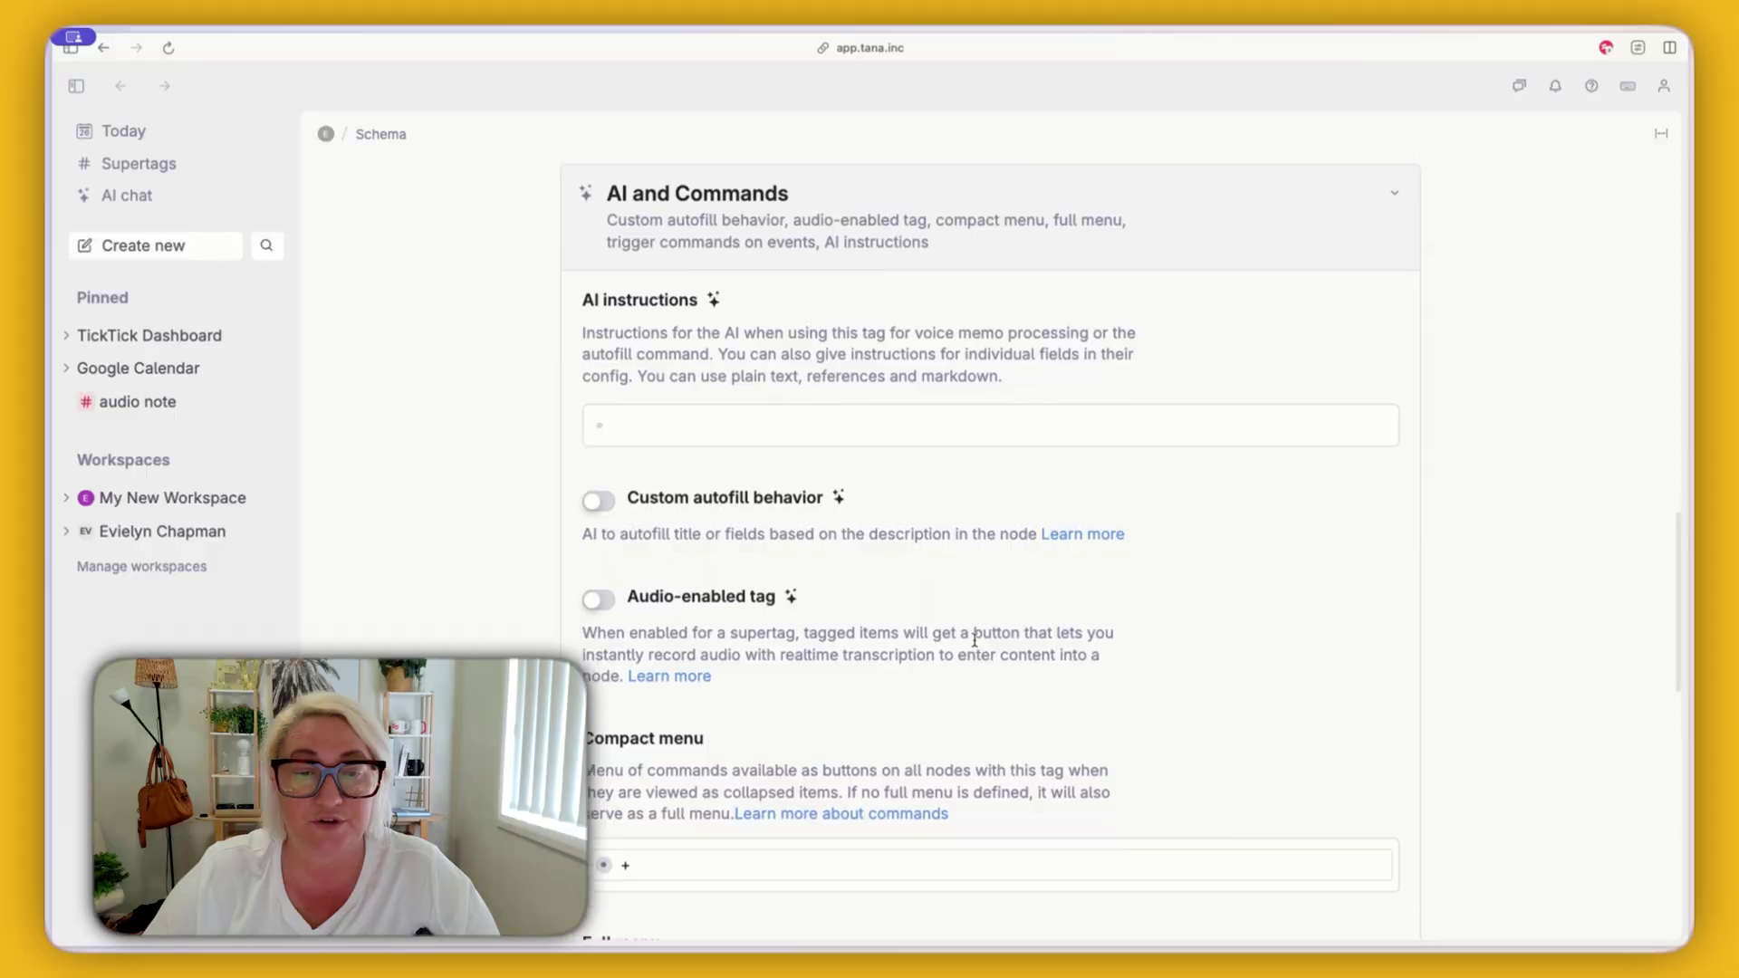
- Expand the + group in the task tag's compact menu and add a ---- divider below the Monday command
scroll(970, 633, "down", 8)
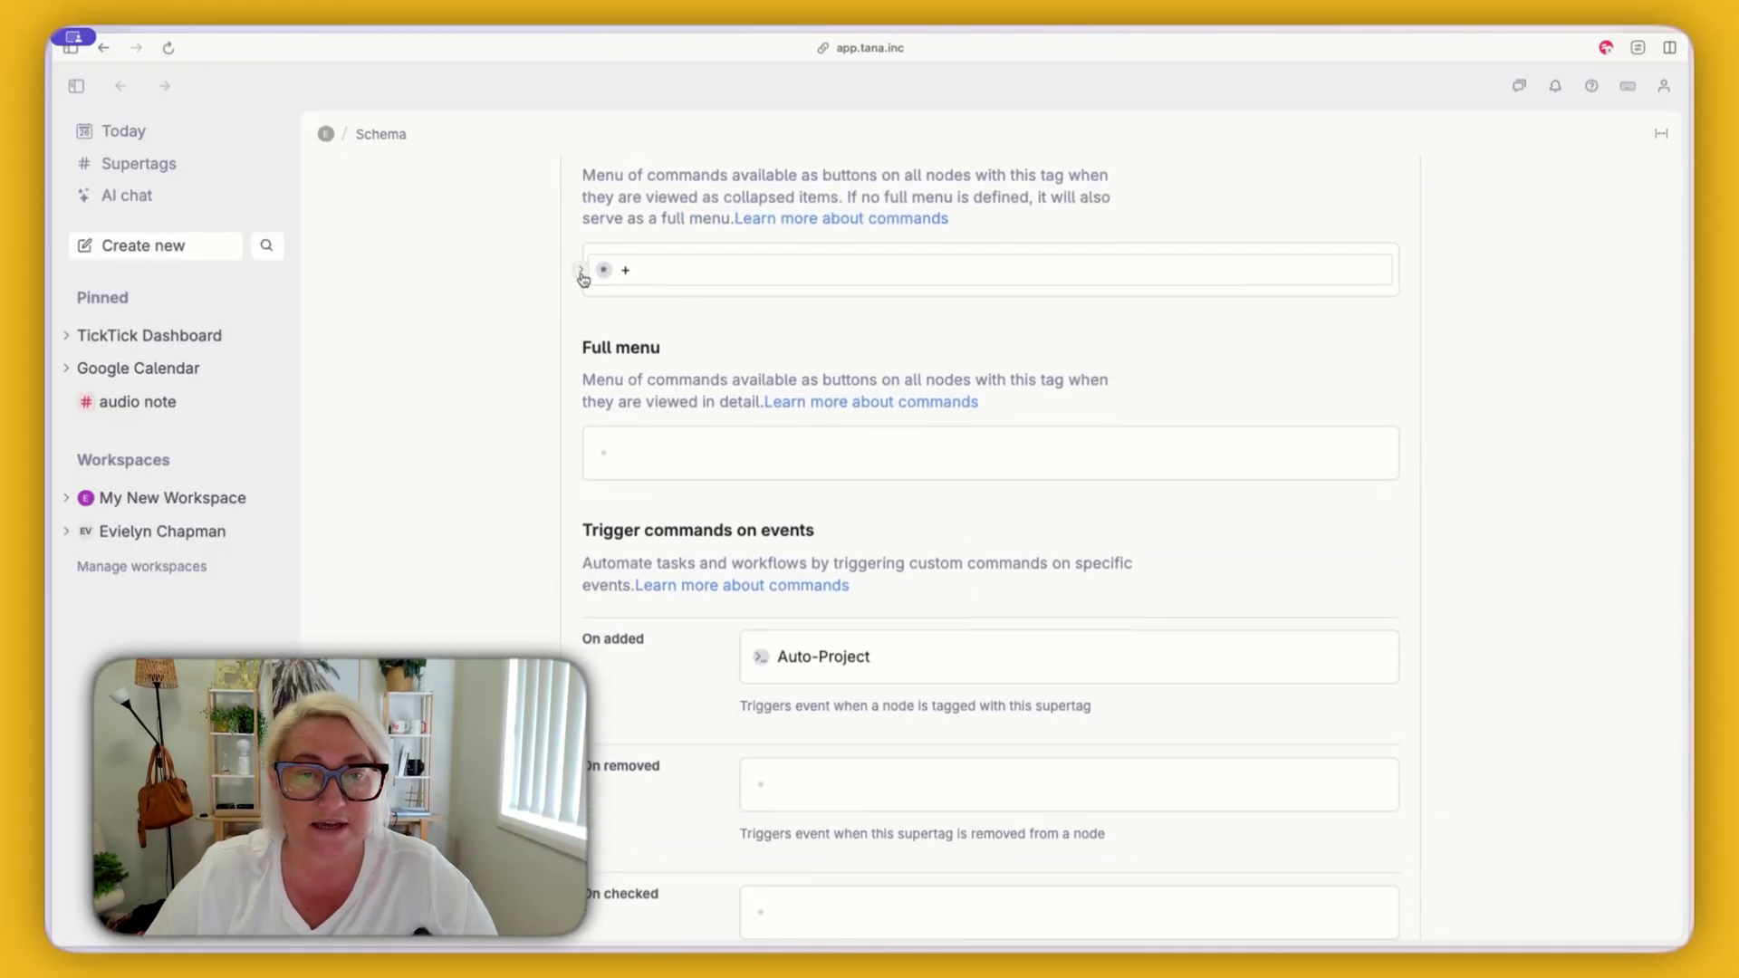
left_click(581, 272)
left_click(743, 337)
key("Return")
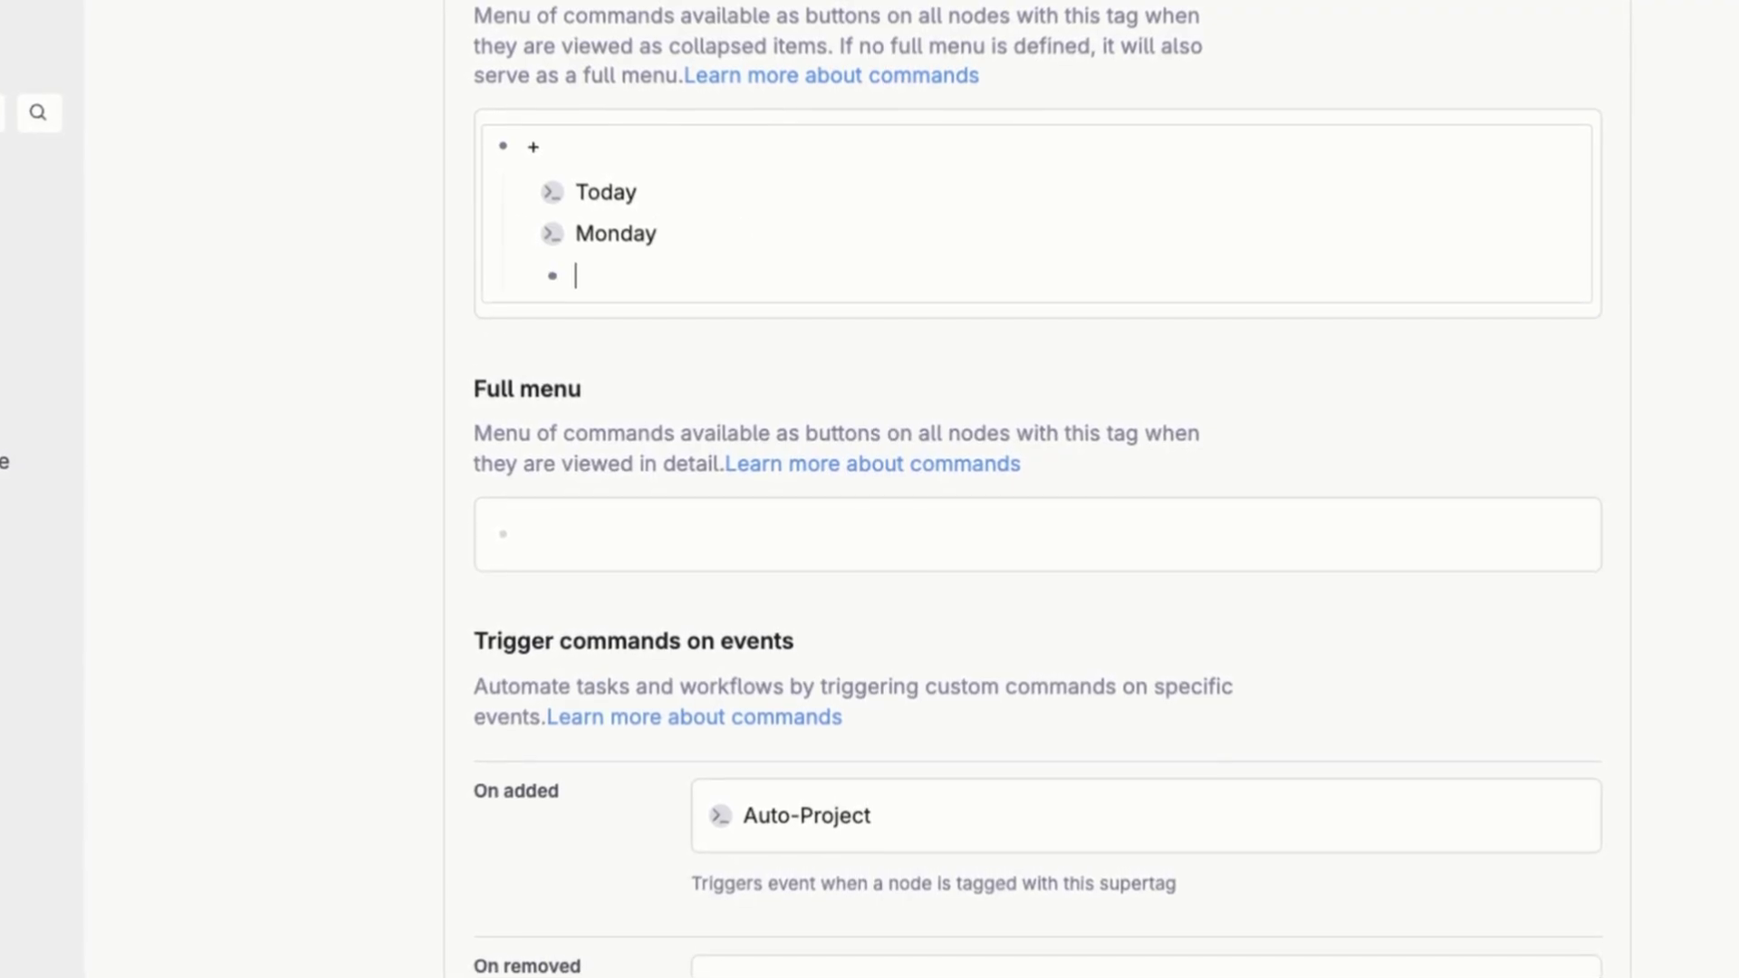
type("----")
key("Return")
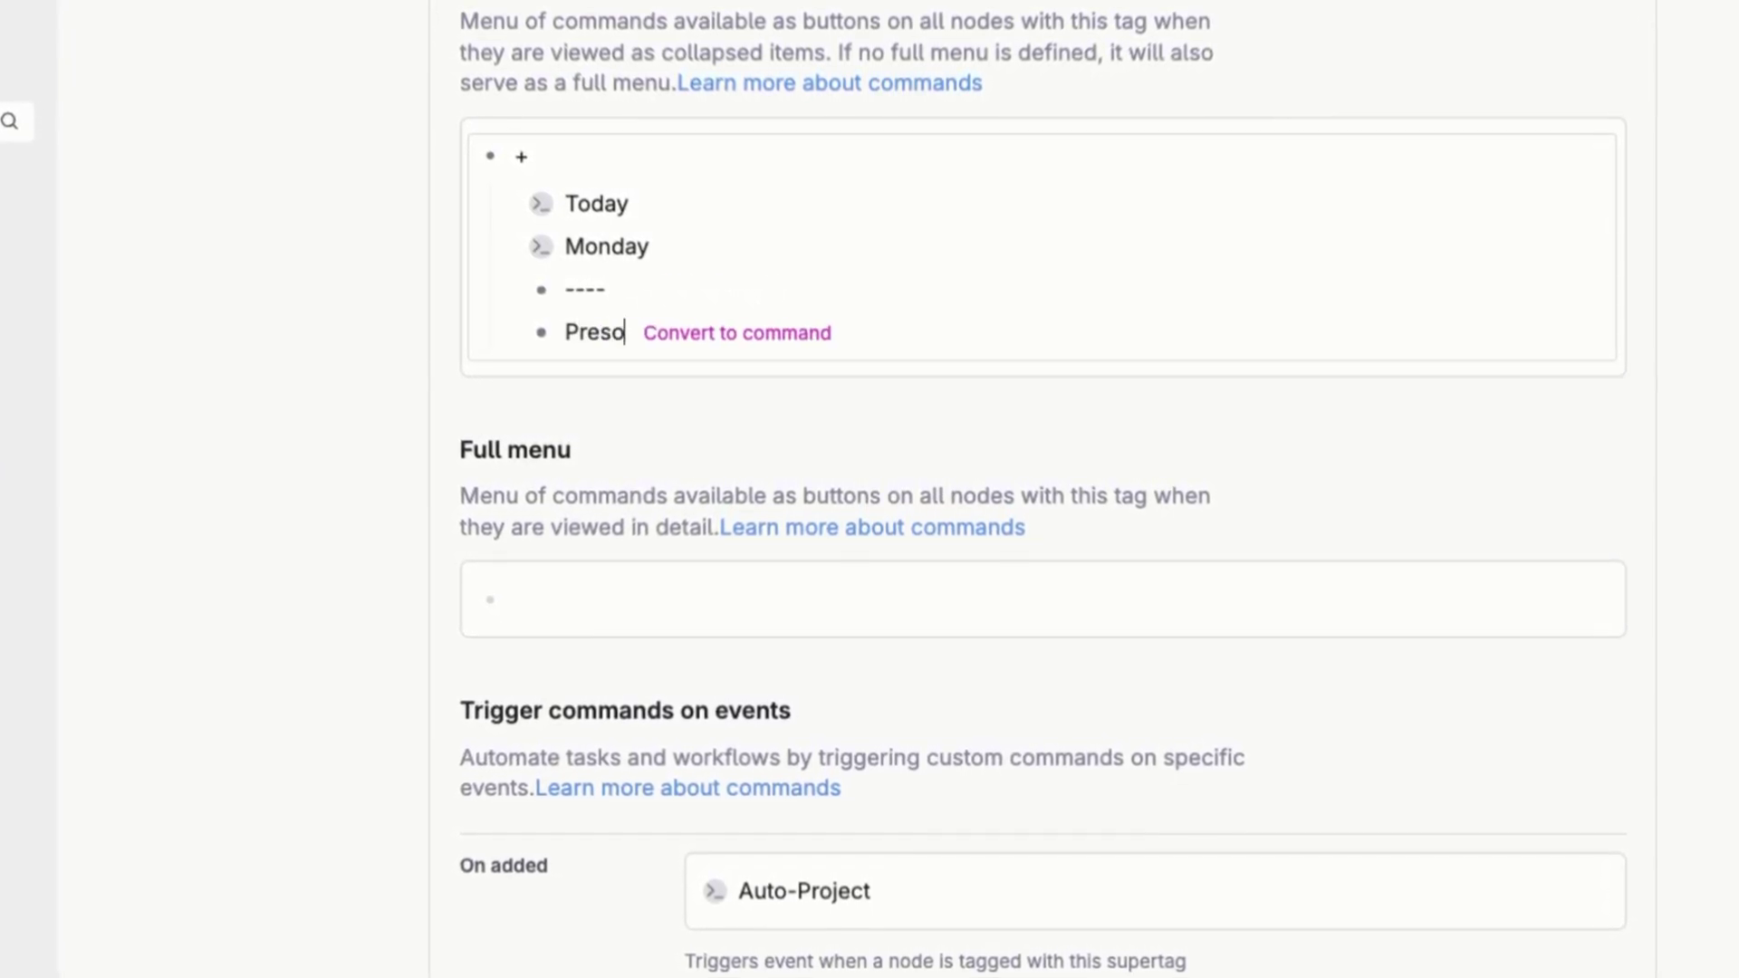
- Add a Personal node below the divider in the + group and convert it to a command
type("Presonal")
key("BackSpace")
key("BackSpace")
key("BackSpace")
key("BackSpace")
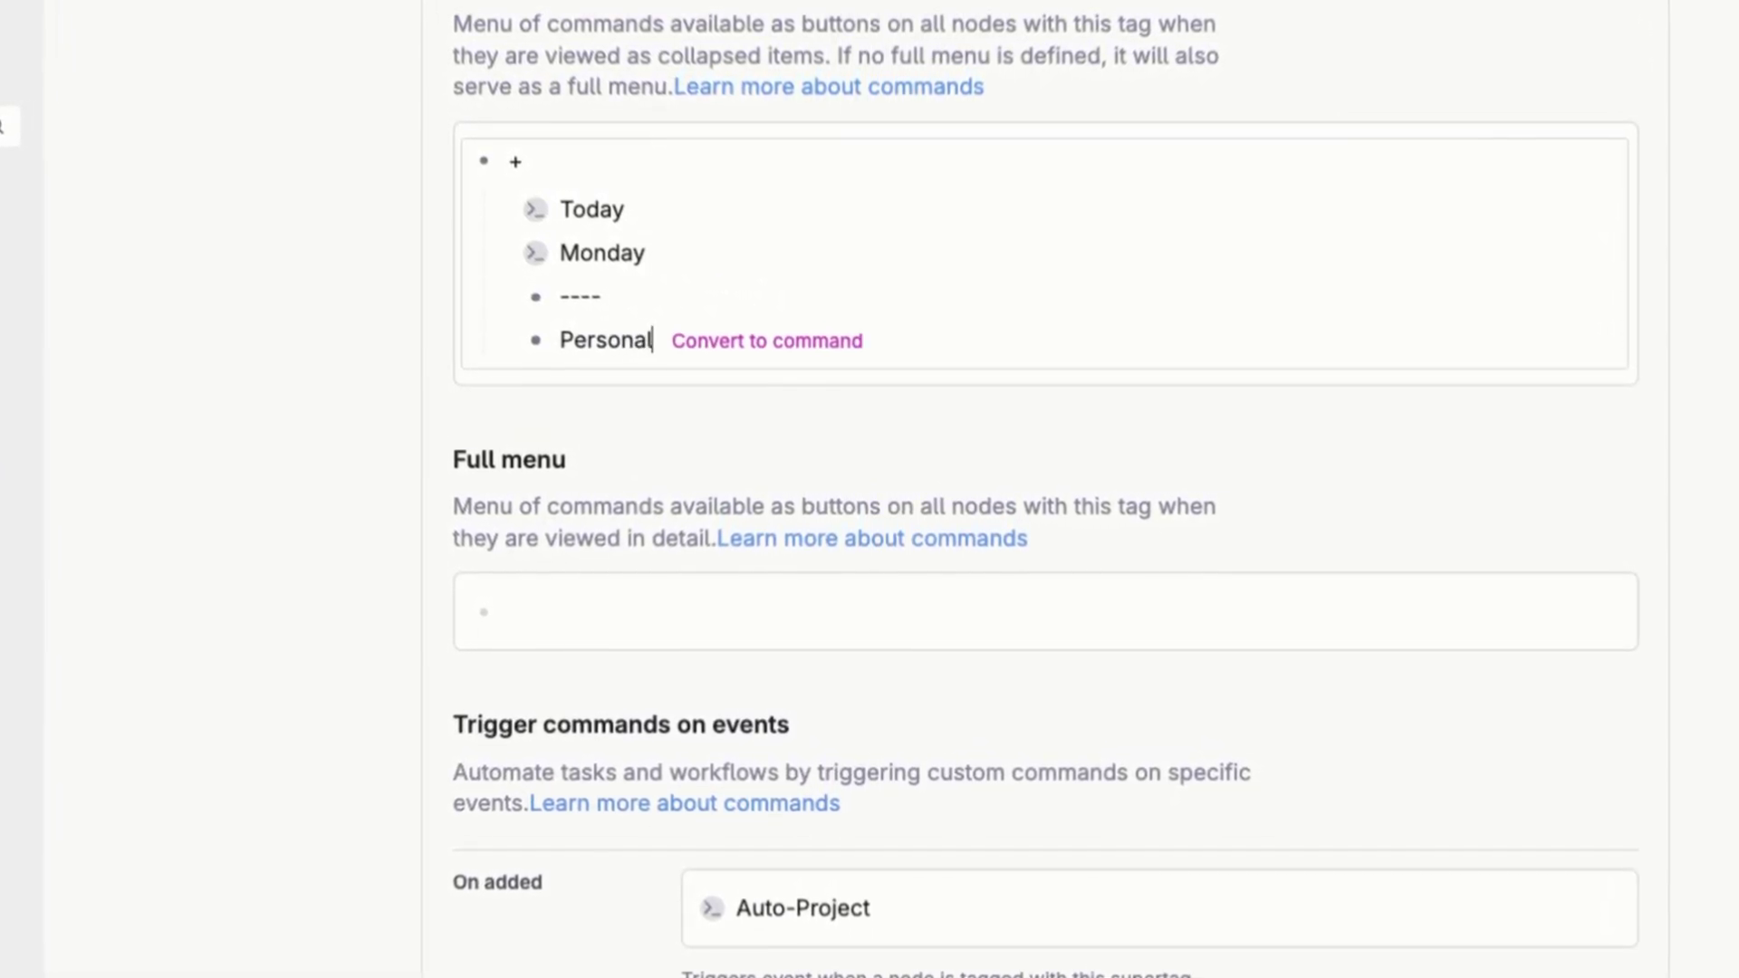
left_click(749, 351)
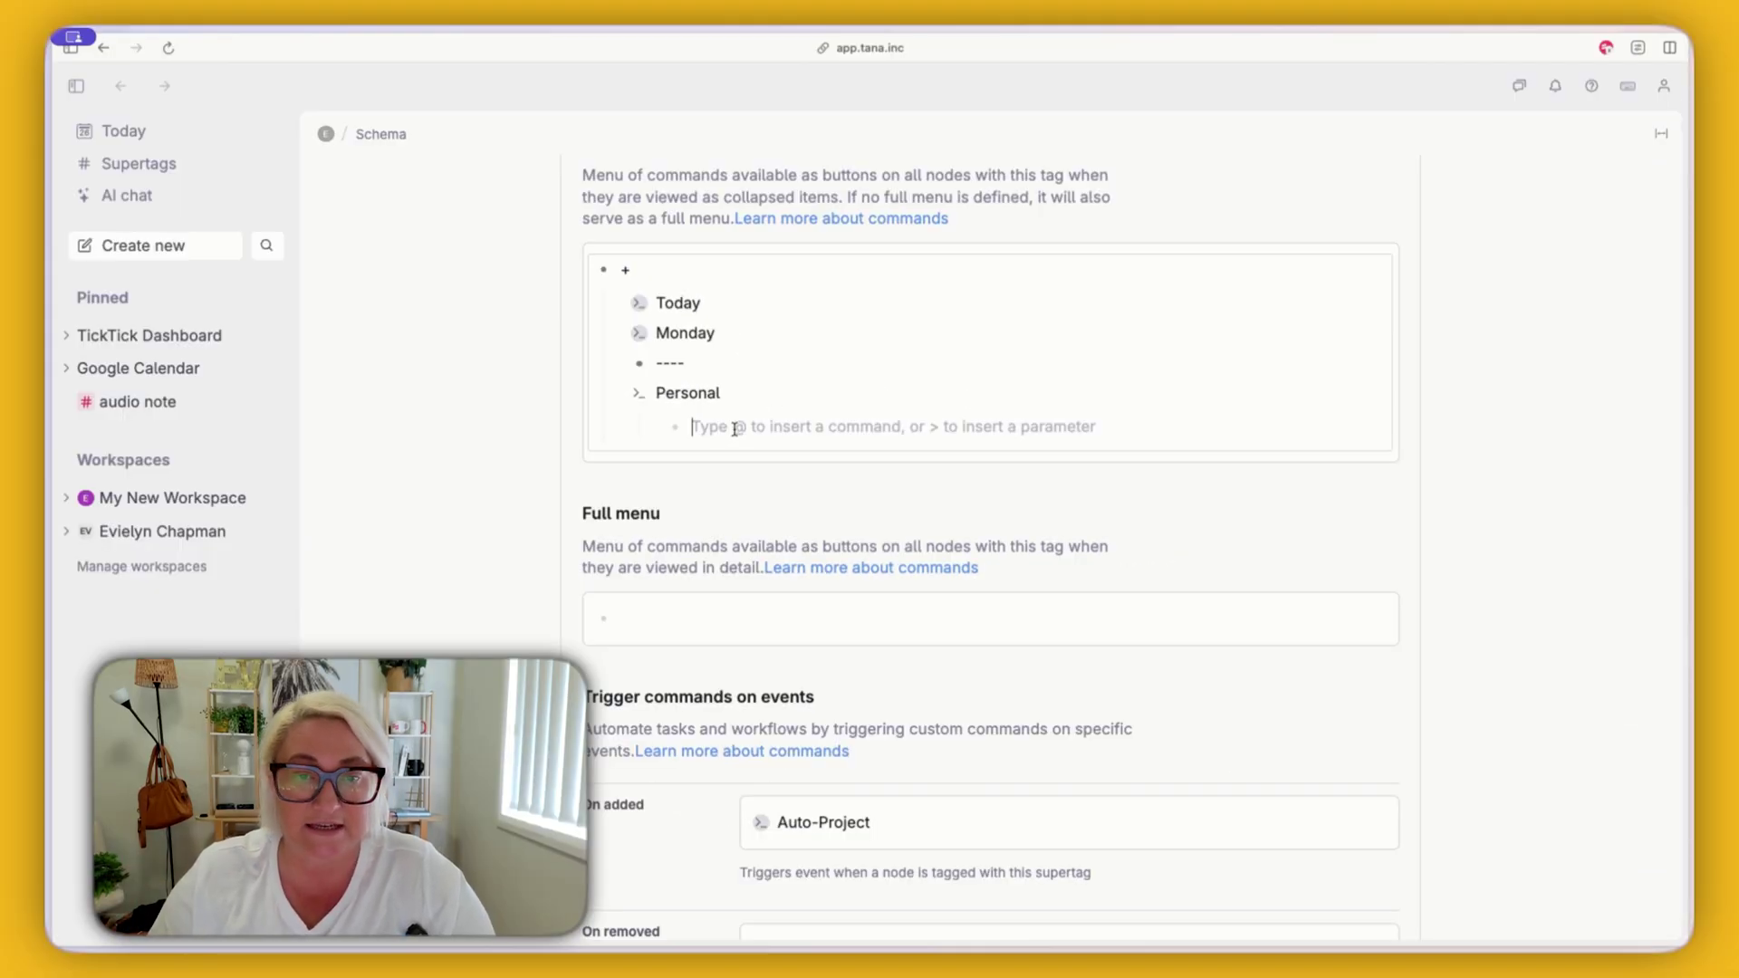
- Insert the Set field values system command into the Personal command and open its configuration
type("@set")
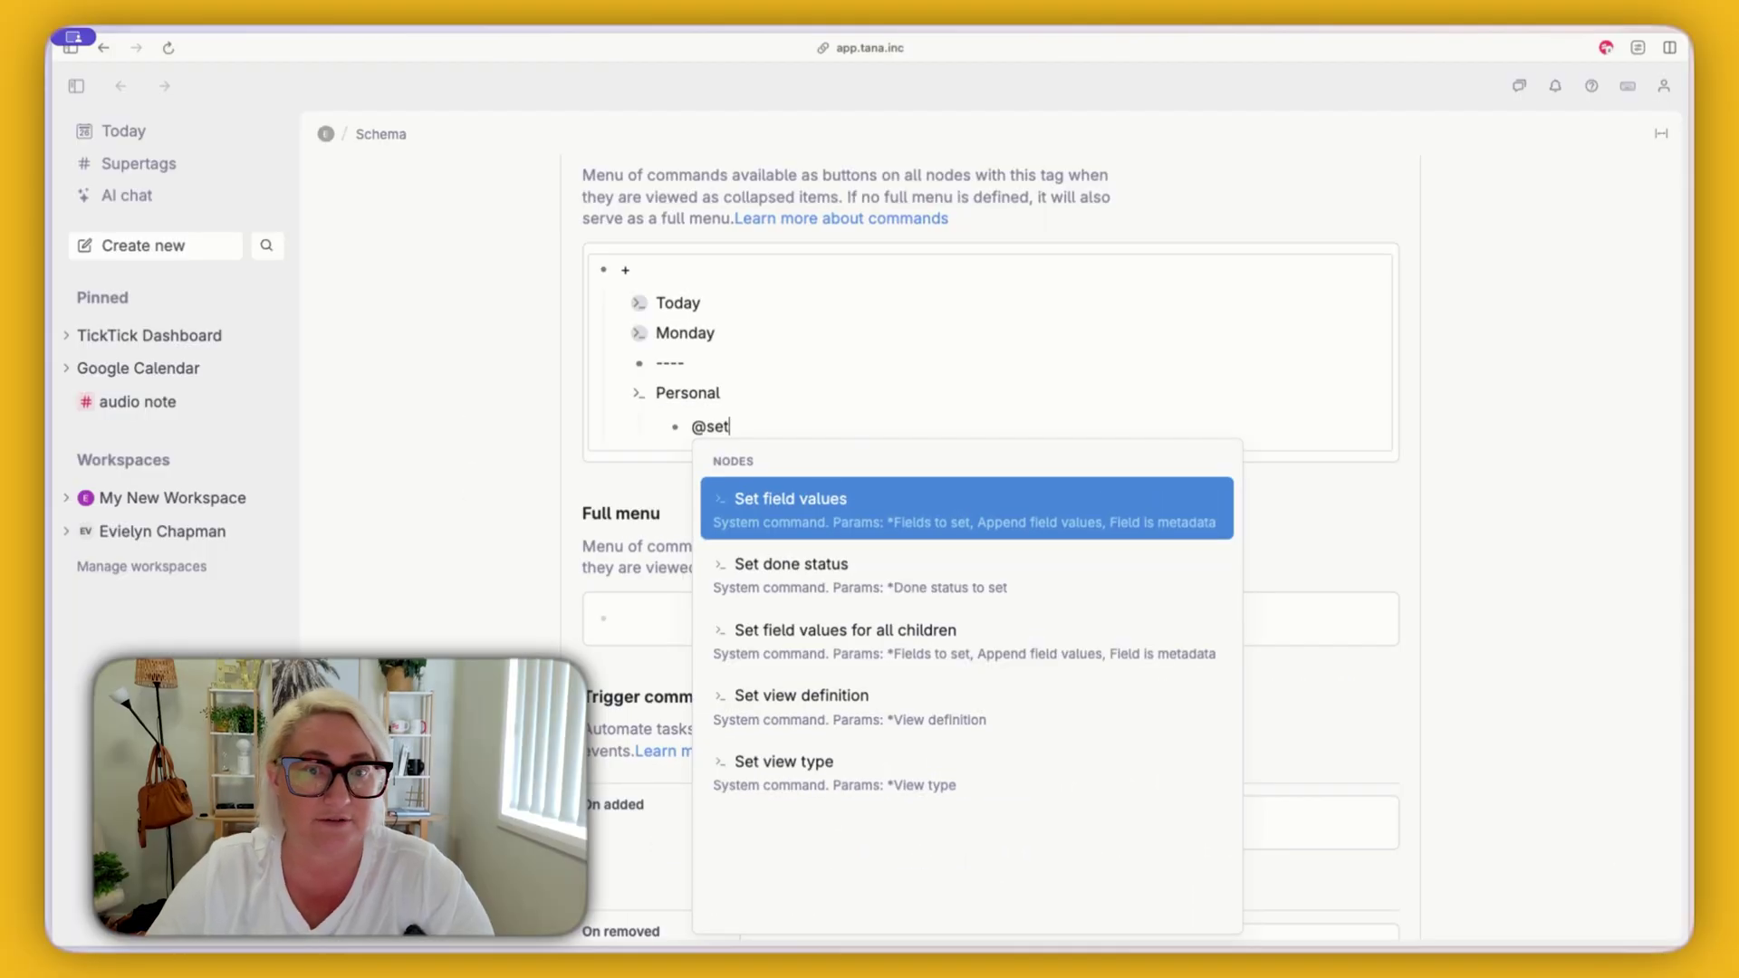
key("Return")
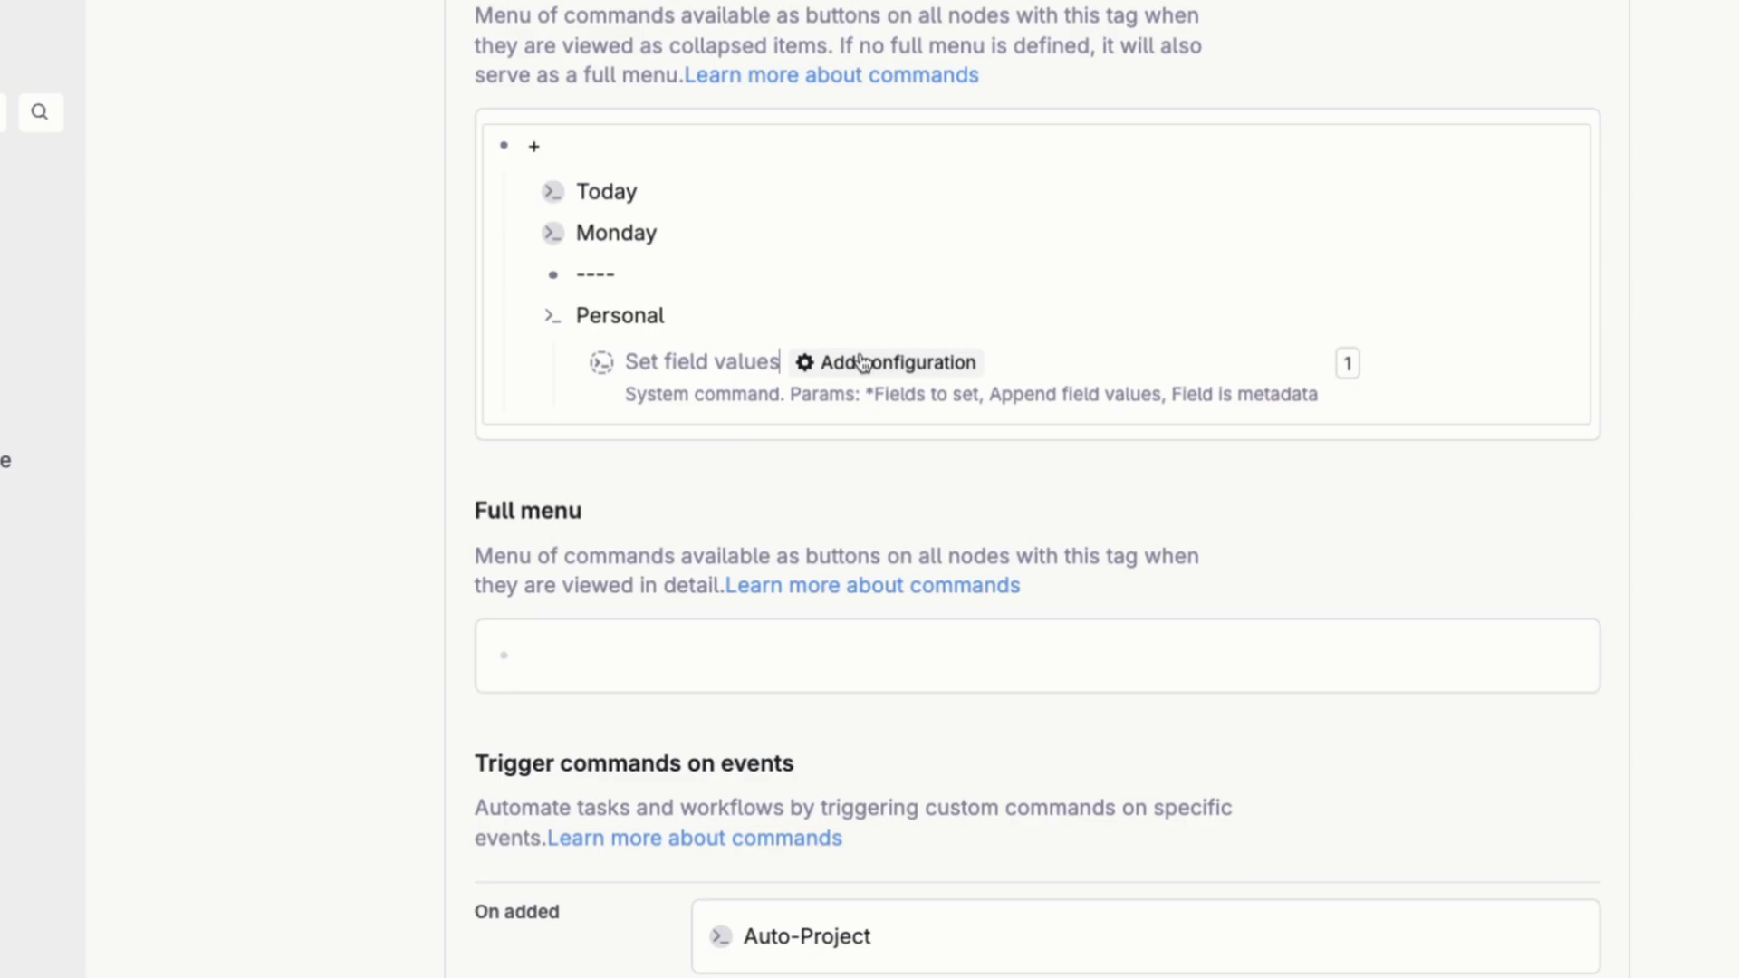
left_click(865, 427)
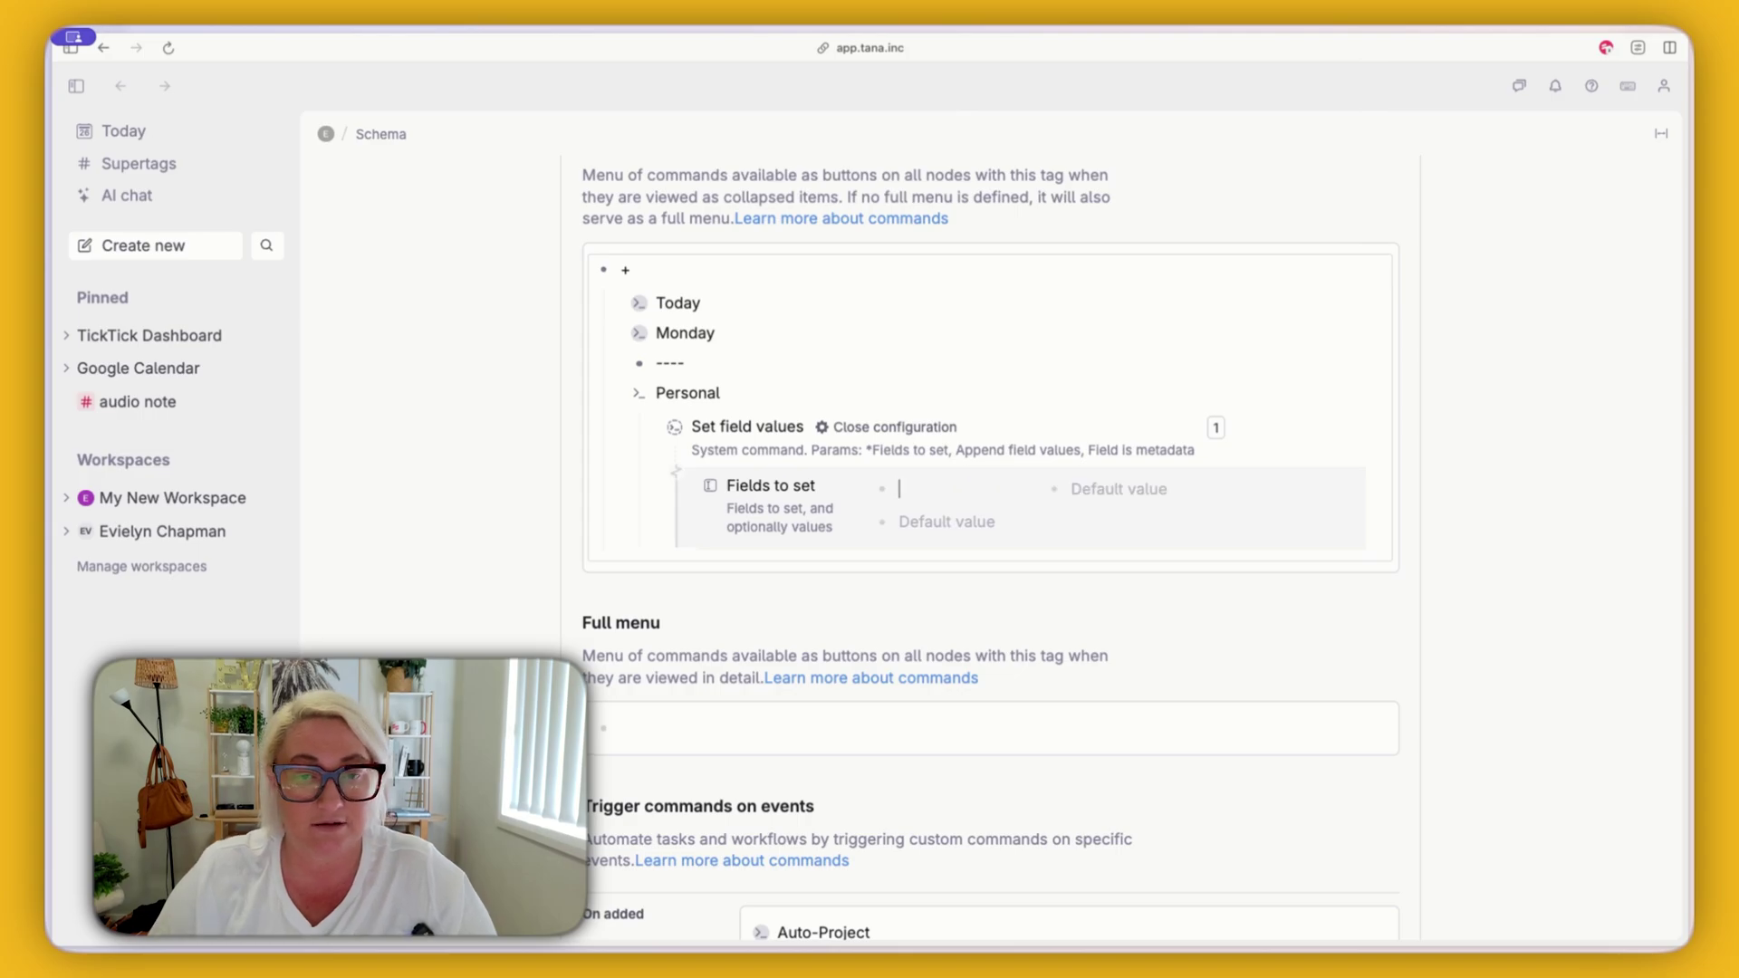
- Configure Fields to set with the task tag's Area field set to Personal, close the configuration and collapse the Personal command
left_click(896, 488)
type("area")
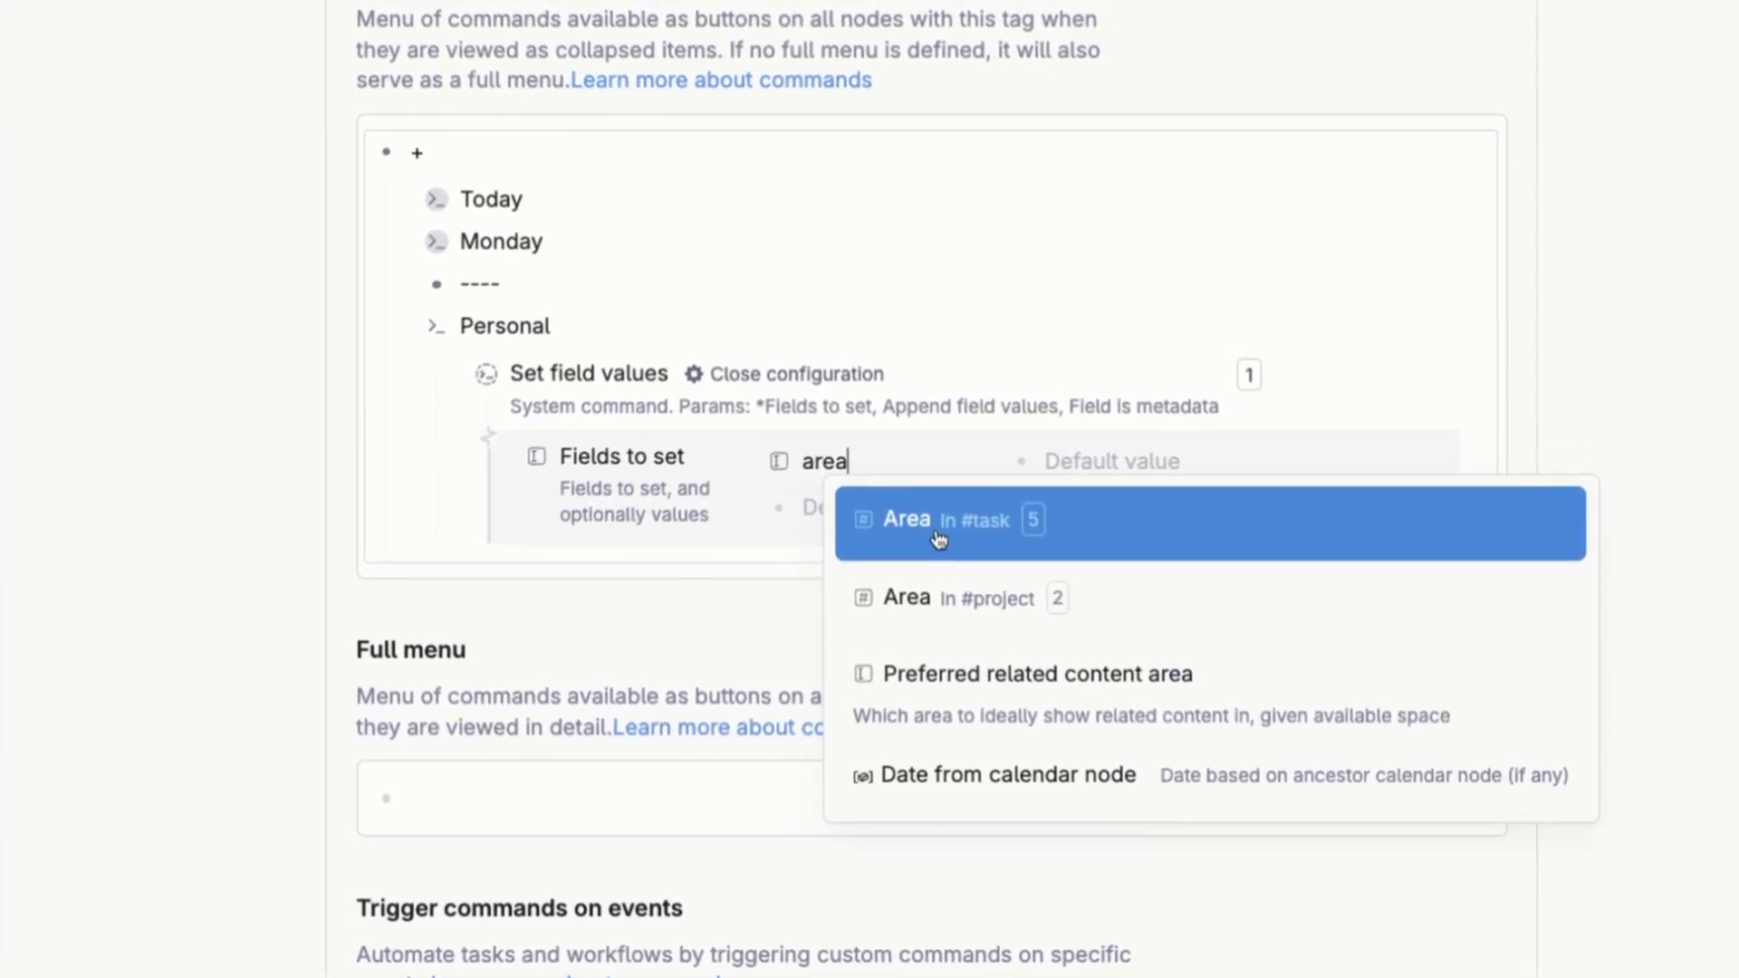
left_click(934, 542)
left_click(1101, 465)
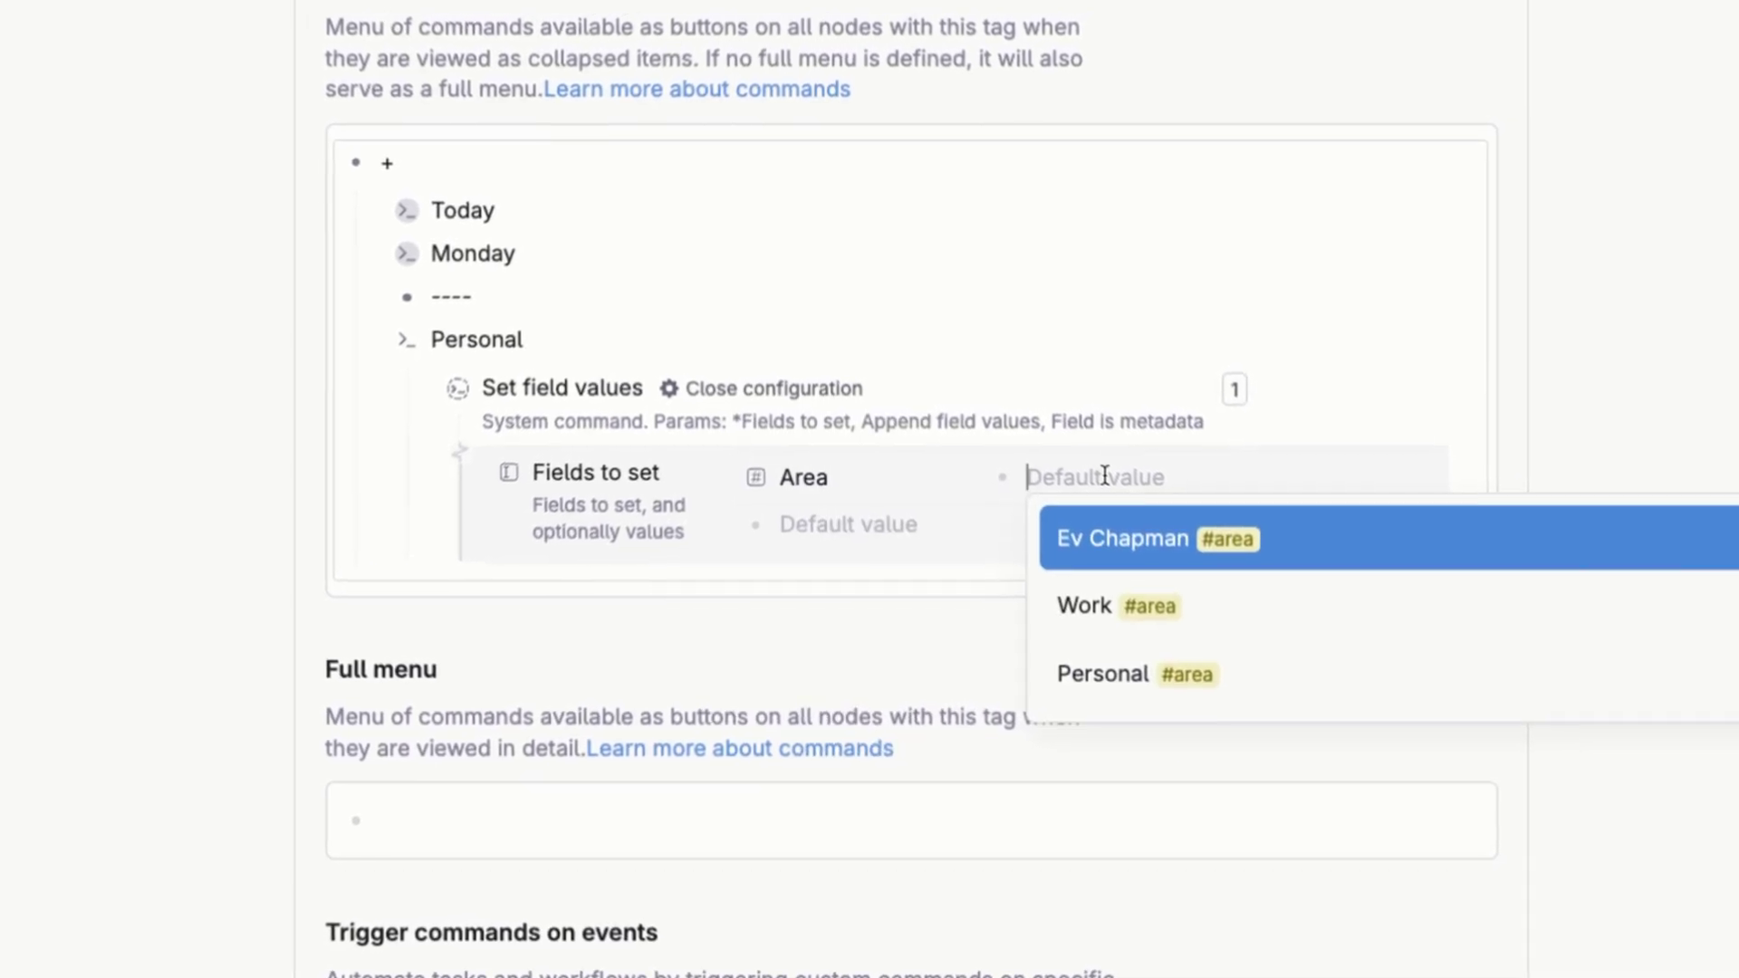
left_click(1090, 681)
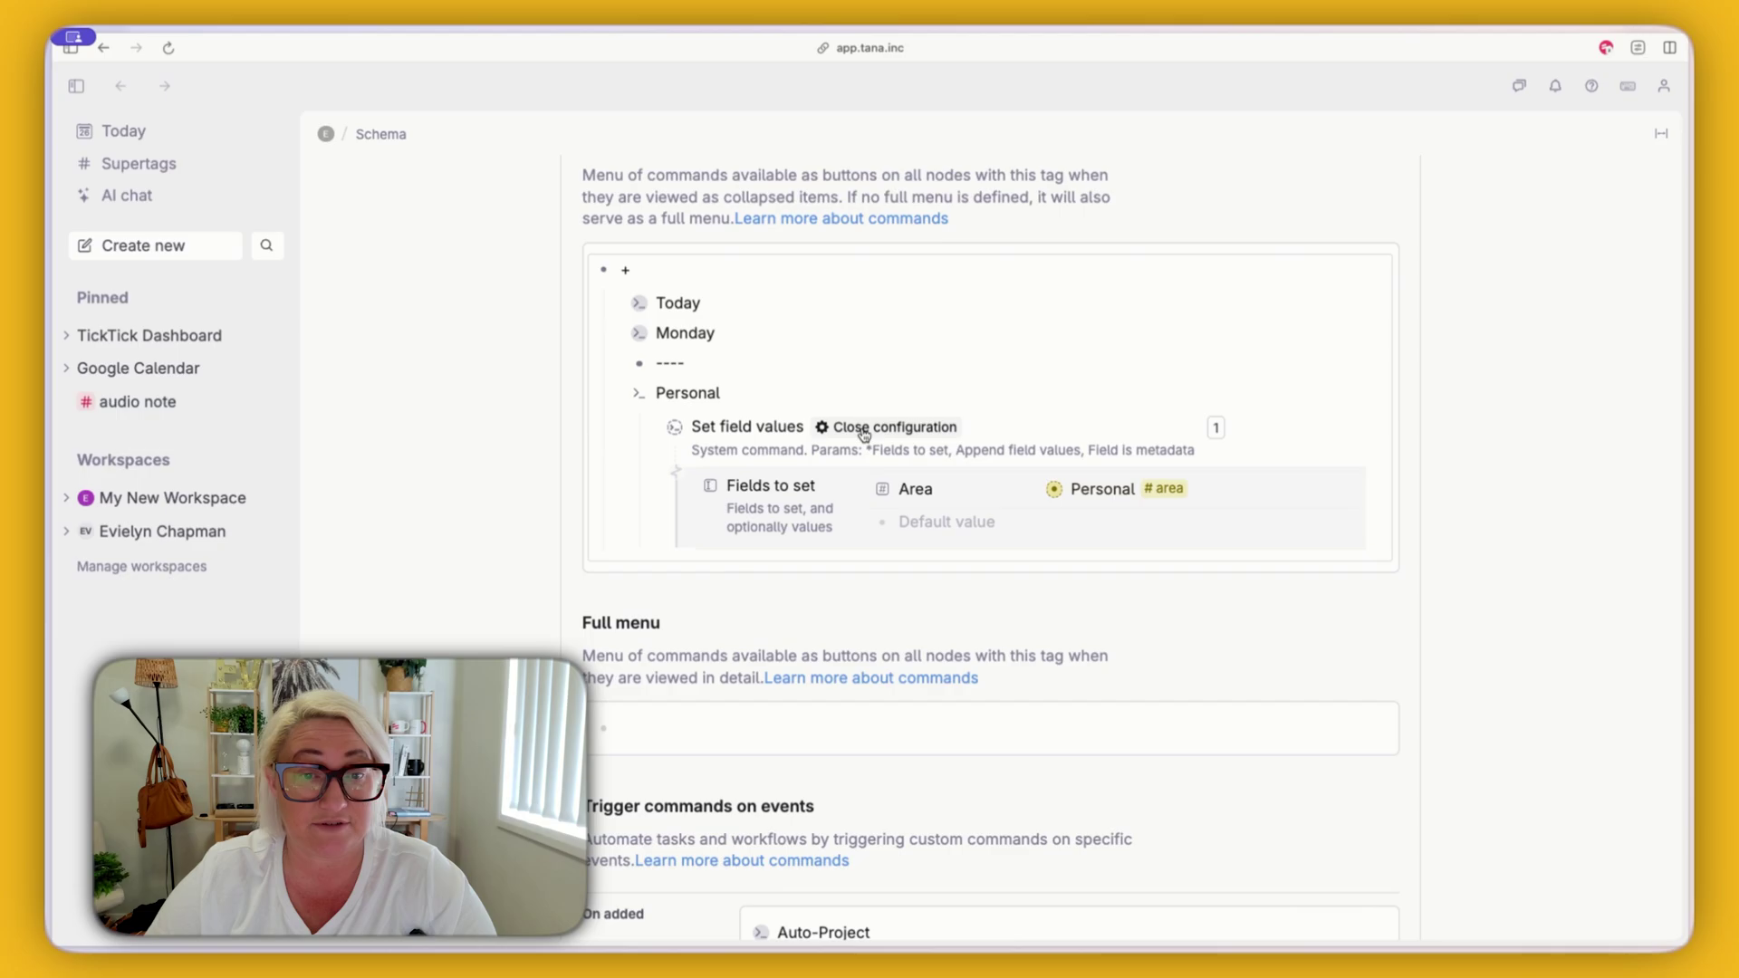
left_click(864, 432)
left_click(617, 394)
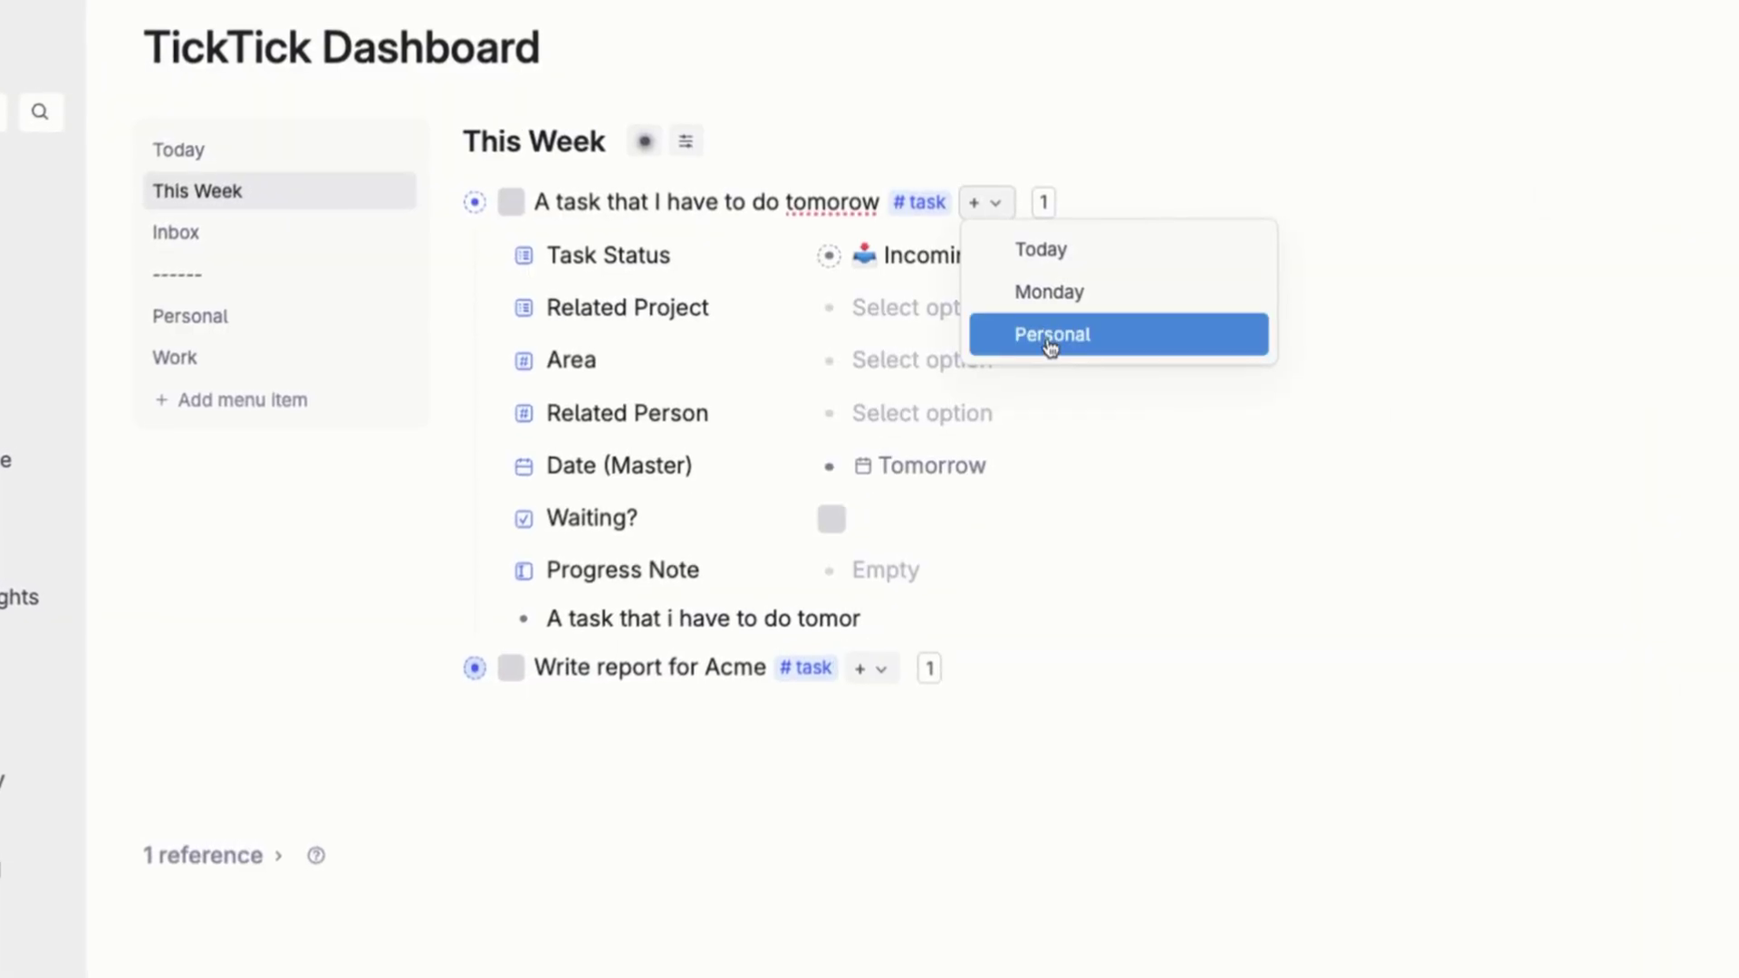
- Run the Personal command on "A task that I have to do tomorow" in This Week, and show the Inbox list
left_click(998, 408)
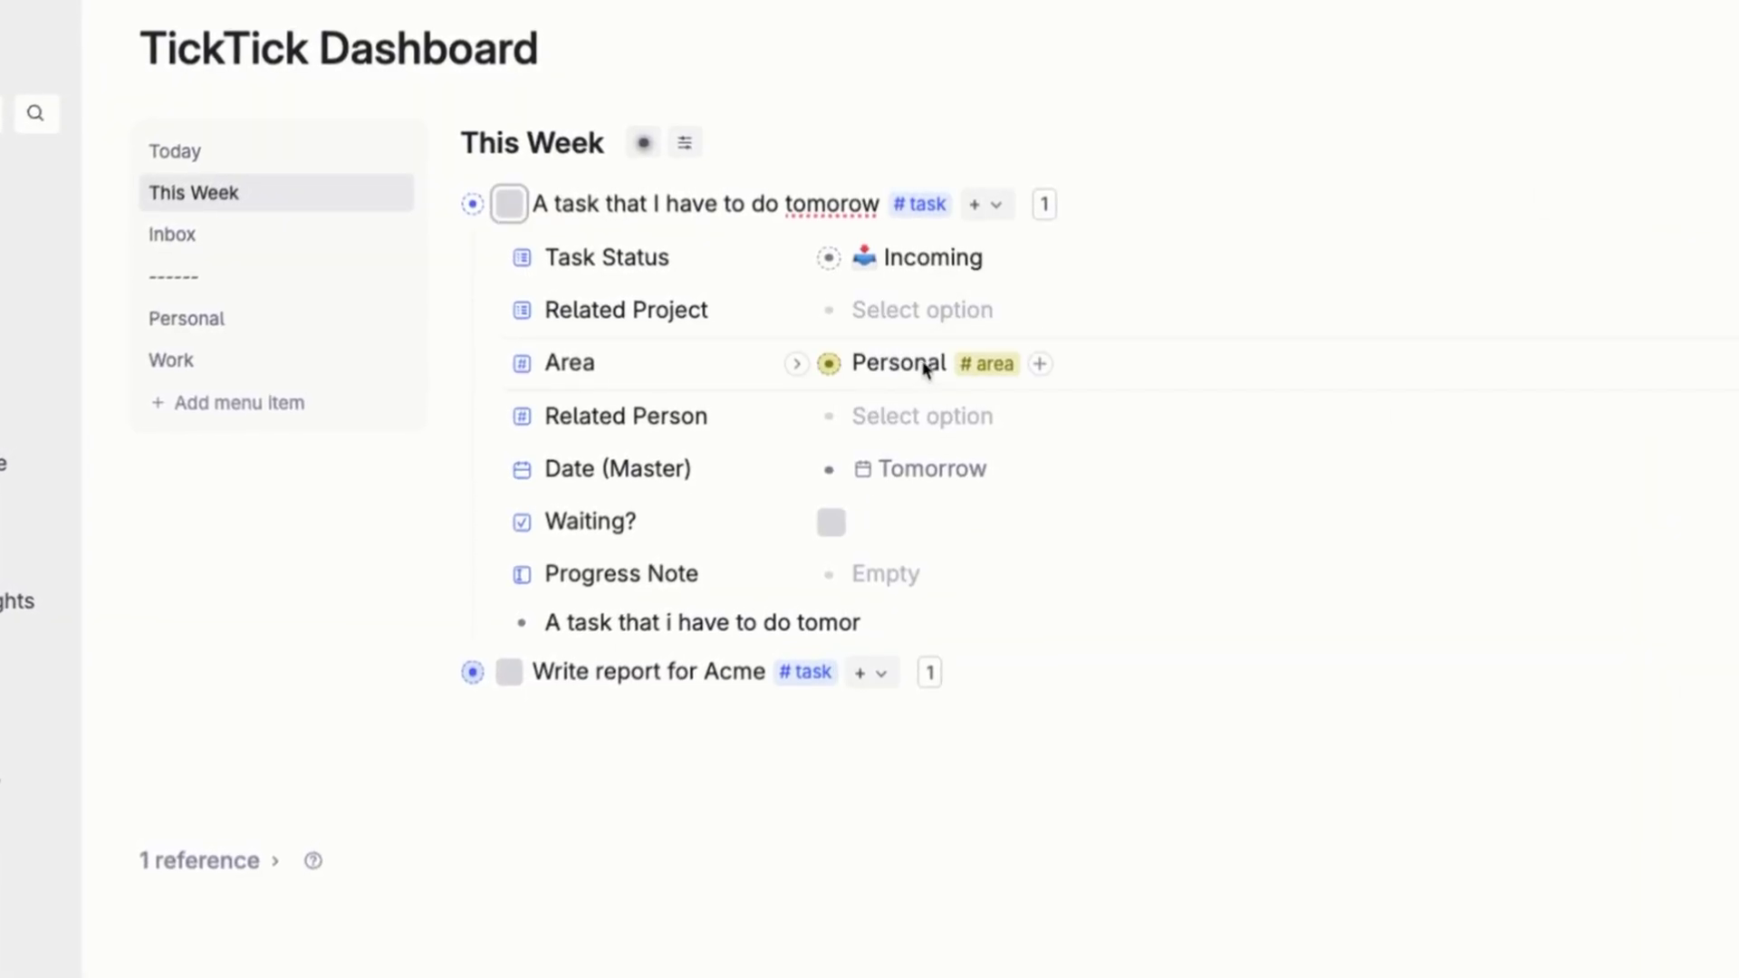
left_click(220, 347)
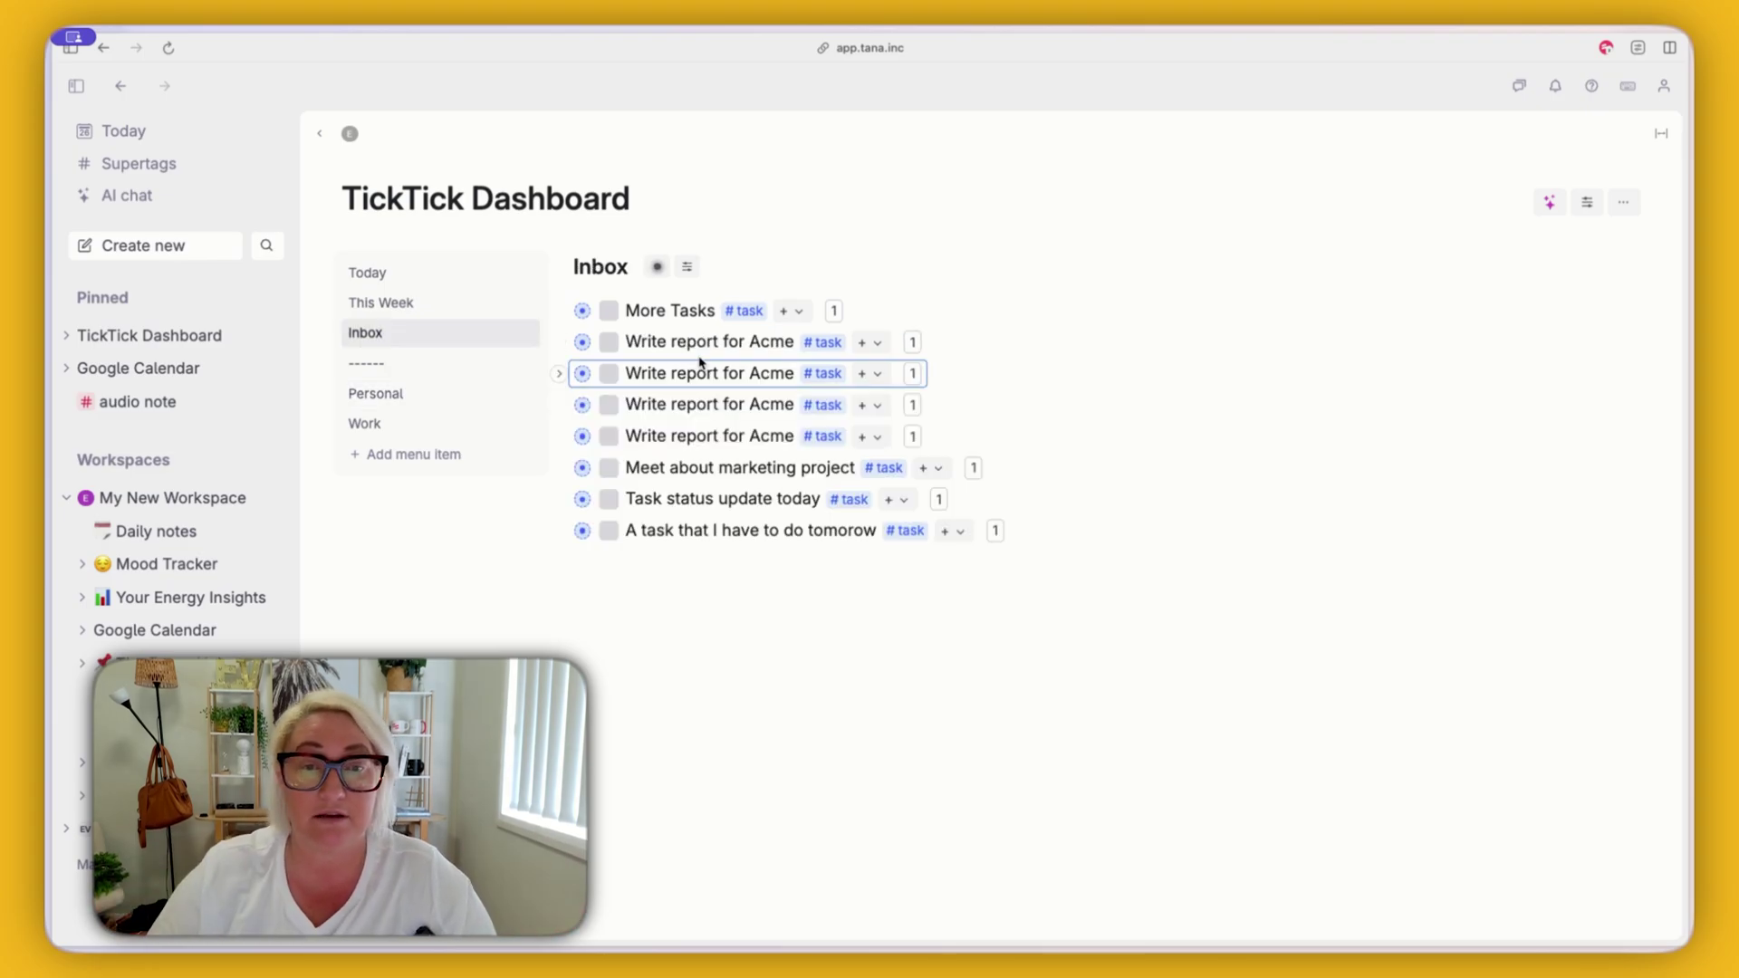
- Examine the Task Status options of the third task in the Inbox list, and collapse the task
left_click(562, 374)
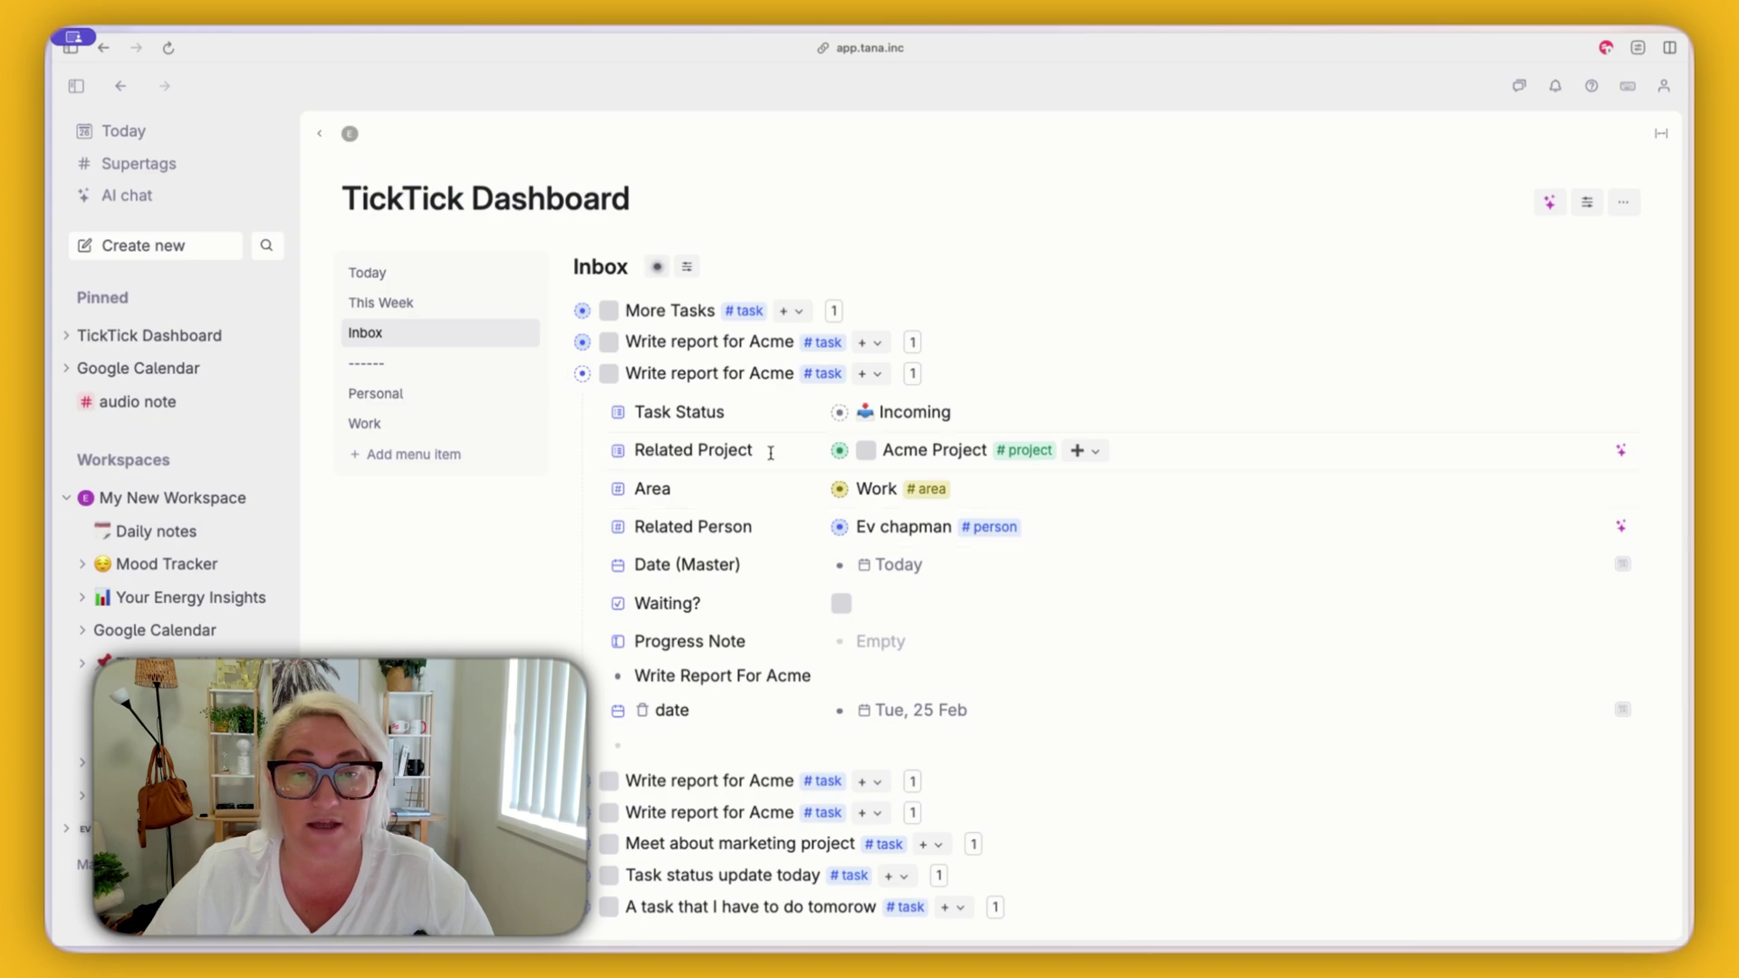
left_click(910, 415)
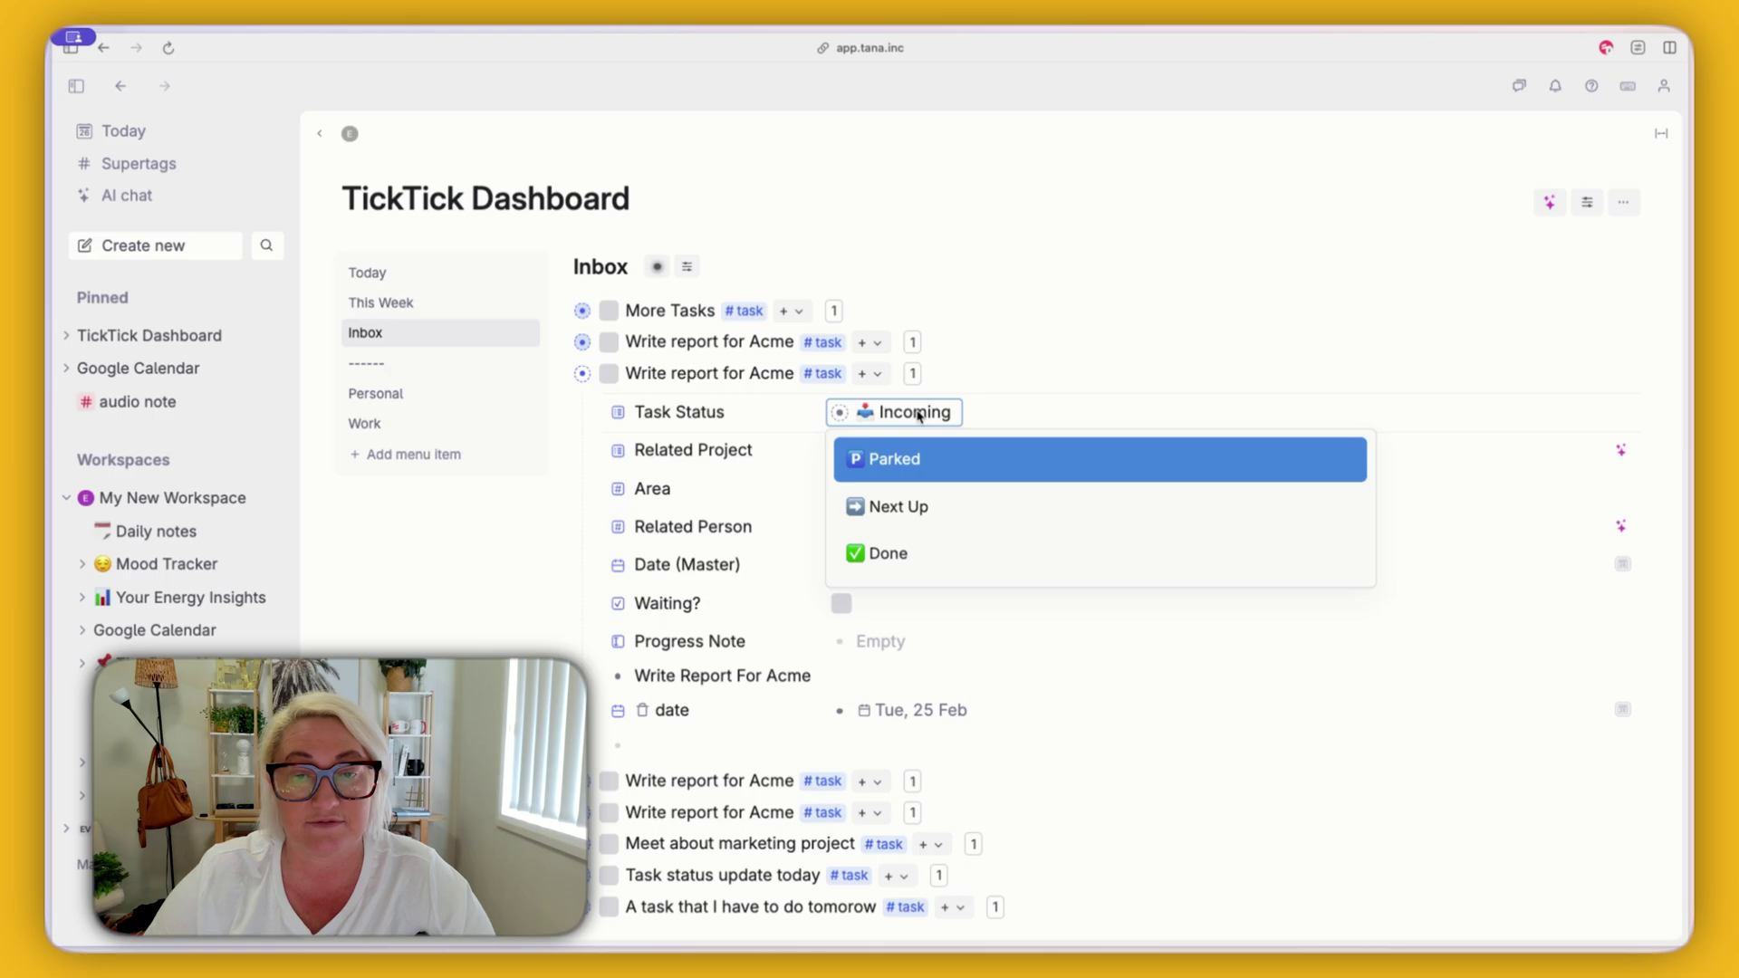
left_click(671, 374)
left_click(560, 374)
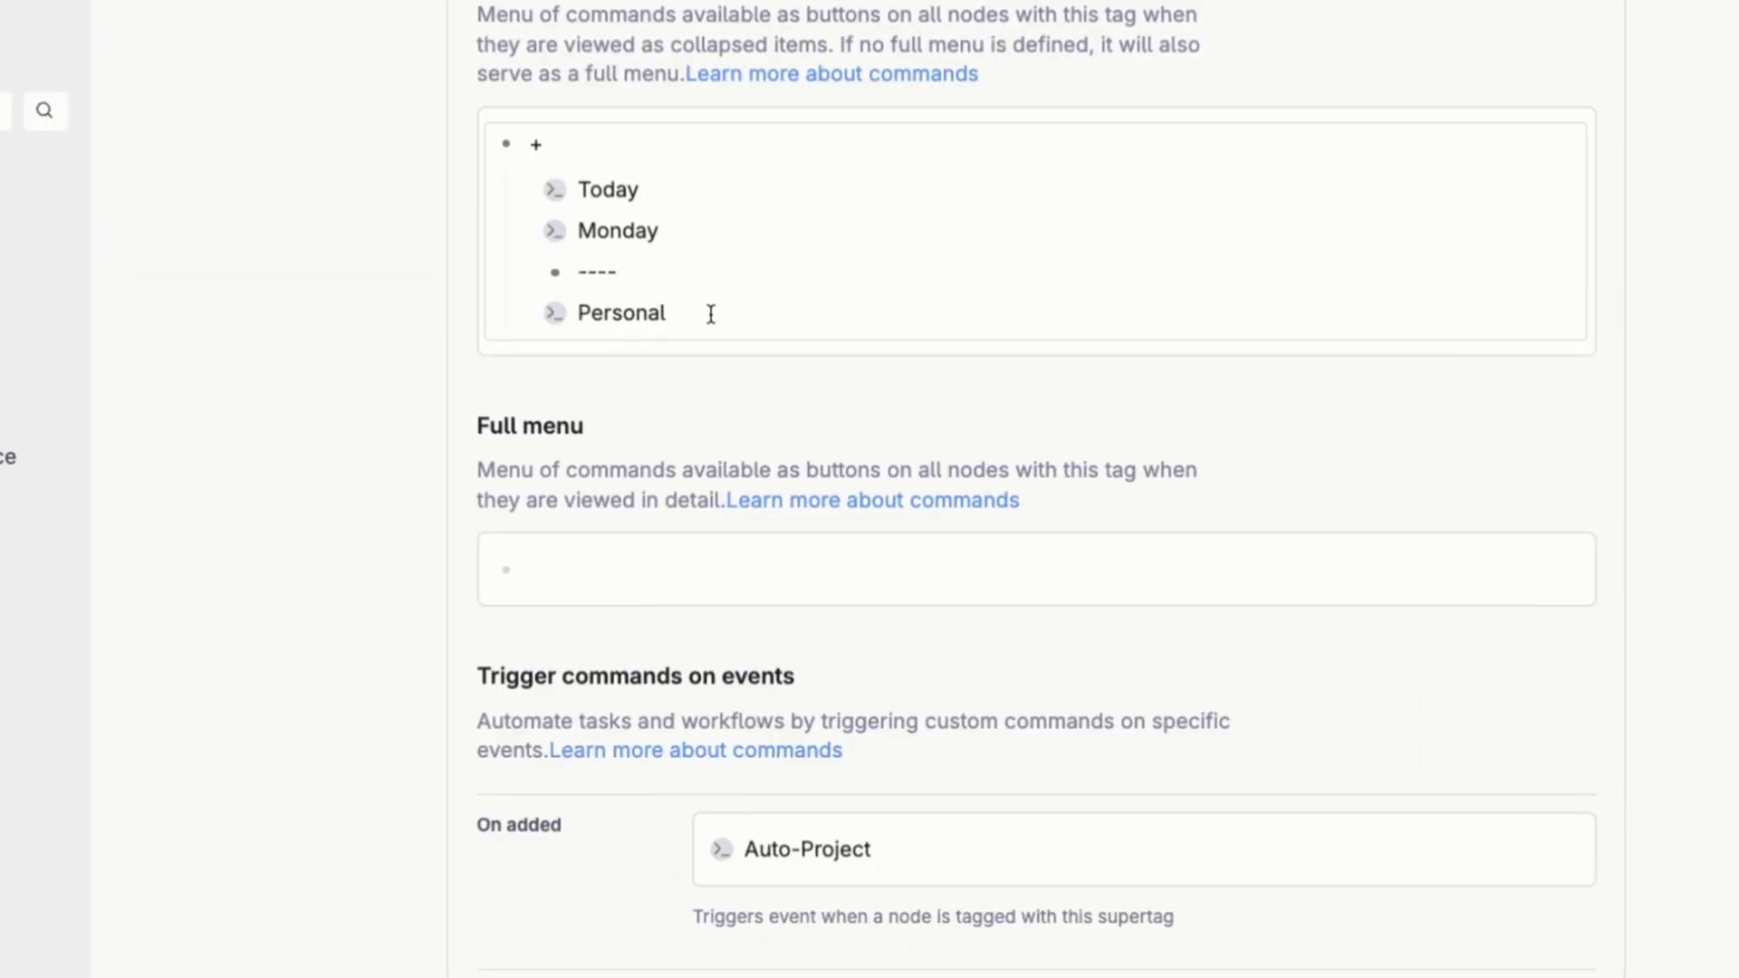
- Duplicate the Personal command in the compact menu's + group and rename the copy Parked
key("super+k")
type("dup")
key("Return")
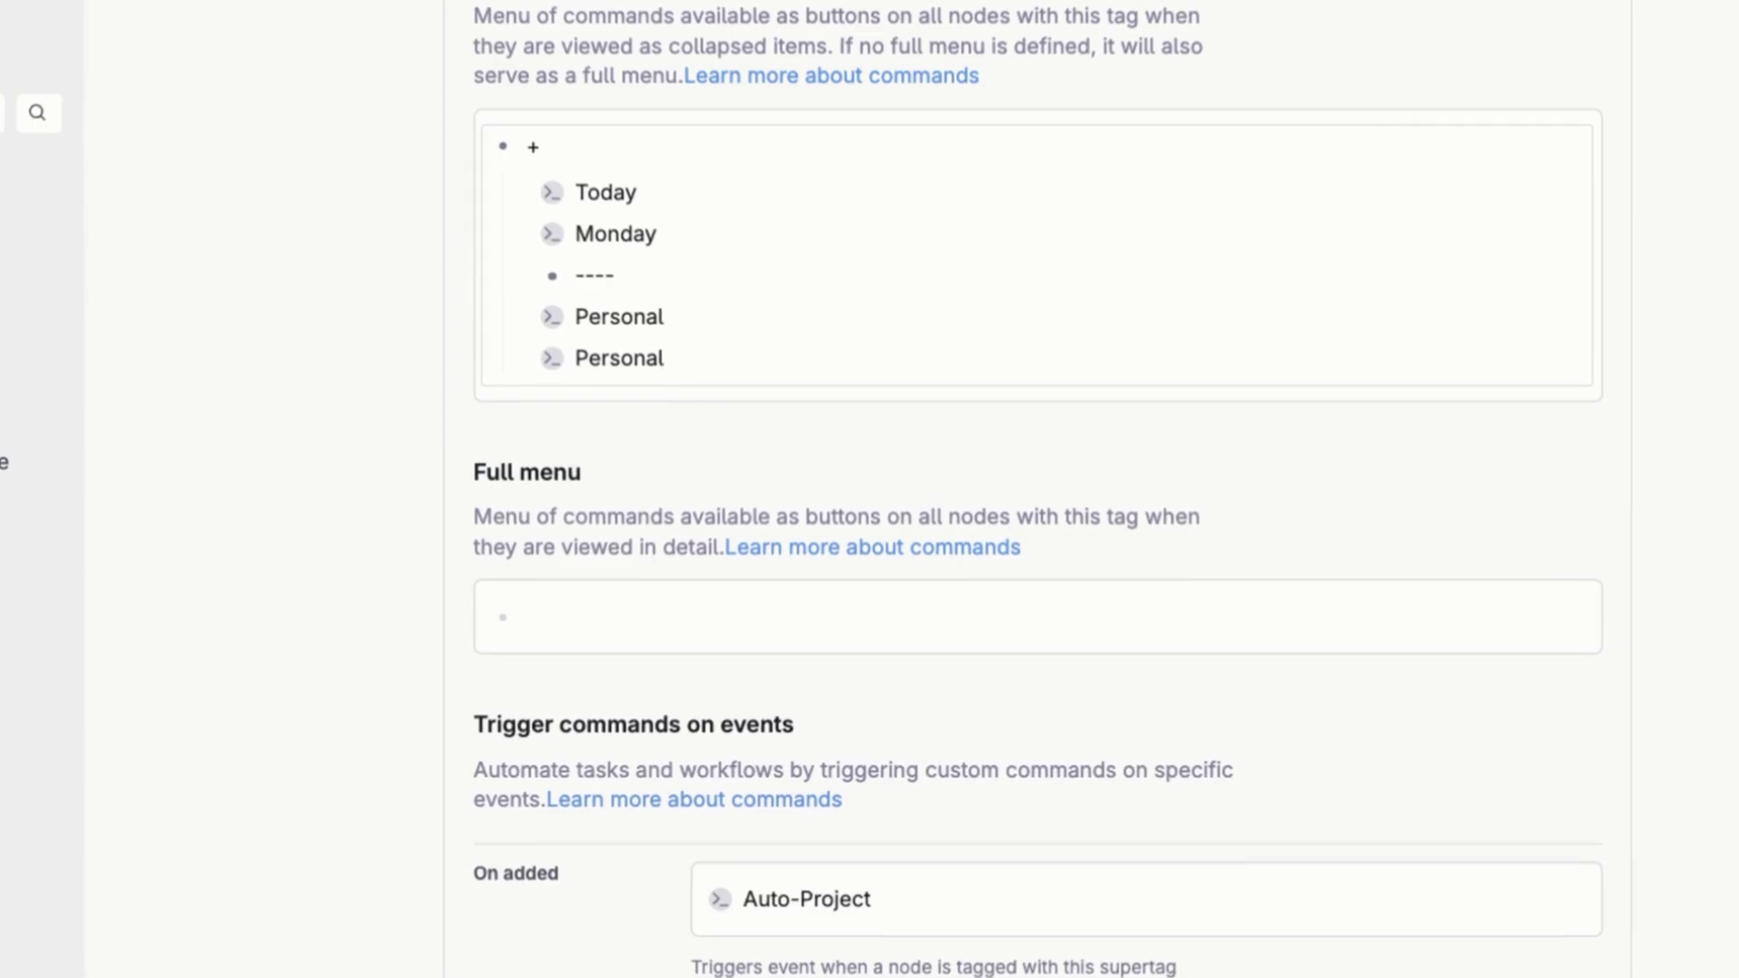
double_click(638, 358)
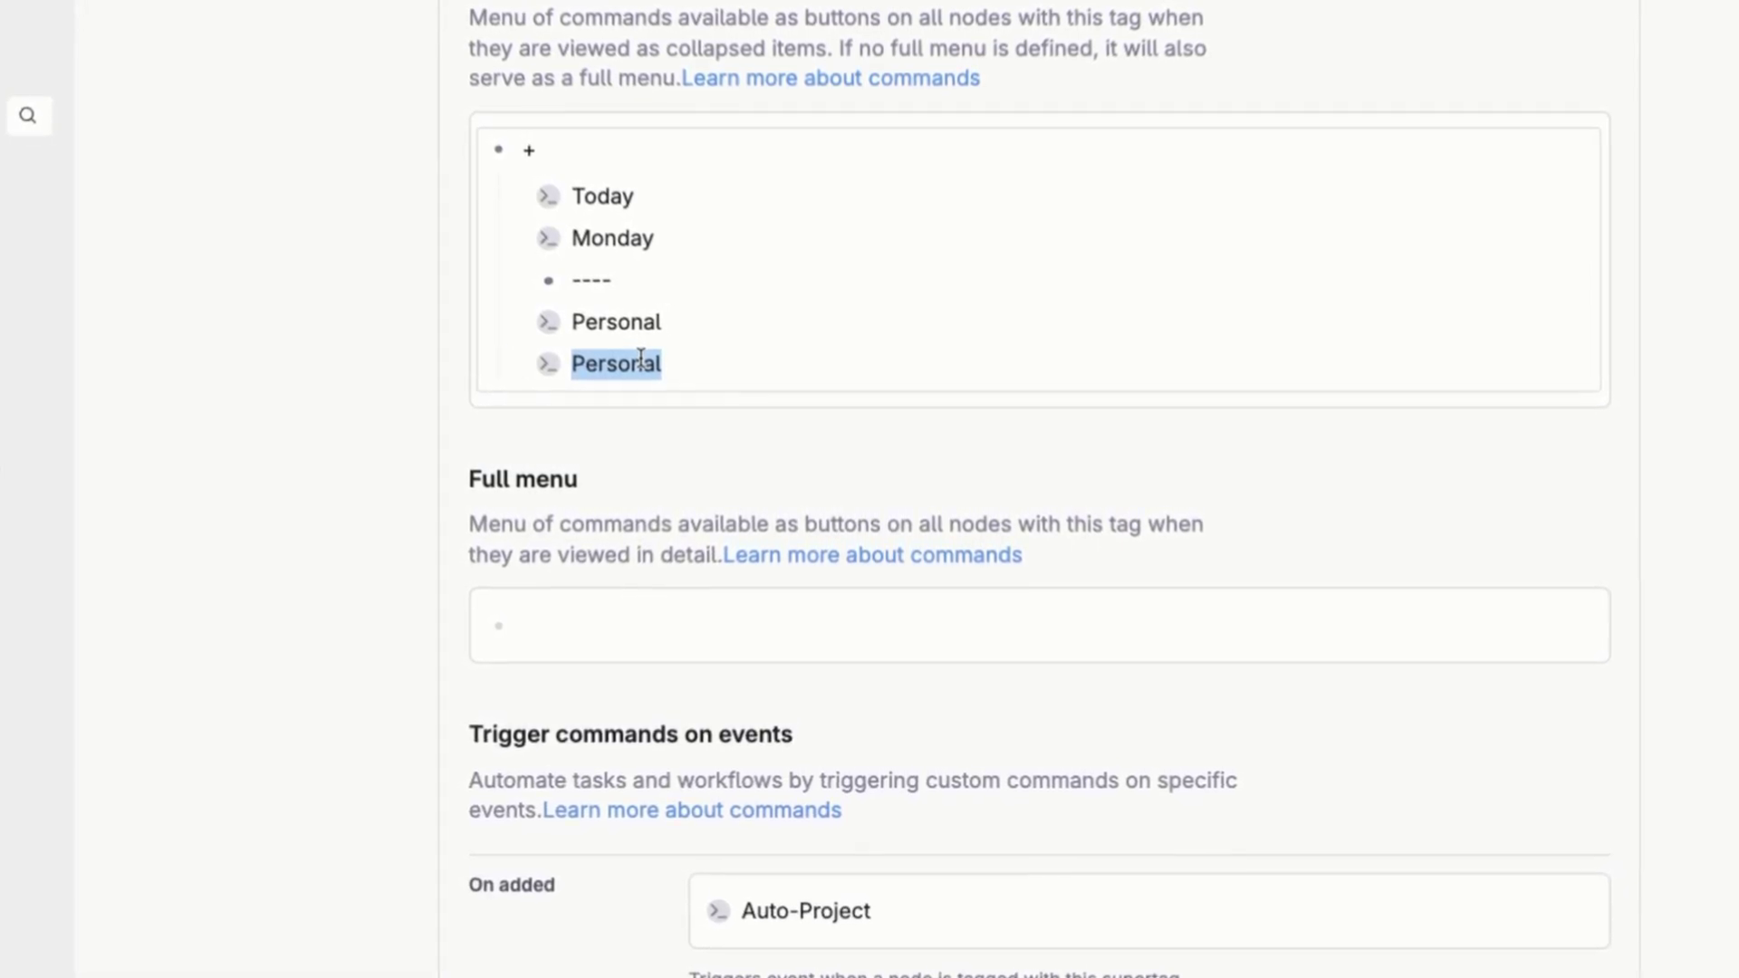
type("Parked")
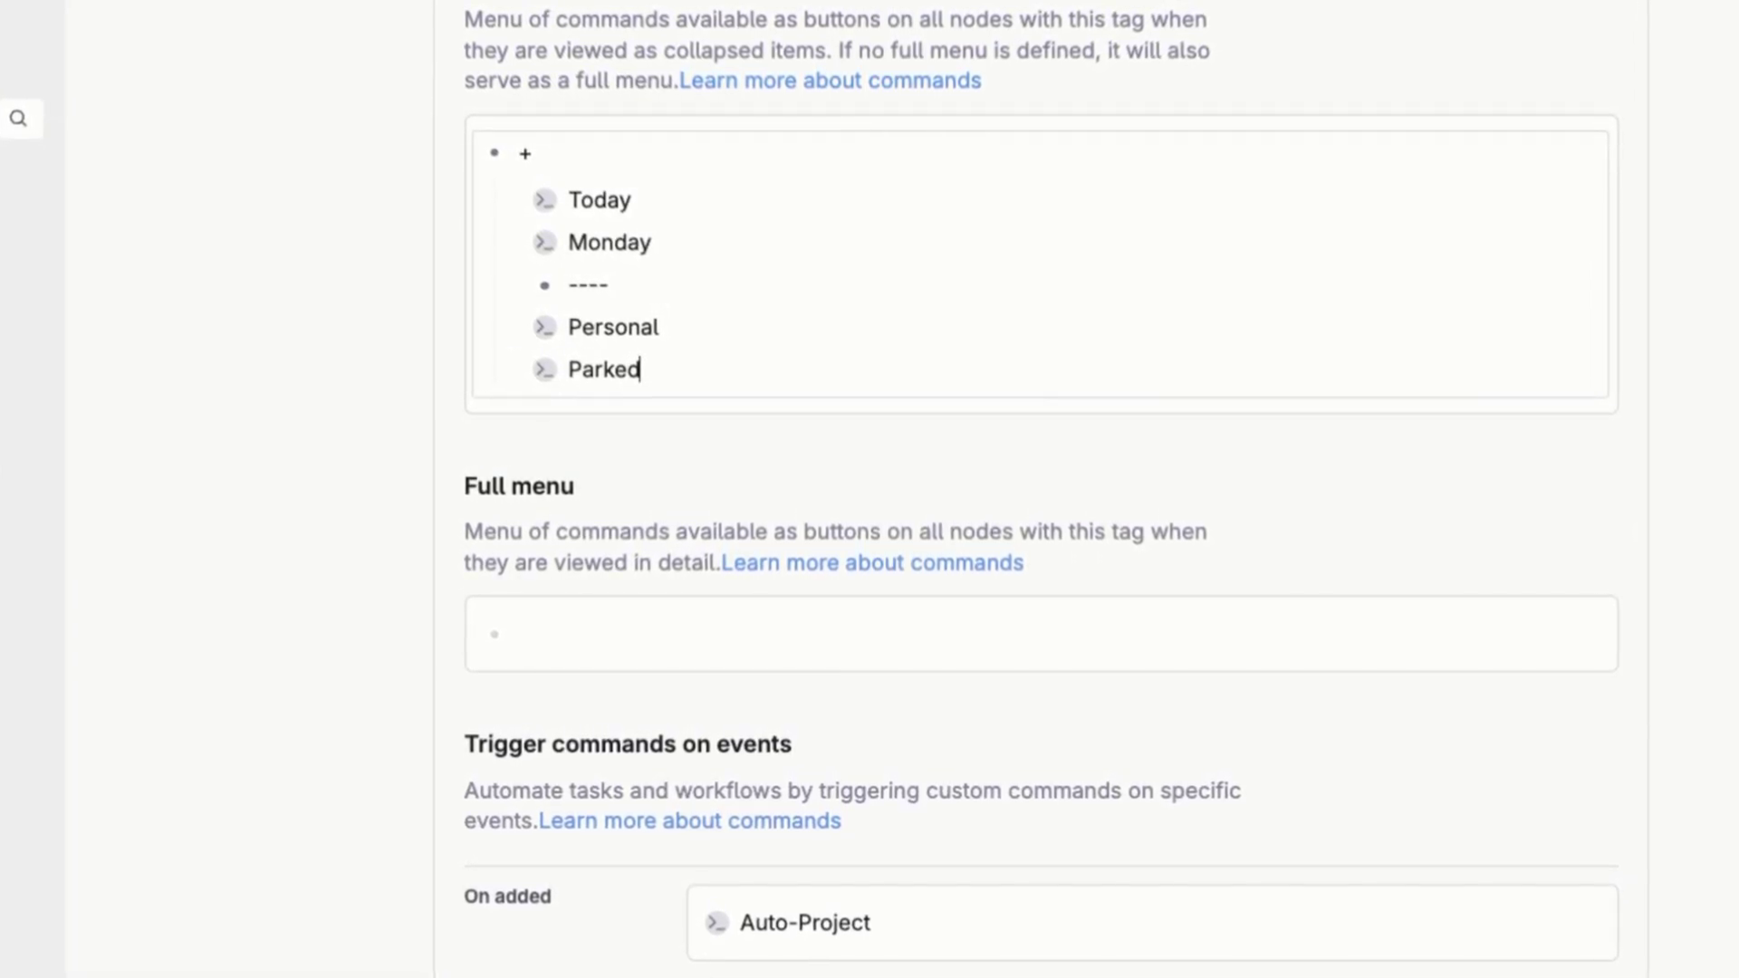
- Change the Parked command's Fields to set from Area to Task Status with the value Parked, and collapse the command
key("super+Down")
left_click(893, 421)
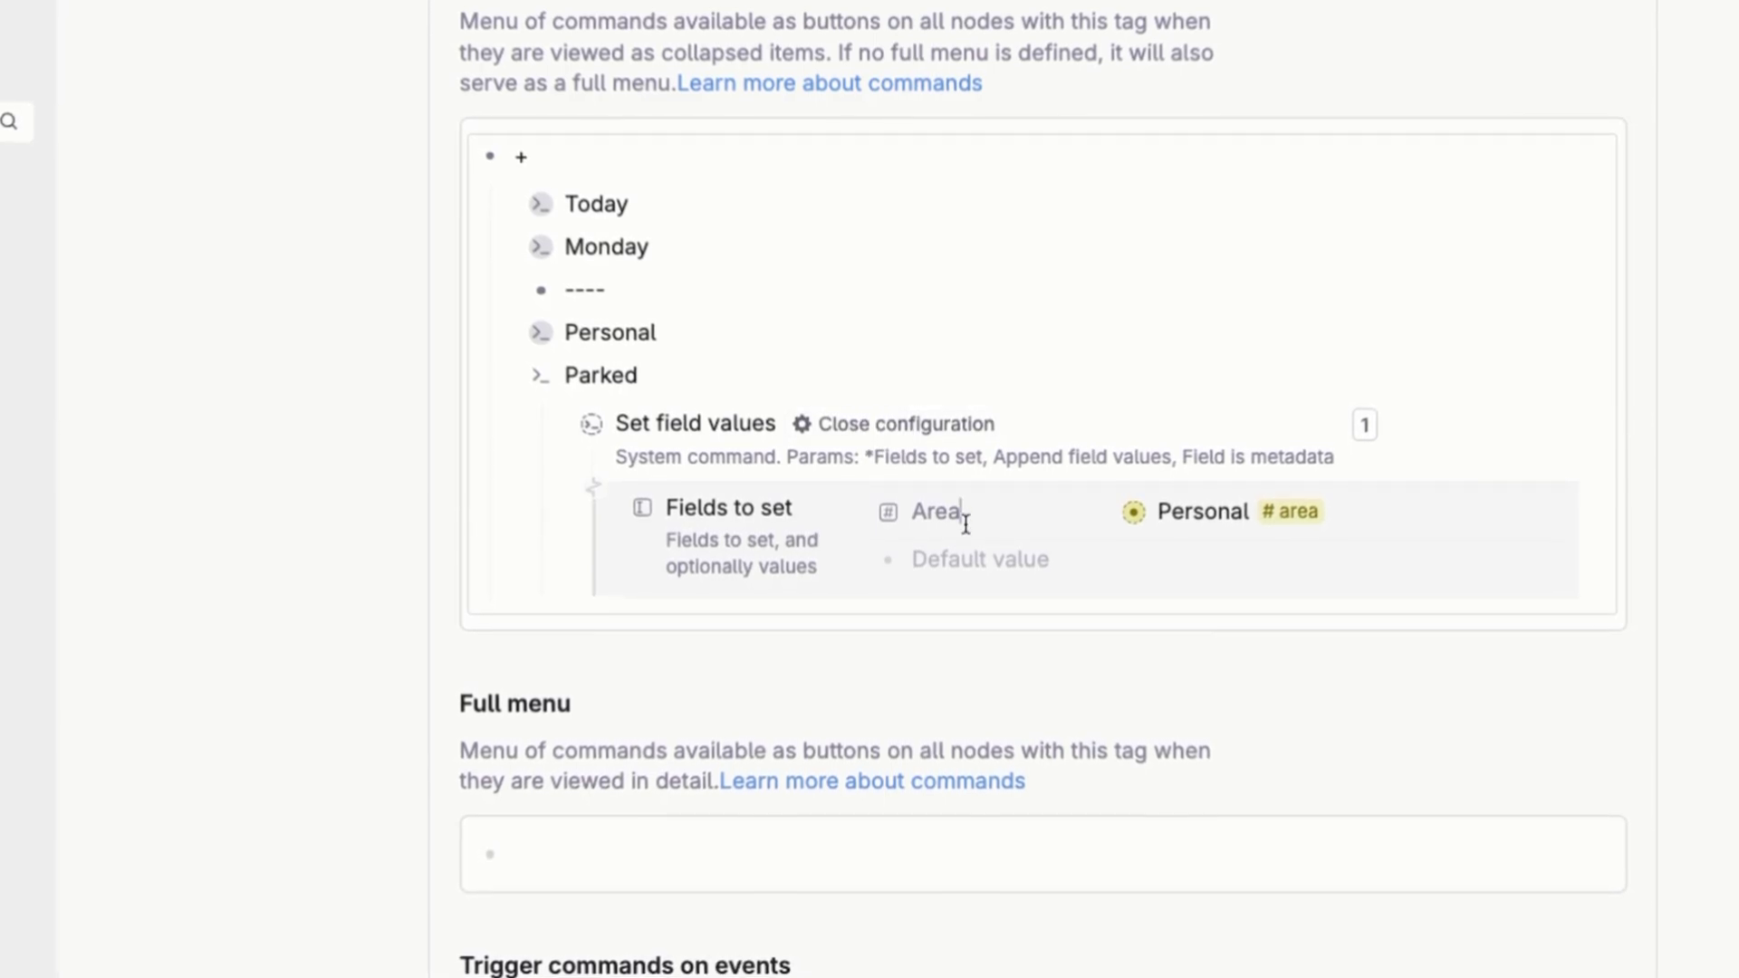
key("BackSpace")
key("BackSpace")
key("BackSpace")
key("BackSpace")
type("stat")
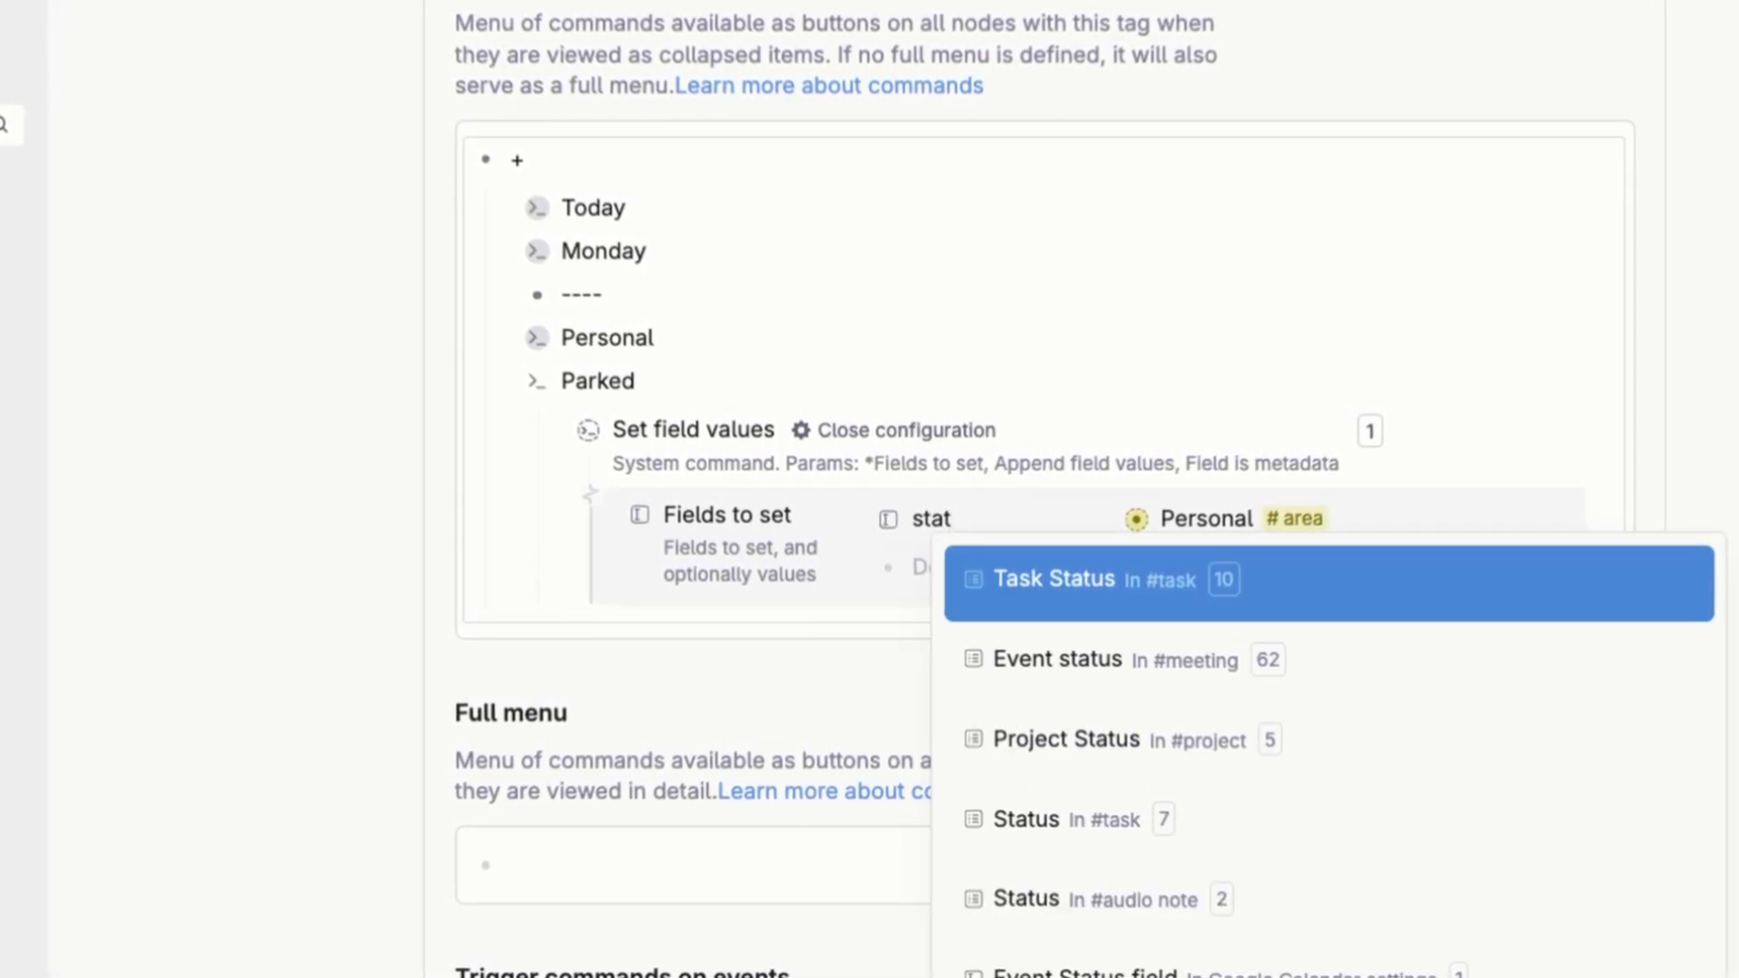
key("Return")
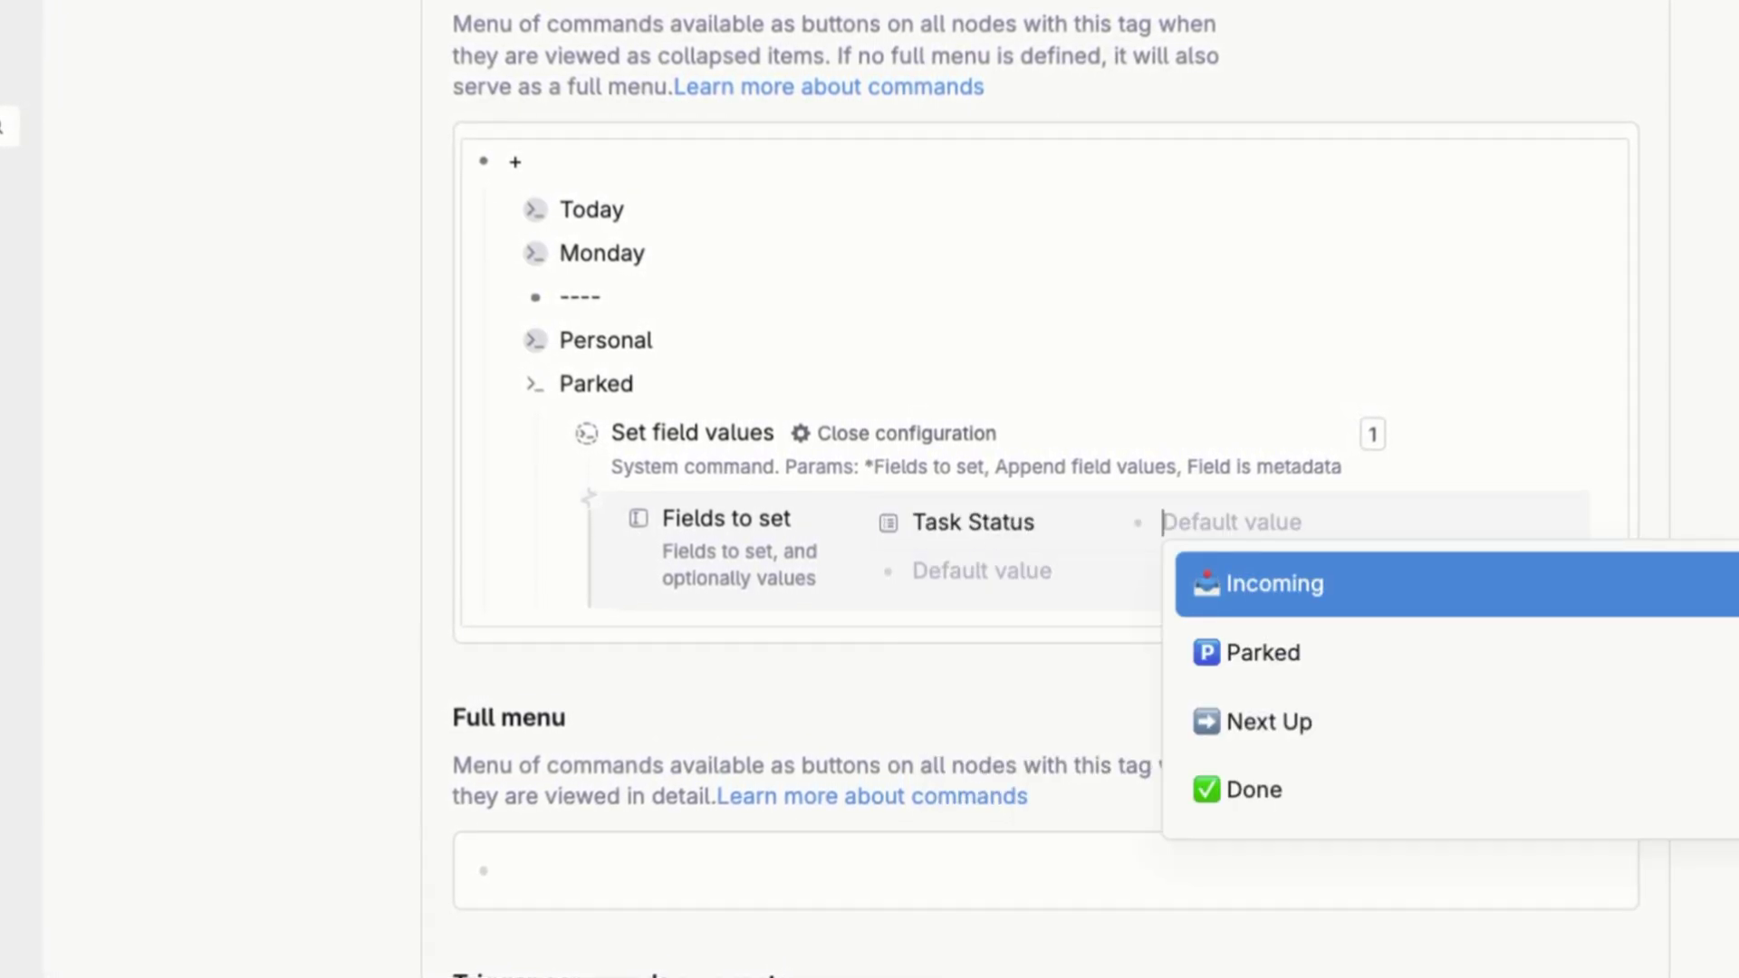
left_click(1309, 662)
left_click(528, 390)
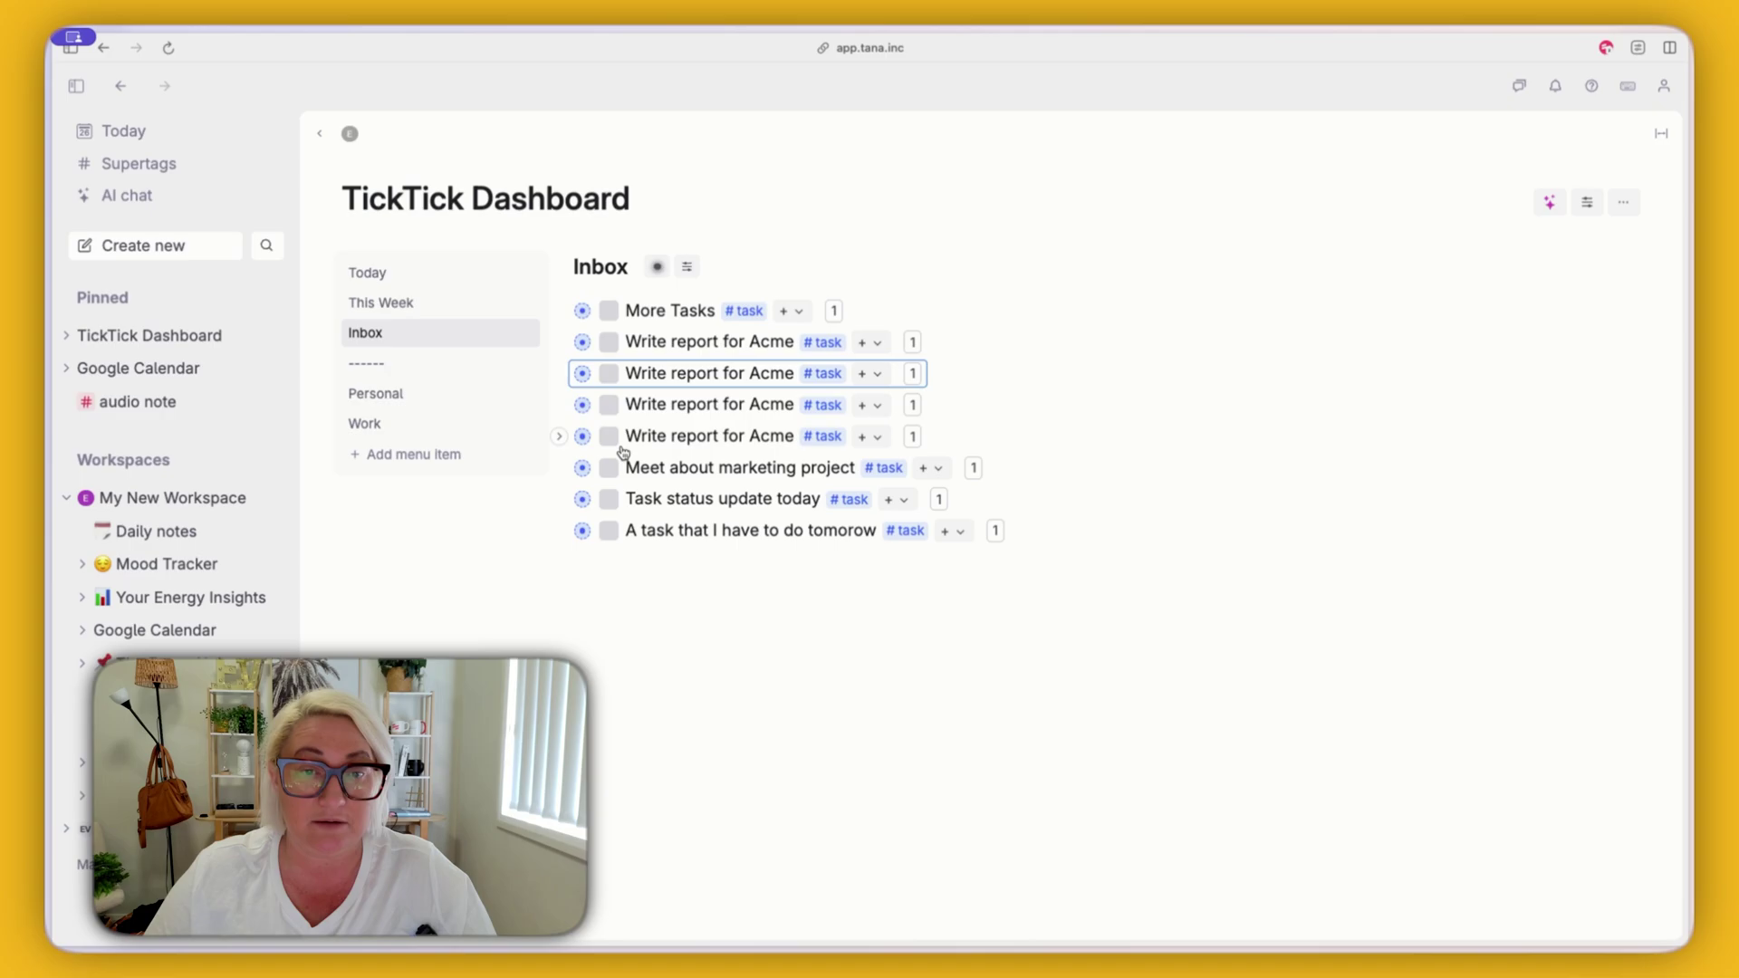
- Add a task titled "A breand new task" at the end of the dashboard's Inbox list
key("super+Down")
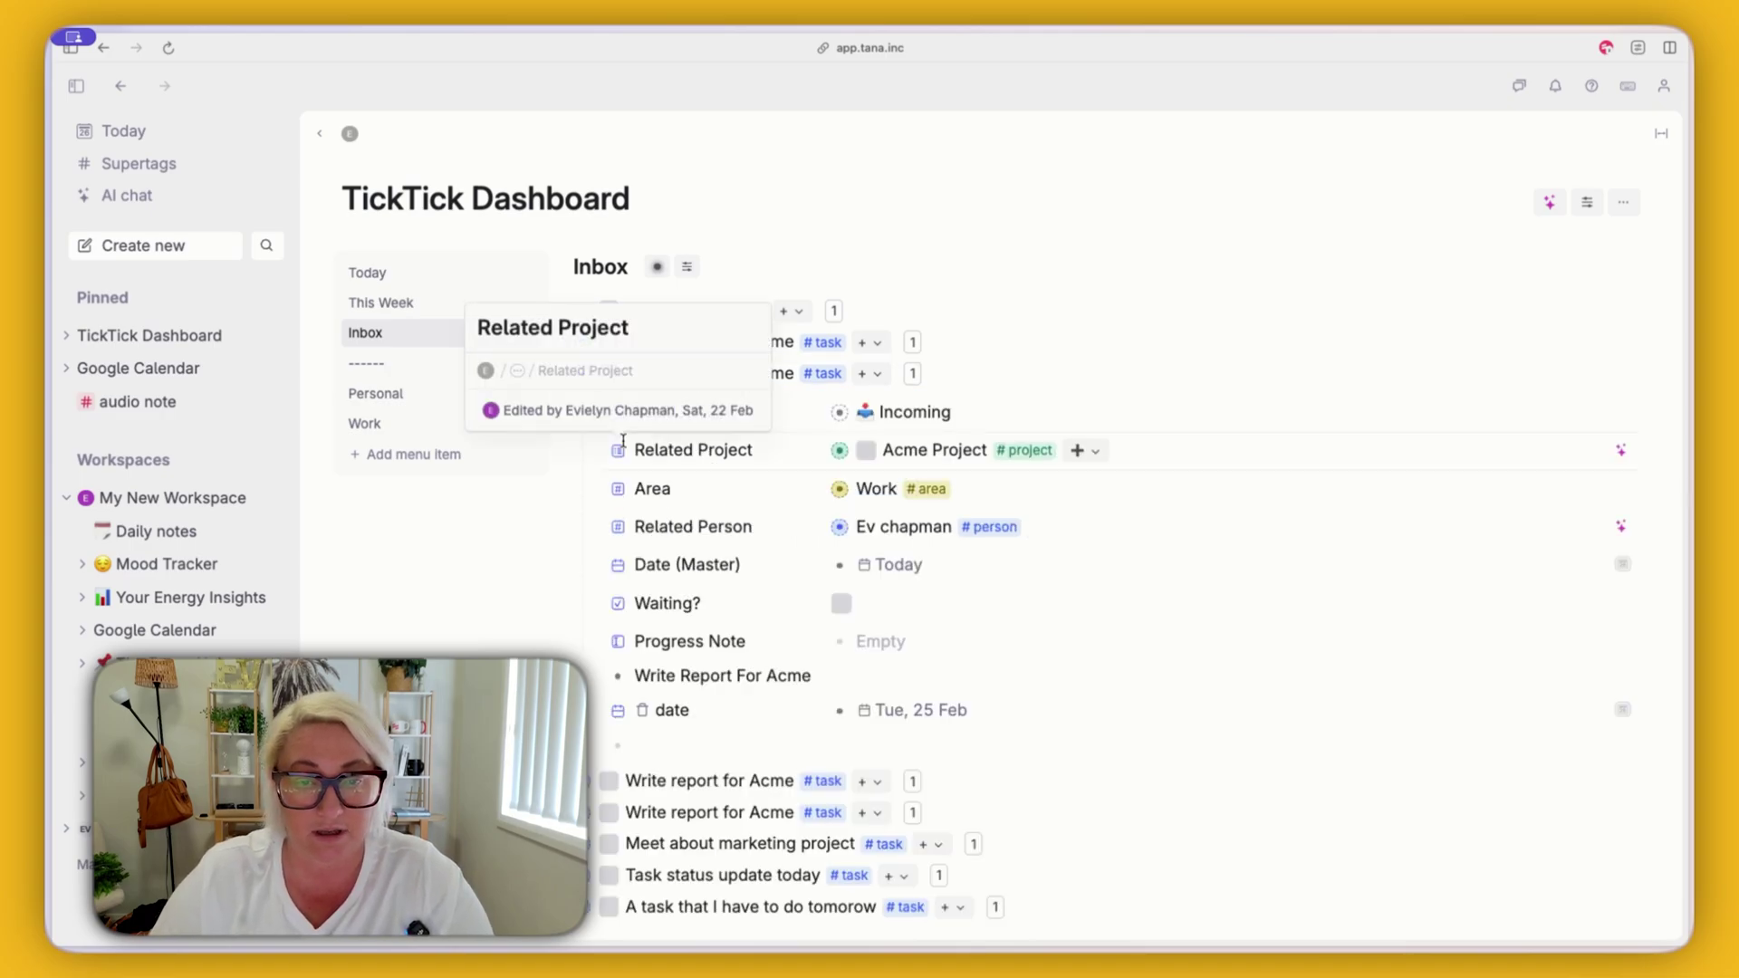
key("super+Up")
type("A breand new task")
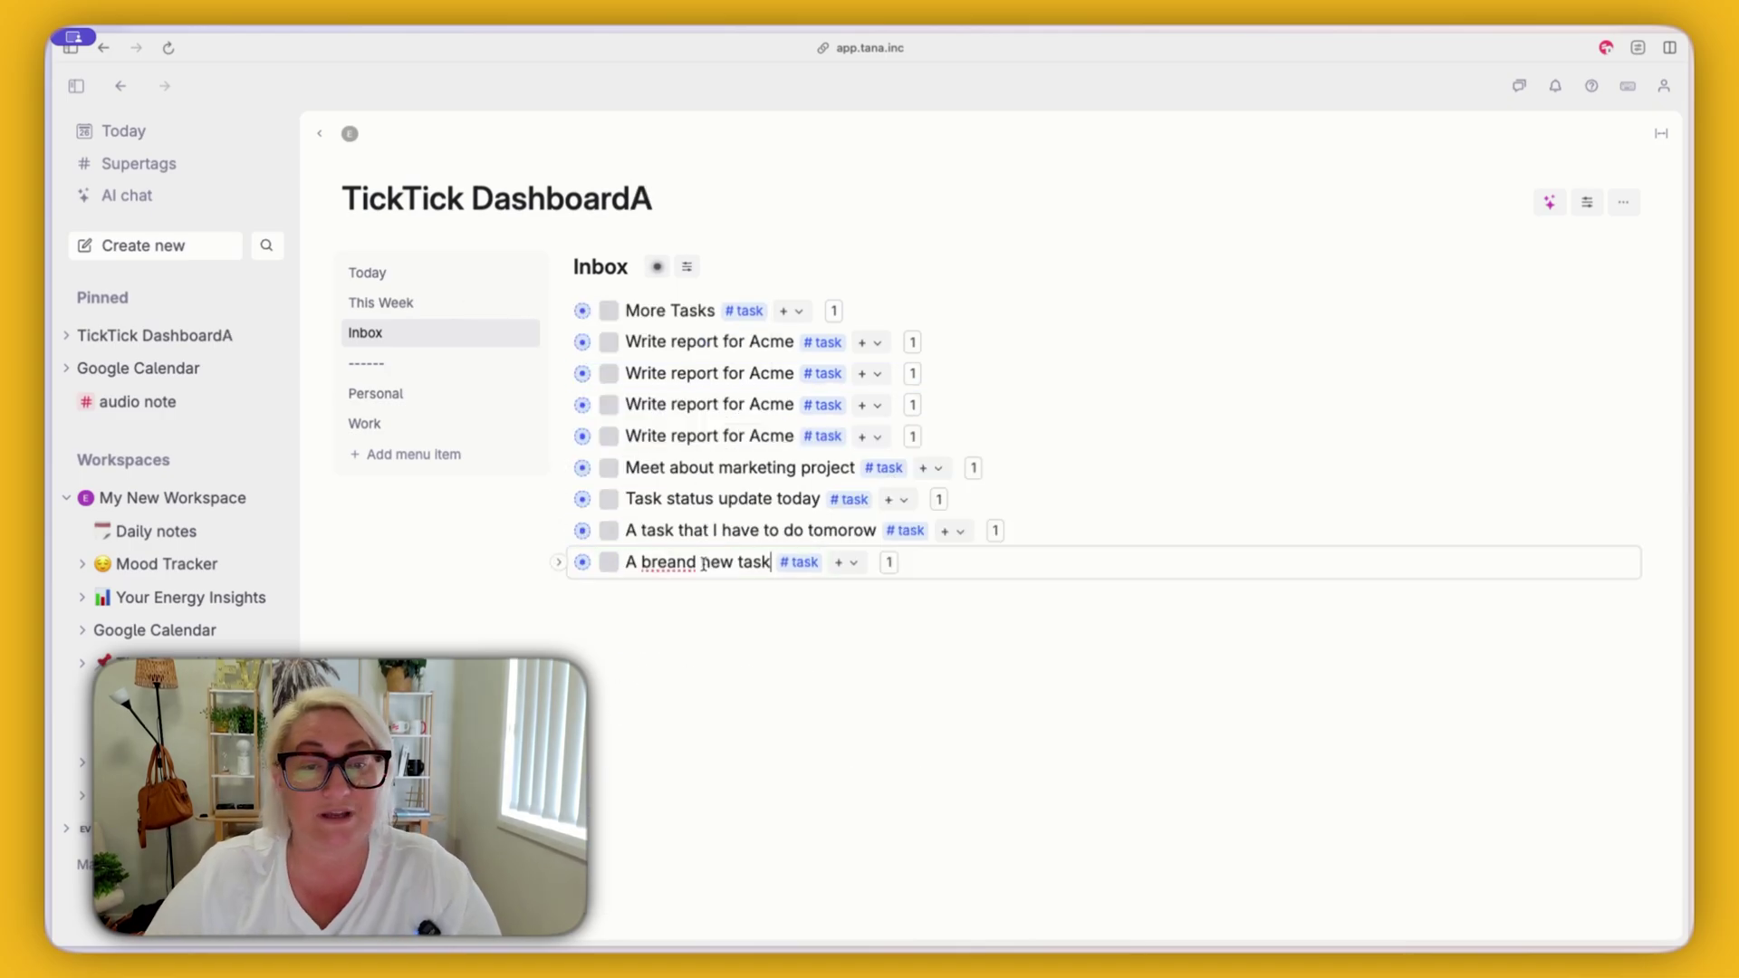
- Expand "A breand new task" to show its fields and run the Monday command on it
key("super+Down")
scroll(667, 447, "down", 2)
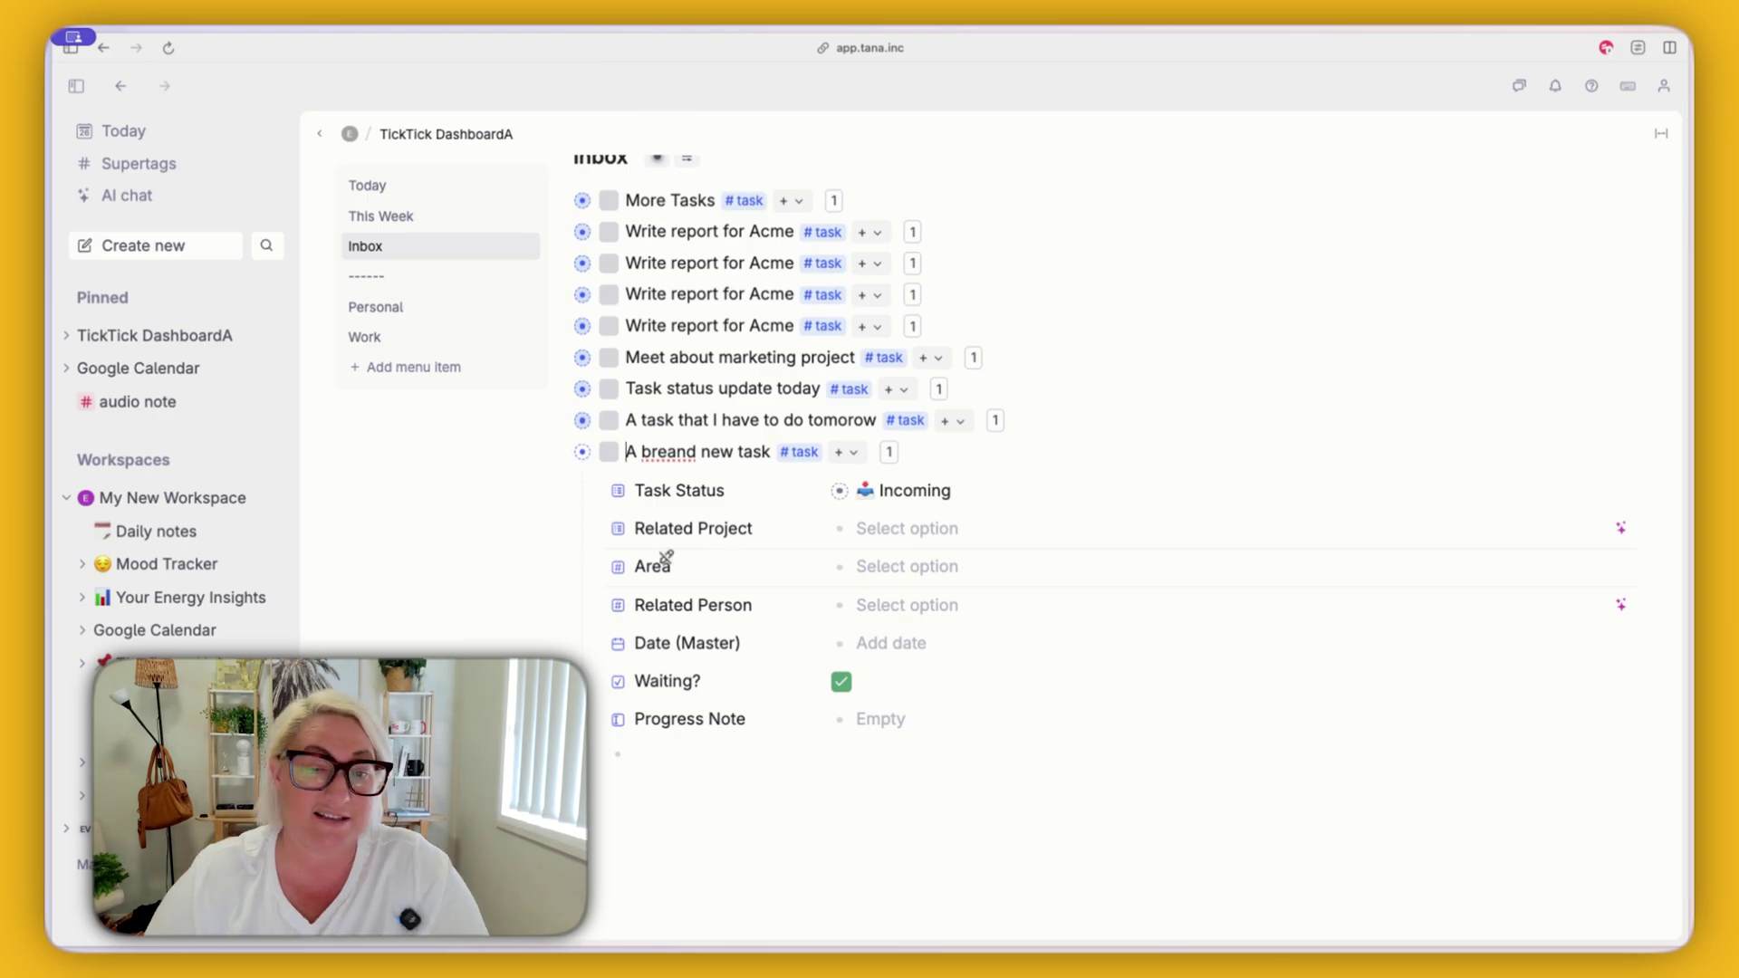
left_click(850, 453)
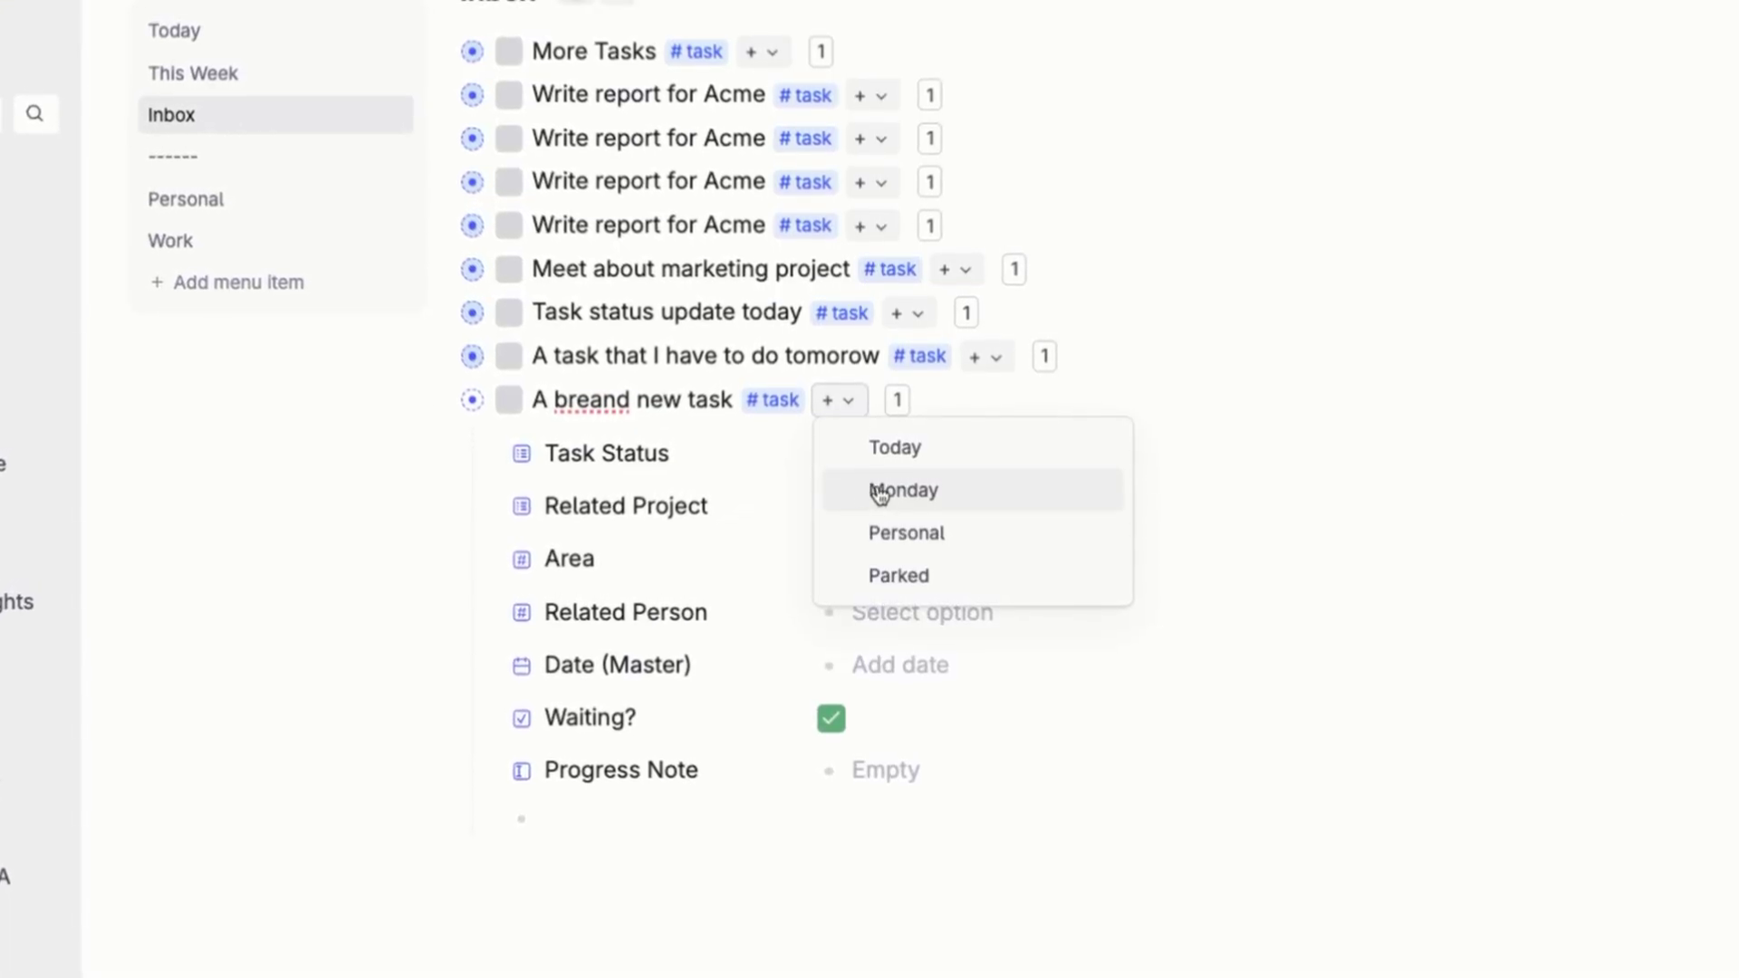
left_click(879, 492)
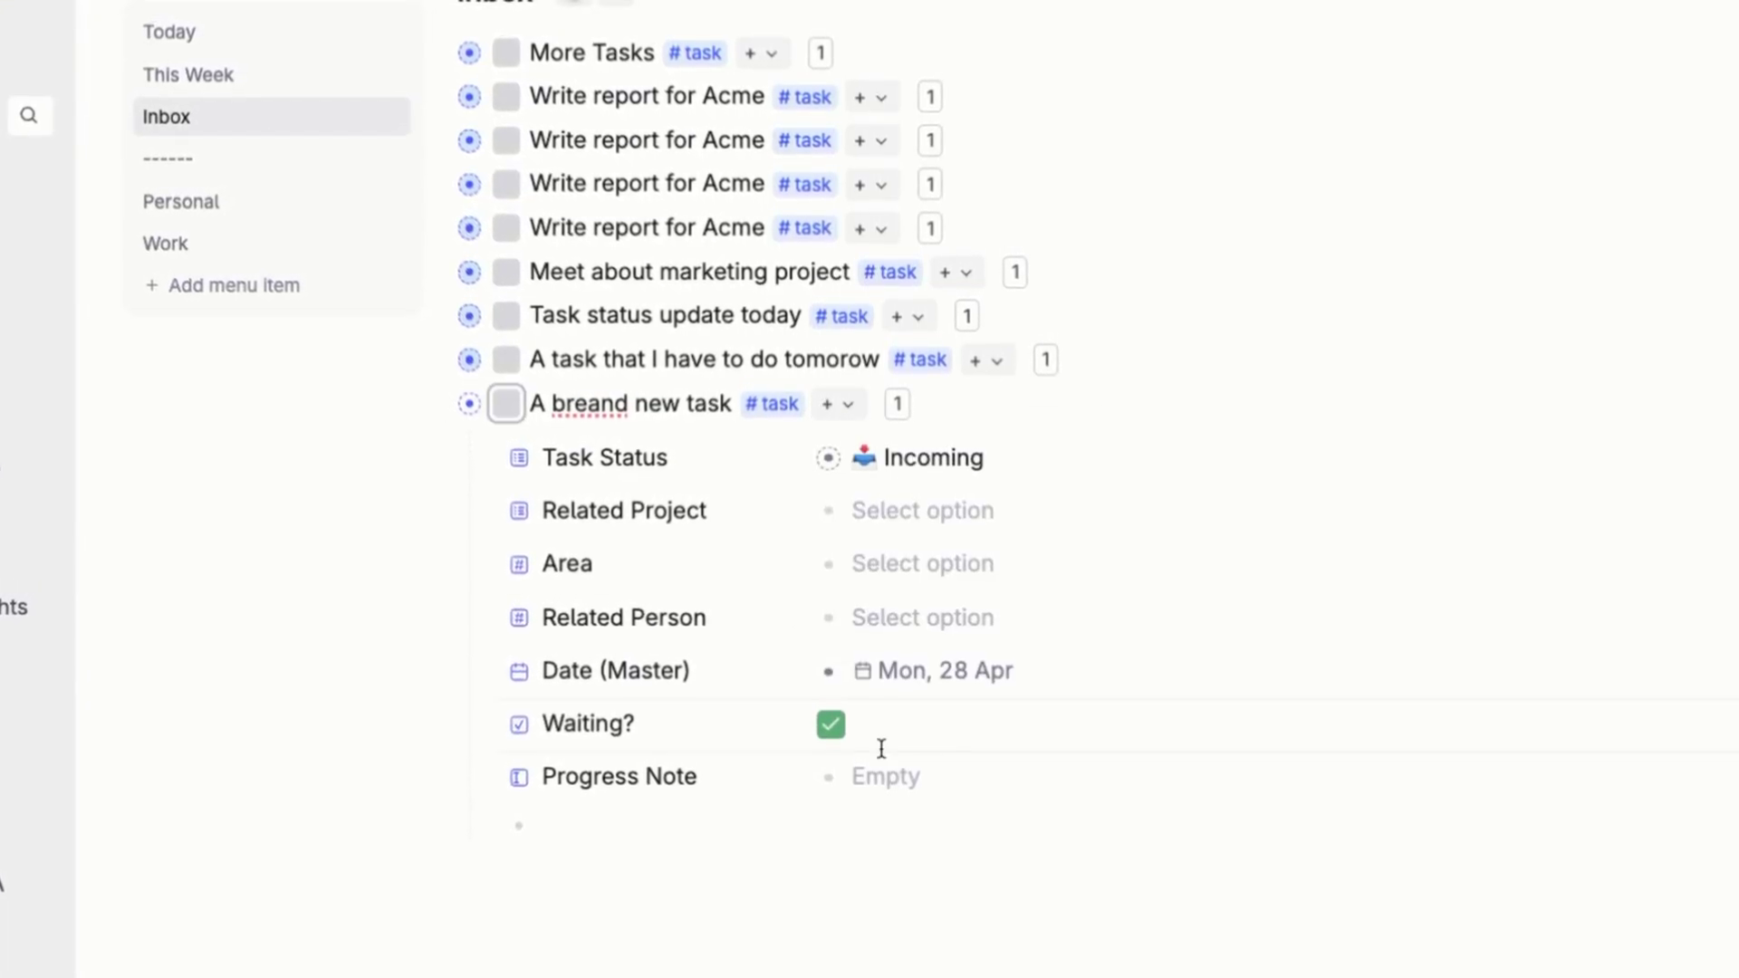
- Run the Personal command and the Parked command on "A breand new task" in the Inbox list
left_click(842, 415)
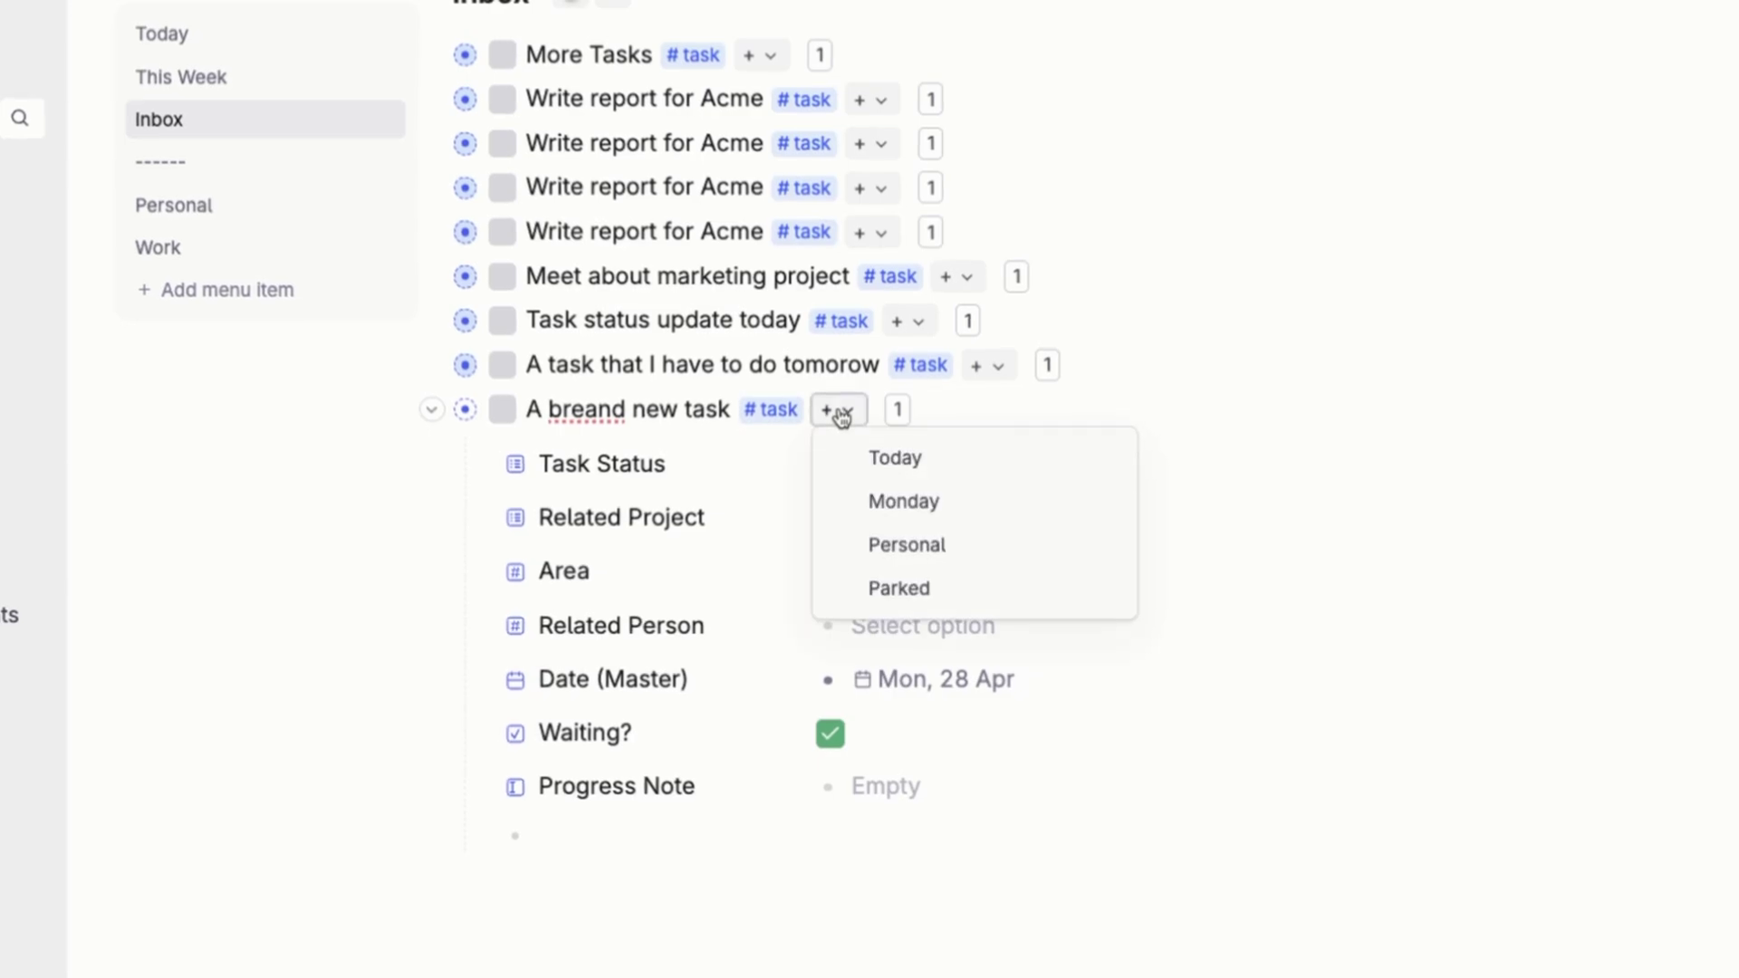
left_click(939, 562)
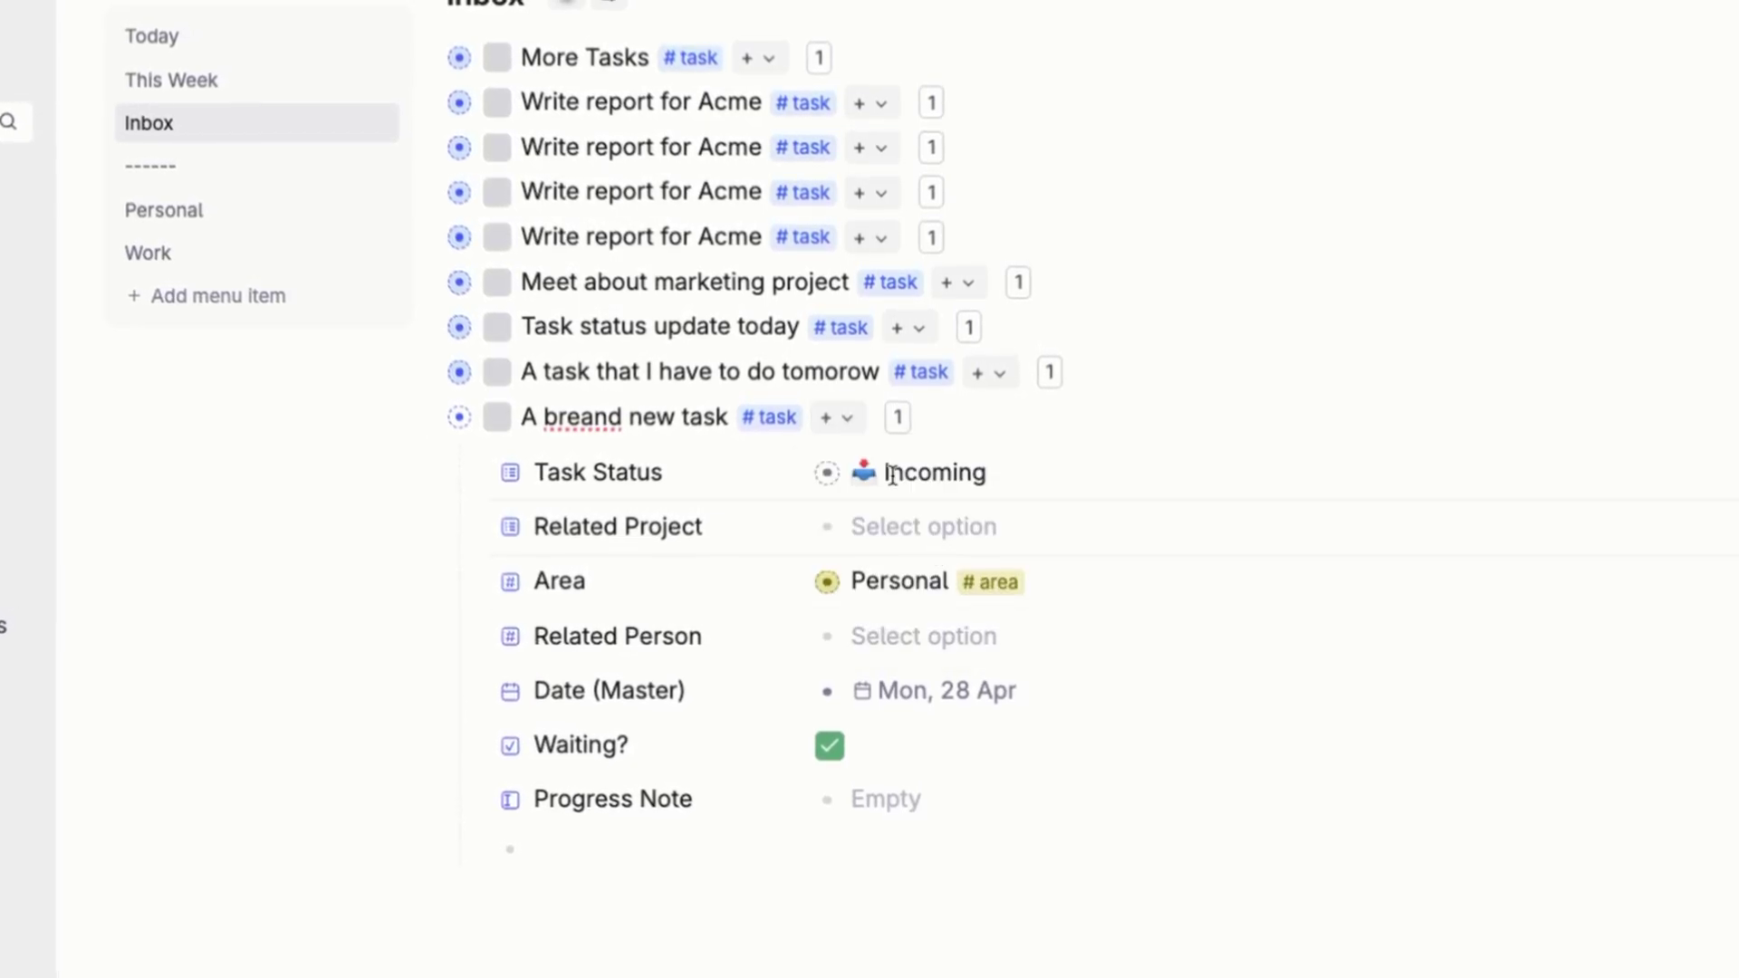
left_click(848, 418)
left_click(946, 609)
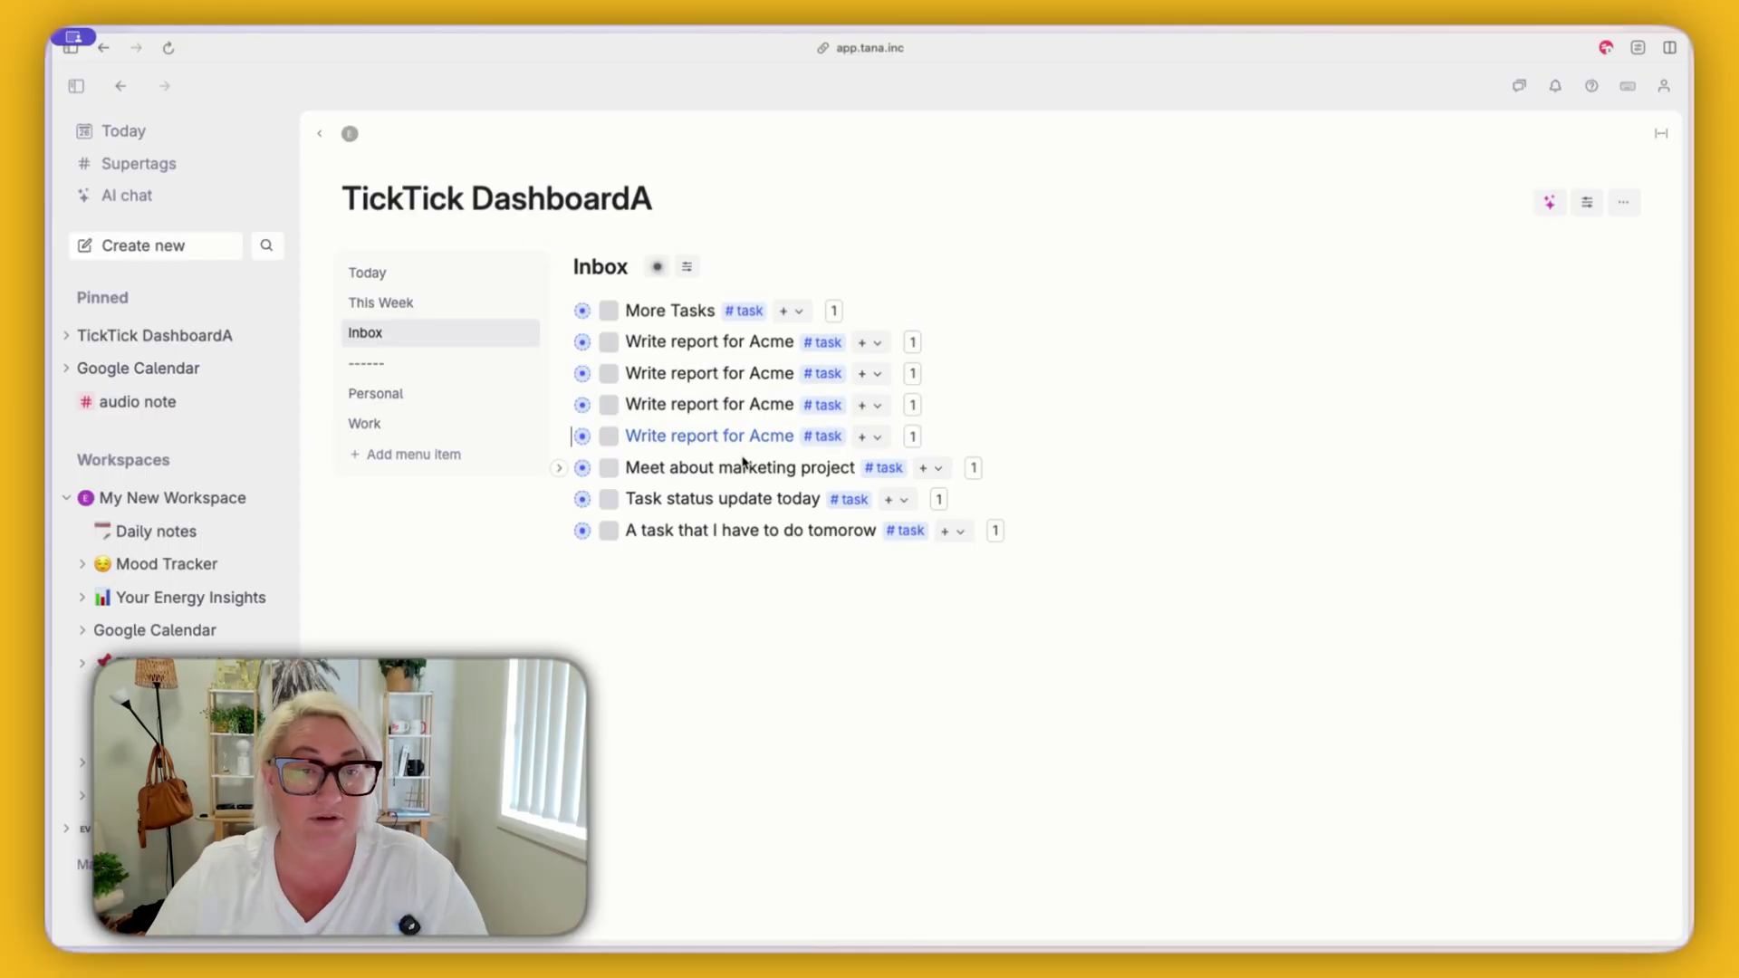
- Show the This Week list and view the commands offered on "A task that I have to do tomorow"
left_click(452, 313)
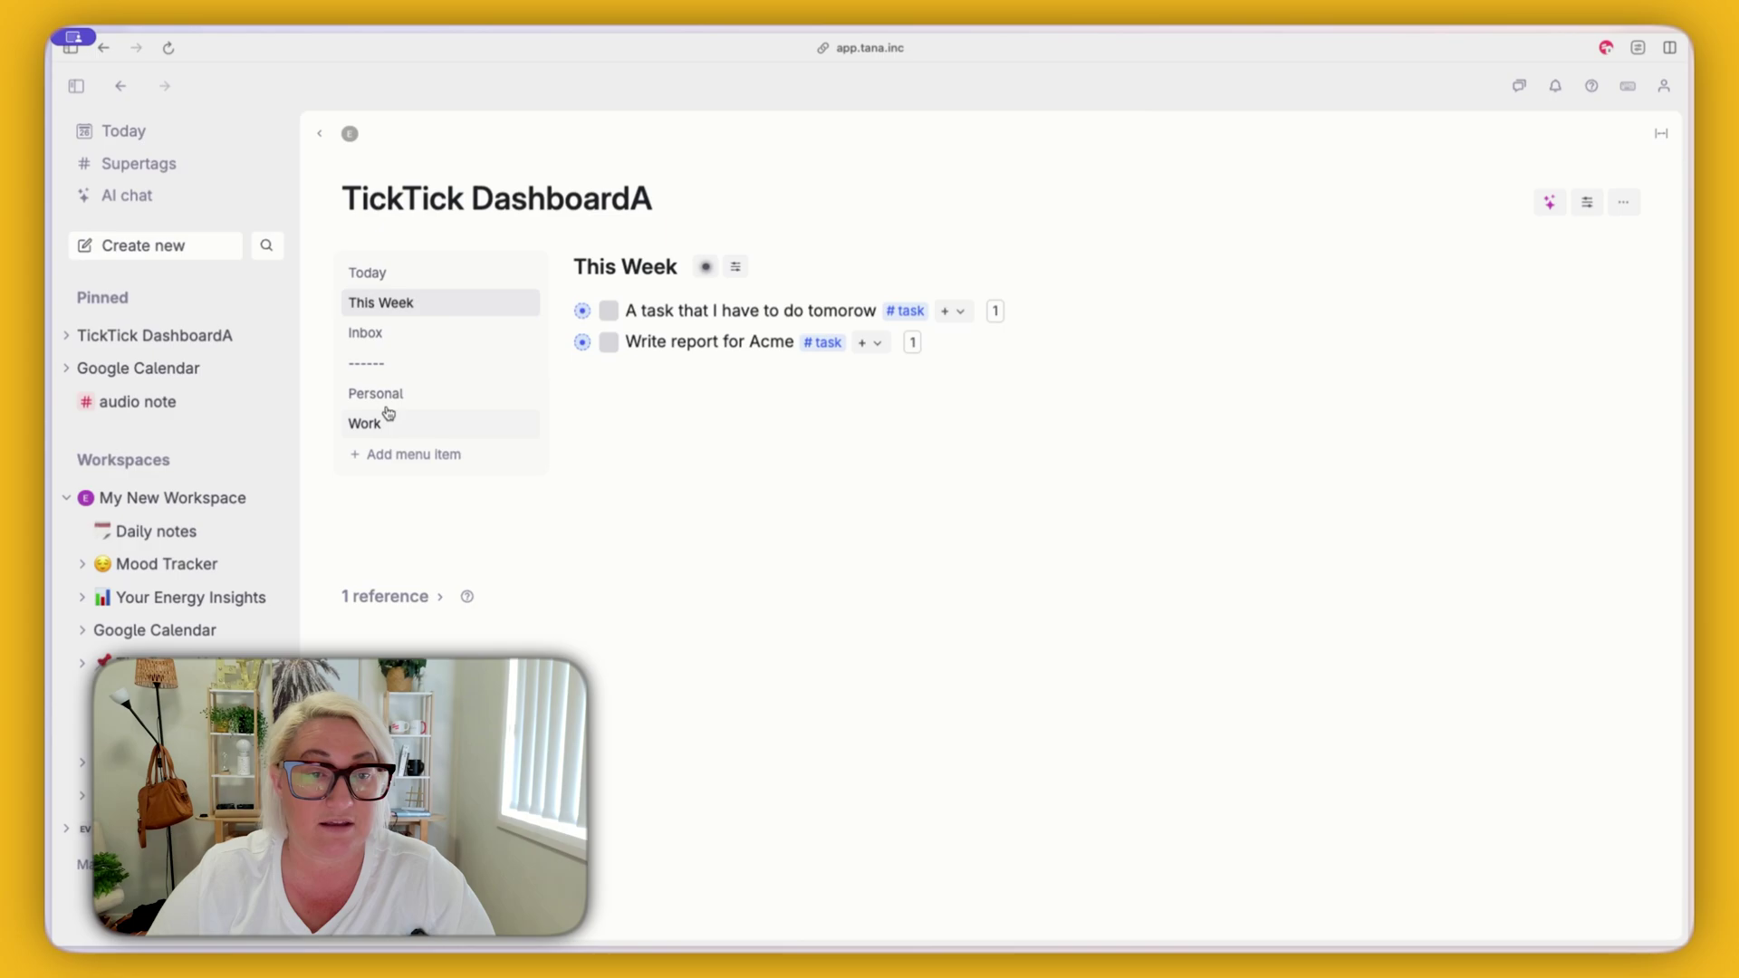
left_click(386, 306)
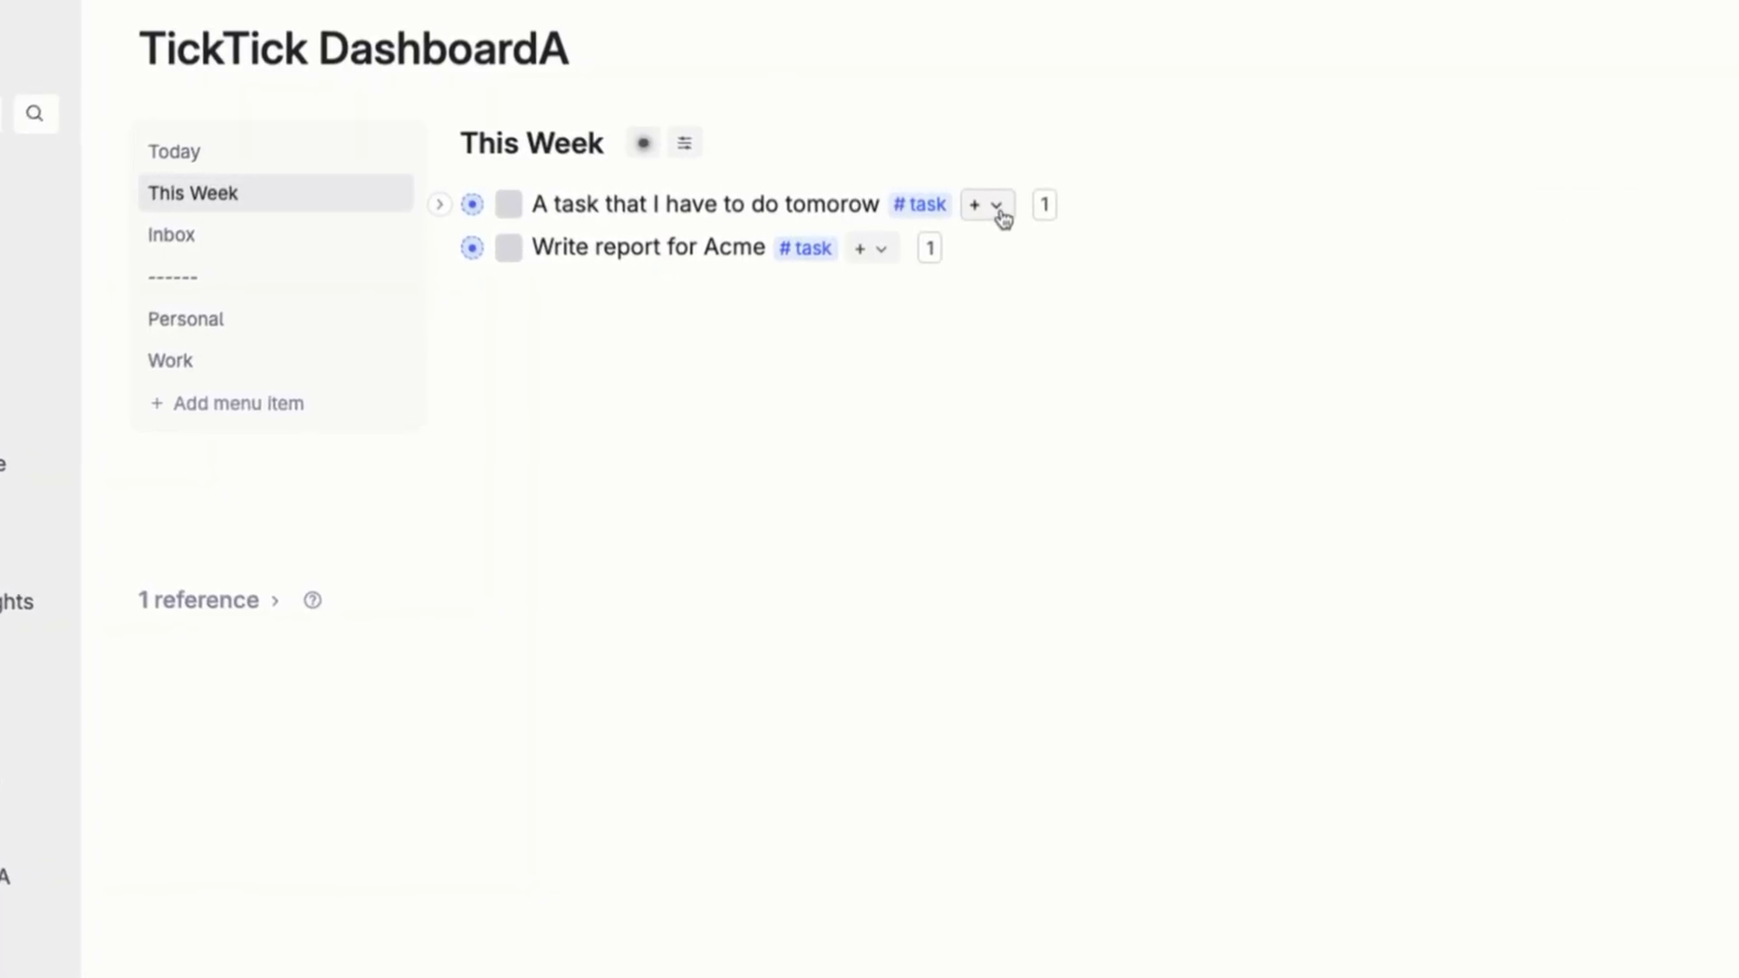
left_click(960, 311)
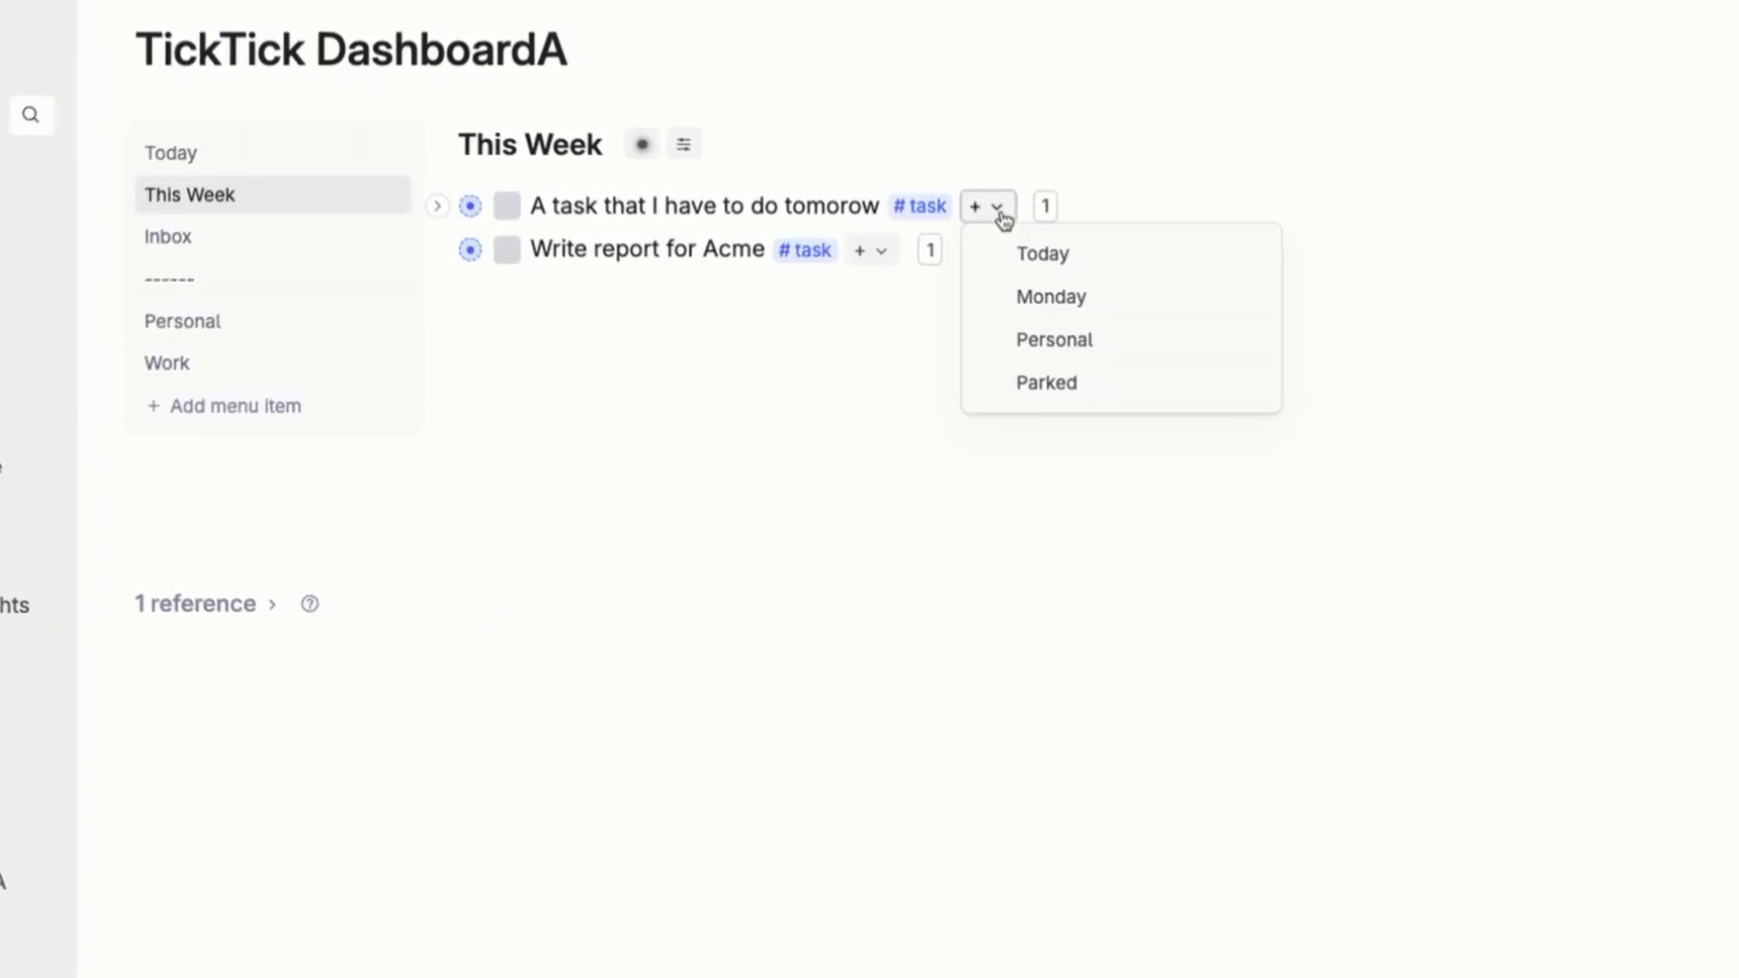
- In the task tag's compact menu, add a Schedule group under +, move the Today and Monday commands into it, and collapse it
left_click(795, 215)
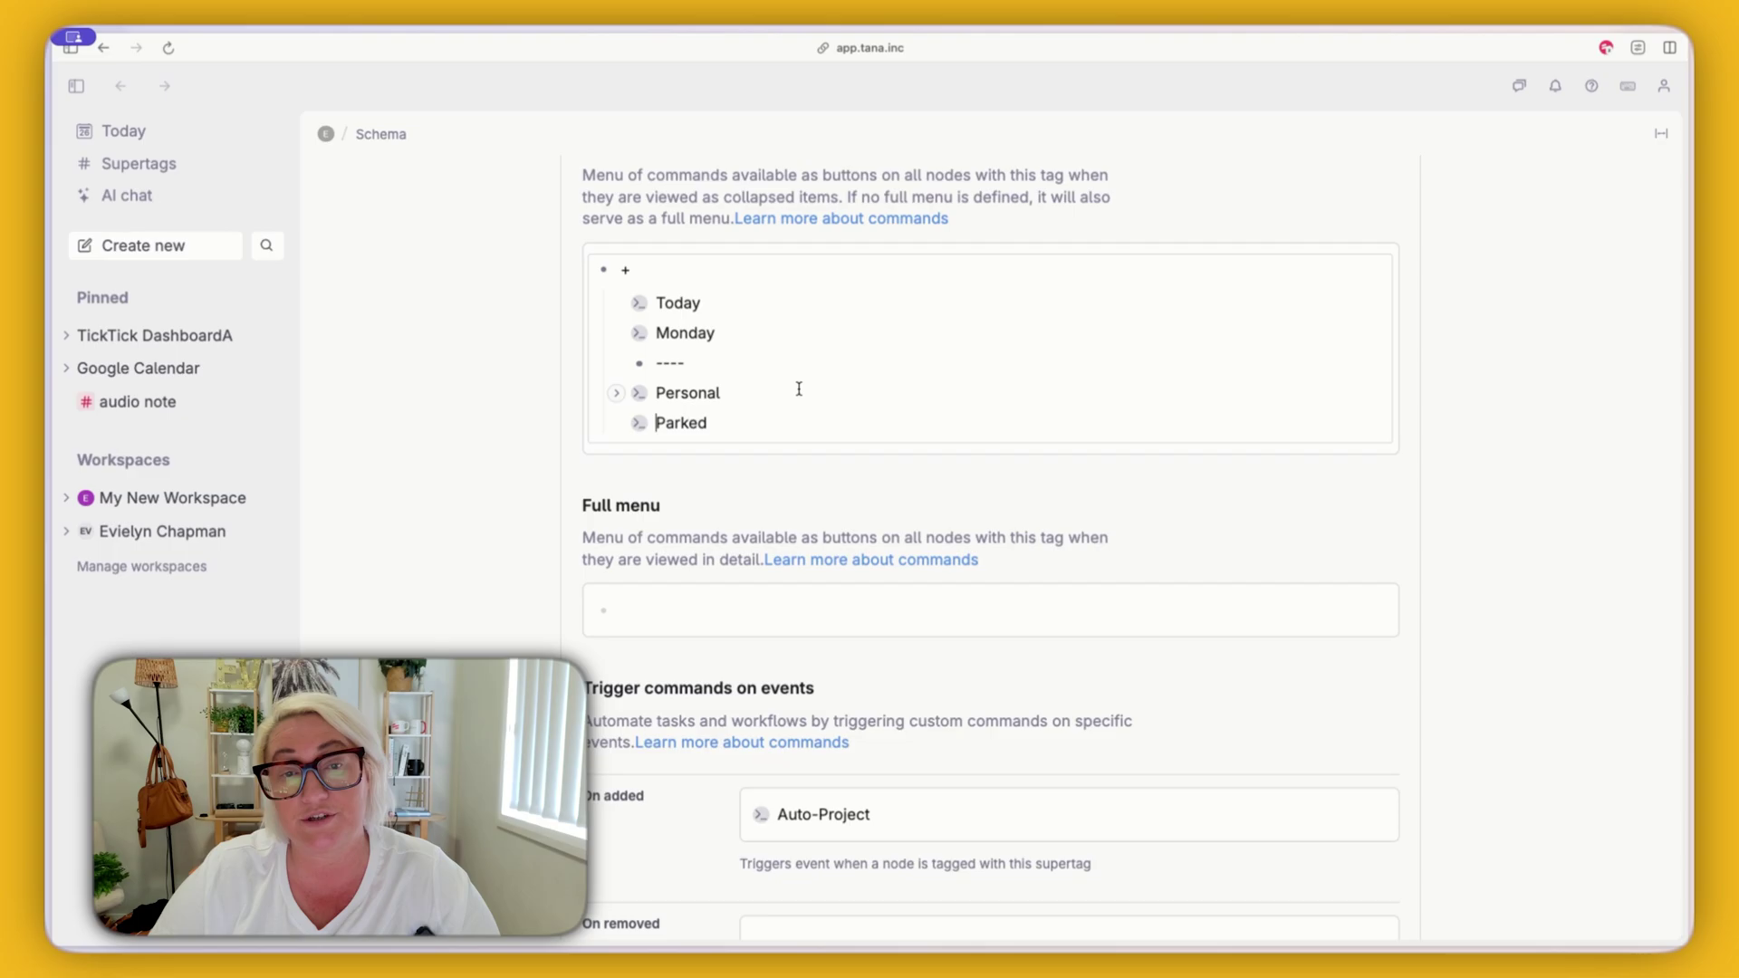
scroll(796, 384, "up", 1)
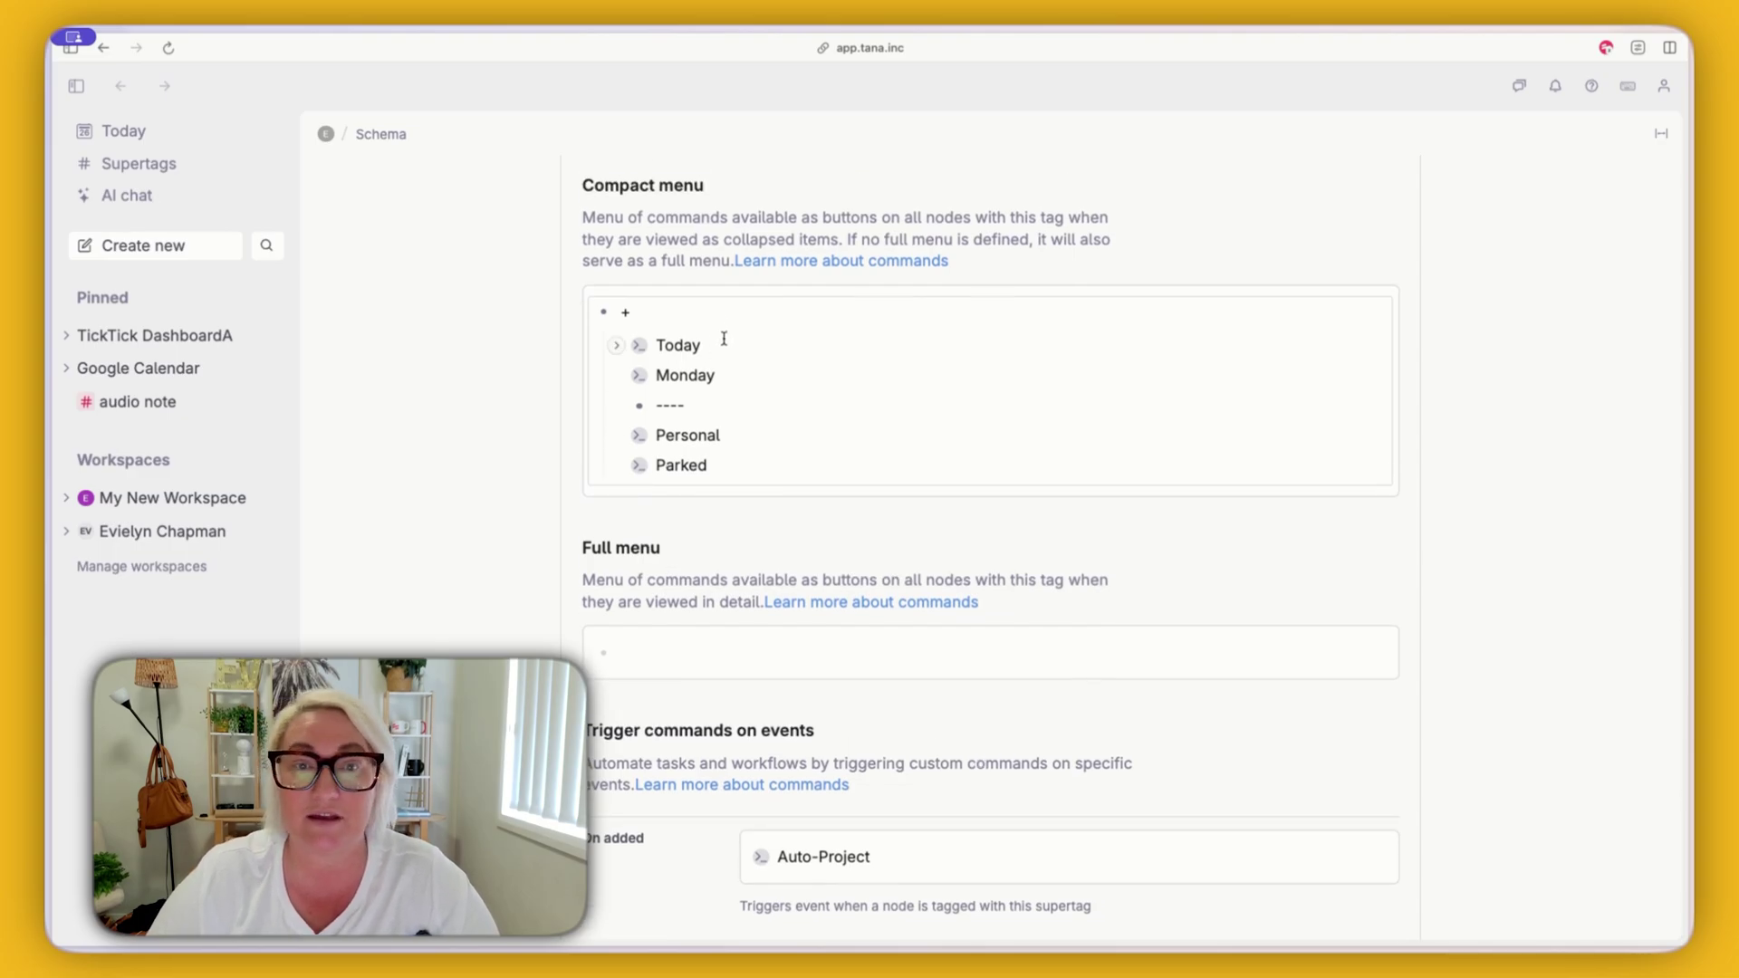
left_click(790, 301)
key("Return")
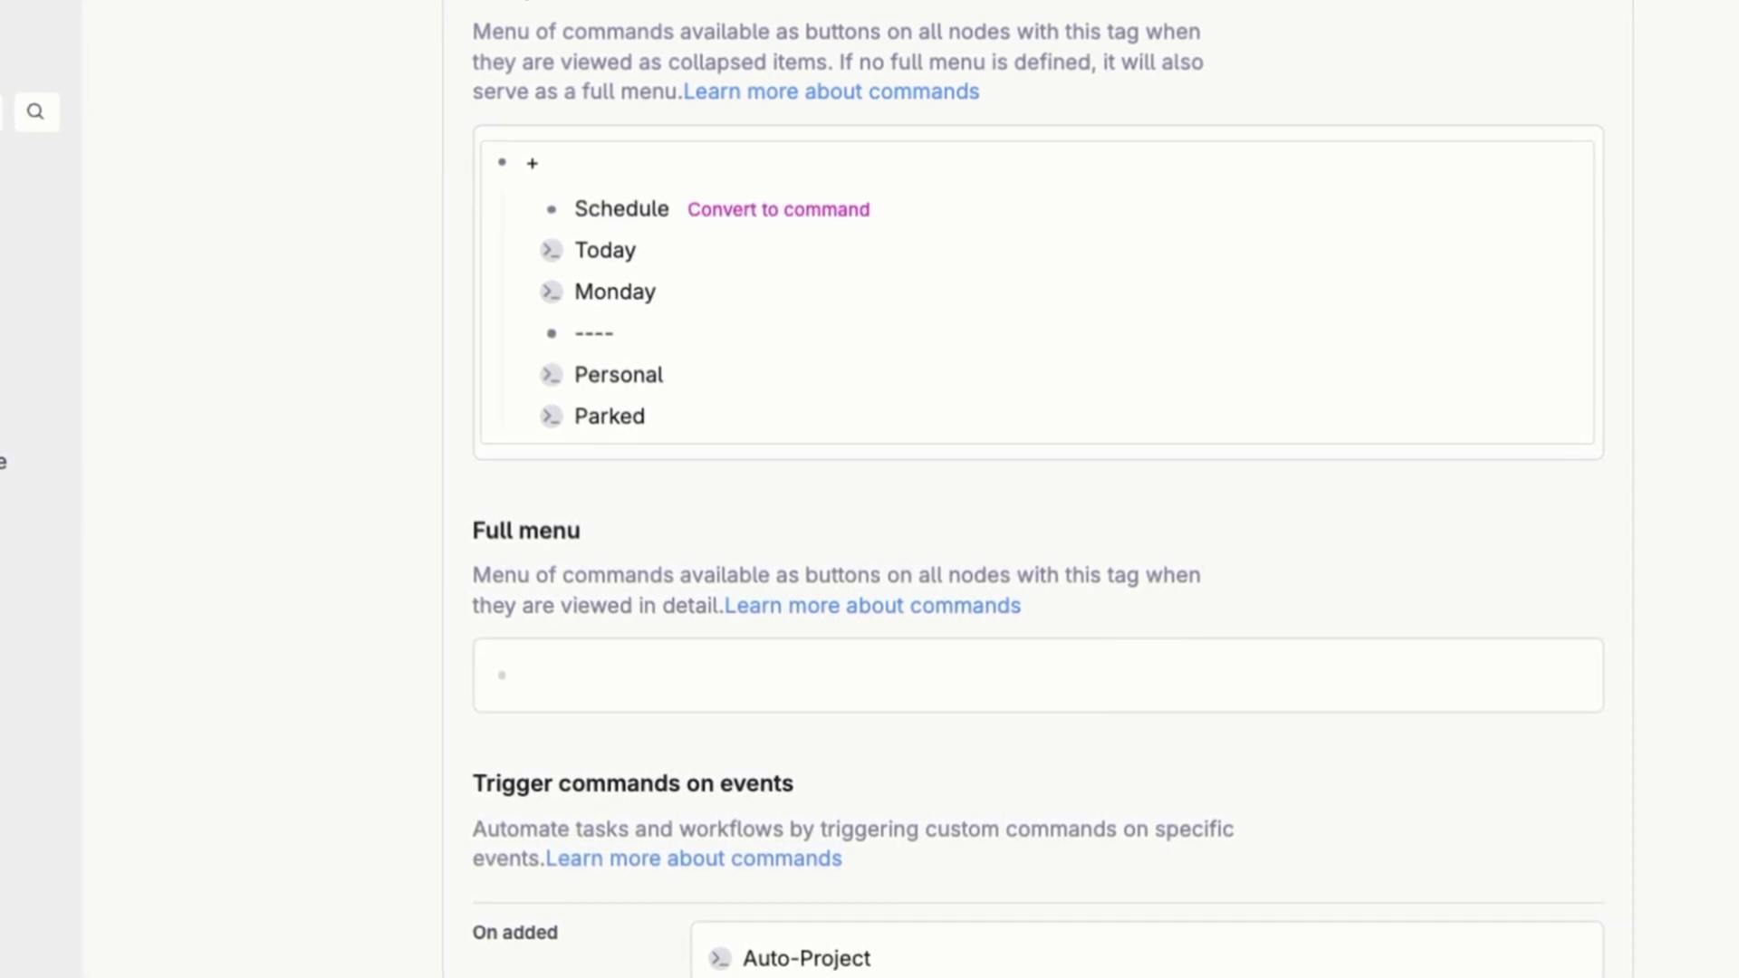
key("ctrl+k")
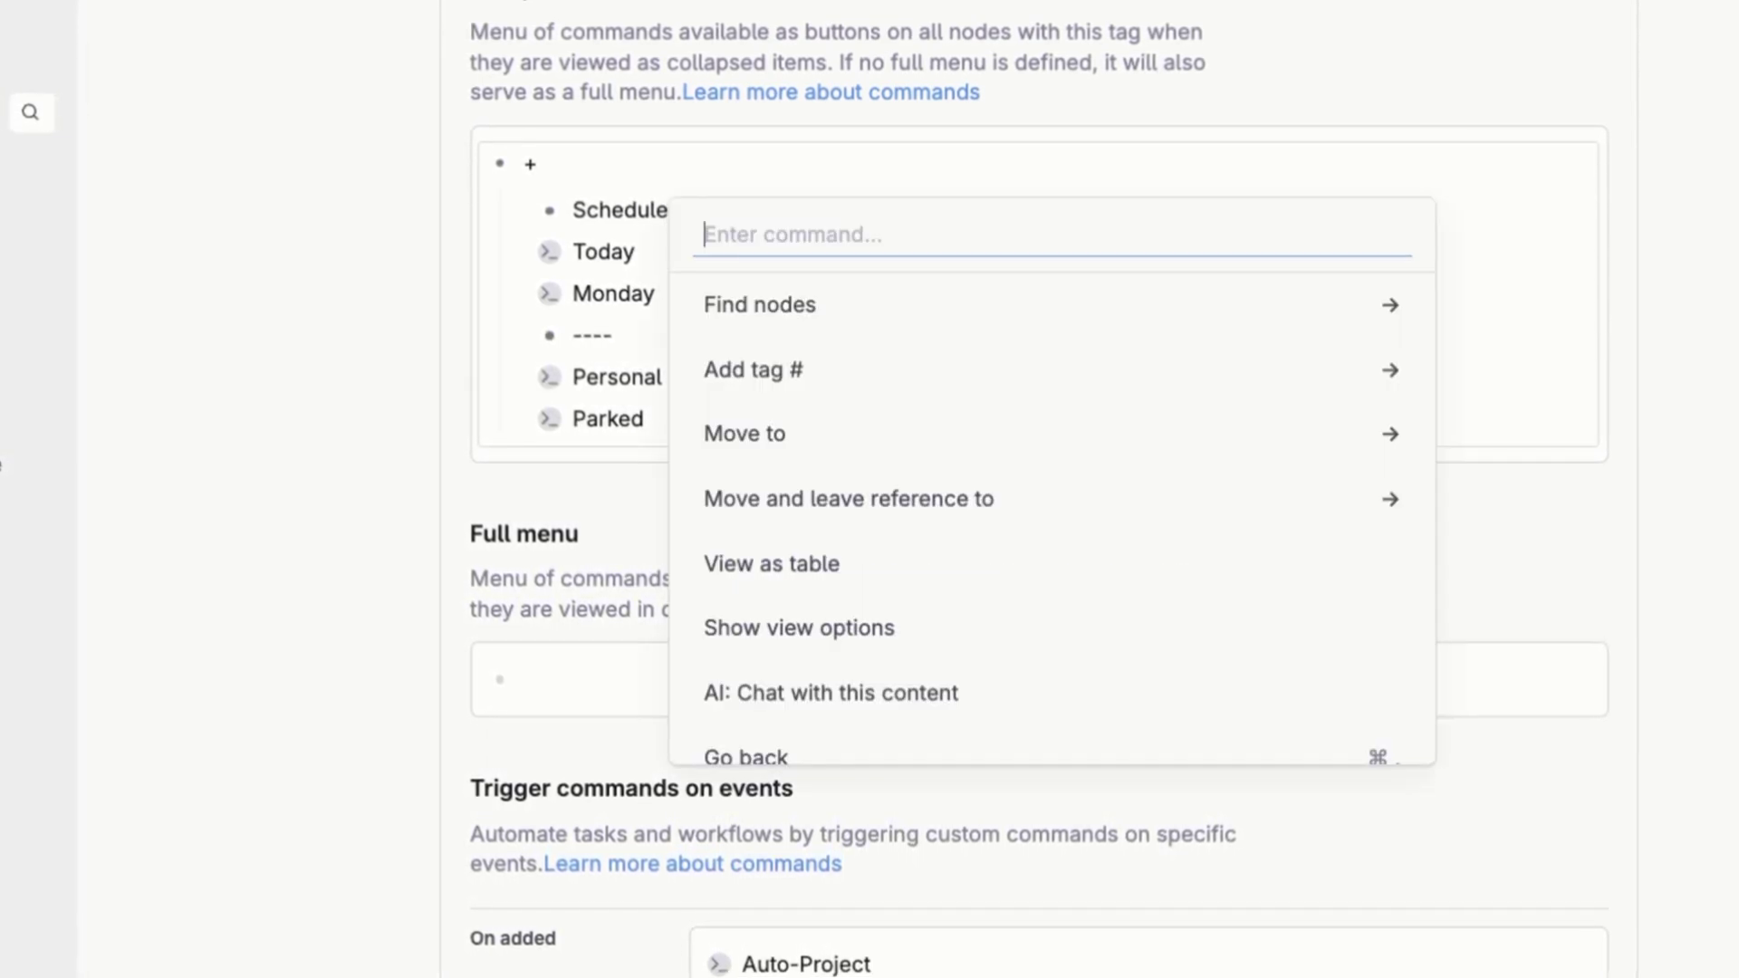
type("group")
key("Return")
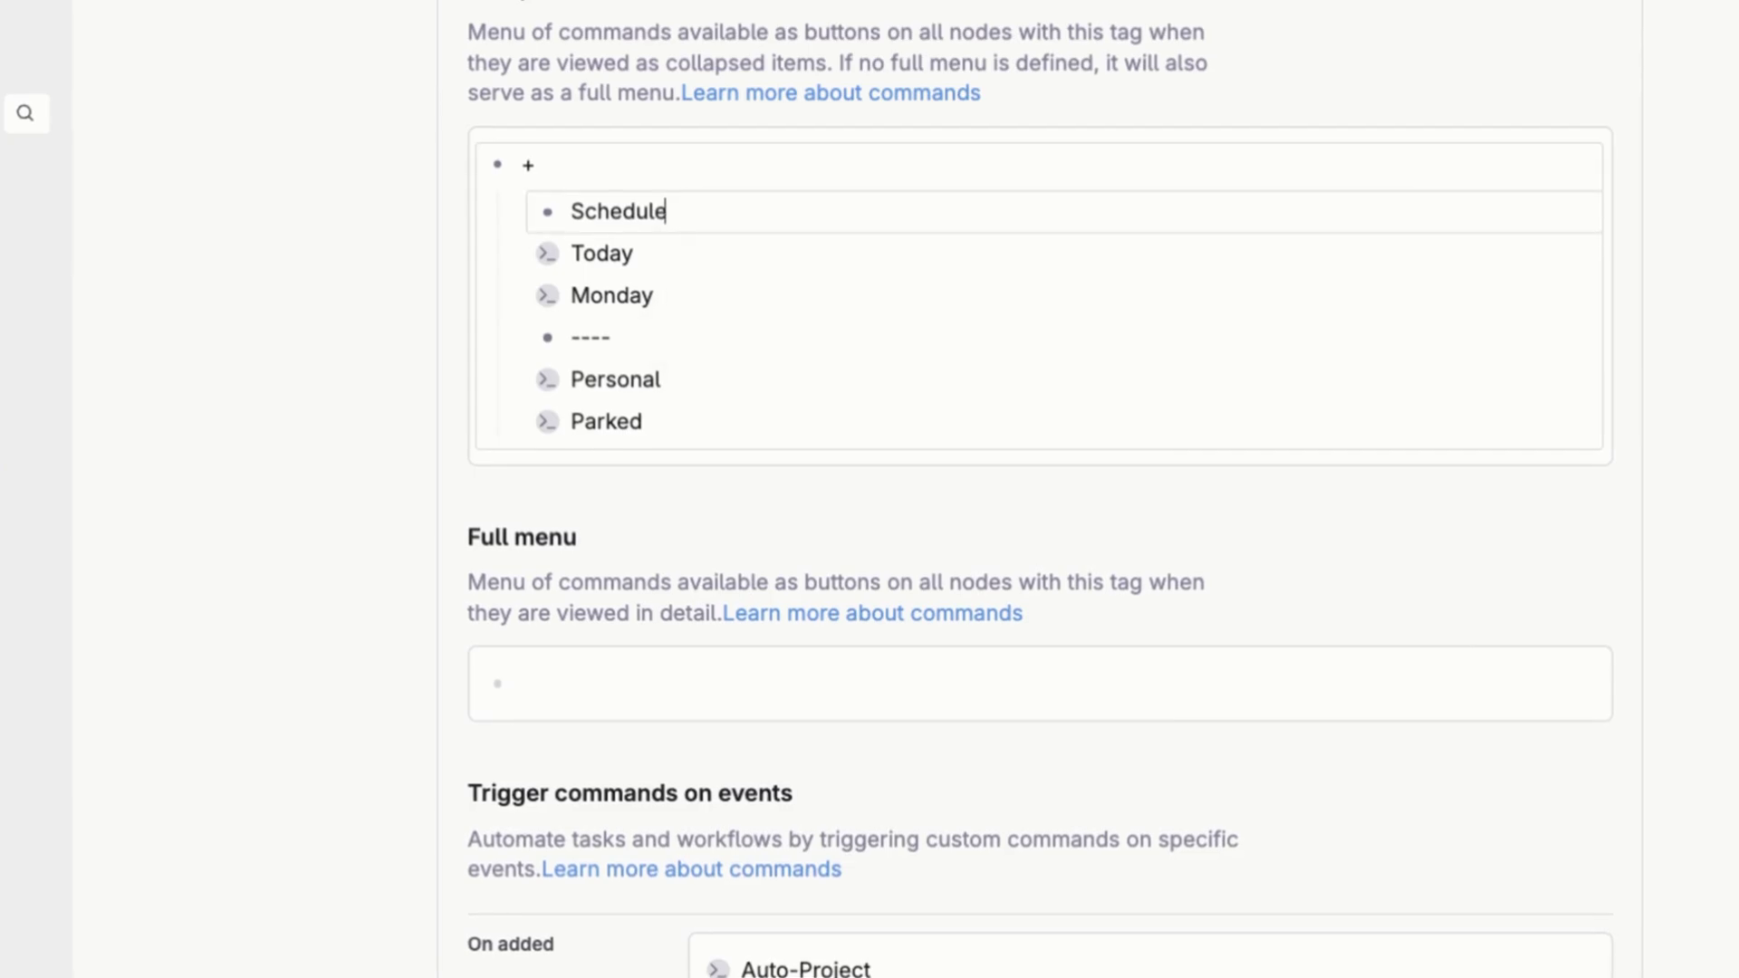
left_click_drag(543, 309, 647, 279)
left_click_drag(549, 317, 634, 283)
left_click(509, 219)
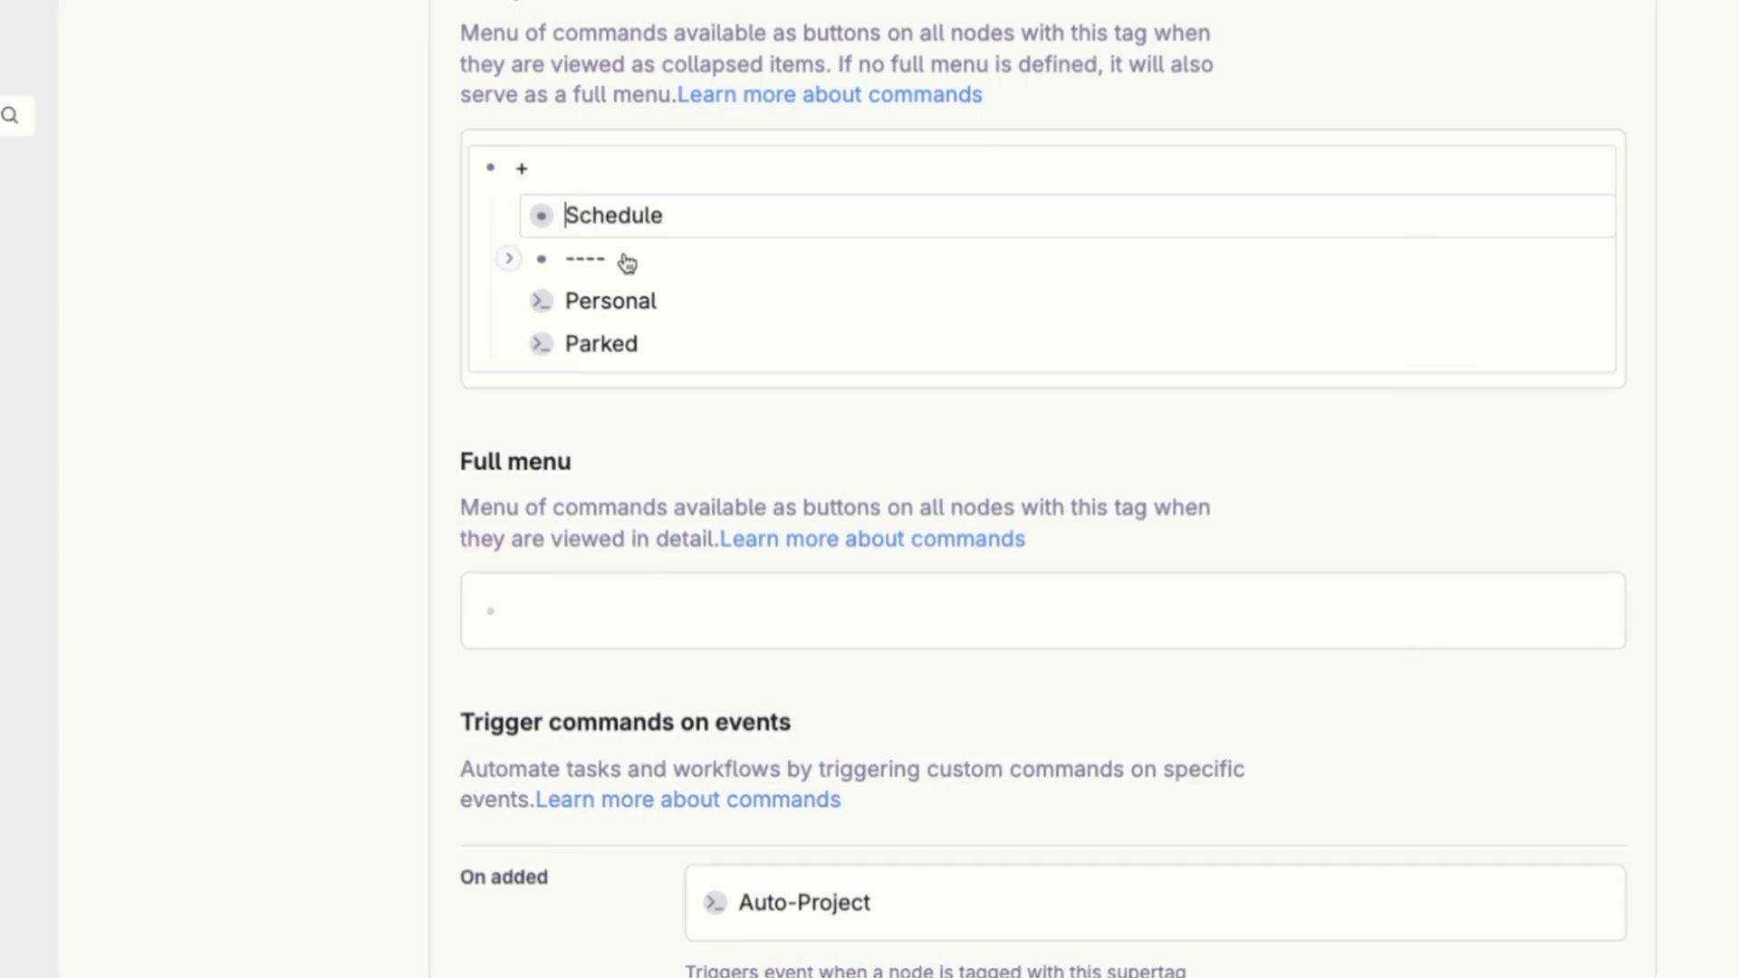
- Add an Areas group below Schedule in the compact menu, move the Personal command into it, and collapse it
key("Return")
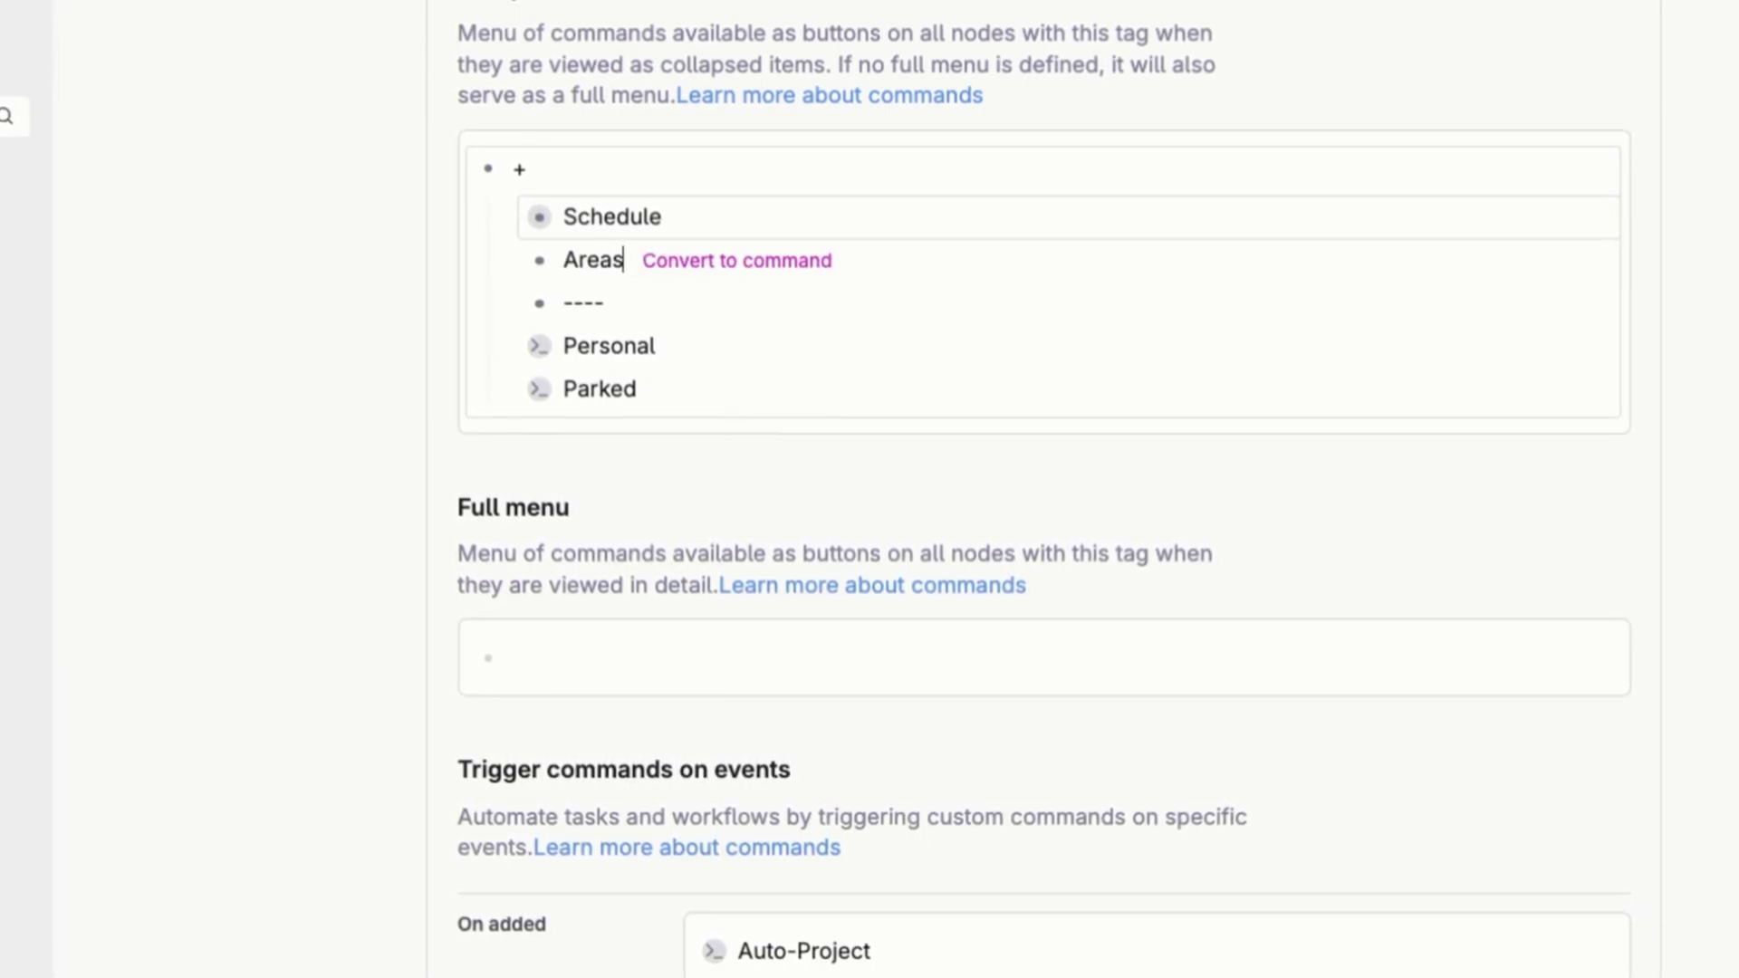
key("super+k")
type("group")
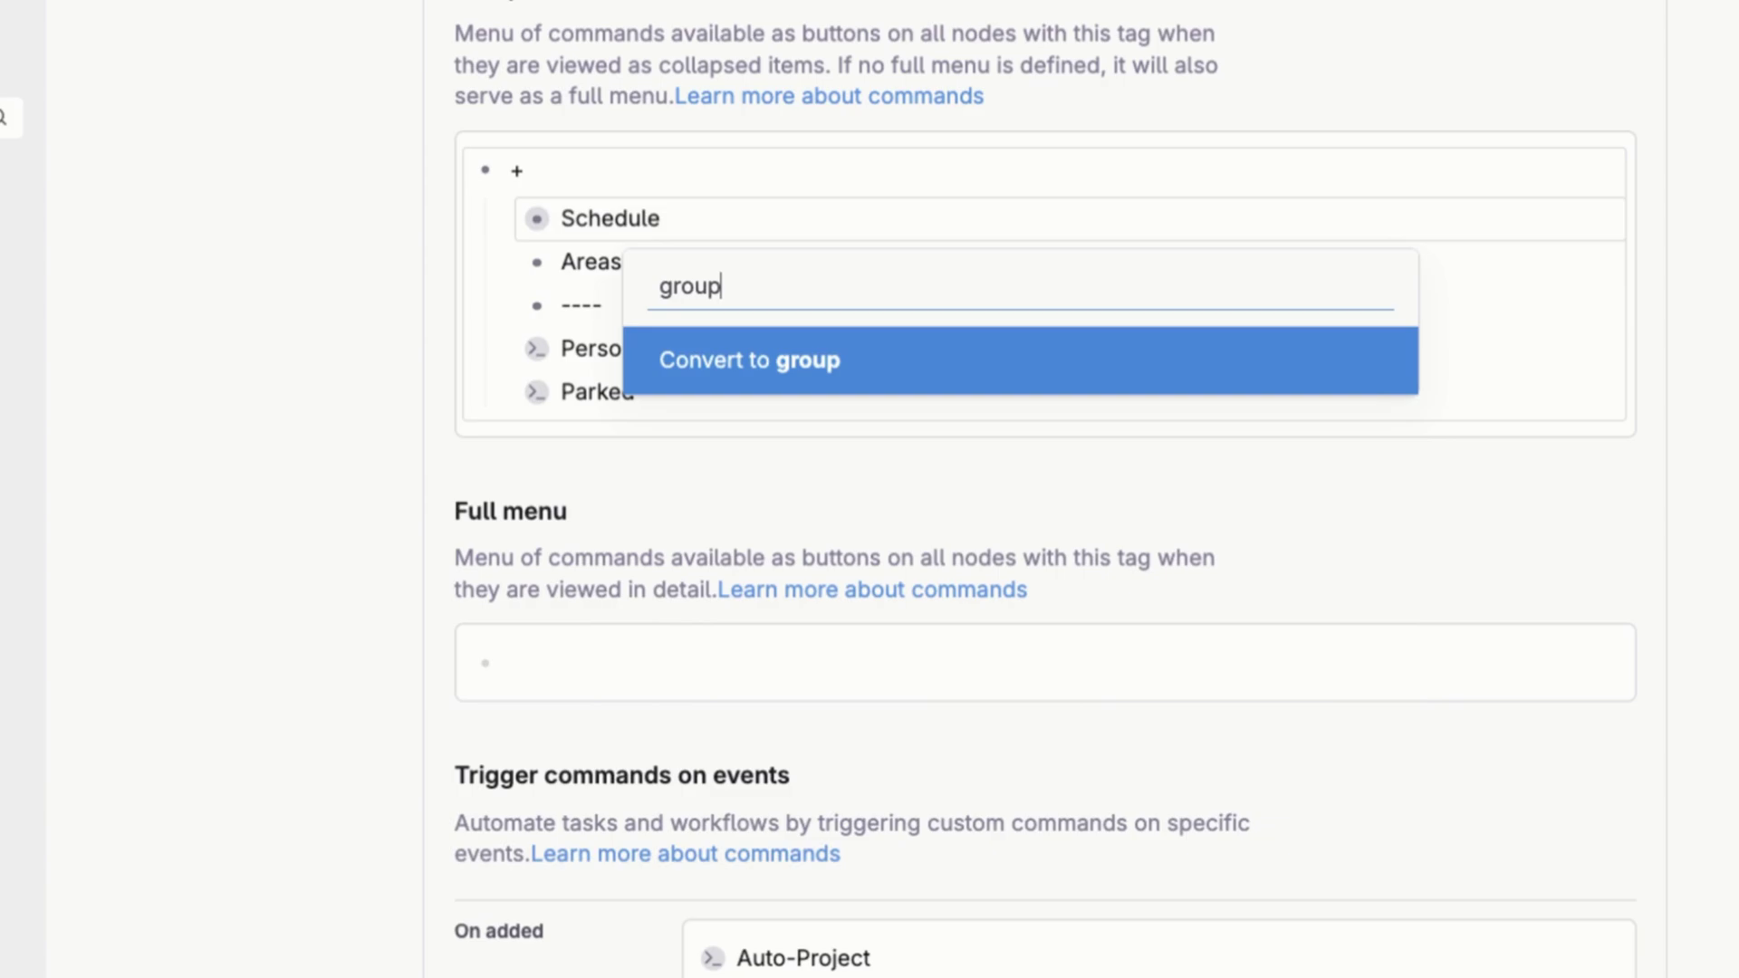
key("Return")
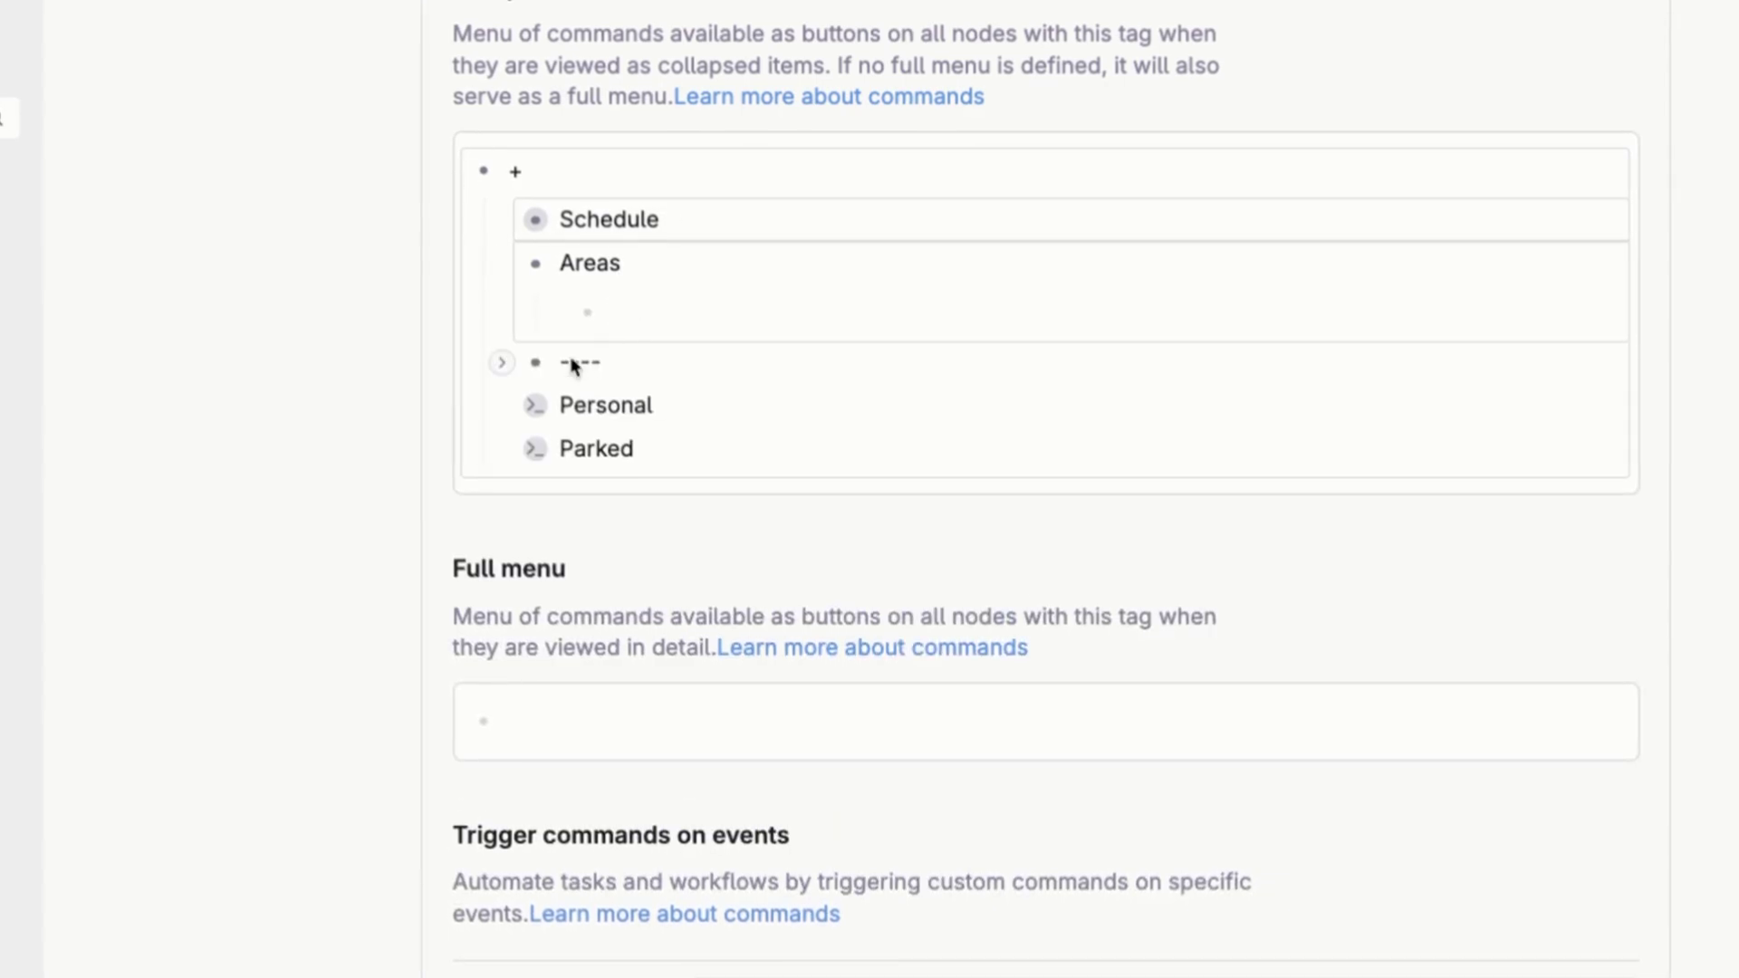
left_click_drag(544, 401, 625, 313)
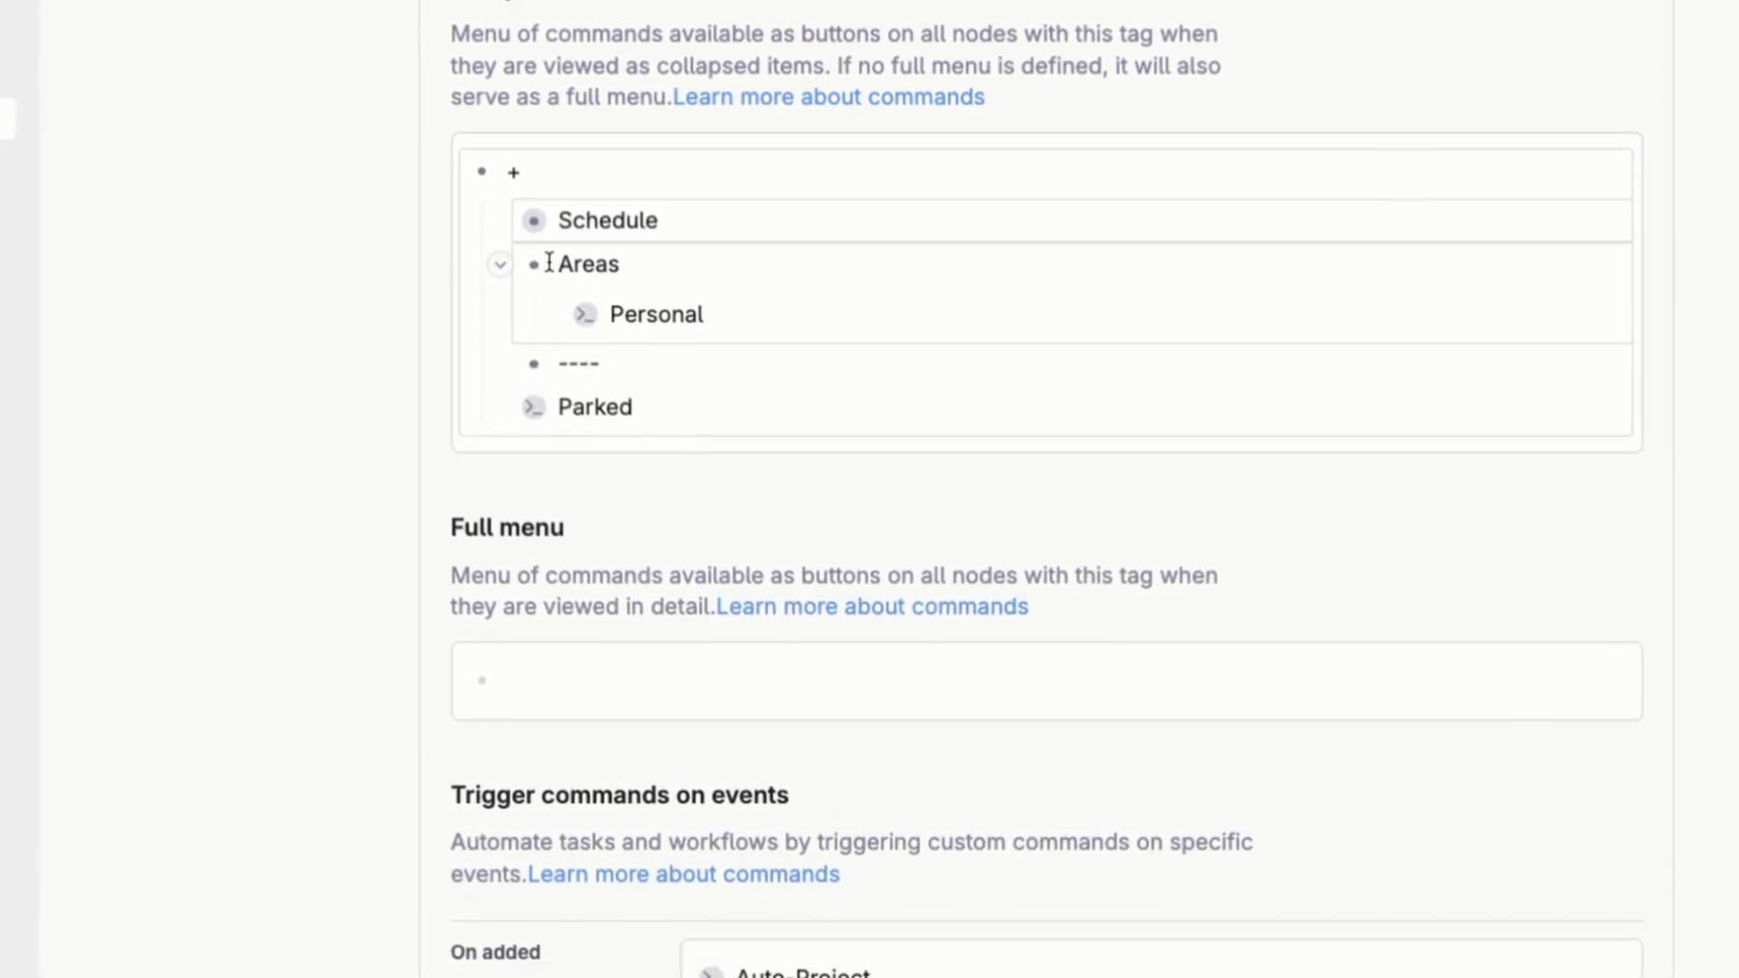
left_click(504, 268)
- Add a Status group below Areas, move the Parked command into it, collapse it, and delete the ---- separator
key("Return")
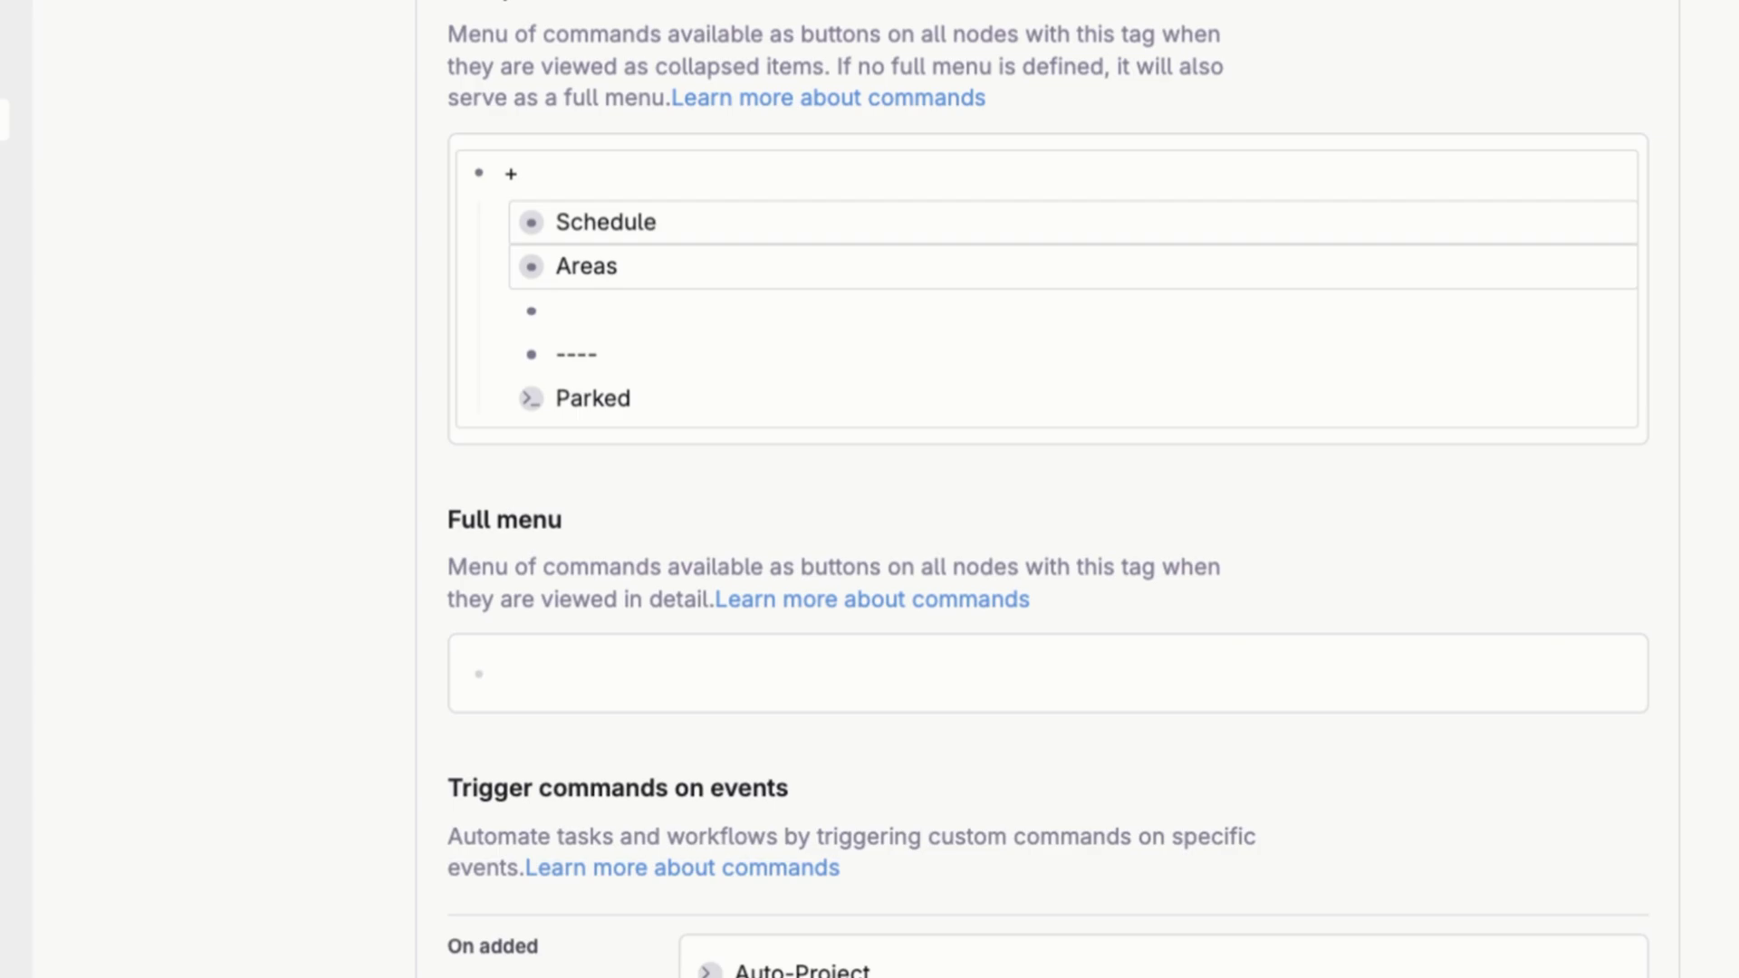
key("ctrl+k")
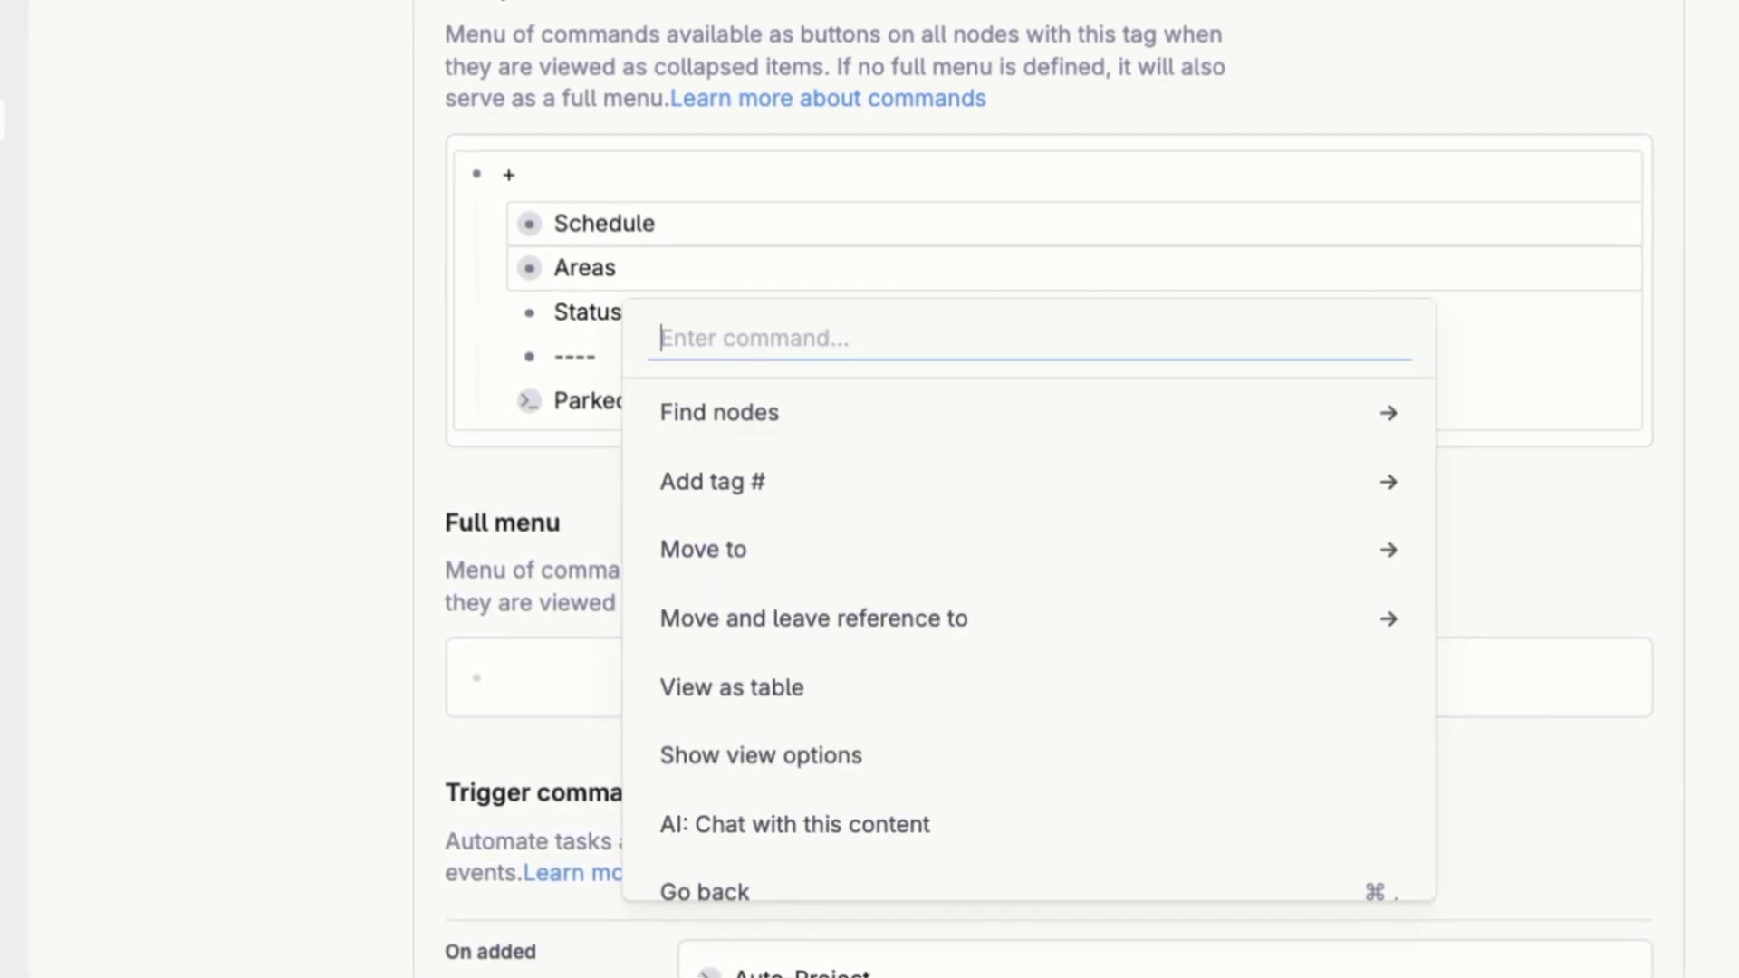
type("group")
key("Return")
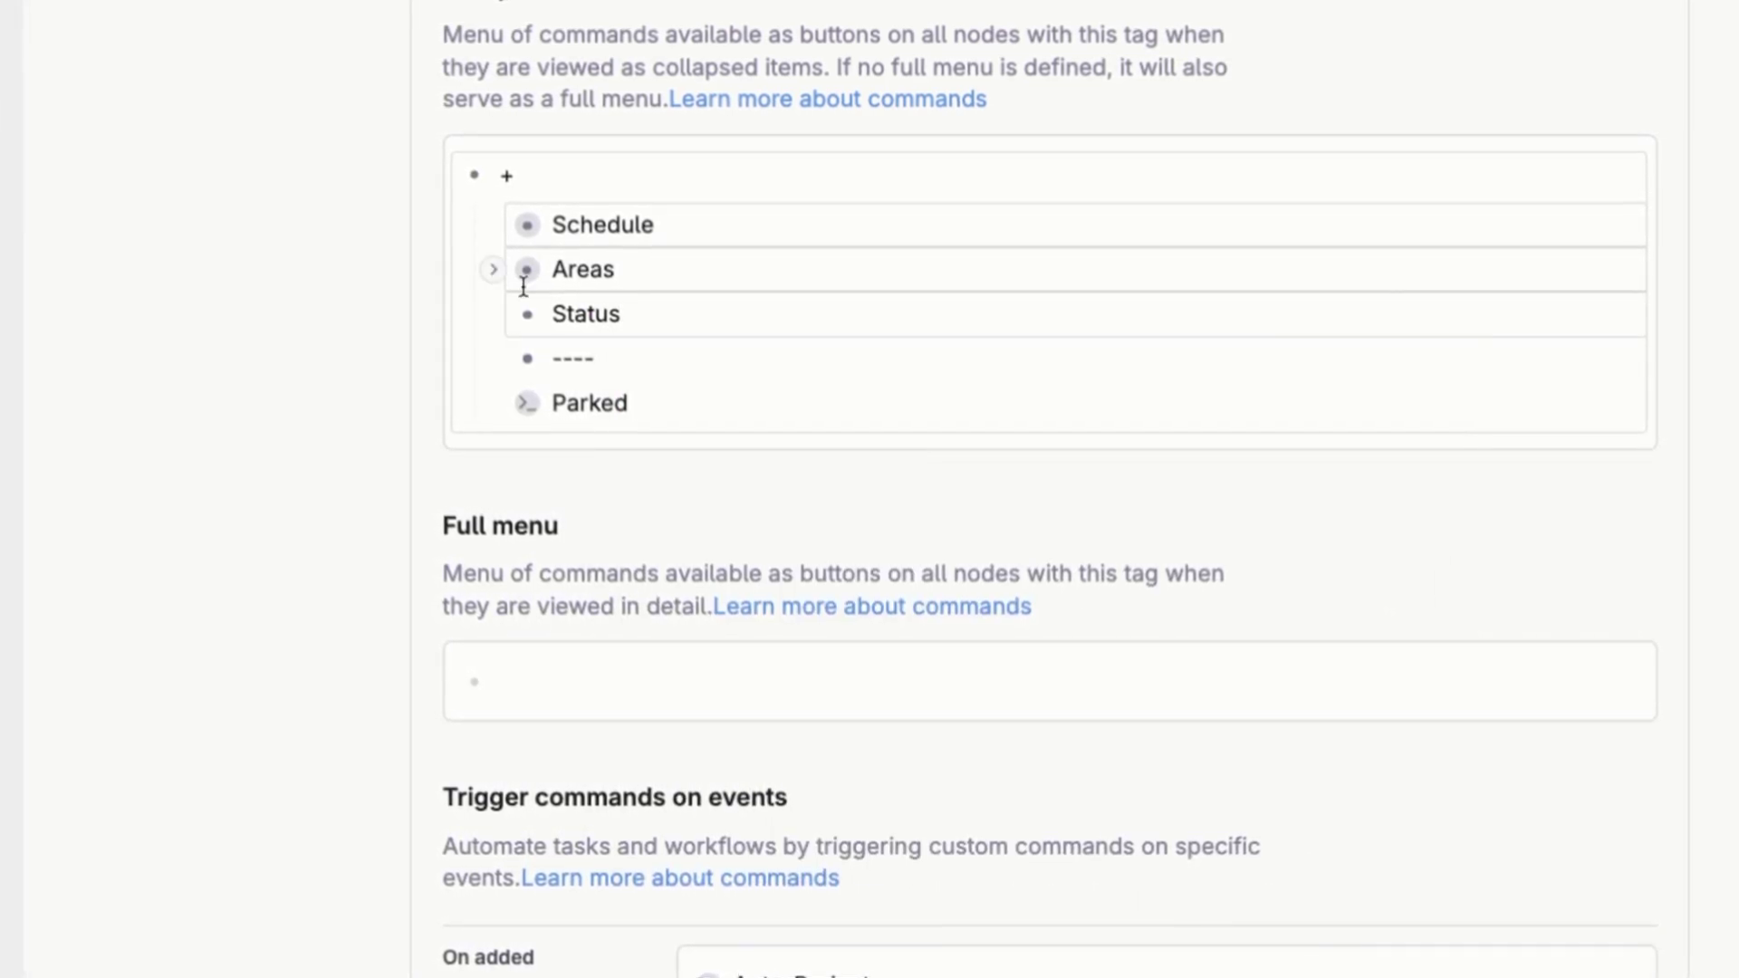
left_click_drag(525, 458, 607, 371)
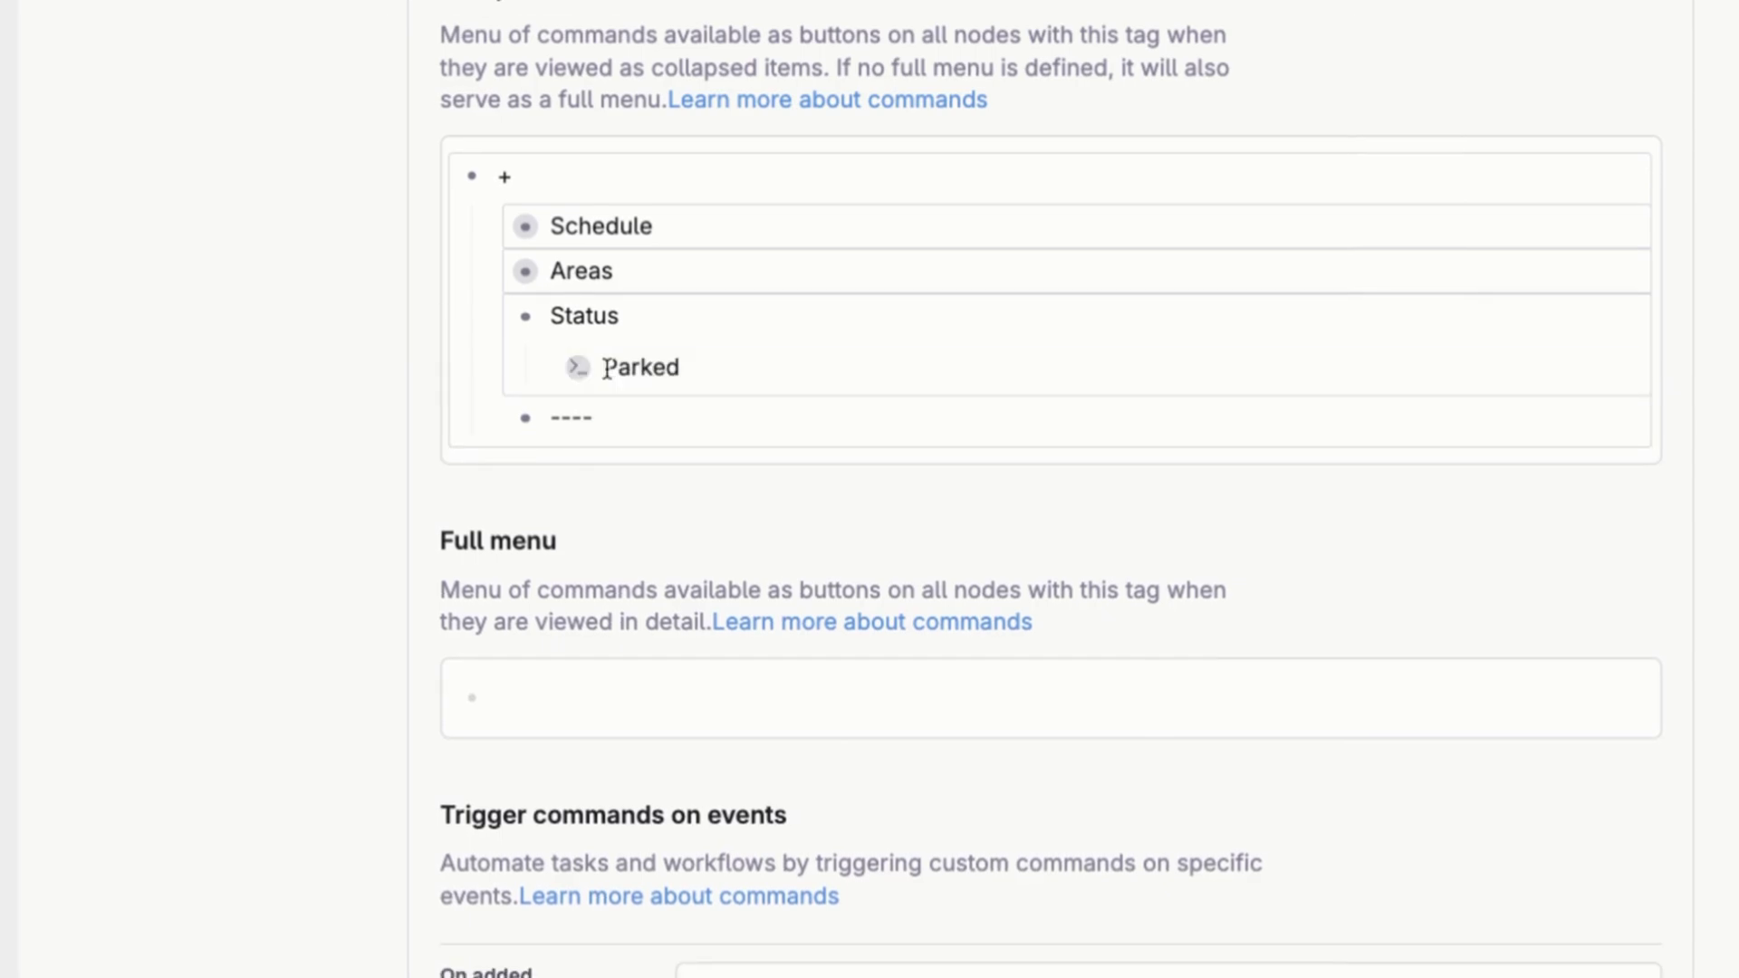
left_click(494, 322)
left_click(616, 352)
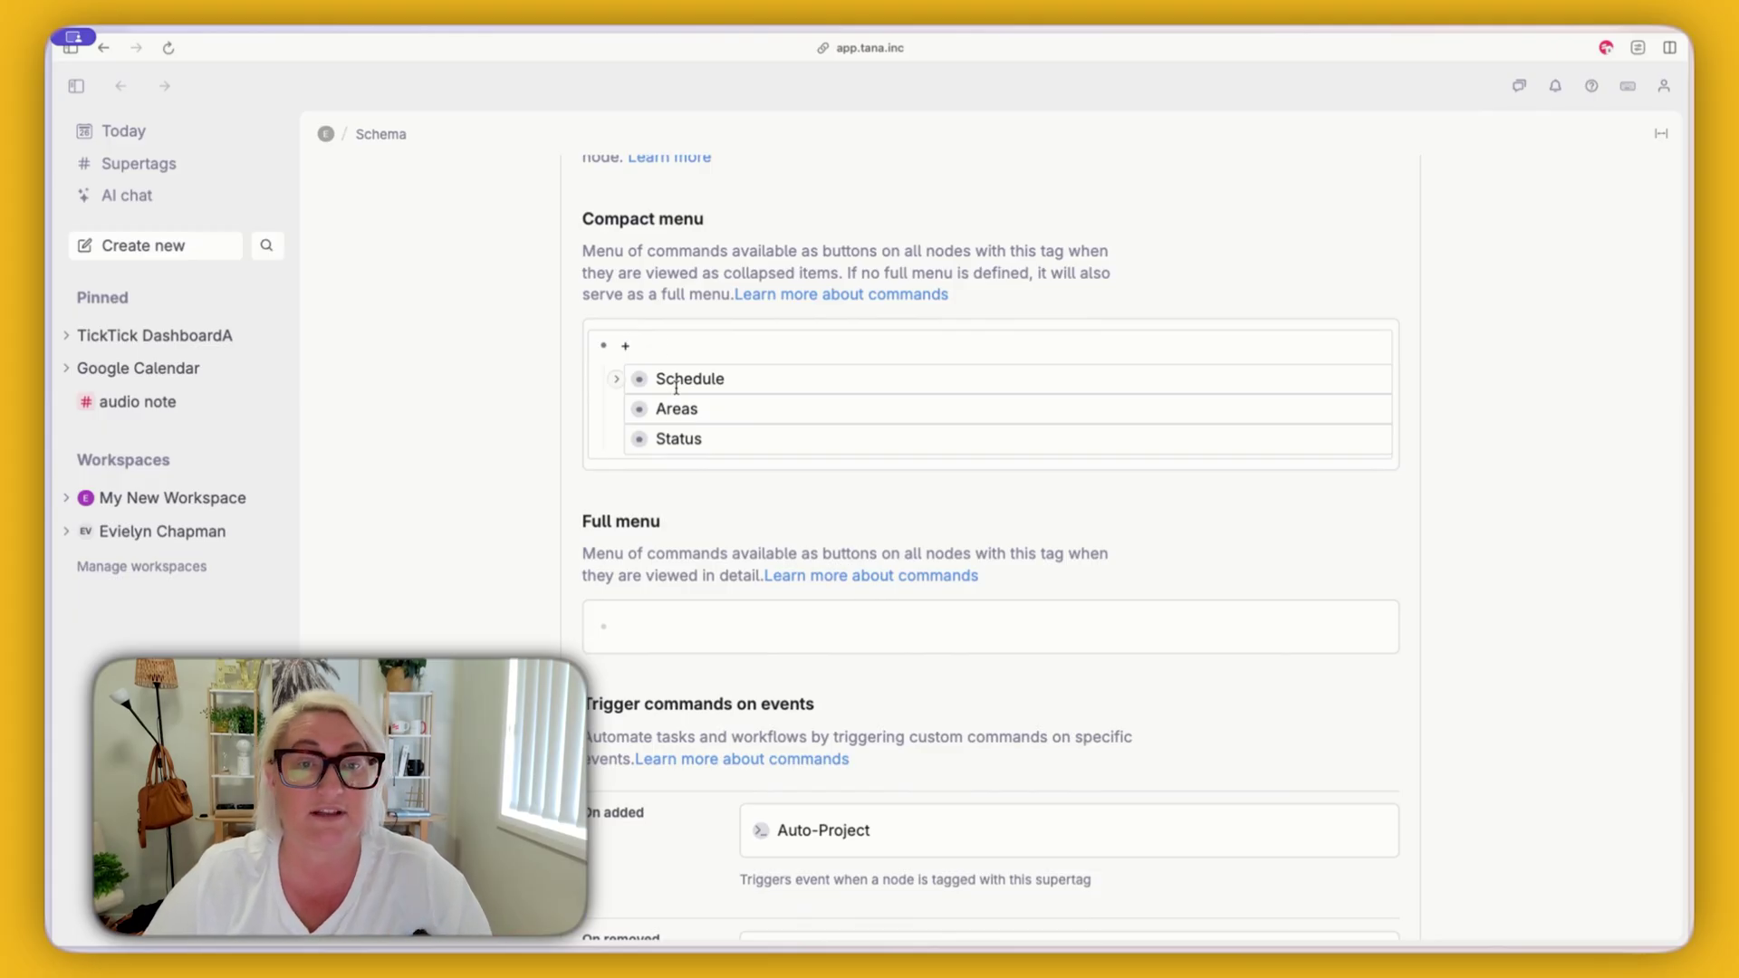
- Return to TickTick DashboardA and view the Schedule commands offered on "A task that I have to do tomorow"
left_click(167, 333)
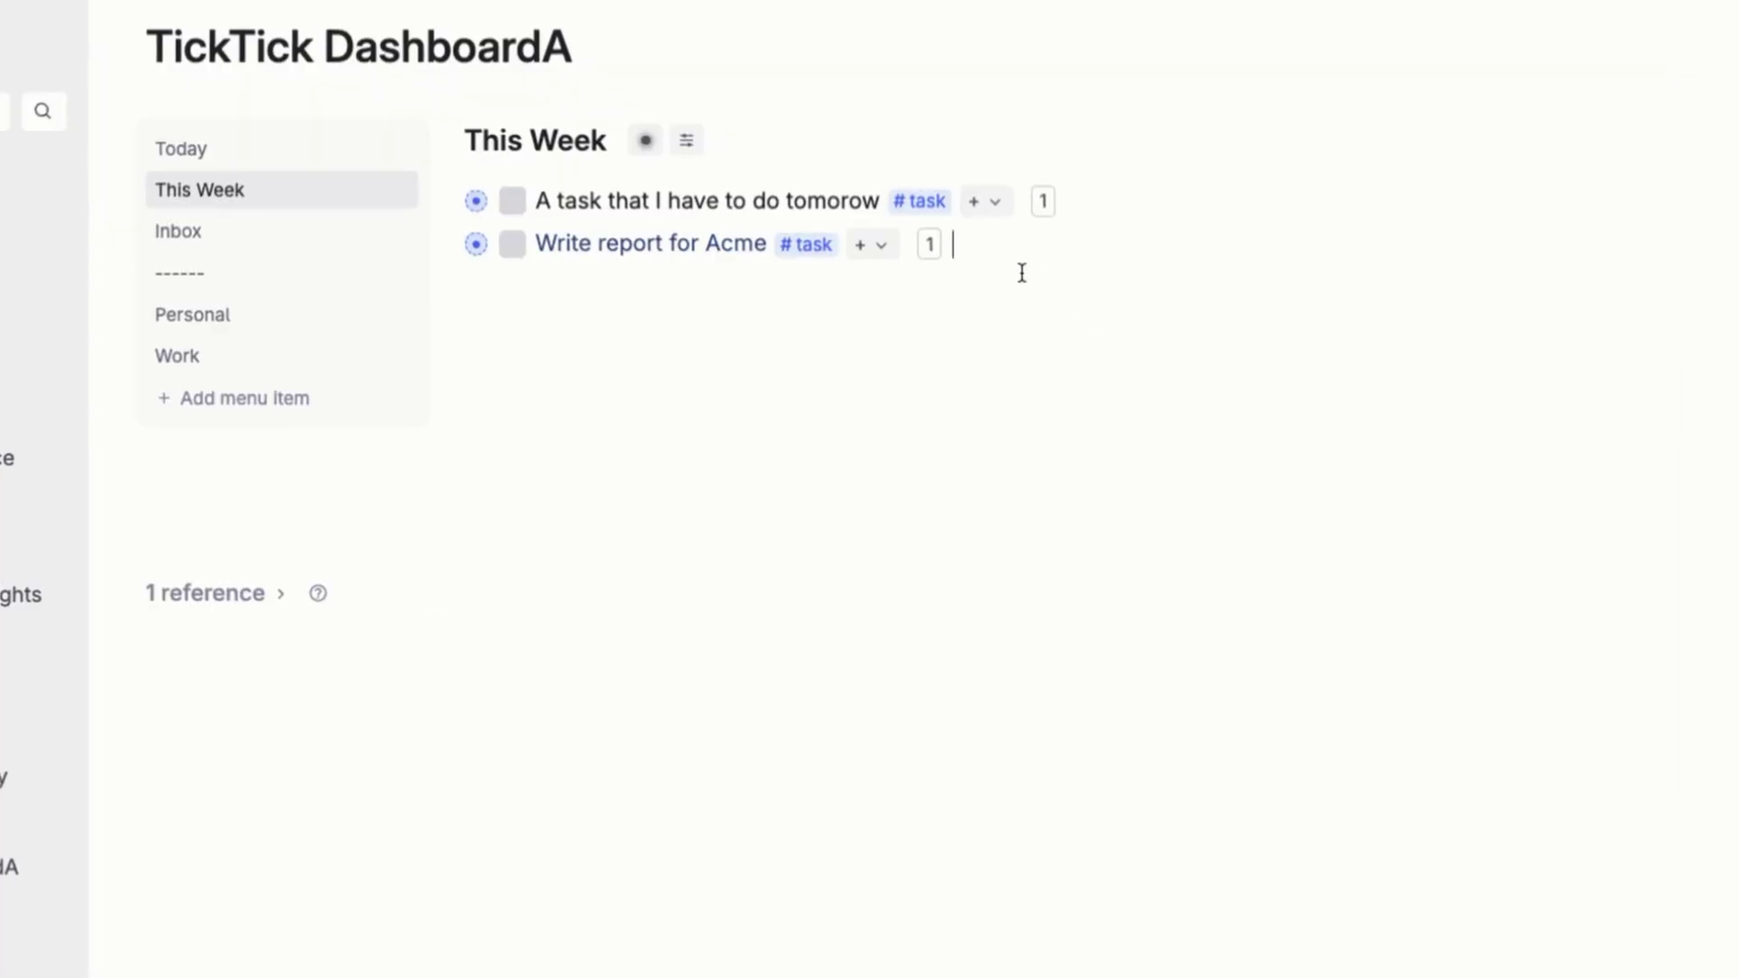
left_click(985, 201)
mouse_move(1082, 252)
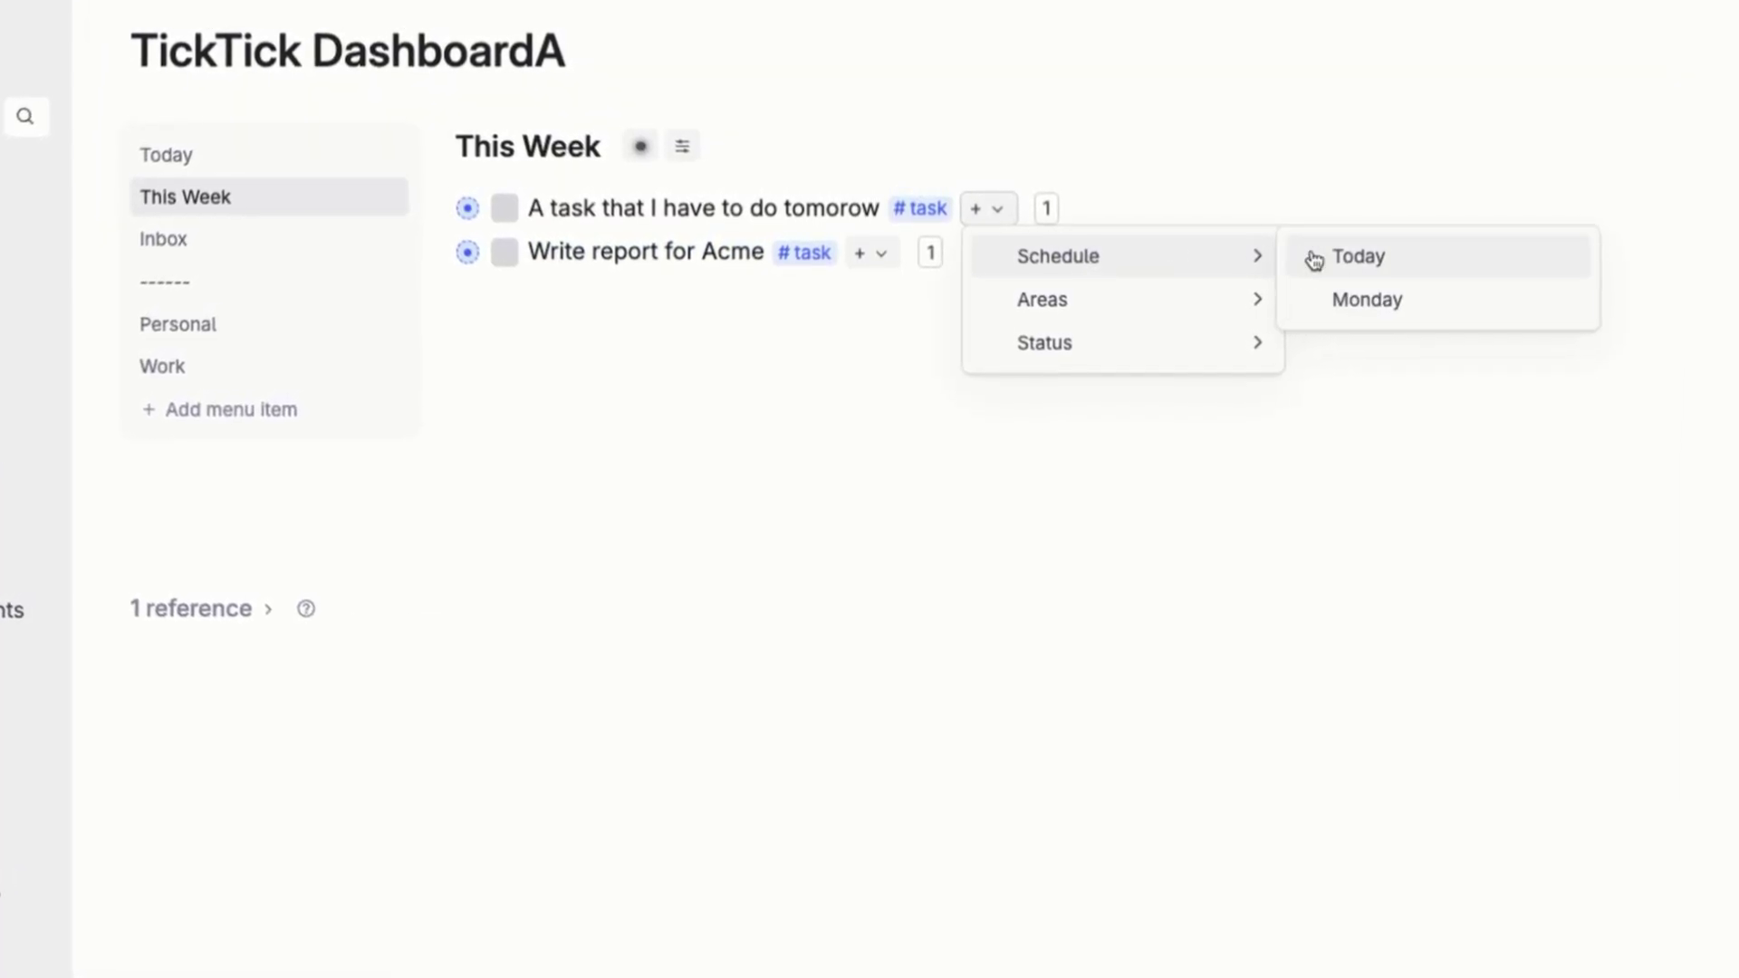